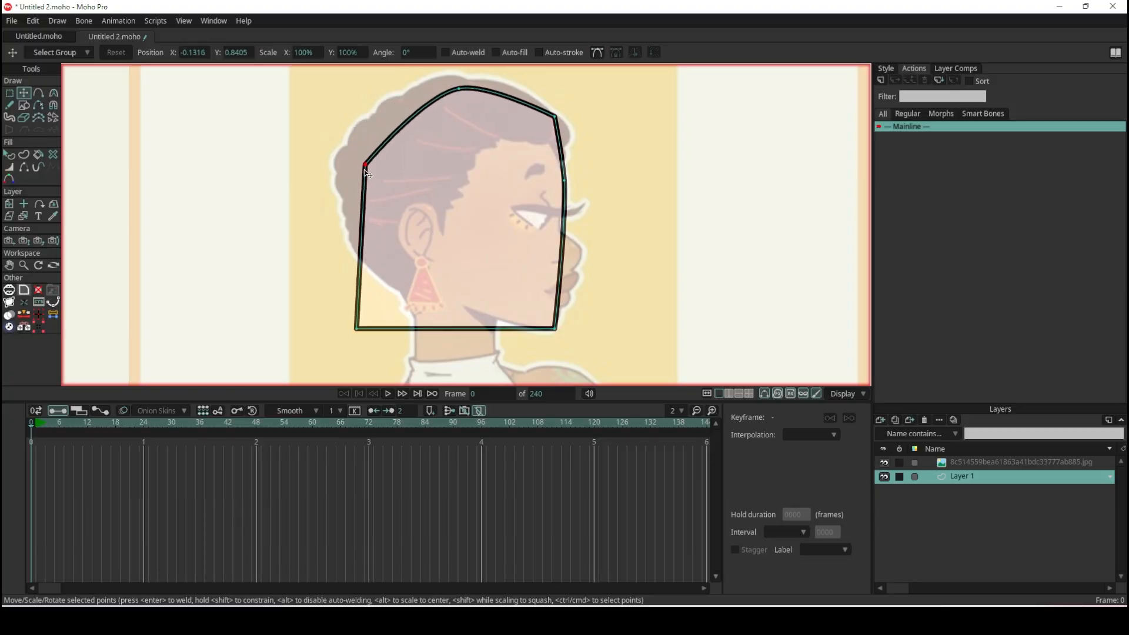
pyautogui.moveTo(367, 174)
pyautogui.mouseDown()
pyautogui.moveTo(546, 330)
pyautogui.moveTo(403, 285)
pyautogui.mouseUp()
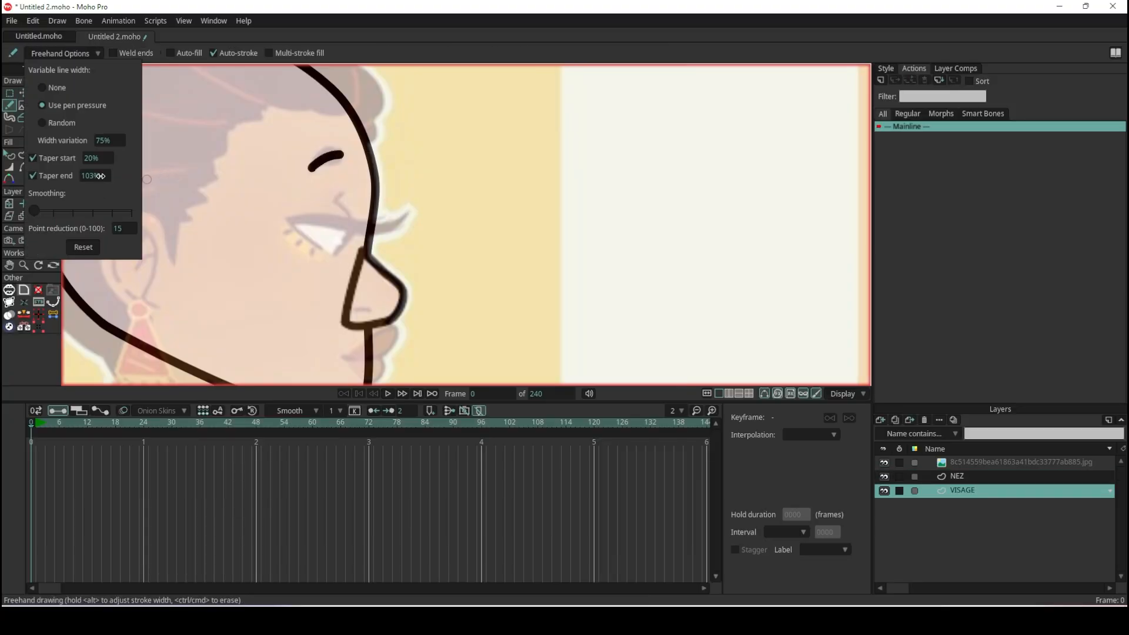
pyautogui.moveTo(538, 154)
pyautogui.mouseDown()
pyautogui.moveTo(668, 209)
pyautogui.moveTo(559, 292)
pyautogui.mouseUp()
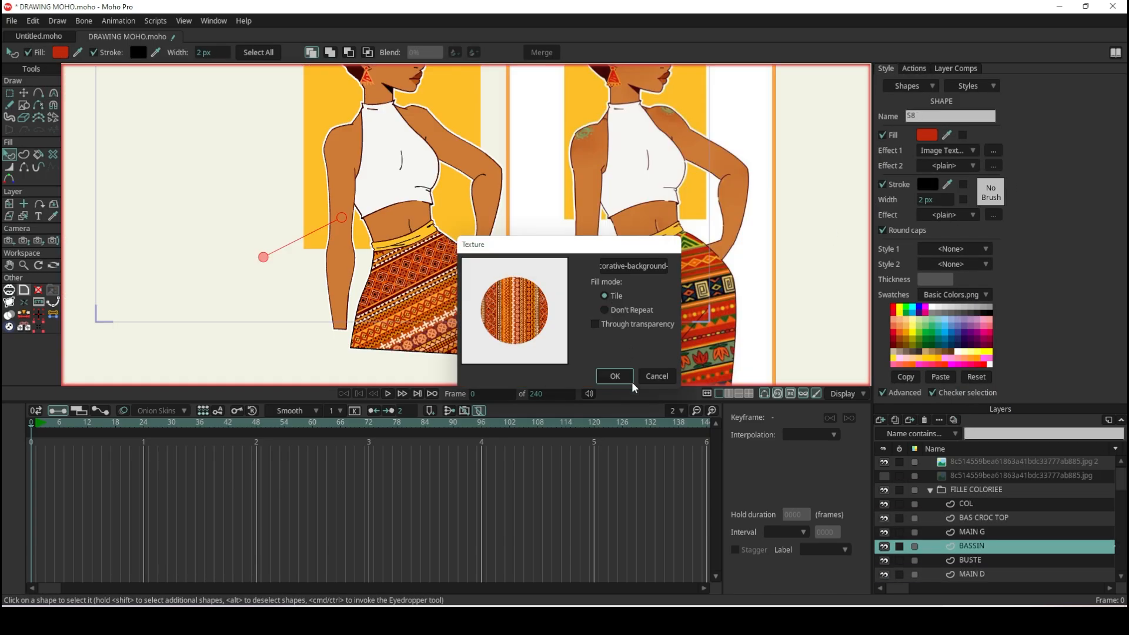
pyautogui.press('Return')
pyautogui.click(405, 338)
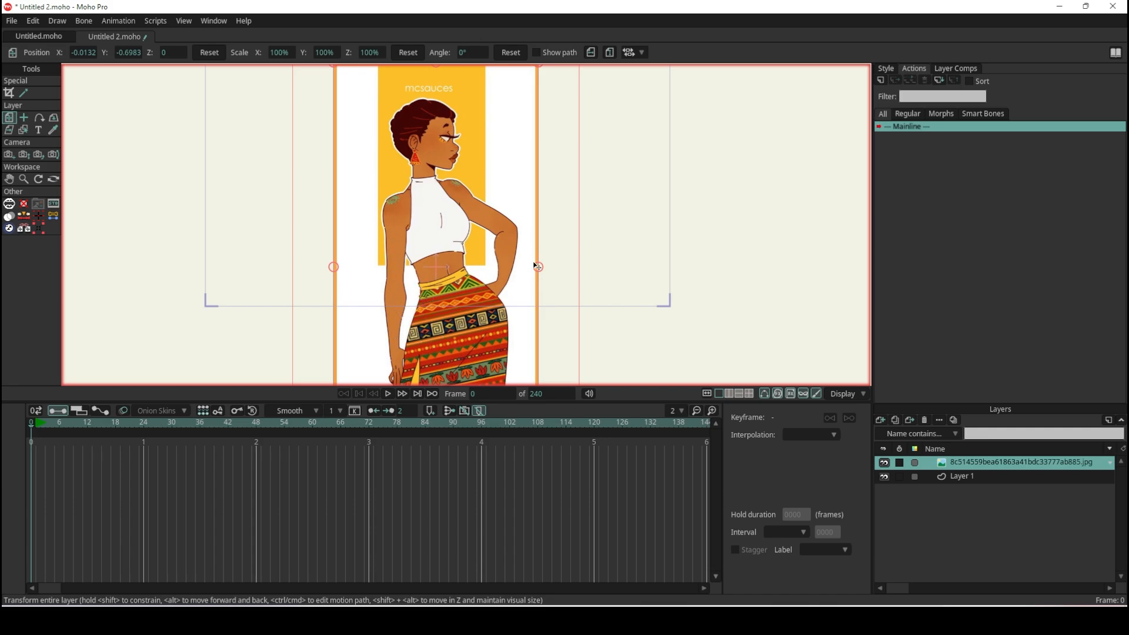
# - Move the reference image layer up within the camera frame, to about X -0.05 and Y -0.42
pyautogui.scroll(-2, 462, 227)
pyautogui.scroll(2, 436, 156)
pyautogui.moveTo(465, 176); pyautogui.dragTo(464, 142)
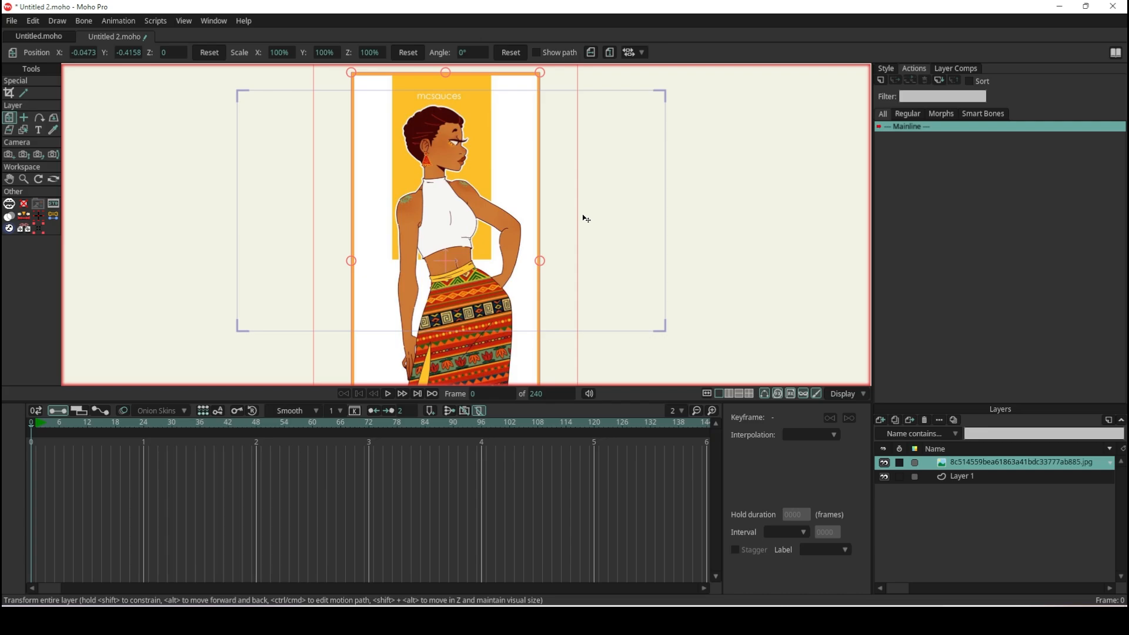
# - Render a preview of the current frame to check how the reference image shows, and close the preview
pyautogui.hotkey('ctrl', 'r')
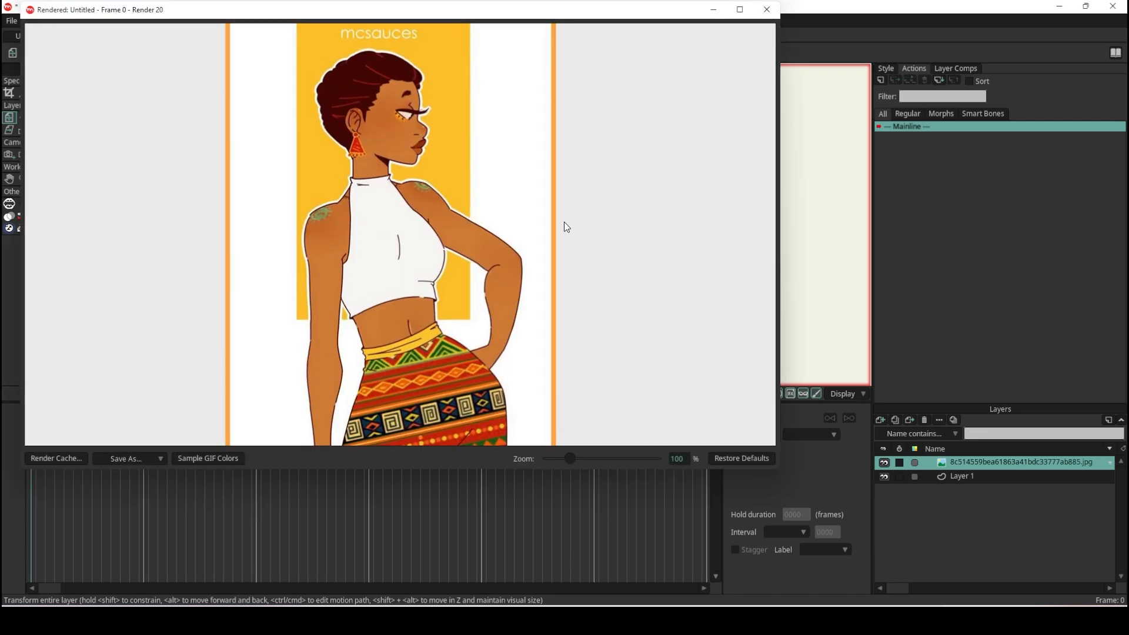
pyautogui.click(766, 10)
pyautogui.scroll(-1, 455, 186)
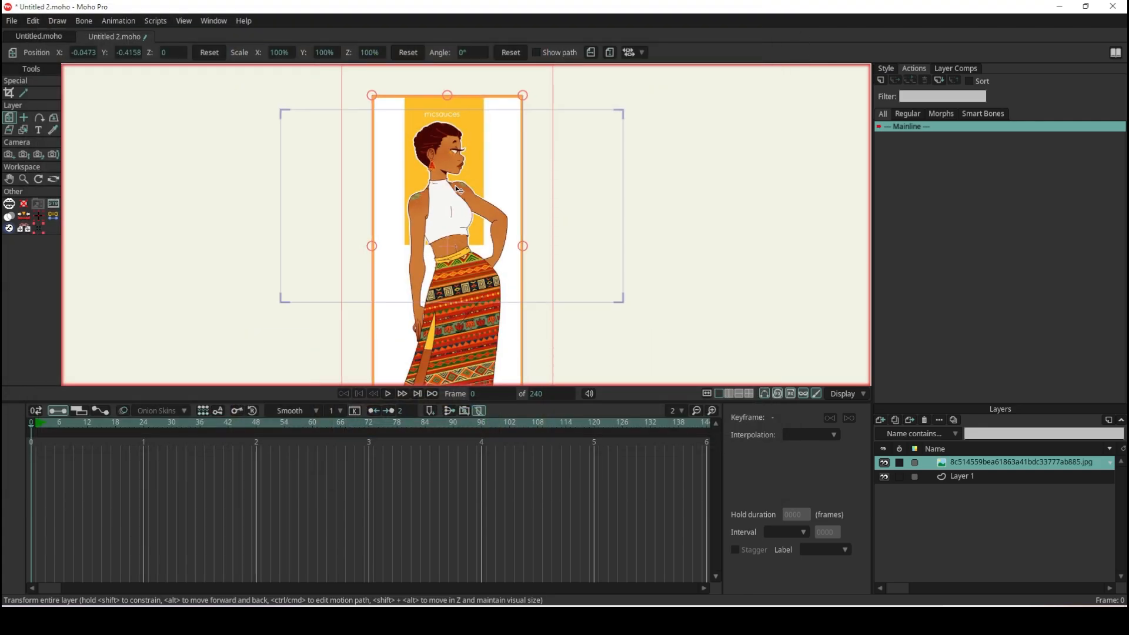
pyautogui.scroll(2, 447, 138)
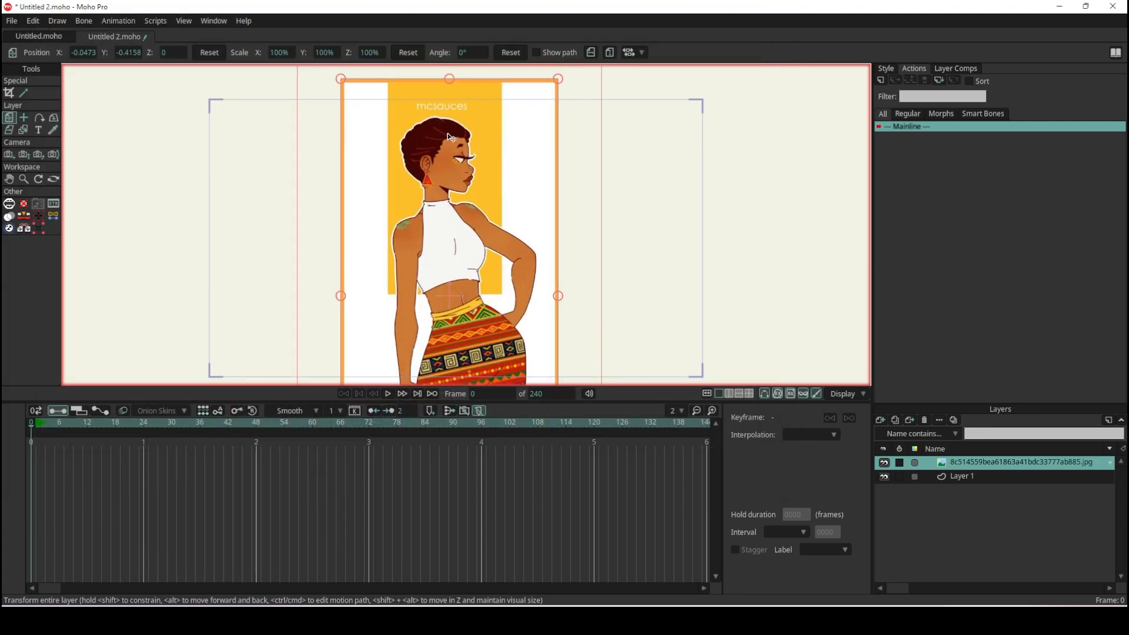
# - Set the reference image layer to Don't render and Ignored by Layer Selector in its layer settings
pyautogui.doubleClick(944, 465)
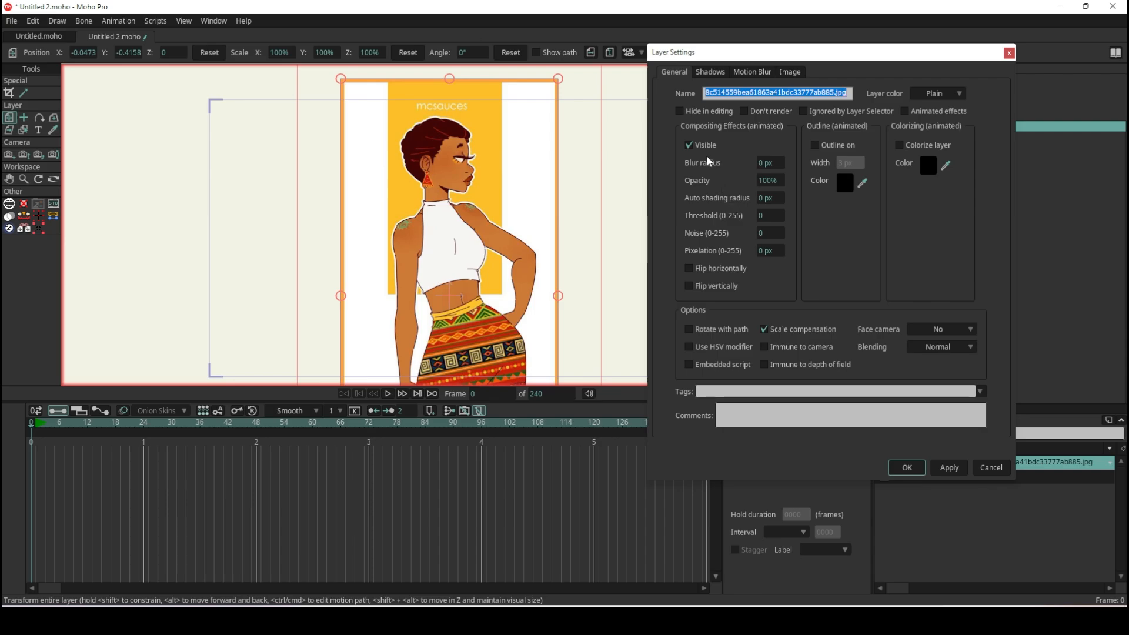
pyautogui.click(761, 112)
pyautogui.click(955, 468)
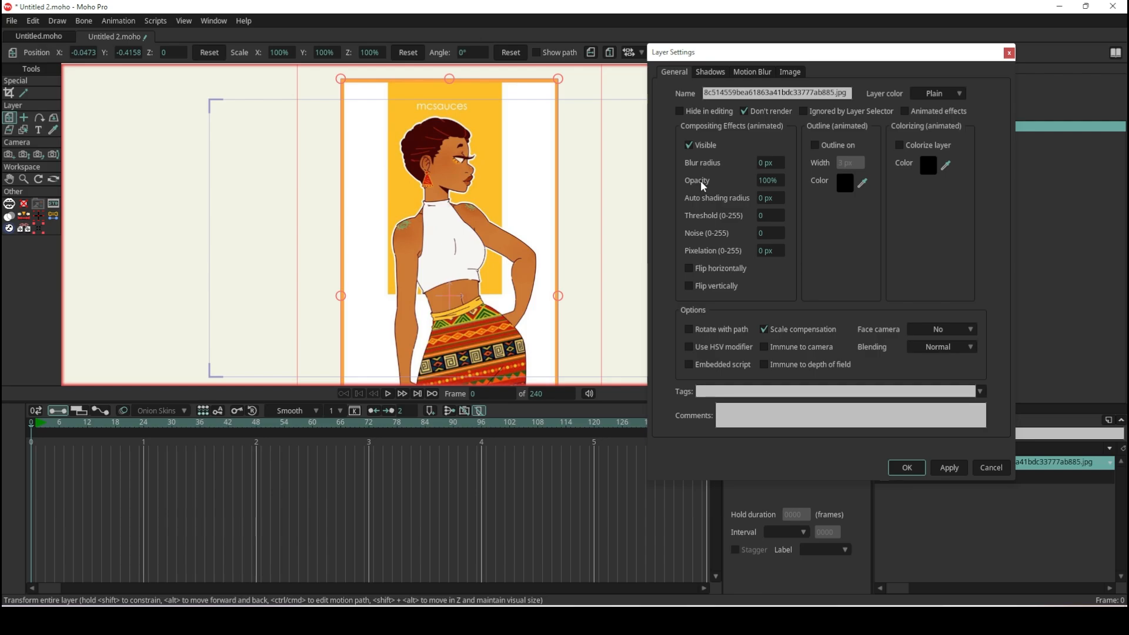
pyautogui.click(814, 112)
pyautogui.doubleClick(770, 181)
pyautogui.write('85')
pyautogui.press('Return')
pyautogui.moveTo(644, 186); pyautogui.dragTo(385, 210)
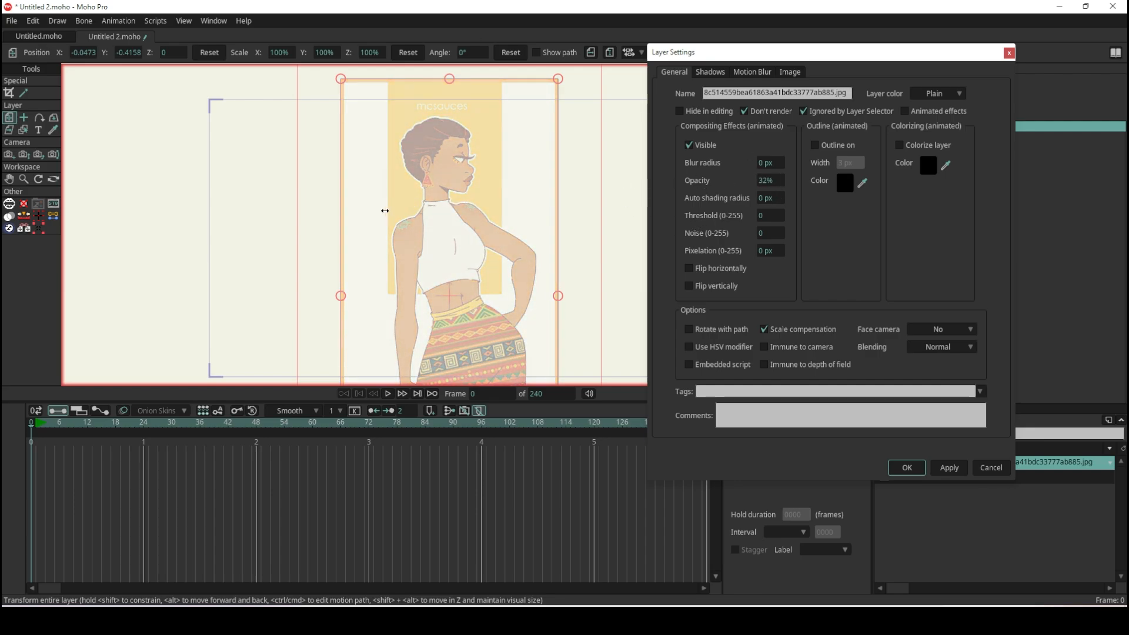
# - Set the reference image layer's opacity to 30% and accept the layer settings
pyautogui.doubleClick(767, 180)
pyautogui.write('30')
pyautogui.press('Return')
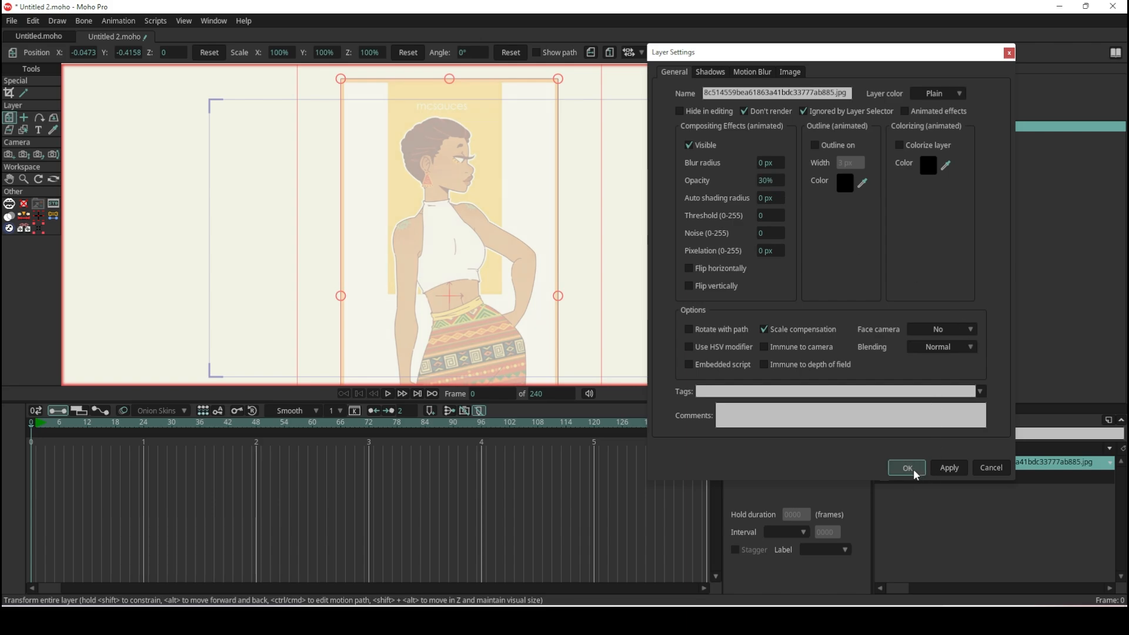
pyautogui.click(908, 468)
# - Draw a filled and stroked rectangle on Layer 1 over the character's head, spanning from the hair to the chin
pyautogui.click(963, 479)
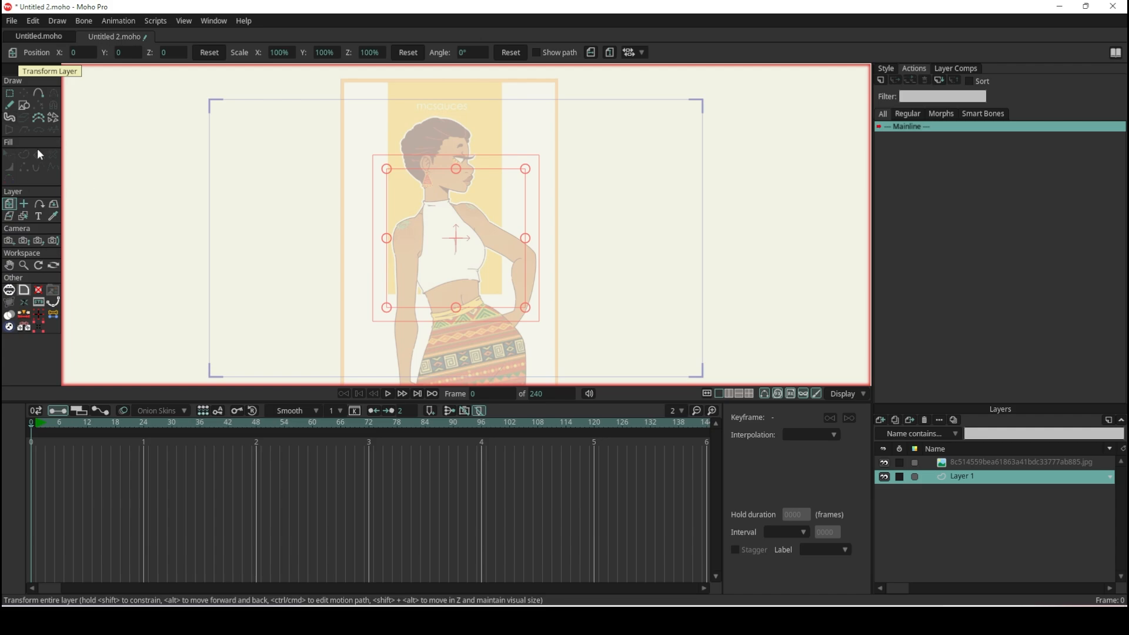
pyautogui.scroll(3, 463, 157)
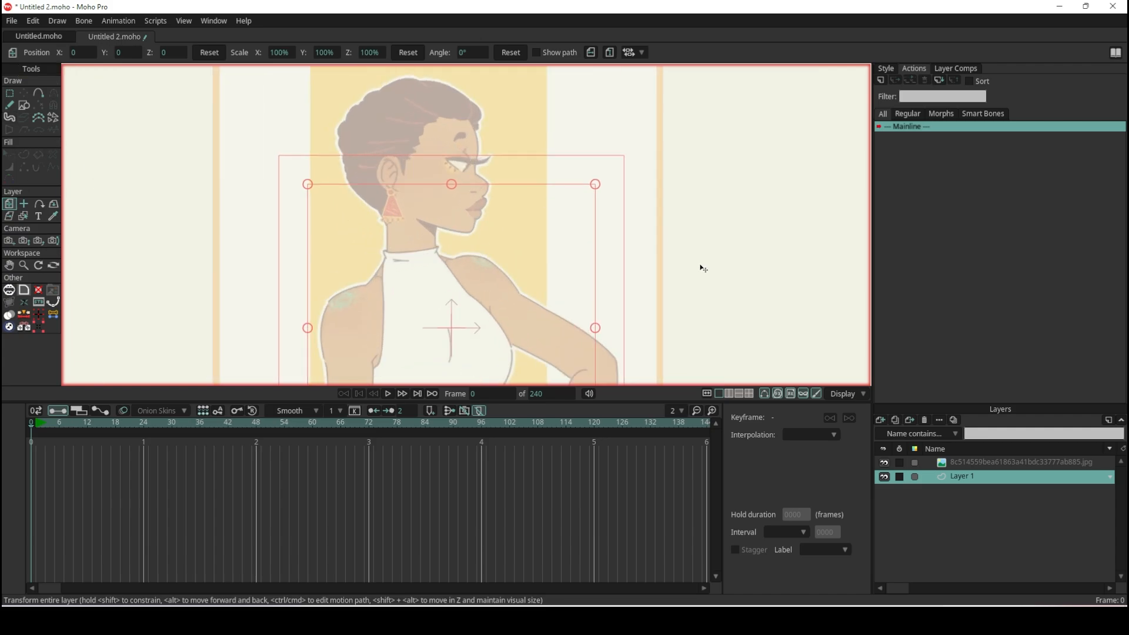
pyautogui.scroll(-1, 438, 207)
pyautogui.scroll(4, 436, 195)
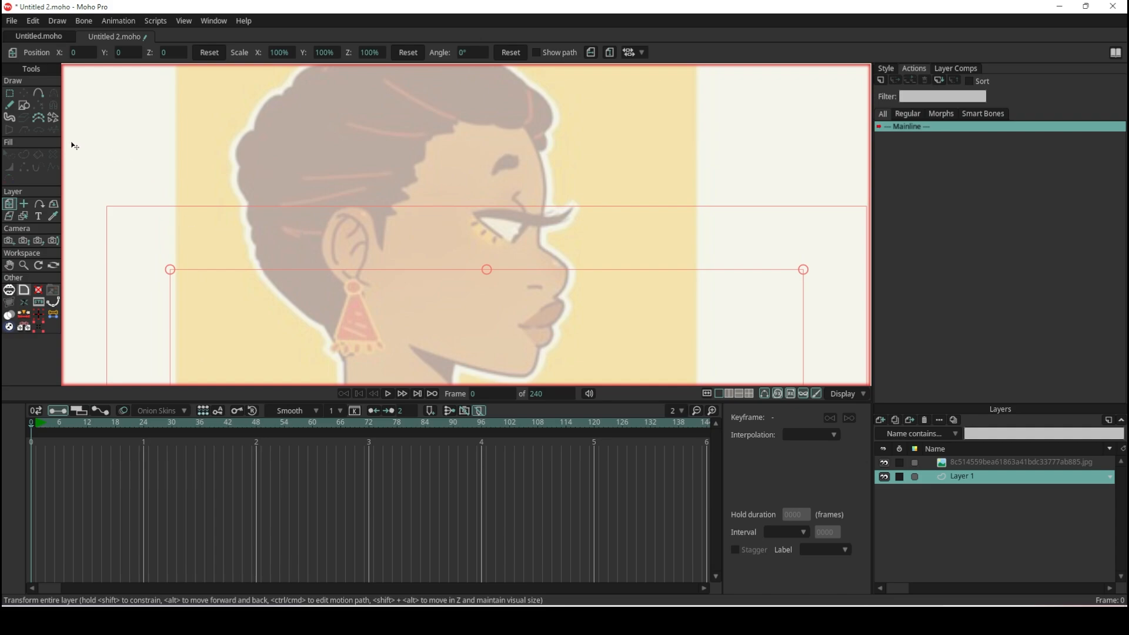
pyautogui.click(25, 105)
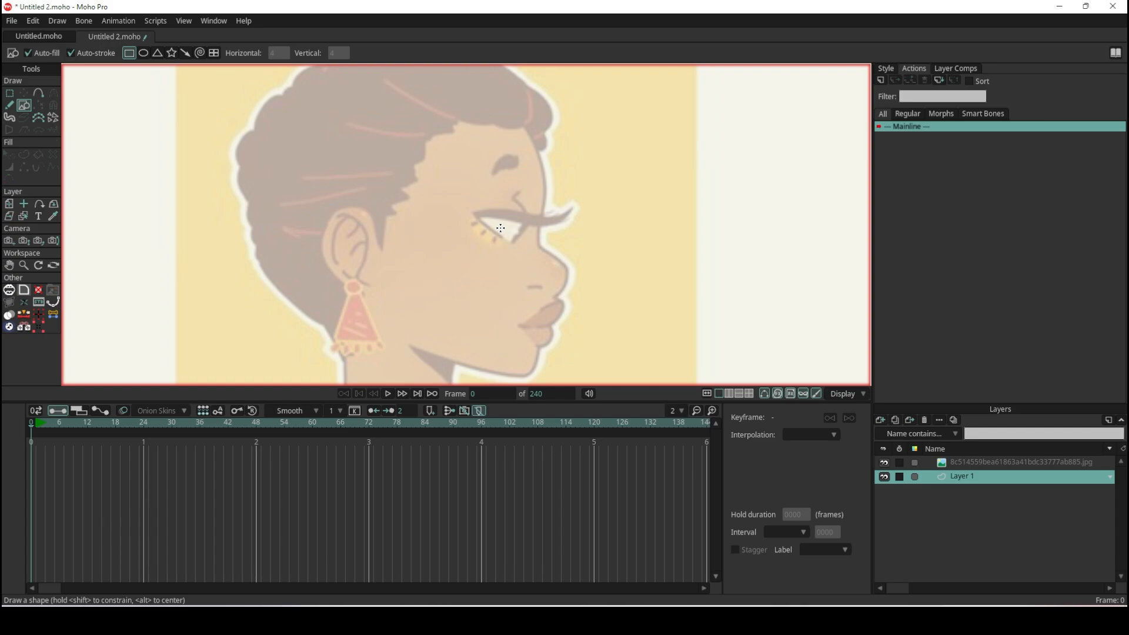
pyautogui.scroll(-3, 499, 233)
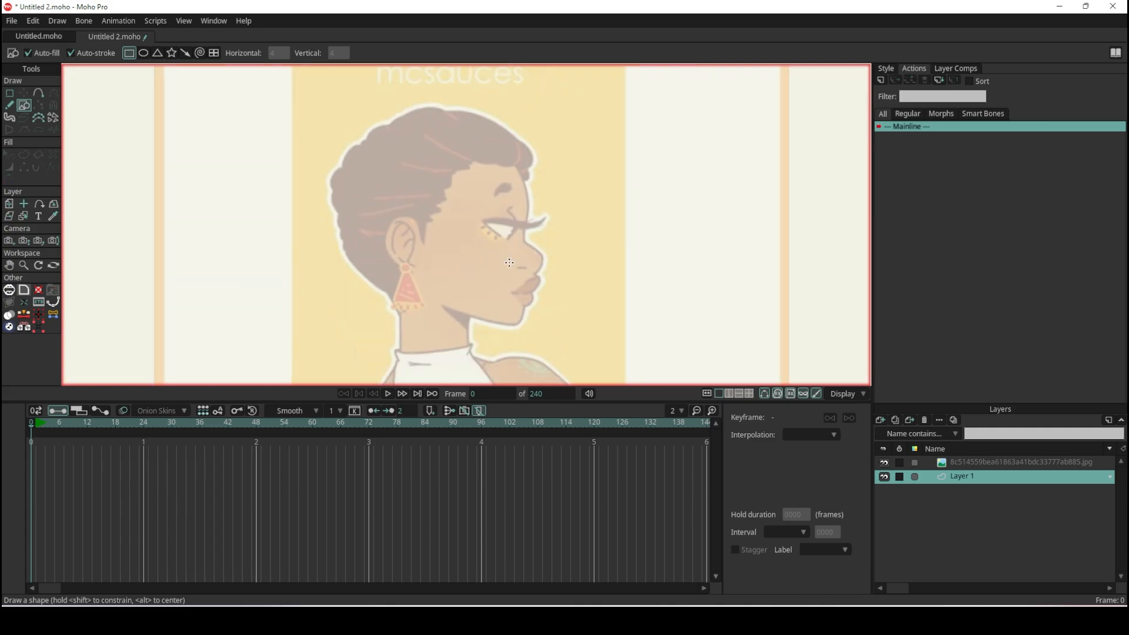
pyautogui.scroll(1, 538, 344)
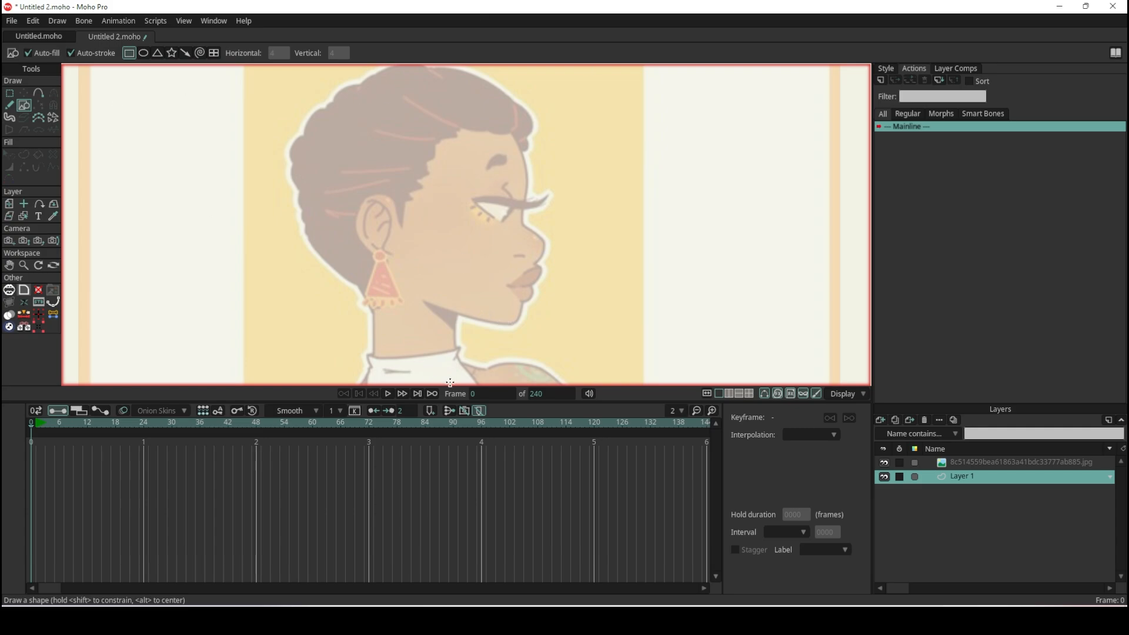
pyautogui.moveTo(516, 324)
pyautogui.mouseDown()
pyautogui.moveTo(346, 125)
pyautogui.moveTo(312, 105)
pyautogui.mouseUp()
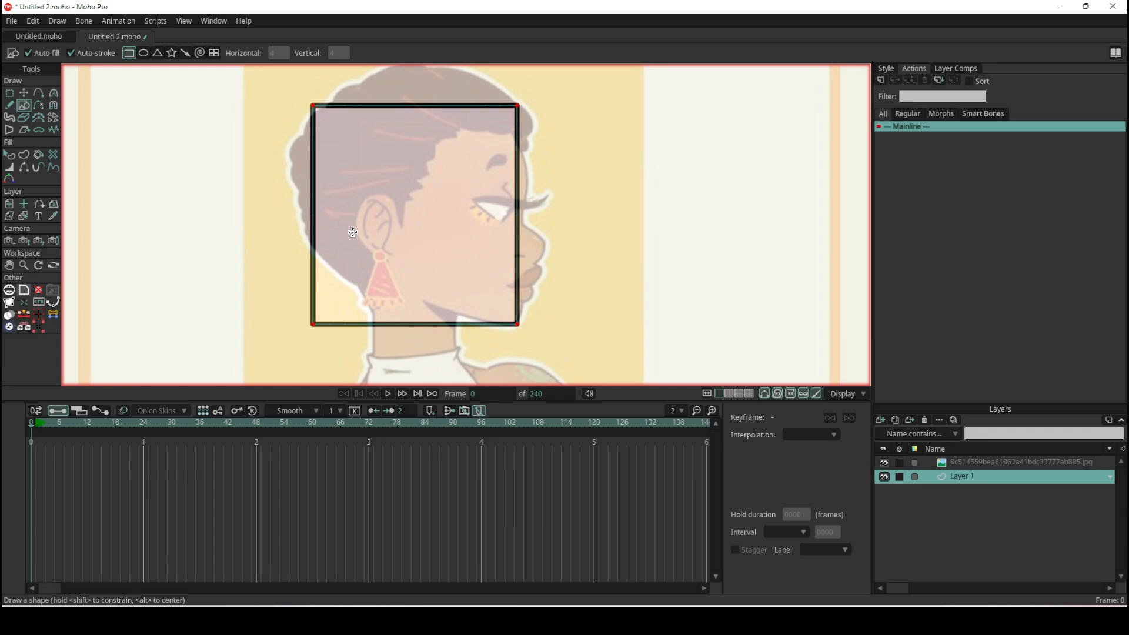
# - Add a point on the rectangle's face-side edge and pull it outward to the forehead line
pyautogui.click(39, 94)
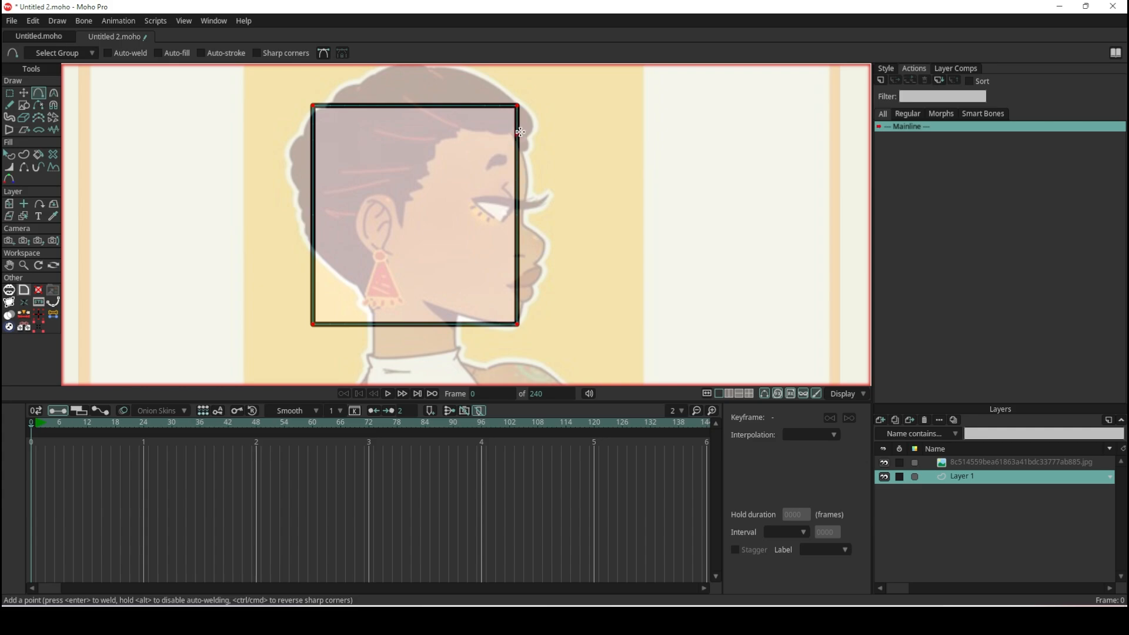
pyautogui.click(521, 171)
pyautogui.moveTo(523, 172); pyautogui.dragTo(530, 171)
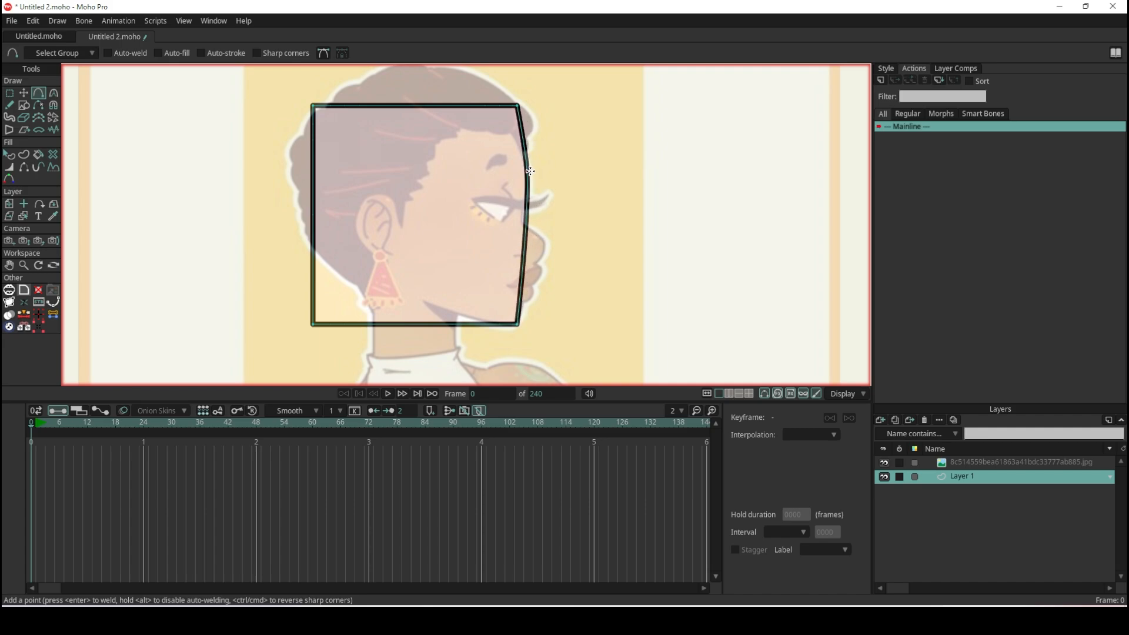
# - Add a point in the middle of the head shape's upper edge and pull it upward to follow the crown
pyautogui.scroll(-4, 530, 171)
pyautogui.scroll(8, 527, 232)
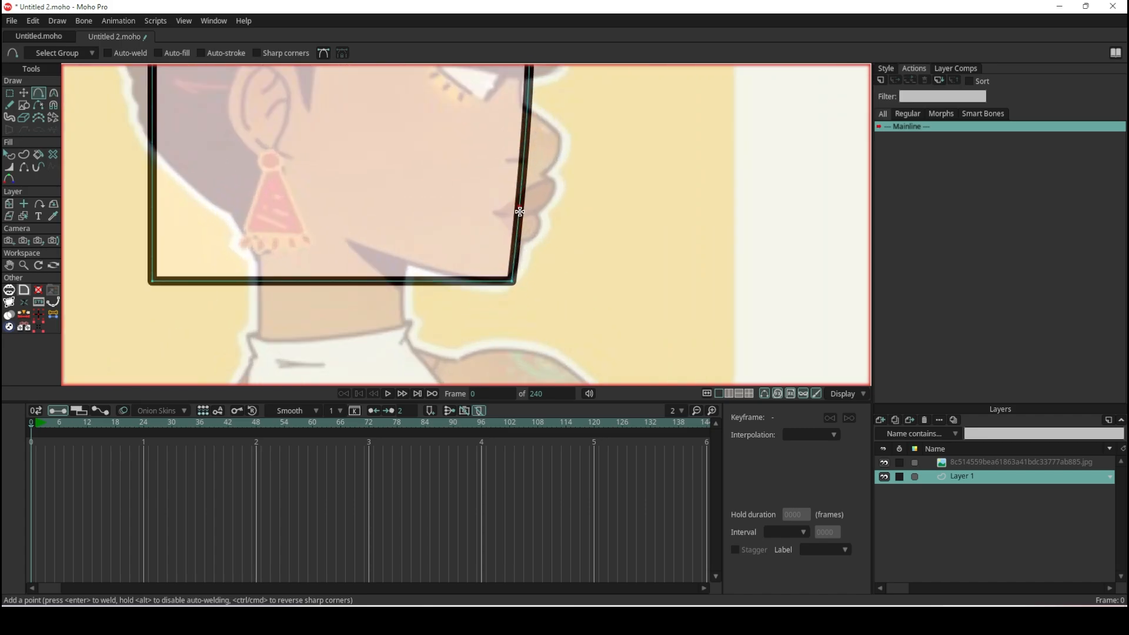
pyautogui.scroll(-3, 476, 244)
pyautogui.scroll(-3, 476, 244)
pyautogui.scroll(4, 462, 171)
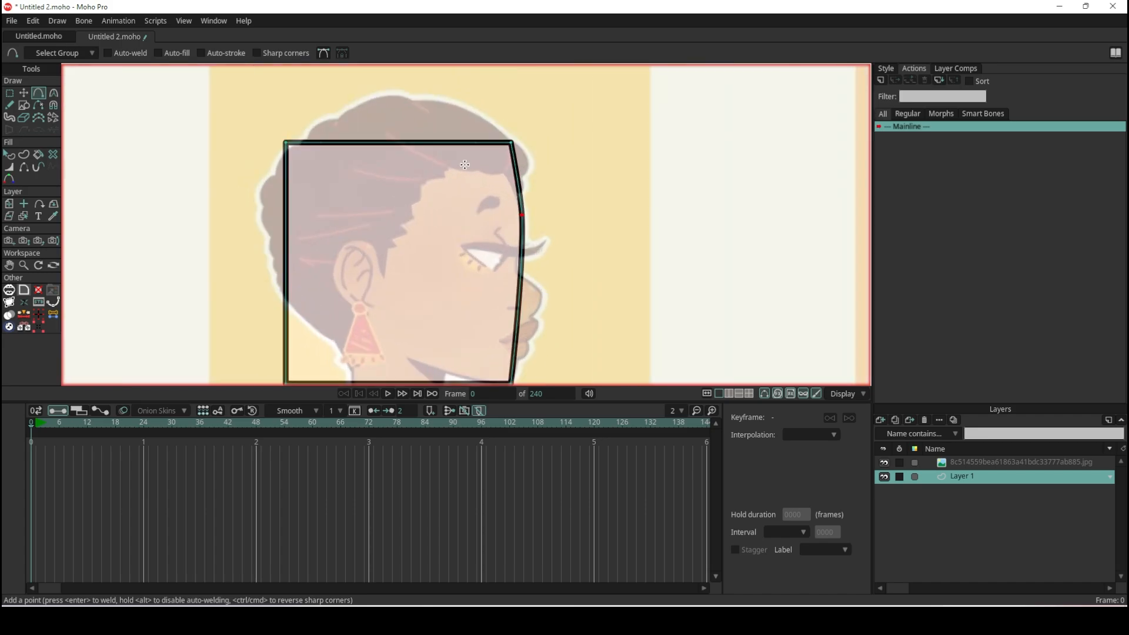
pyautogui.moveTo(420, 141); pyautogui.dragTo(404, 111)
pyautogui.scroll(-3, 405, 111)
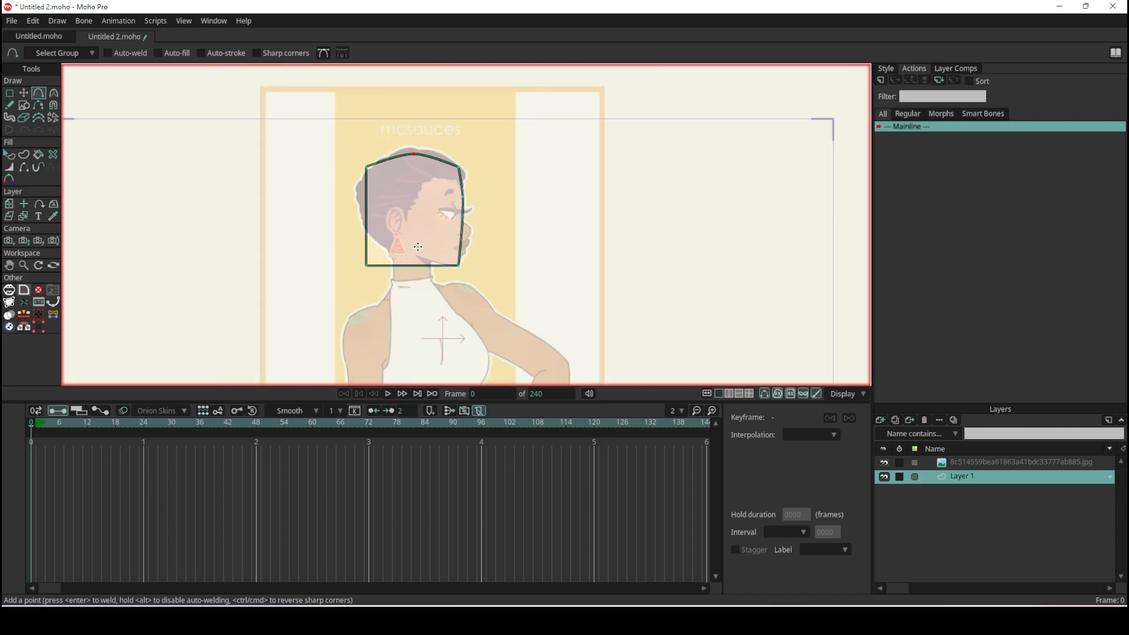
pyautogui.scroll(2, 411, 189)
pyautogui.scroll(3, 409, 177)
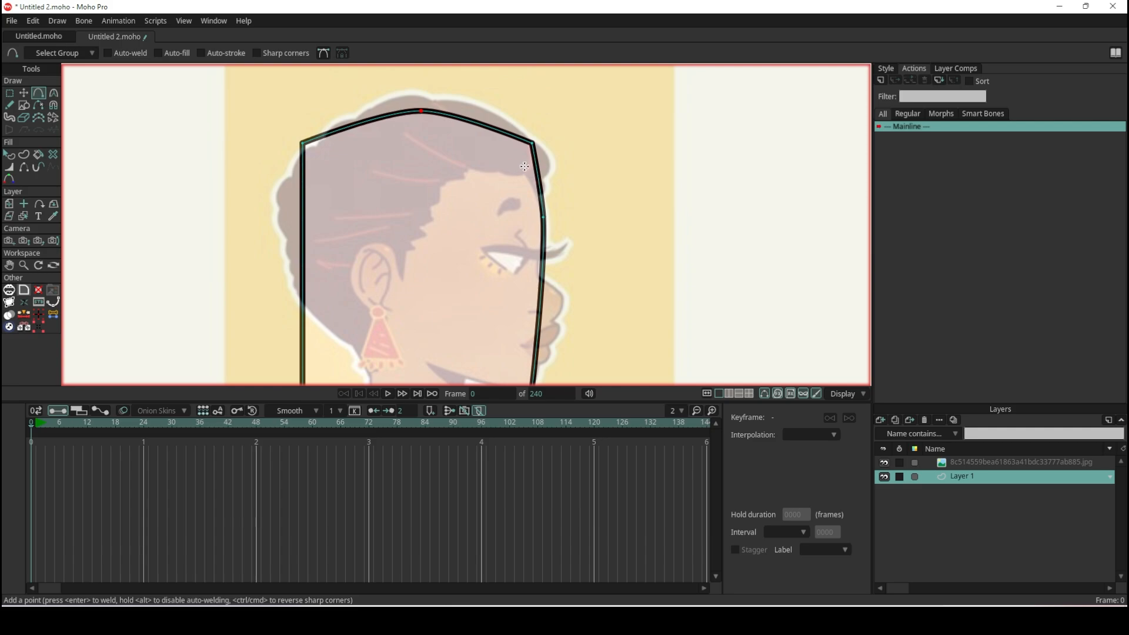
pyautogui.scroll(2, 439, 237)
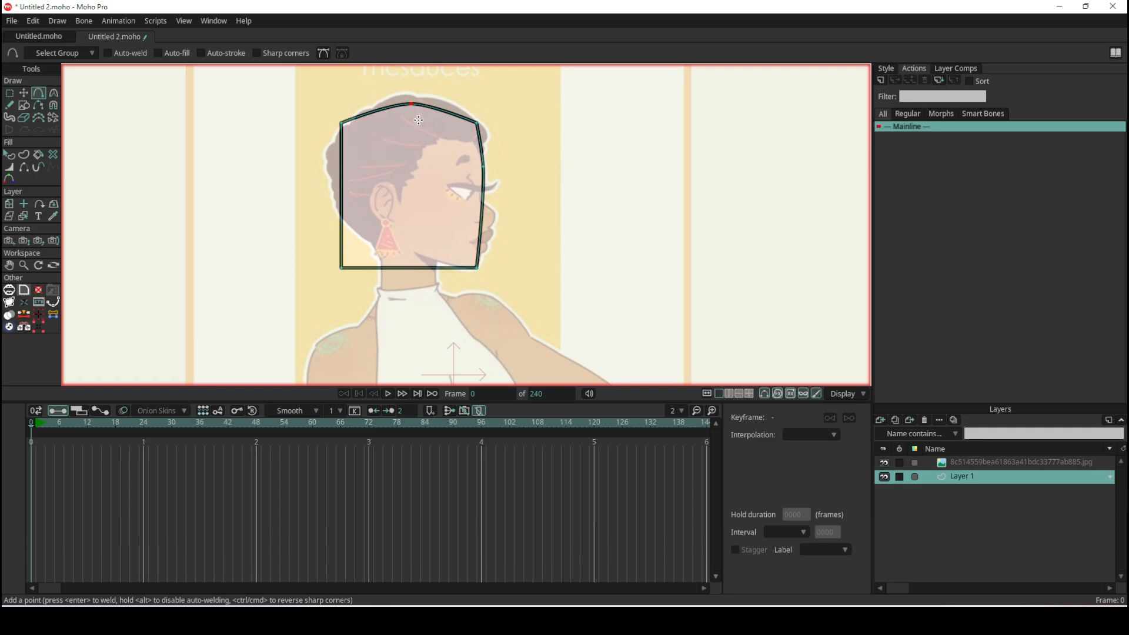
pyautogui.scroll(5, 419, 120)
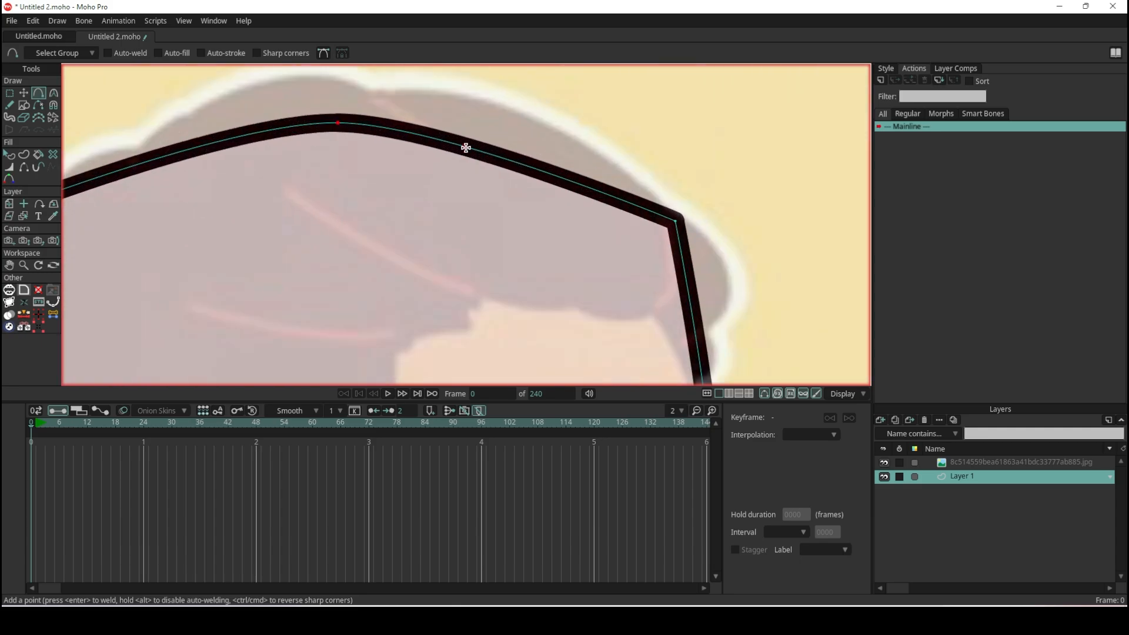
pyautogui.click(466, 147)
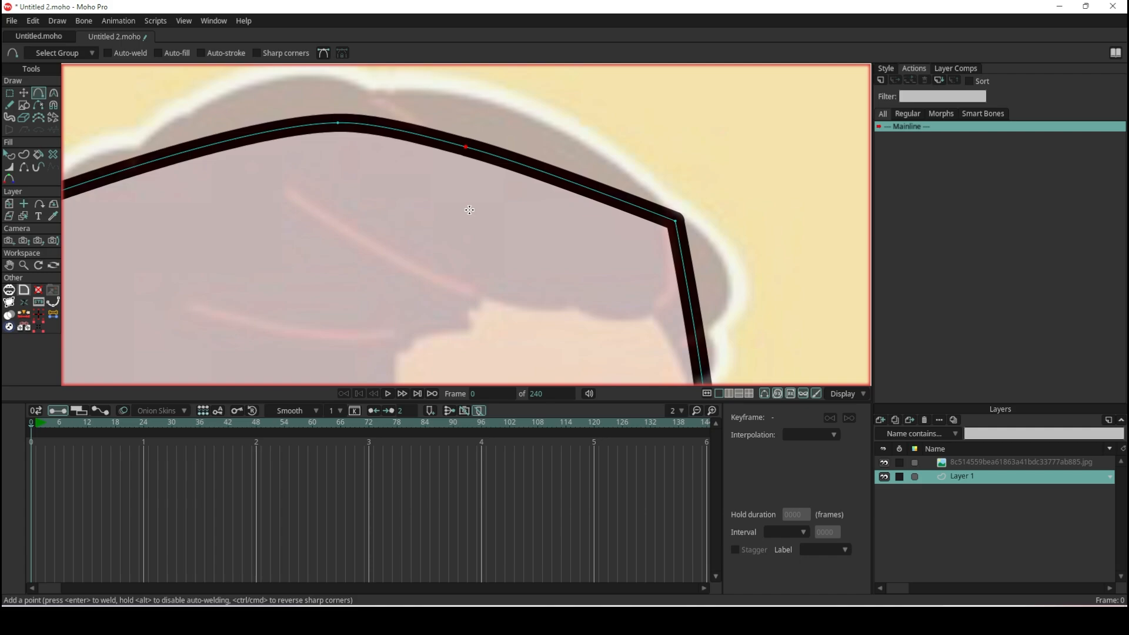
pyautogui.hotkey('ctrl', 'z')
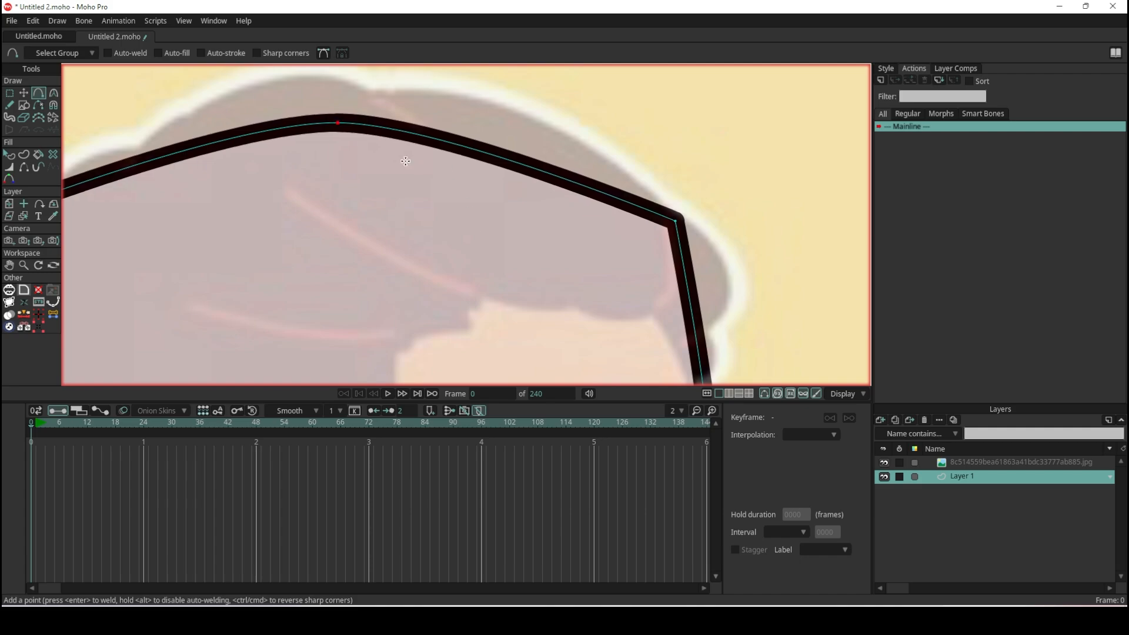
pyautogui.click(516, 166)
pyautogui.moveTo(515, 166)
pyautogui.mouseDown()
pyautogui.moveTo(522, 114)
pyautogui.moveTo(519, 194)
pyautogui.moveTo(519, 118)
pyautogui.moveTo(518, 151)
pyautogui.mouseUp()
pyautogui.hotkey('ctrl', 'z')
# - Move the two back-of-head corners inward with Transform Points, the lower one to about X -0.28, Y 0.43 at the nape
pyautogui.scroll(-5, 582, 205)
pyautogui.scroll(2, 520, 264)
pyautogui.scroll(-1, 489, 250)
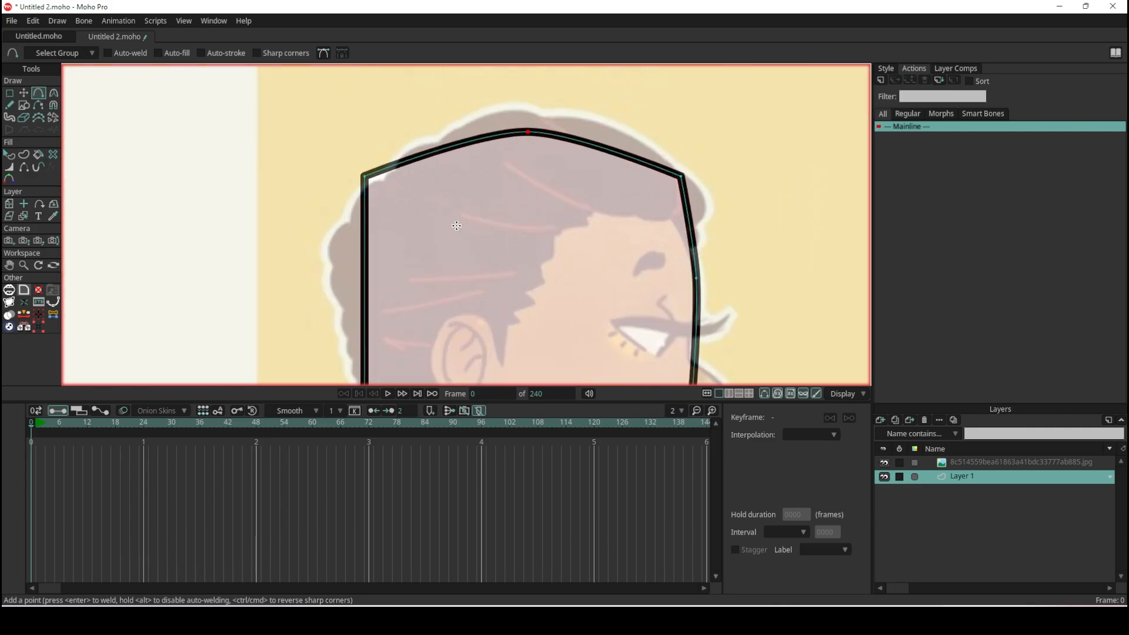
pyautogui.scroll(-3, 369, 181)
pyautogui.scroll(2, 391, 210)
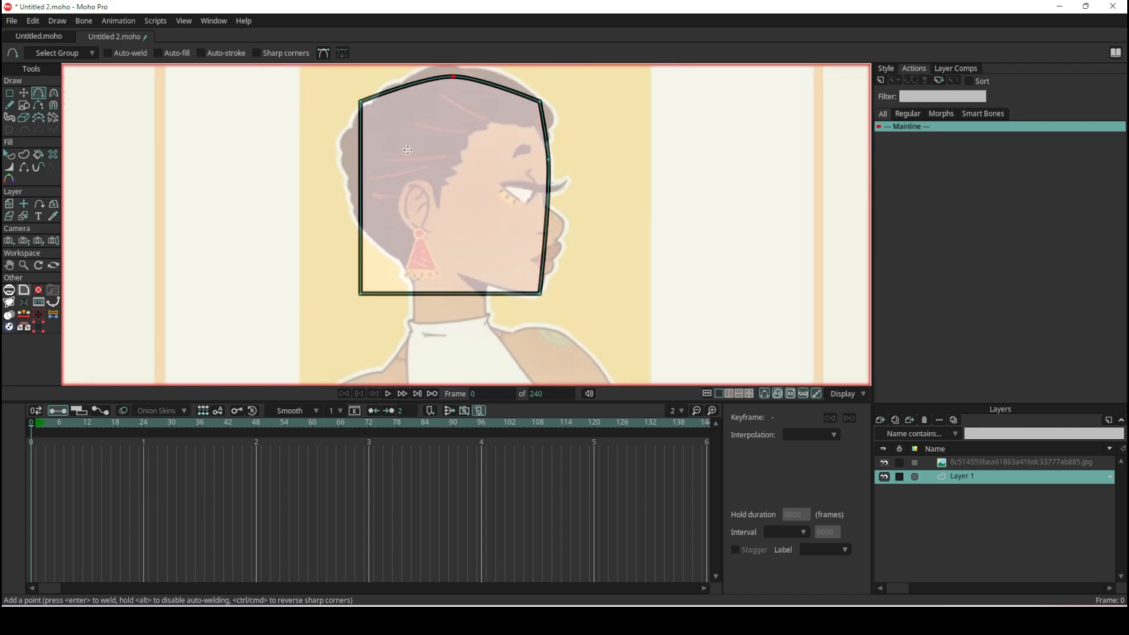
pyautogui.scroll(3, 411, 111)
pyautogui.scroll(-1, 412, 117)
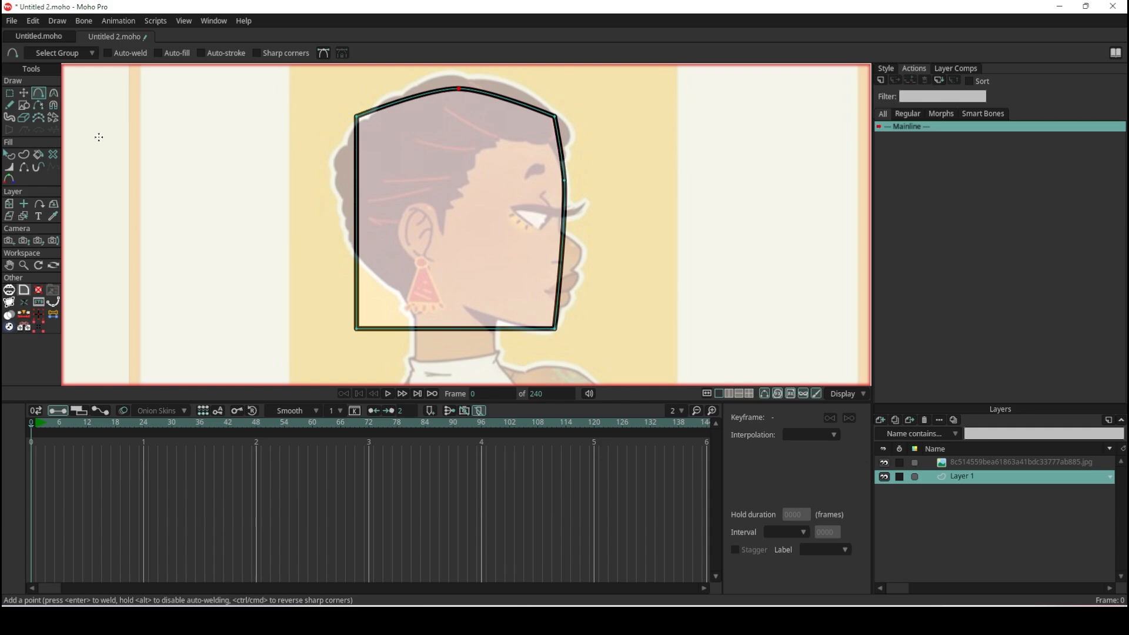
pyautogui.click(24, 93)
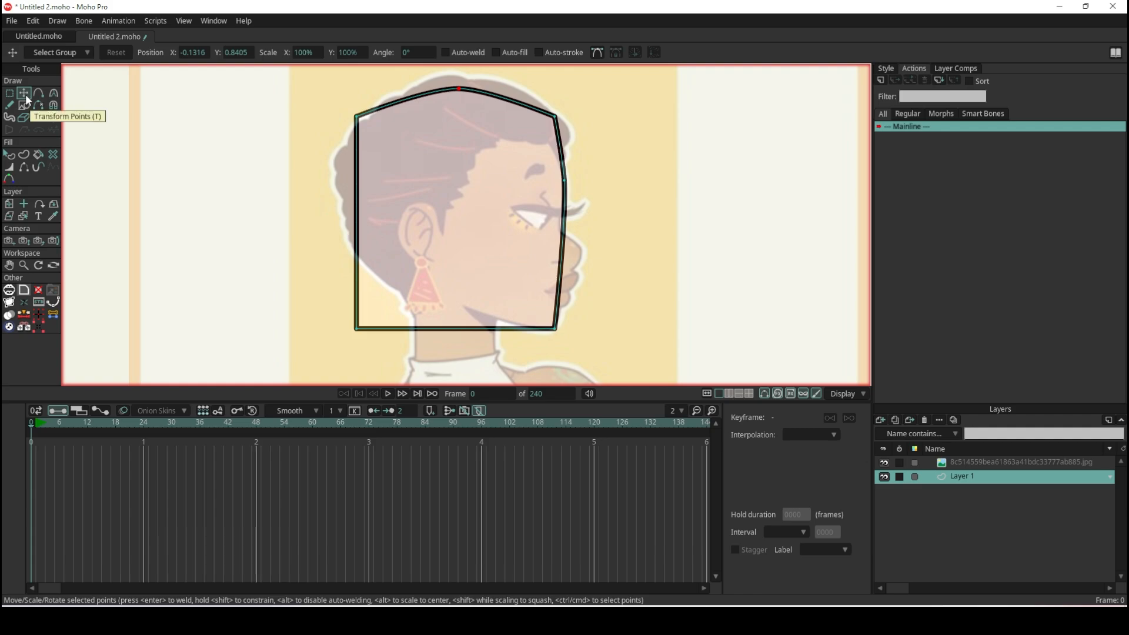
pyautogui.moveTo(357, 125); pyautogui.dragTo(362, 173)
pyautogui.moveTo(551, 334)
pyautogui.mouseDown()
pyautogui.moveTo(553, 318)
pyautogui.moveTo(552, 331)
pyautogui.mouseUp()
pyautogui.moveTo(374, 328); pyautogui.dragTo(408, 289)
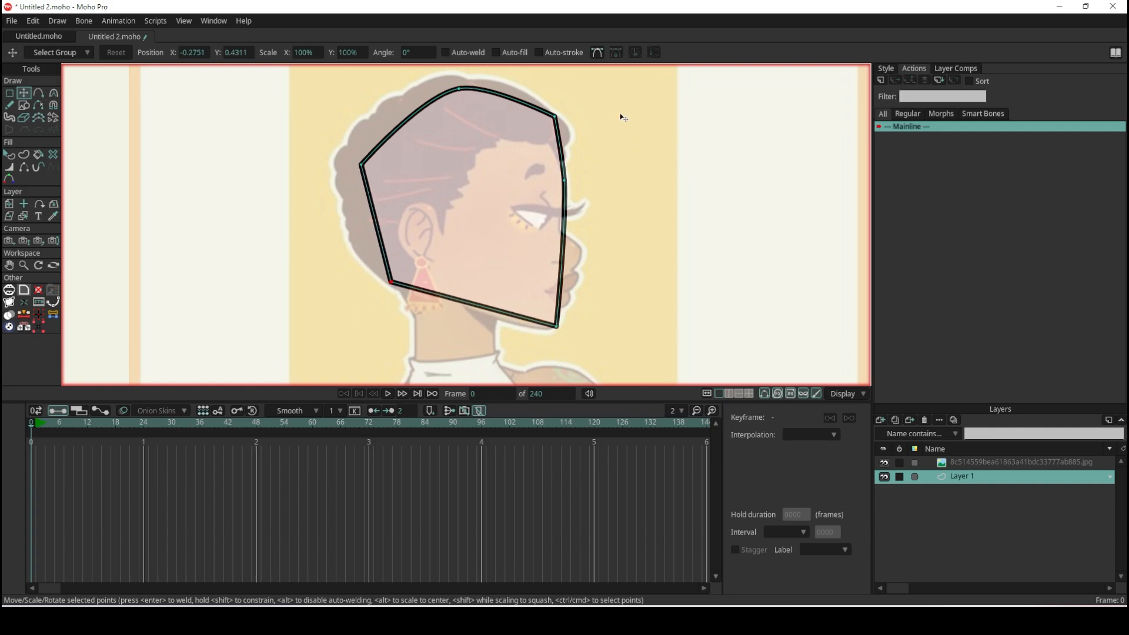
# - Adjust the head shape's upper forehead corner and move the chin corner to about X 0.07, Y 0.34
pyautogui.click(554, 119)
pyautogui.scroll(5, 543, 308)
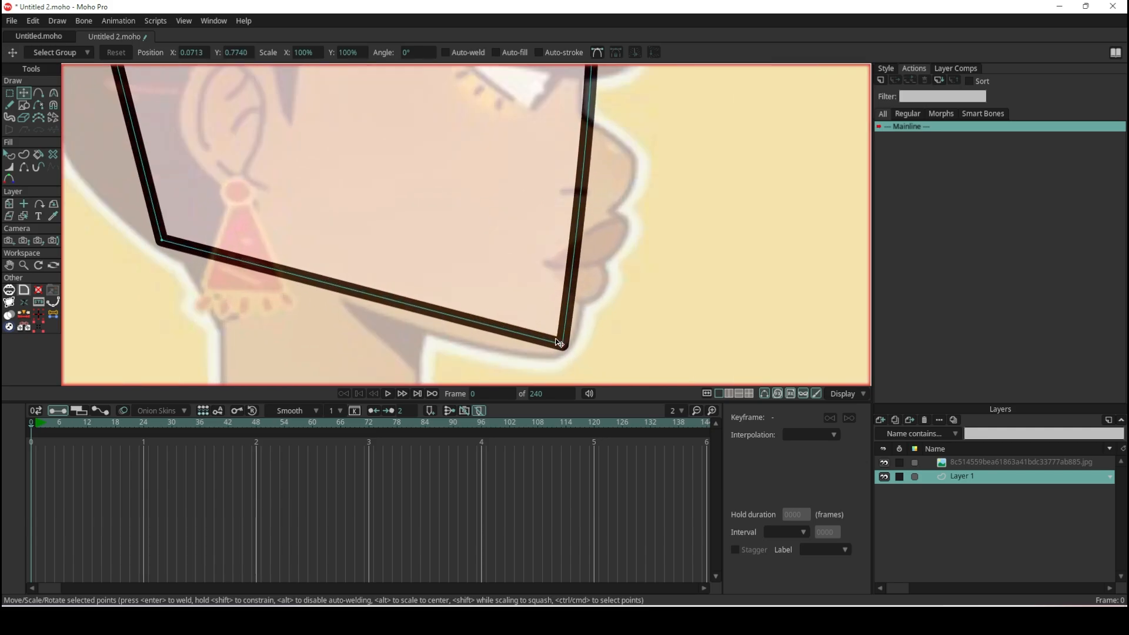
pyautogui.click(564, 346)
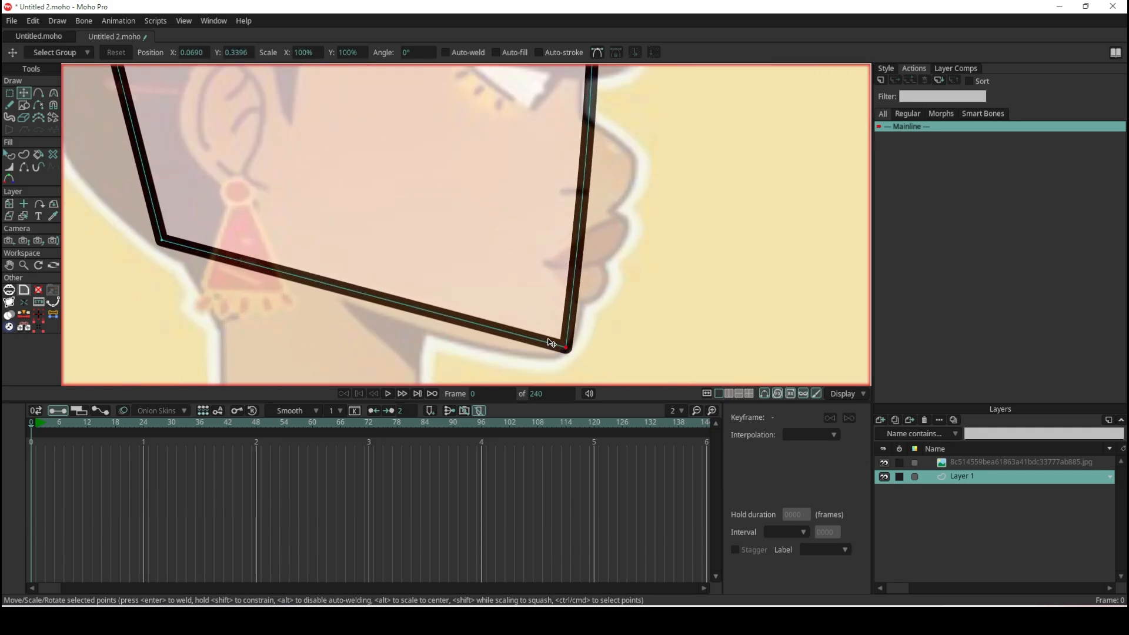
pyautogui.scroll(-5, 518, 321)
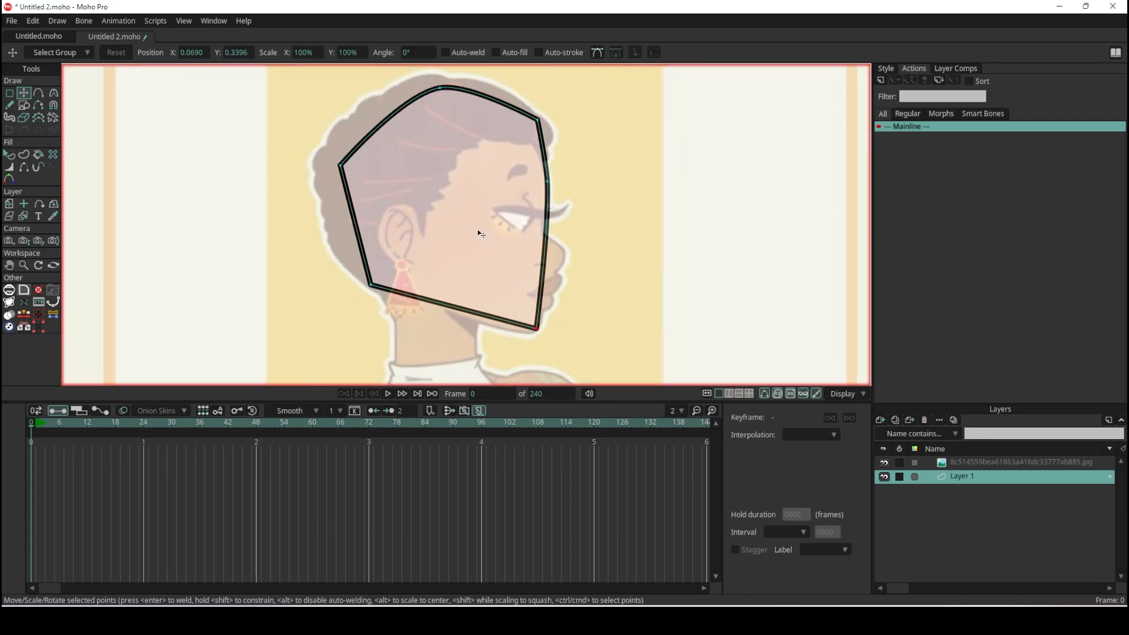
pyautogui.scroll(5, 535, 330)
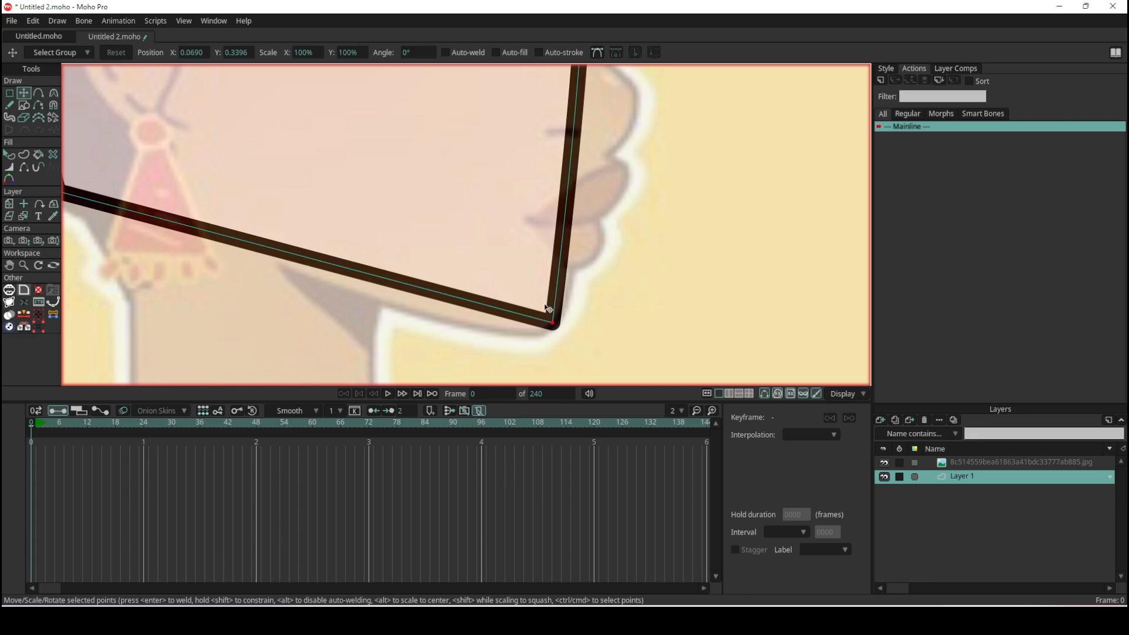
pyautogui.scroll(-5, 681, 249)
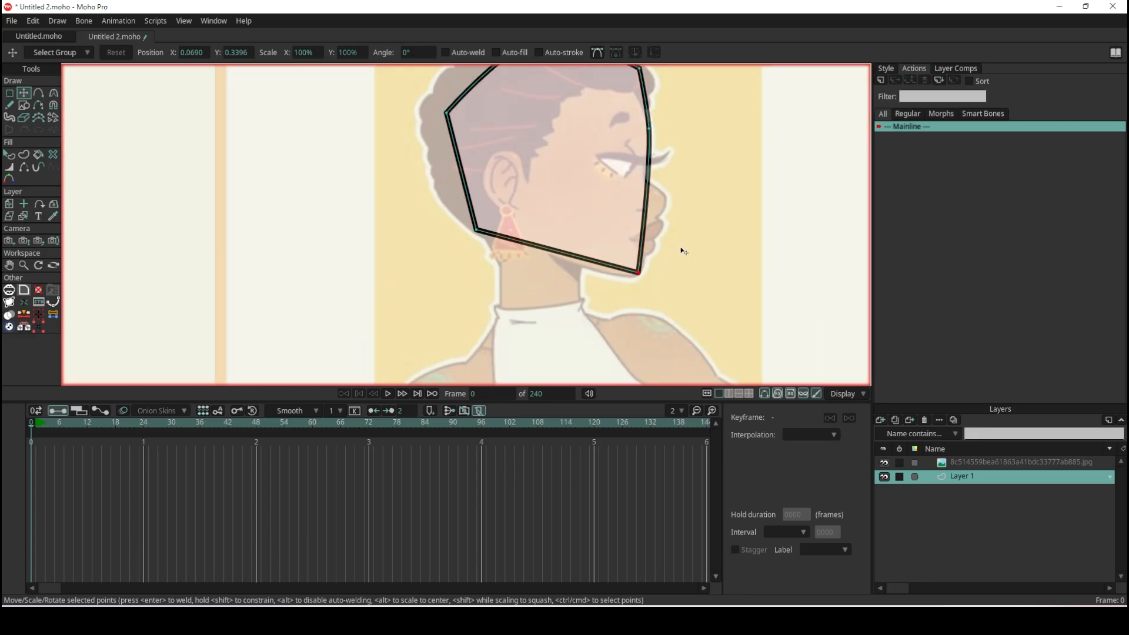
pyautogui.scroll(5, 652, 253)
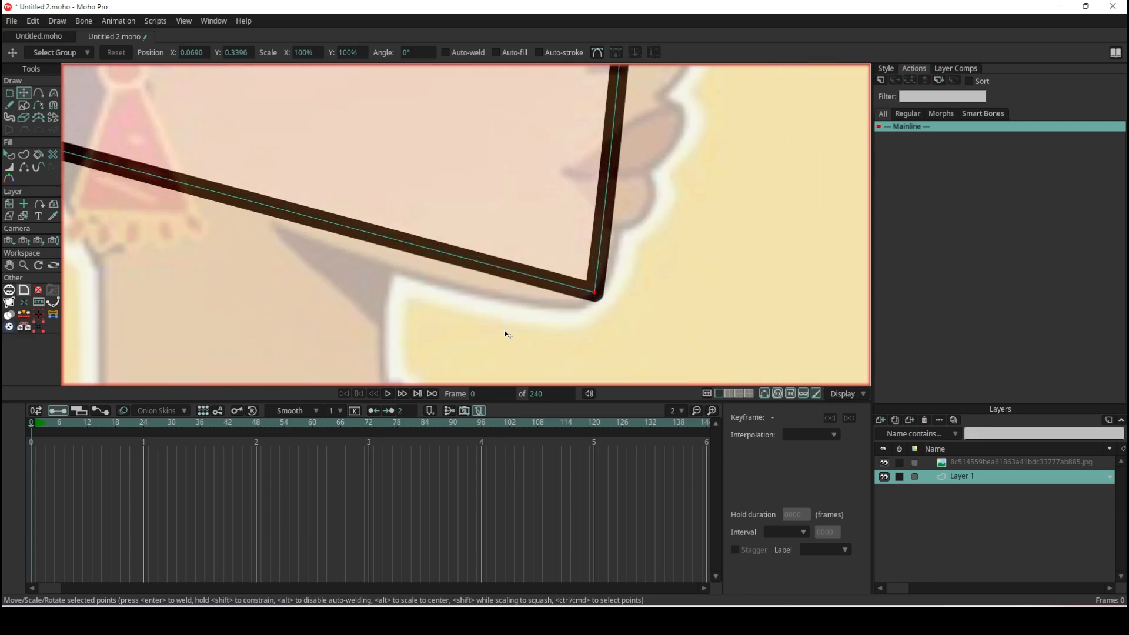
pyautogui.scroll(-5, 486, 289)
pyautogui.scroll(5, 534, 160)
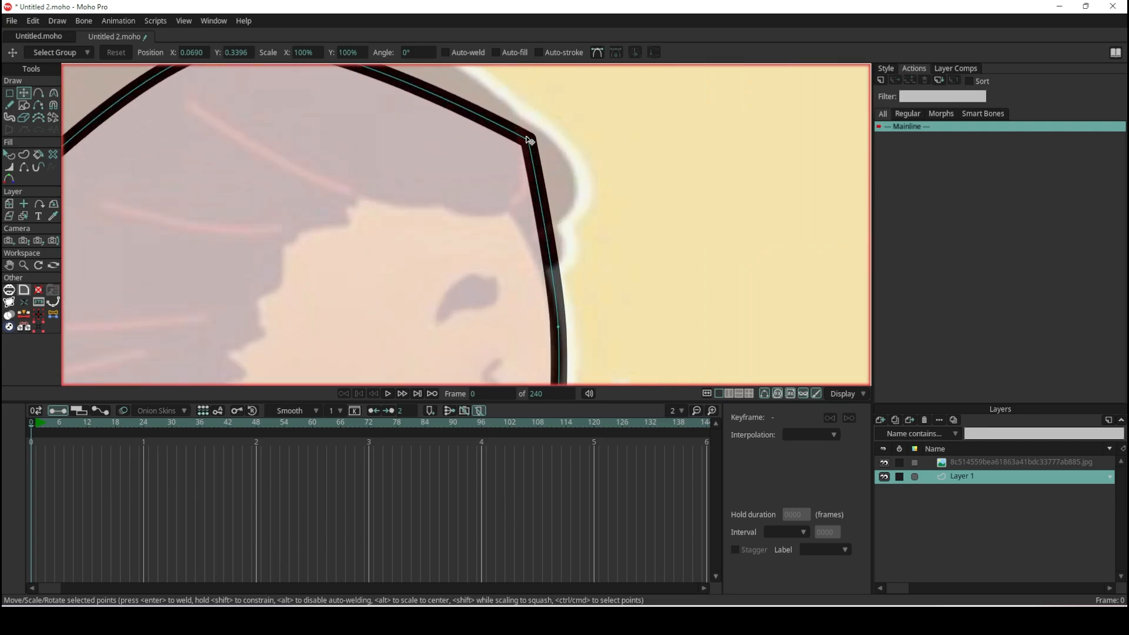
pyautogui.scroll(-5, 534, 160)
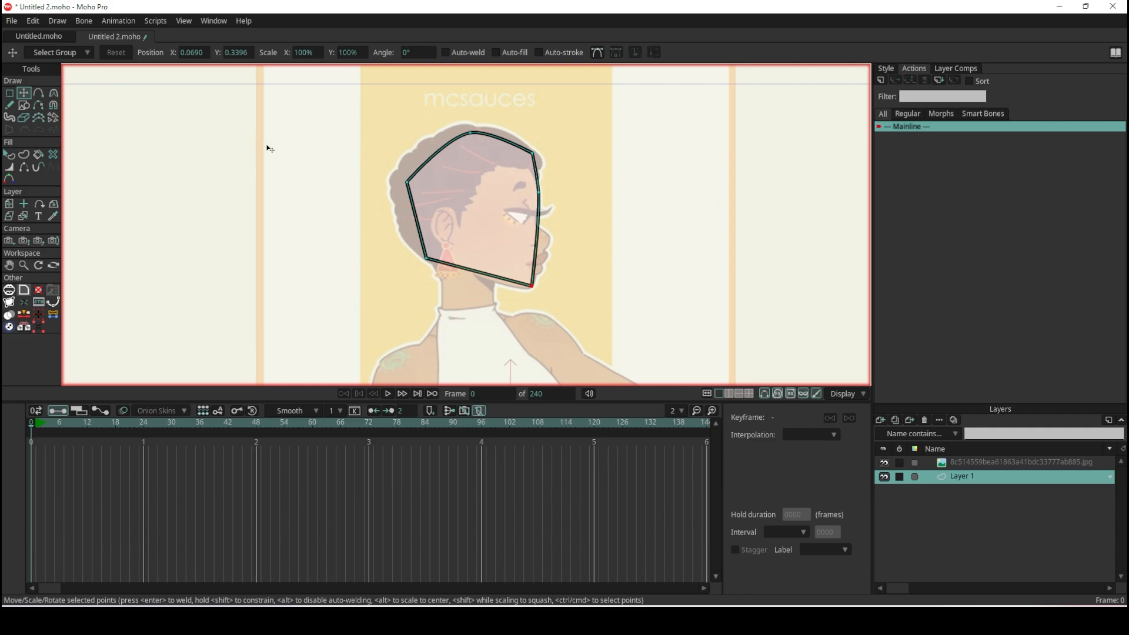
# - Try rounding the head shape's upper forehead corner with the Curvature tool to a curvature of about 0.41
pyautogui.click(53, 92)
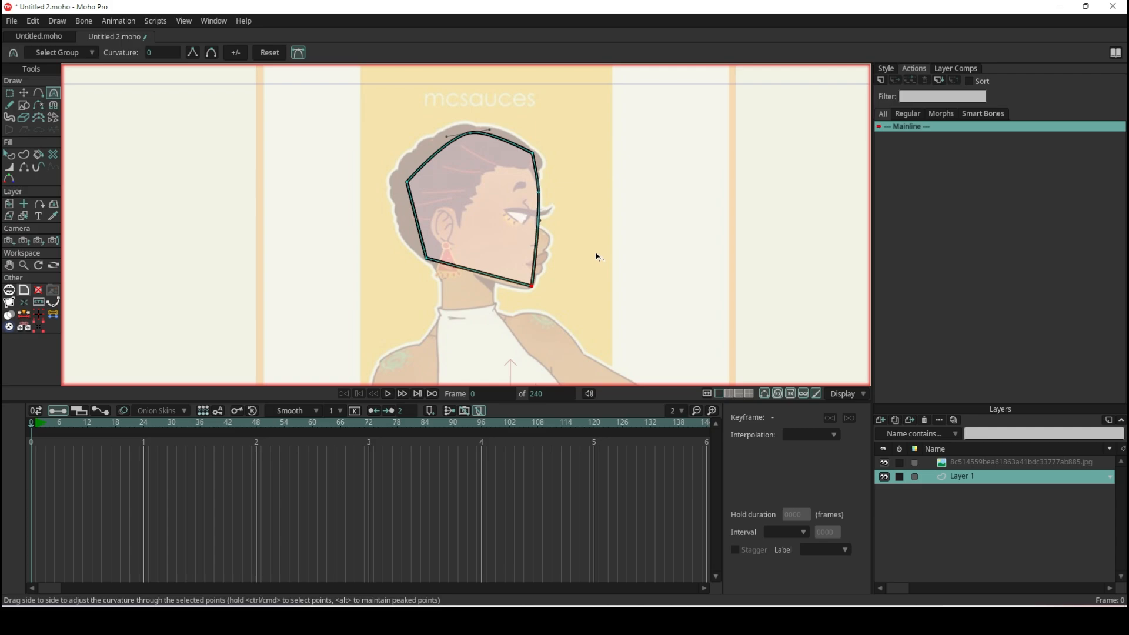
pyautogui.scroll(3, 532, 172)
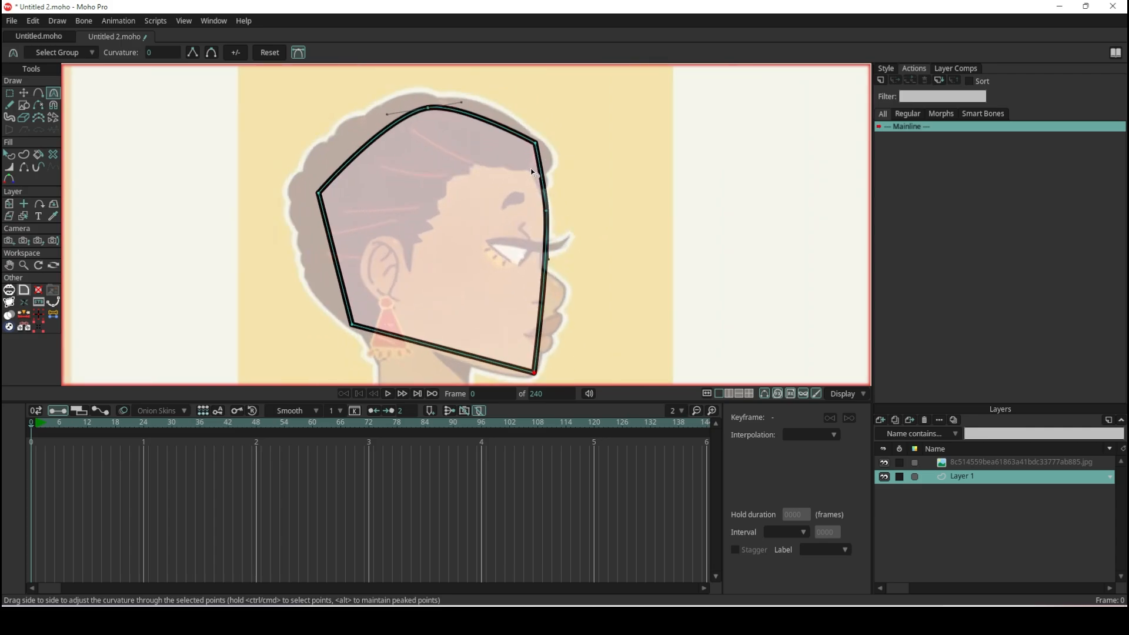
pyautogui.scroll(5, 534, 171)
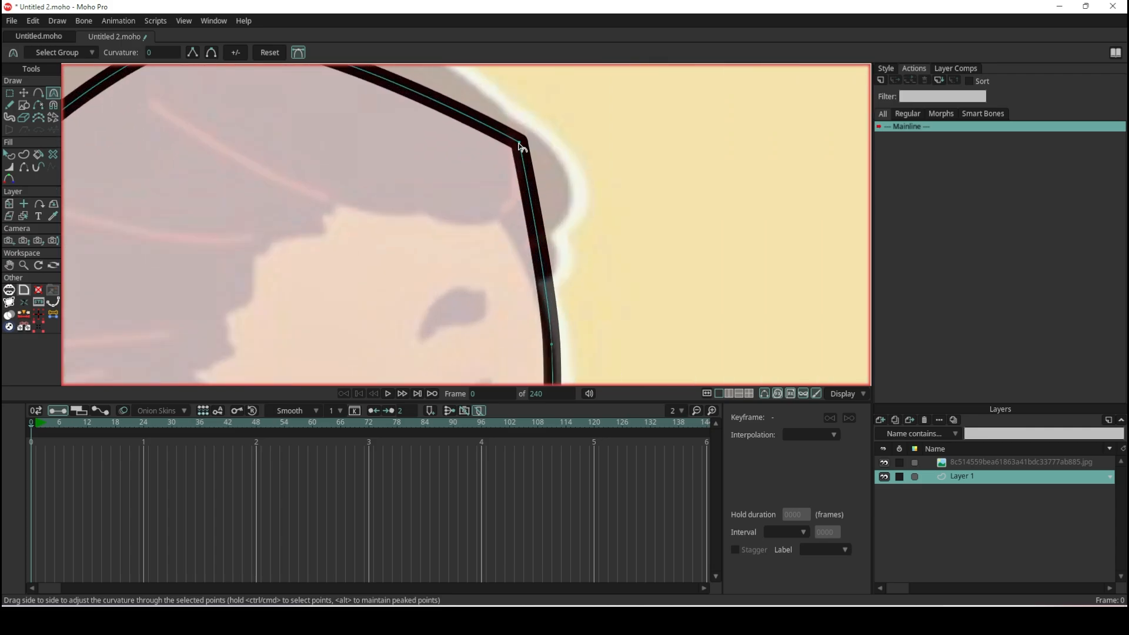
pyautogui.click(520, 143)
pyautogui.moveTo(521, 147); pyautogui.dragTo(849, 302)
pyautogui.scroll(-5, 532, 192)
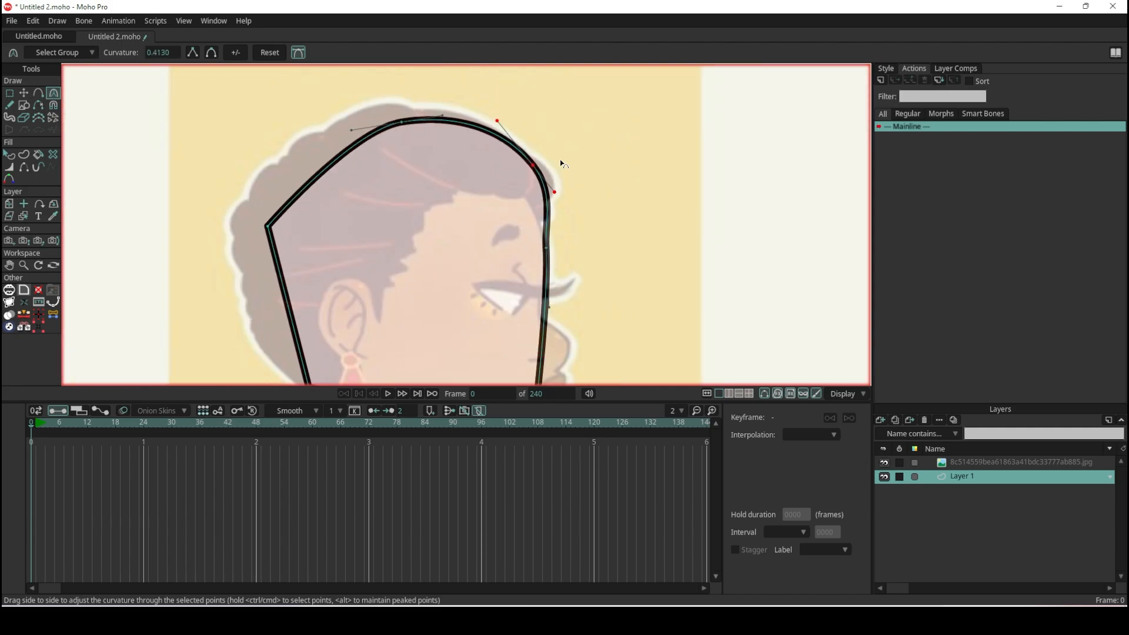
pyautogui.scroll(1, 557, 147)
pyautogui.scroll(1, 528, 150)
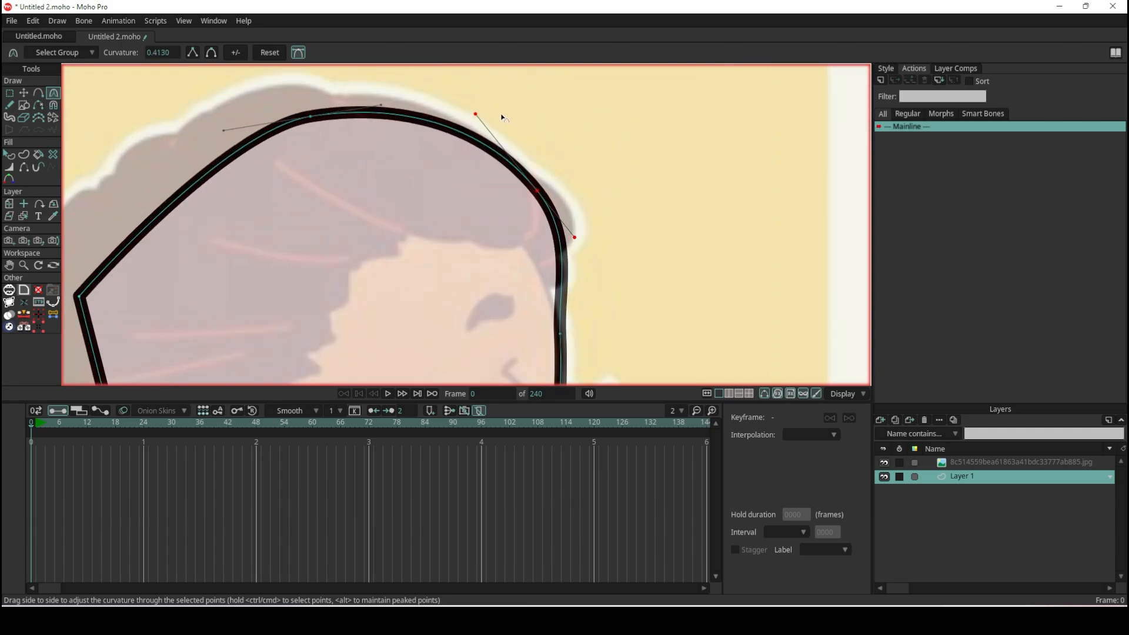
pyautogui.scroll(1, 500, 115)
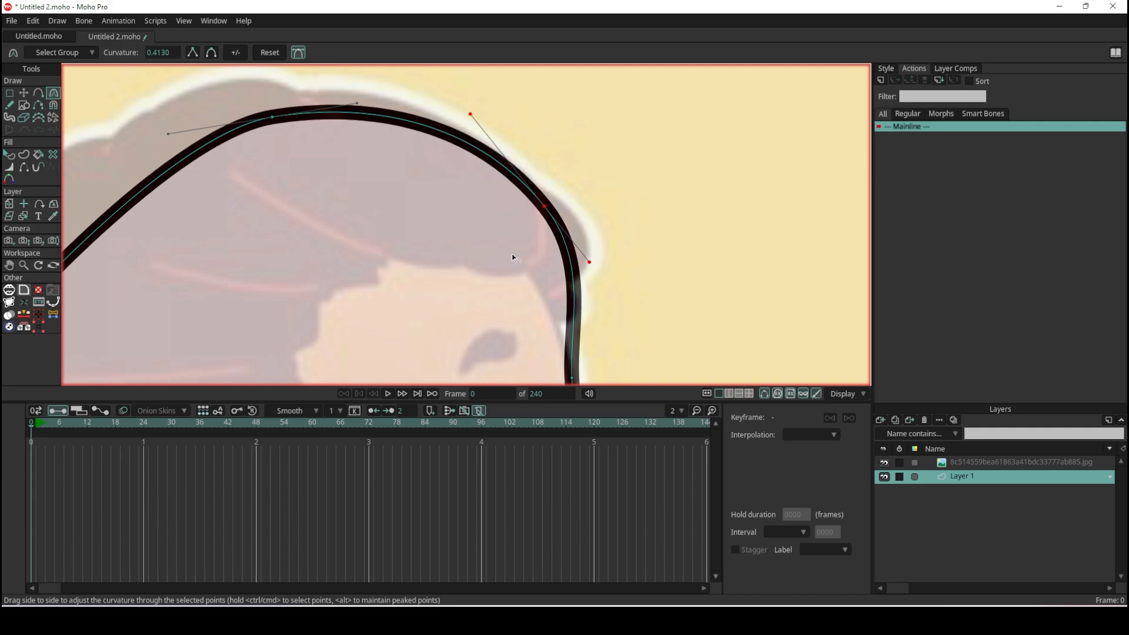
pyautogui.hotkey('ctrl', 'z')
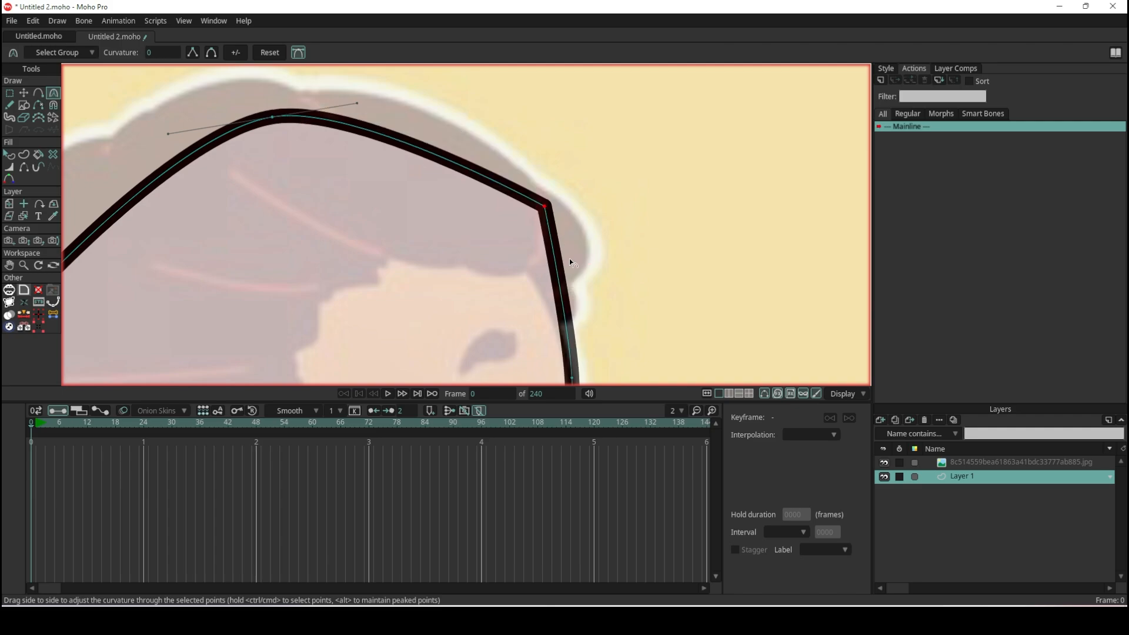
# - Smooth the upper forehead corner point and flip its curvature between negative and positive, ending at 0.36
pyautogui.click(212, 52)
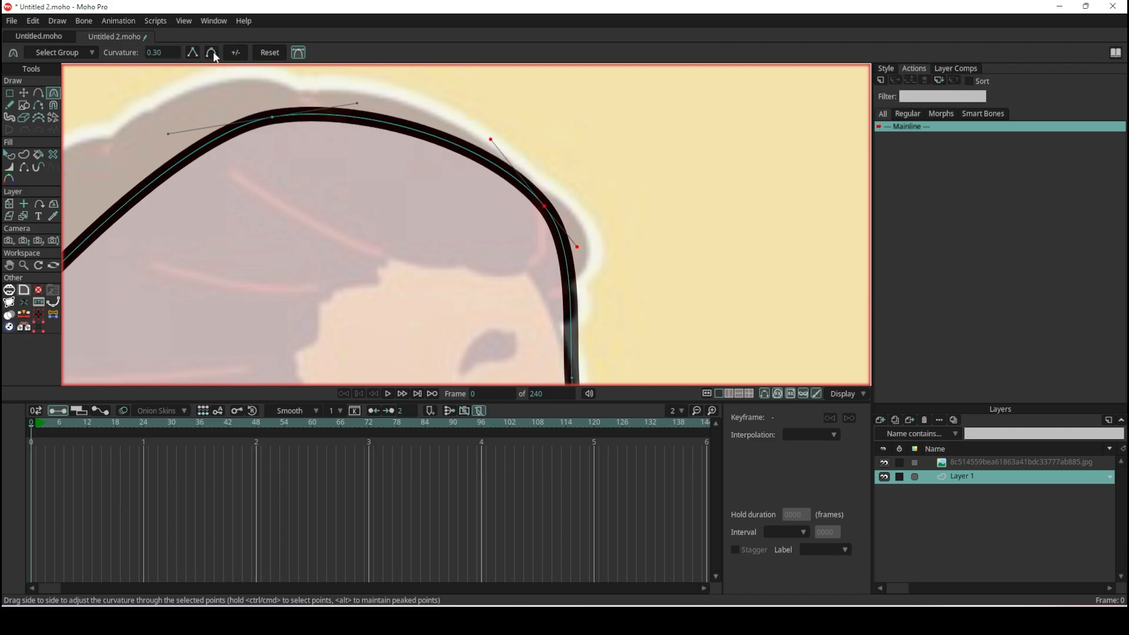
pyautogui.moveTo(236, 53); pyautogui.dragTo(203, 72)
pyautogui.click(233, 54)
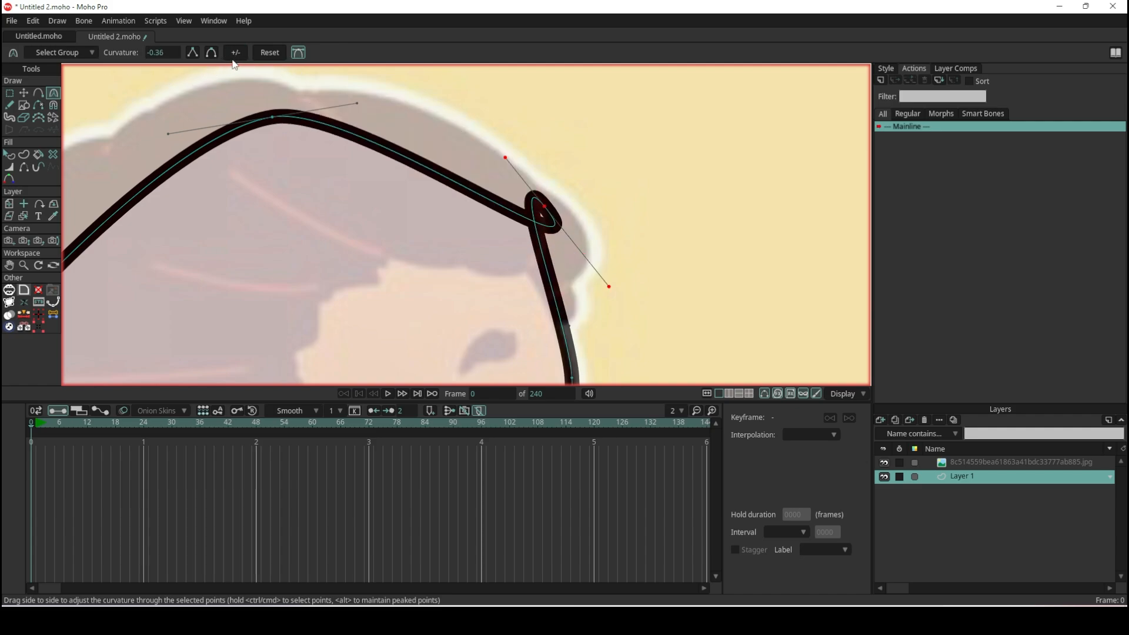
pyautogui.click(233, 55)
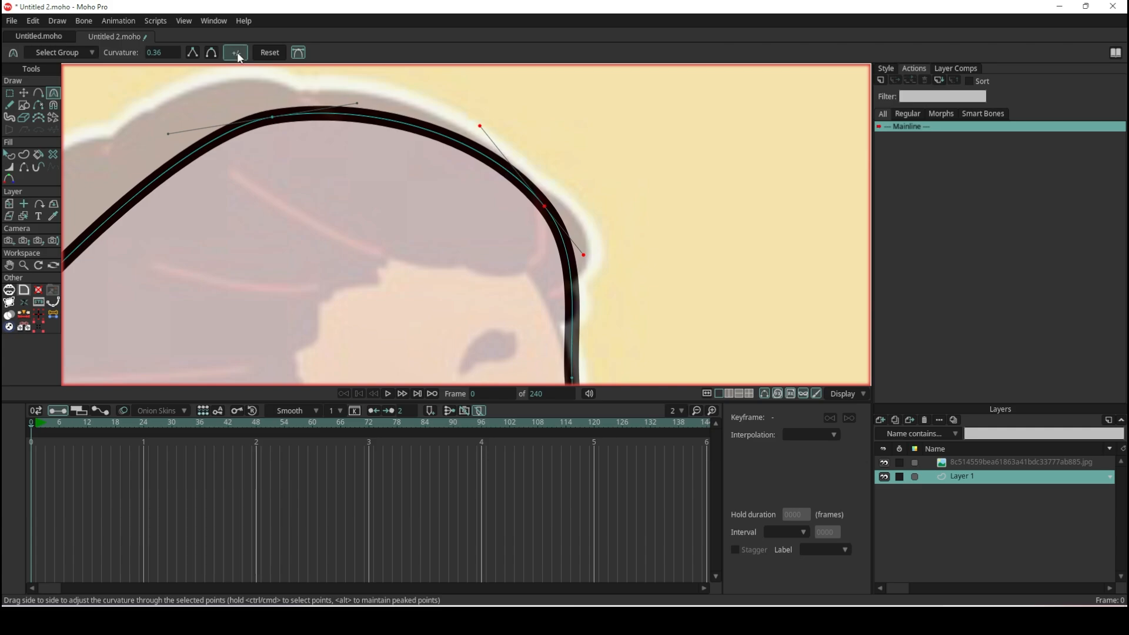
pyautogui.click(237, 52)
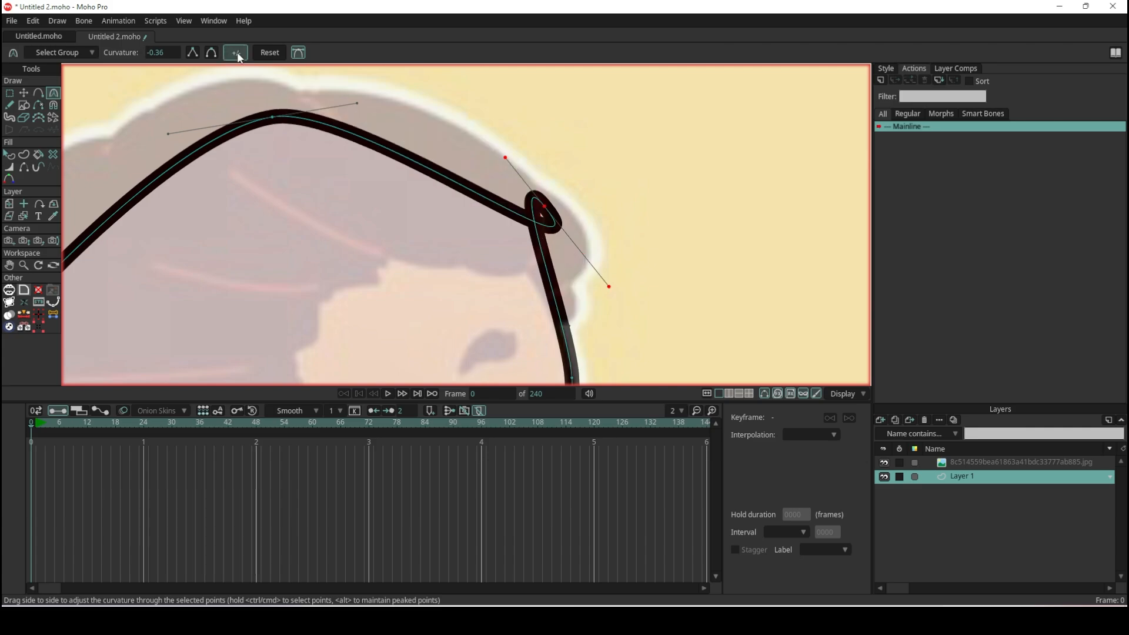
pyautogui.click(238, 52)
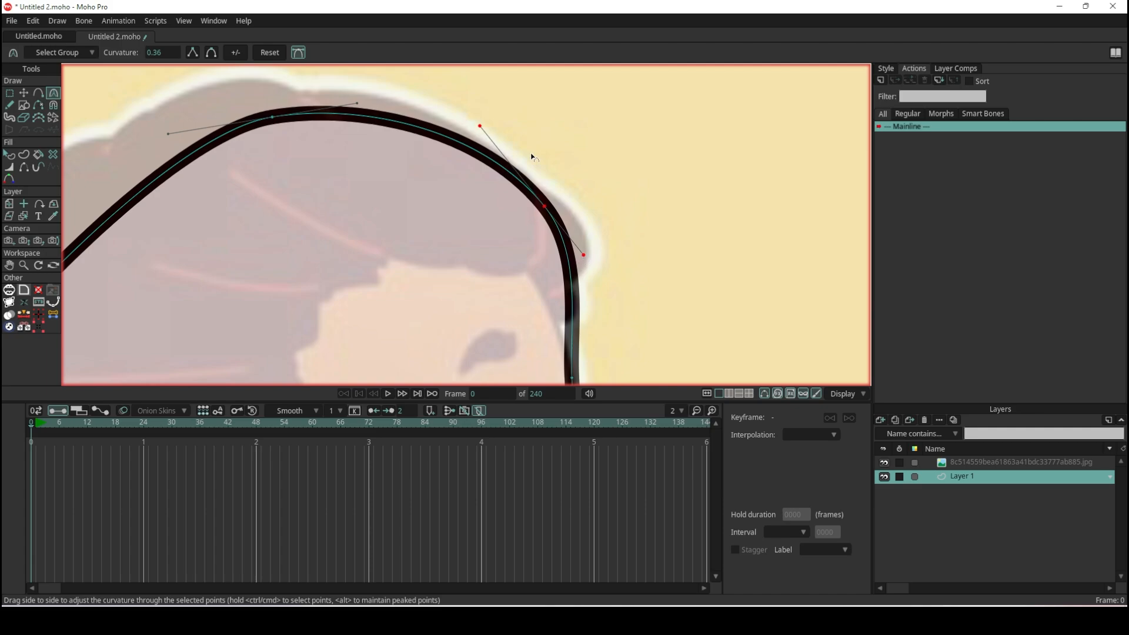
pyautogui.click(238, 53)
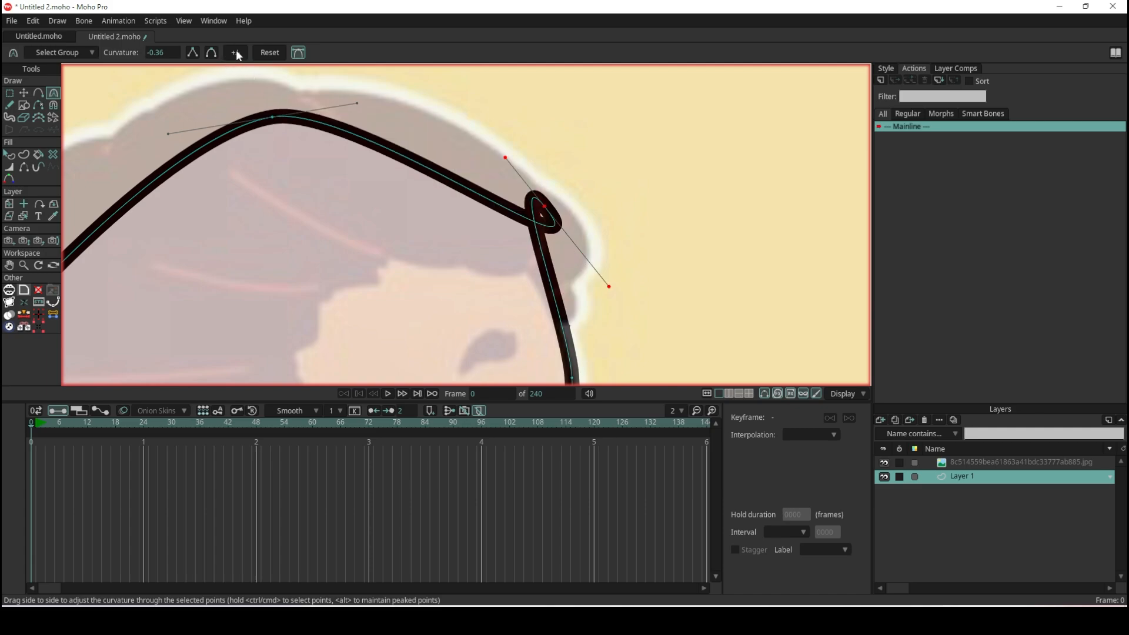
pyautogui.click(238, 54)
pyautogui.click(237, 54)
pyautogui.click(237, 54)
pyautogui.click(237, 54)
pyautogui.click(238, 54)
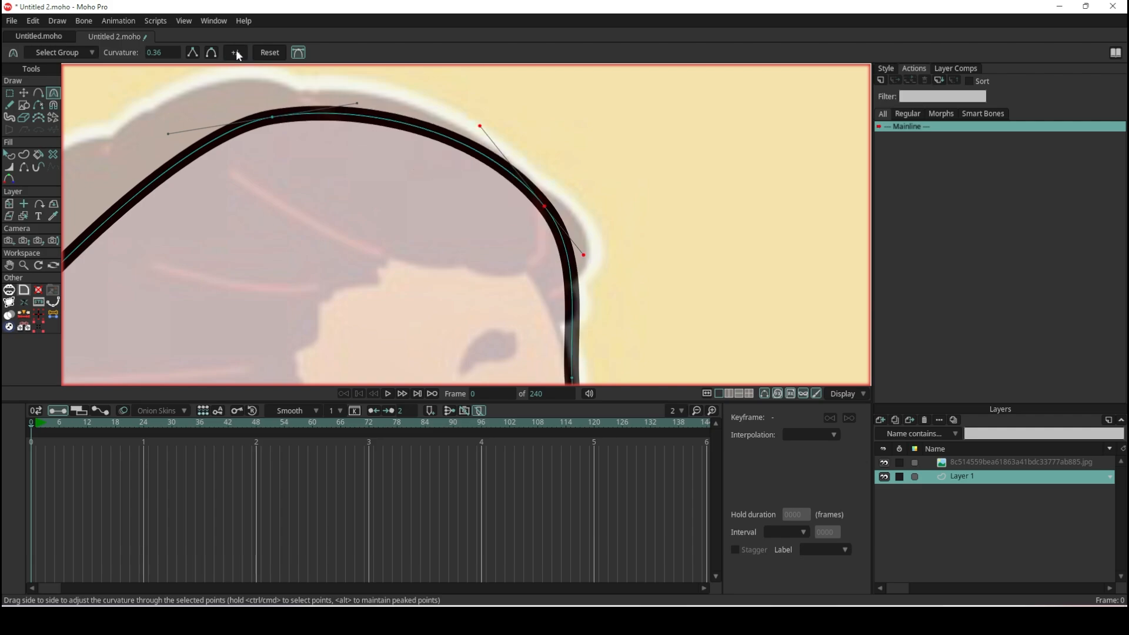
# - Move the rounded forehead point inward with Transform Points and shift the crown point to about X -0.17, Y 0.83
pyautogui.scroll(-6, 468, 191)
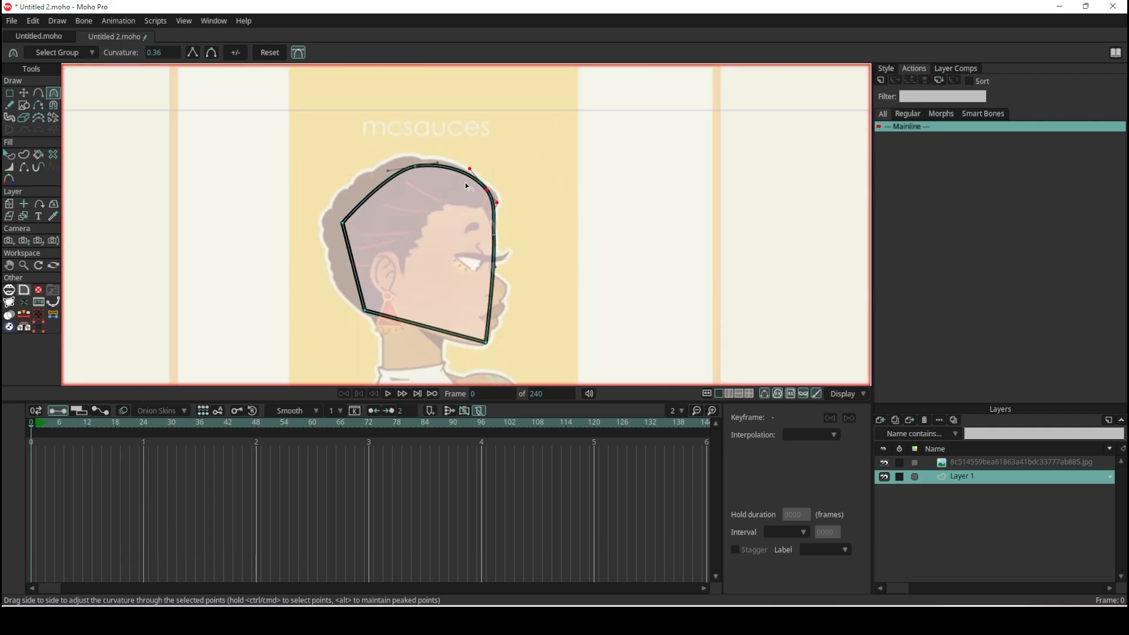
pyautogui.scroll(4, 465, 184)
pyautogui.click(24, 93)
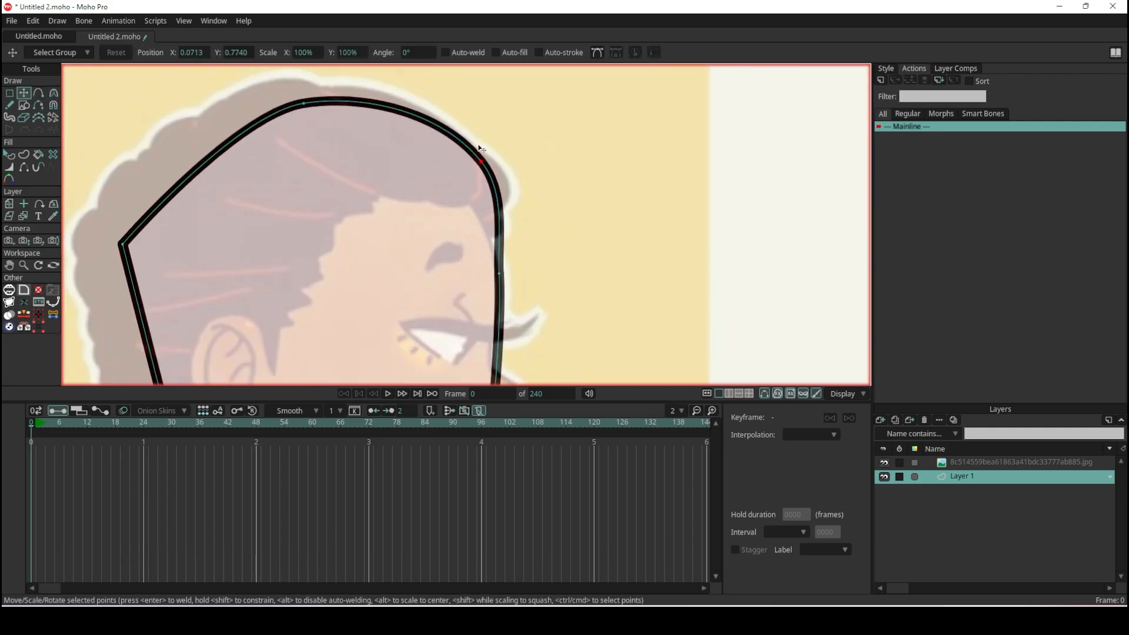
pyautogui.moveTo(485, 164); pyautogui.dragTo(452, 177)
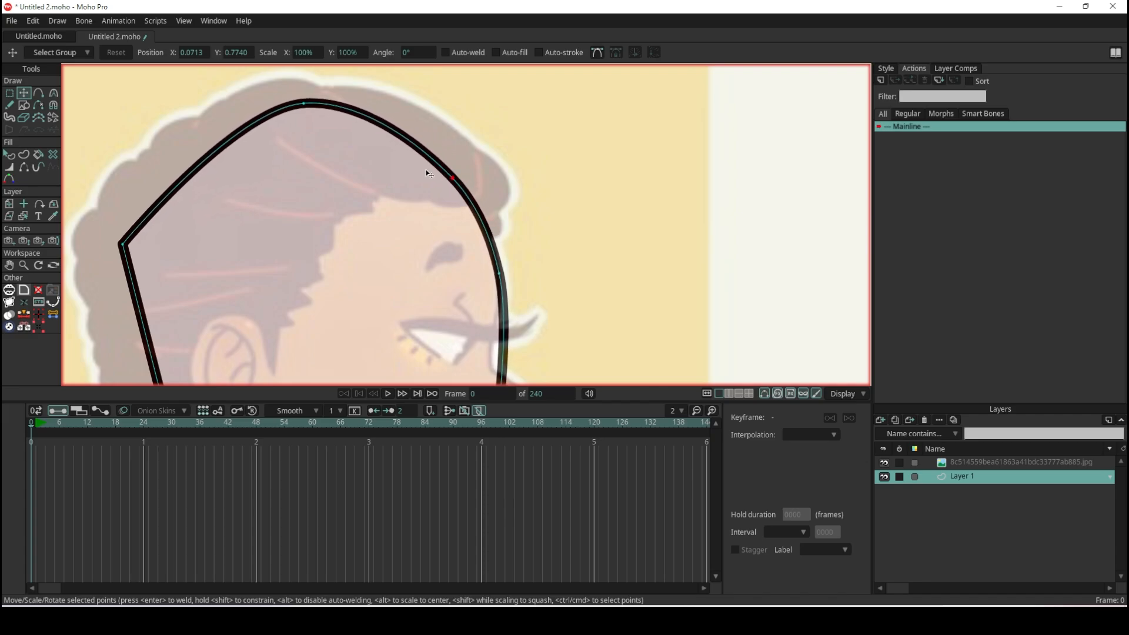
pyautogui.moveTo(297, 118); pyautogui.dragTo(265, 125)
# - Add a point on the face-side edge just below the eyelashes and pull it inward to the bridge of the nose
pyautogui.scroll(-5, 312, 121)
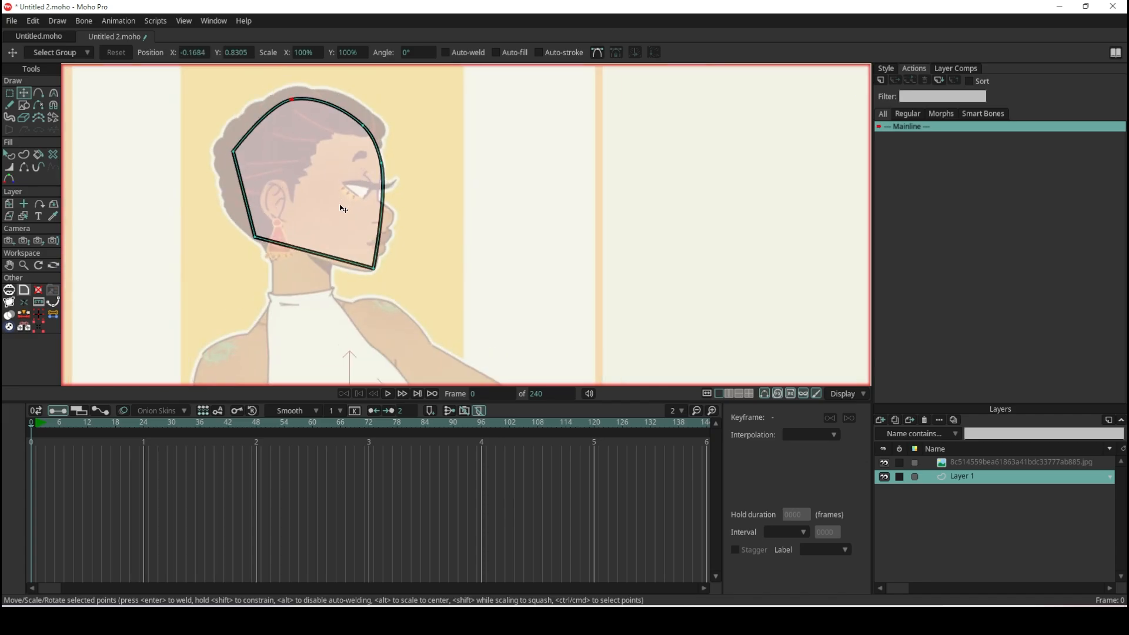
pyautogui.scroll(7, 382, 162)
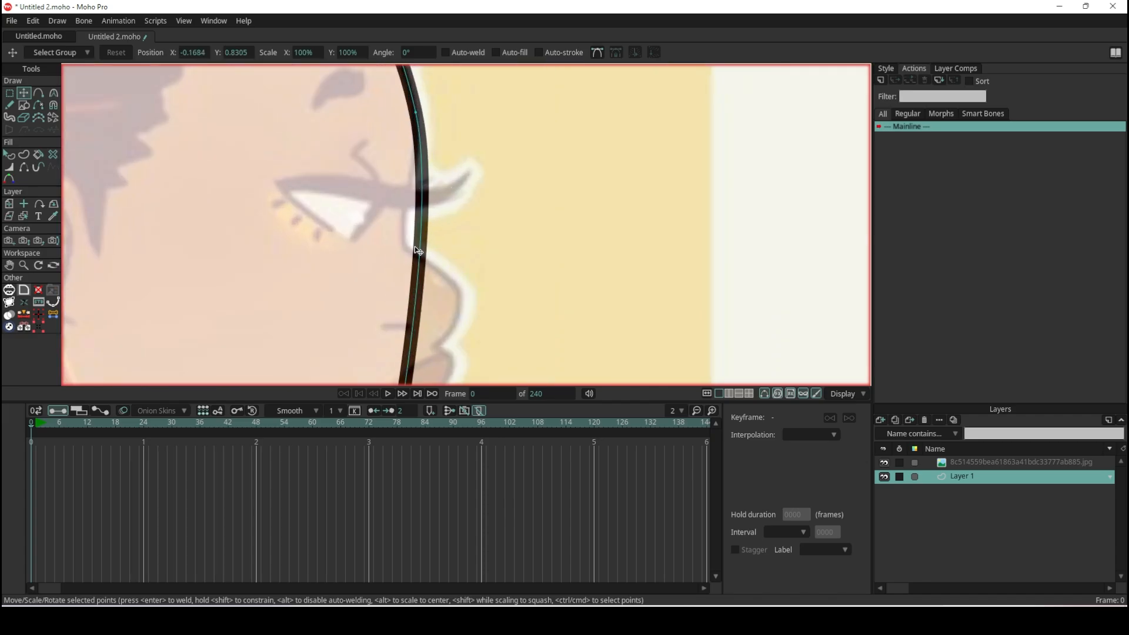
pyautogui.click(39, 93)
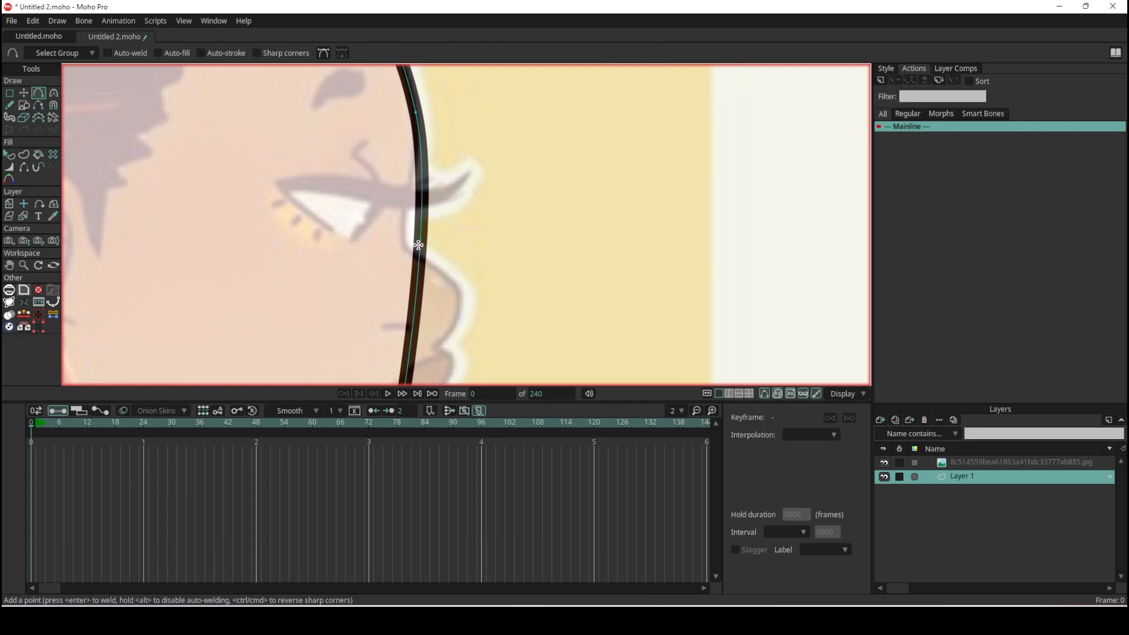
pyautogui.moveTo(419, 249); pyautogui.dragTo(402, 242)
# - Round the head shape's chin corner with the Curvature tool to a curvature of about 0.18
pyautogui.scroll(-6, 416, 270)
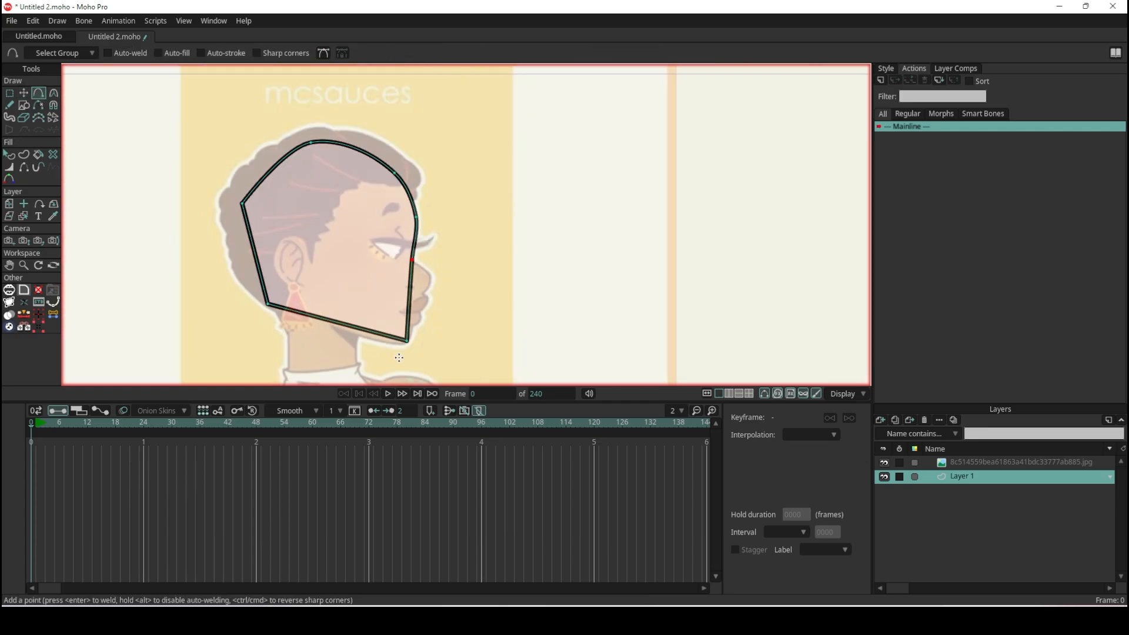
pyautogui.scroll(5, 402, 324)
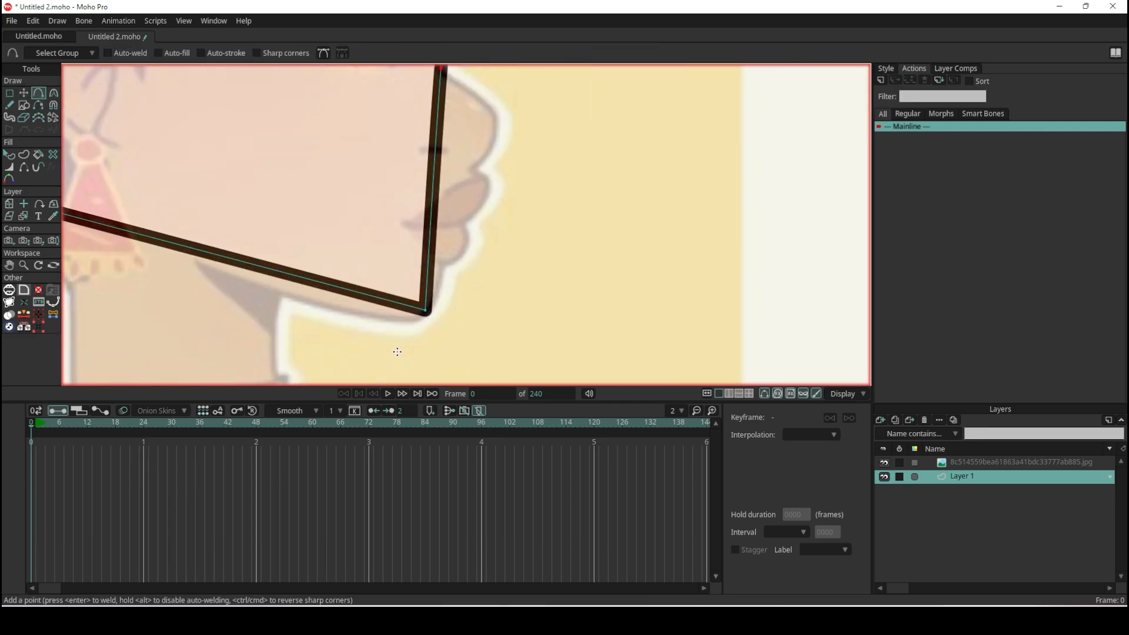
pyautogui.click(53, 93)
pyautogui.moveTo(436, 306); pyautogui.dragTo(582, 253)
# - Round the upper back-of-head corner to a curvature of about 0.26
pyautogui.scroll(-8, 581, 250)
pyautogui.scroll(3, 496, 156)
pyautogui.scroll(2, 448, 222)
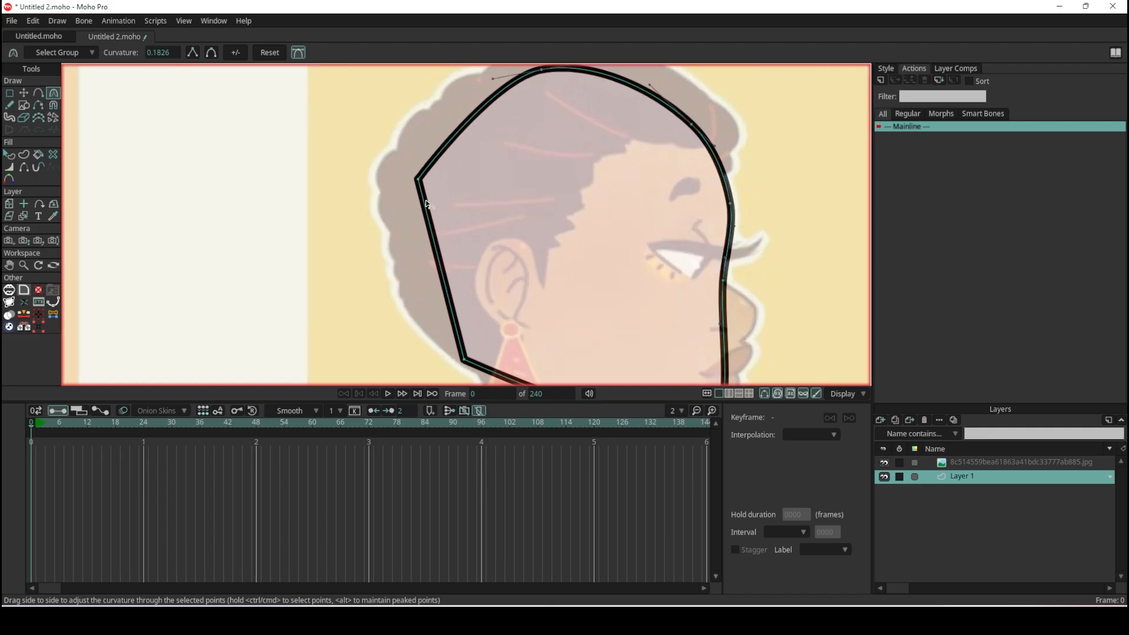
pyautogui.moveTo(420, 183); pyautogui.dragTo(631, 36)
# - Try pulling the lower curve handle of the upper back-of-head point inward
pyautogui.scroll(-5, 612, 71)
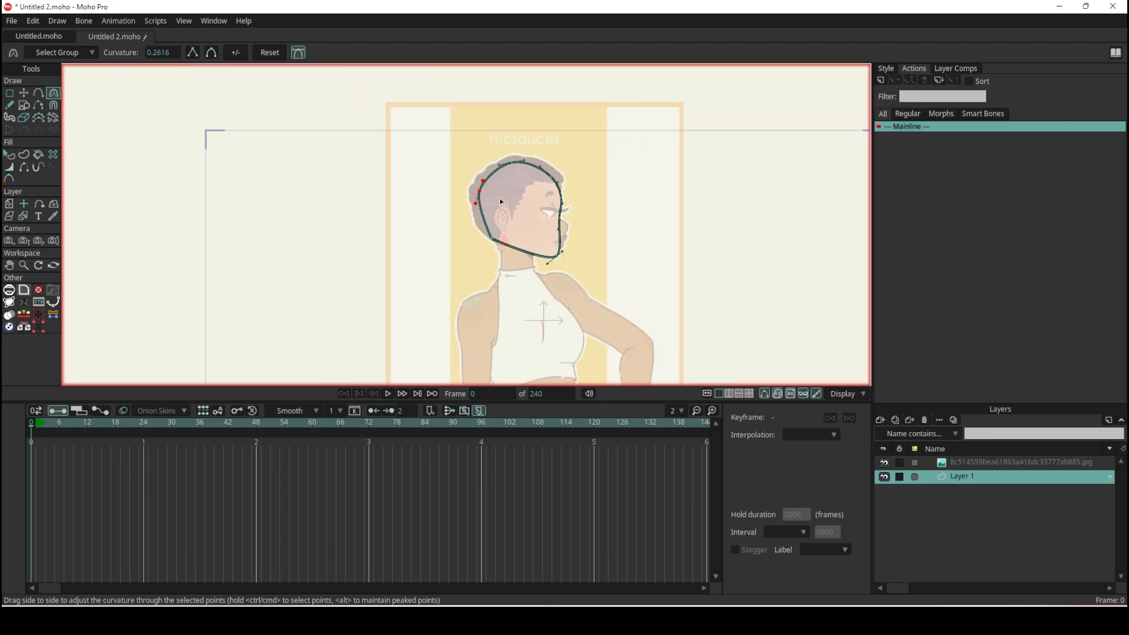
pyautogui.scroll(4, 537, 154)
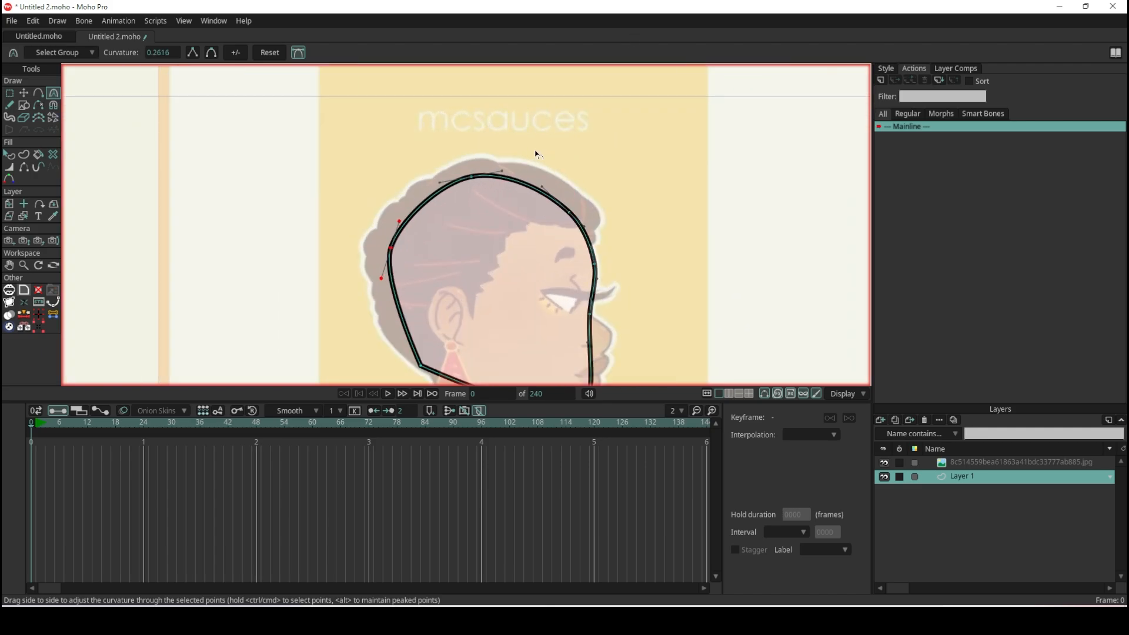
pyautogui.scroll(-5, 411, 267)
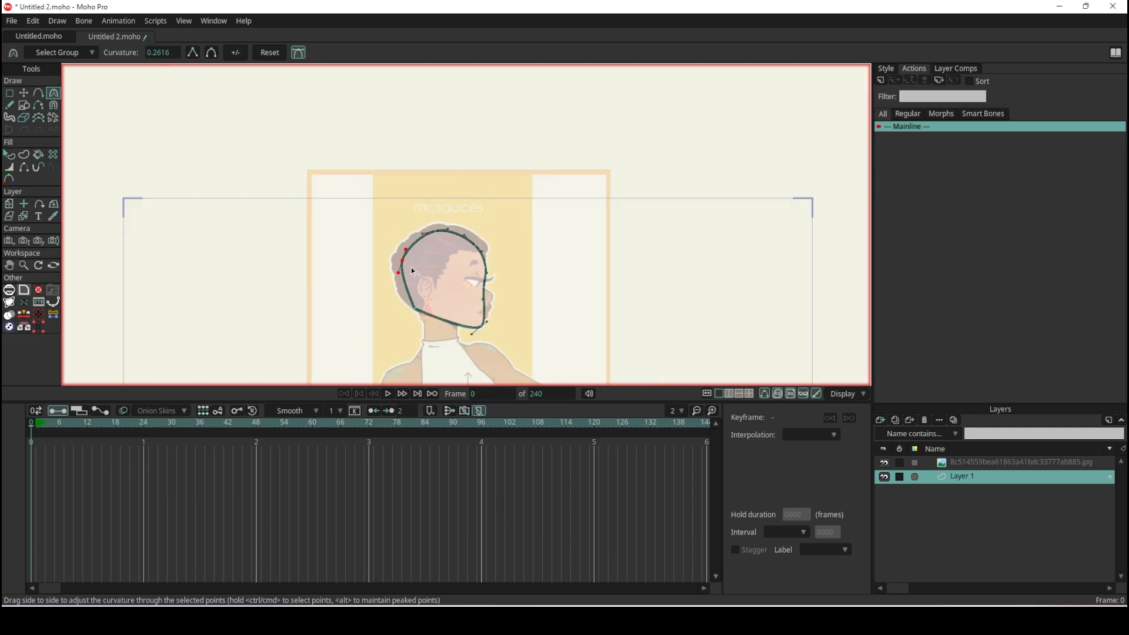
pyautogui.scroll(5, 418, 303)
pyautogui.scroll(3, 417, 312)
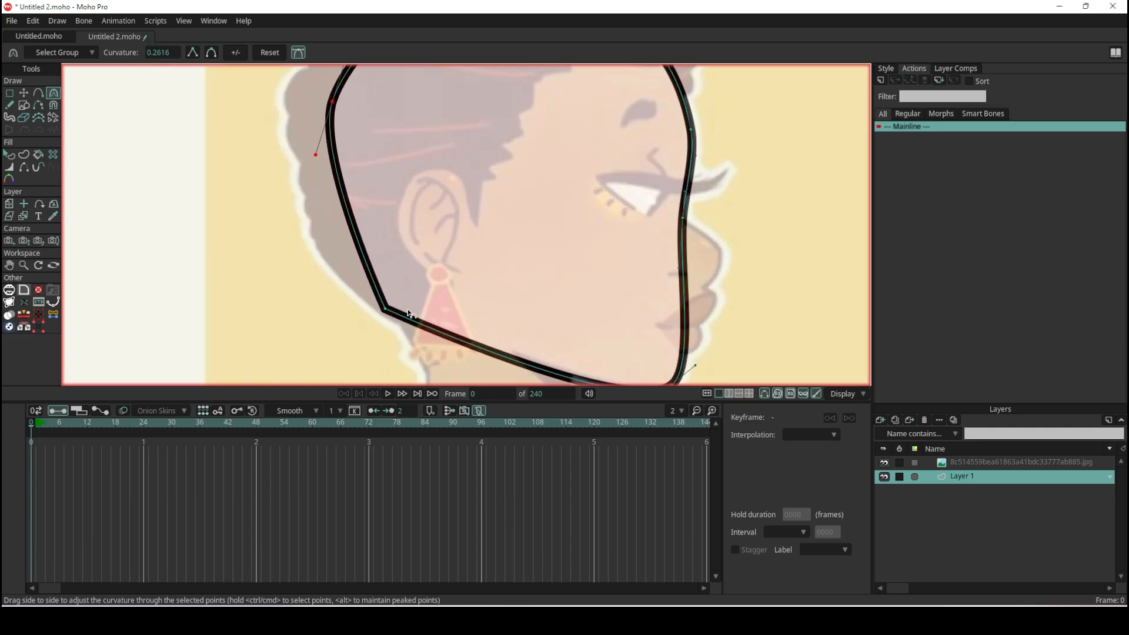
pyautogui.scroll(-4, 341, 174)
pyautogui.scroll(3, 340, 173)
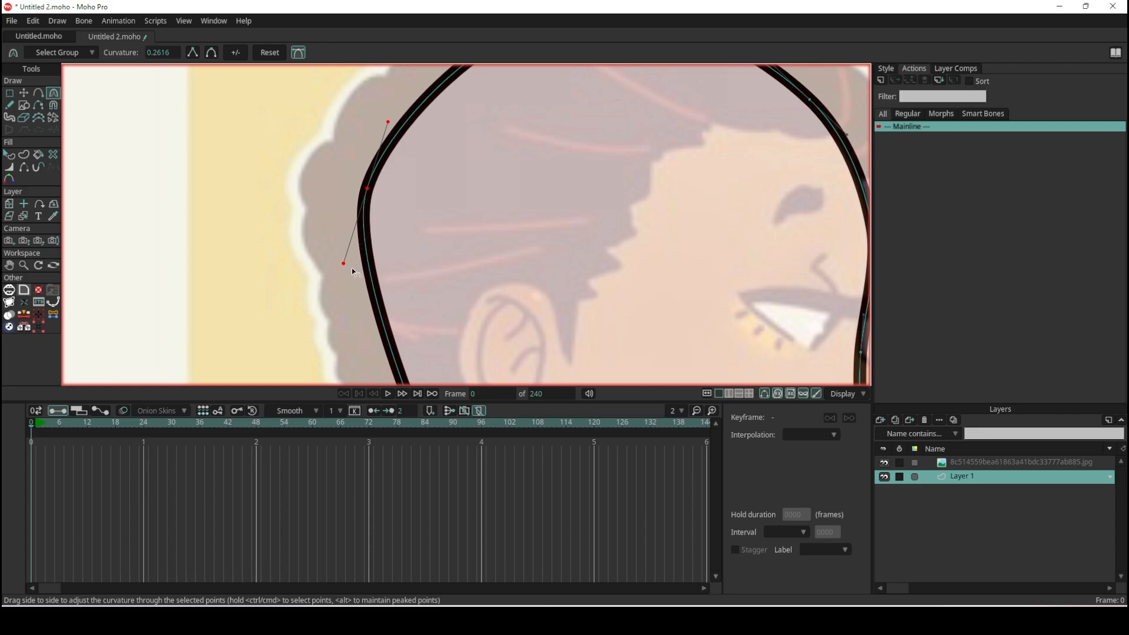
pyautogui.moveTo(345, 267)
pyautogui.mouseDown()
pyautogui.moveTo(332, 270)
pyautogui.moveTo(290, 217)
pyautogui.moveTo(471, 242)
pyautogui.moveTo(206, 232)
pyautogui.moveTo(549, 212)
pyautogui.moveTo(301, 227)
pyautogui.moveTo(404, 254)
pyautogui.moveTo(304, 254)
pyautogui.moveTo(355, 256)
pyautogui.moveTo(491, 223)
pyautogui.moveTo(312, 252)
pyautogui.moveTo(383, 259)
pyautogui.mouseUp()
pyautogui.hotkey('ctrl', 'z')
# - Round the lower back-of-head corner at the nape to a curvature of about 0.32
pyautogui.scroll(-5, 383, 224)
pyautogui.scroll(2, 386, 331)
pyautogui.scroll(3, 415, 359)
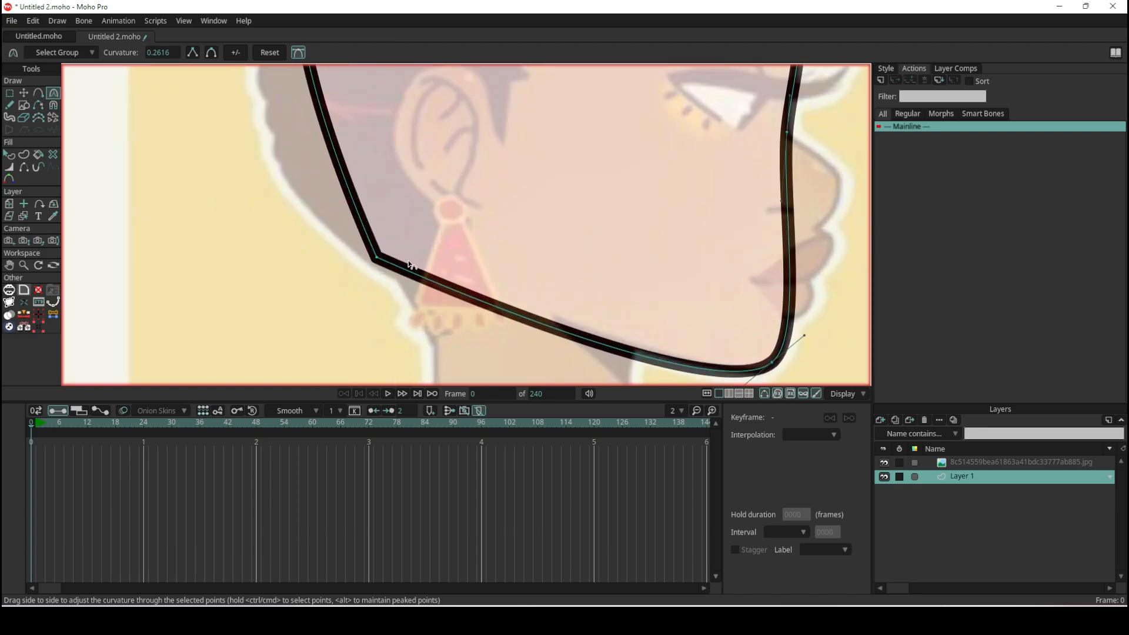
pyautogui.moveTo(379, 260); pyautogui.dragTo(637, 327)
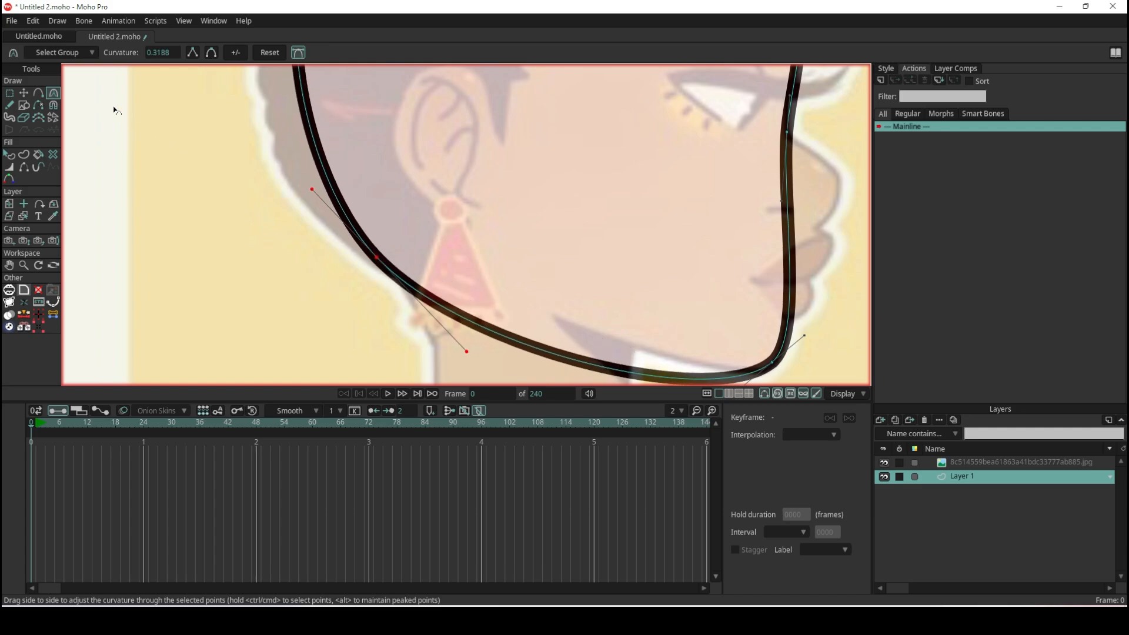
# - Move the head shape's nape point up and inward to just behind the earring's upper part, as a sharp corner
pyautogui.click(23, 93)
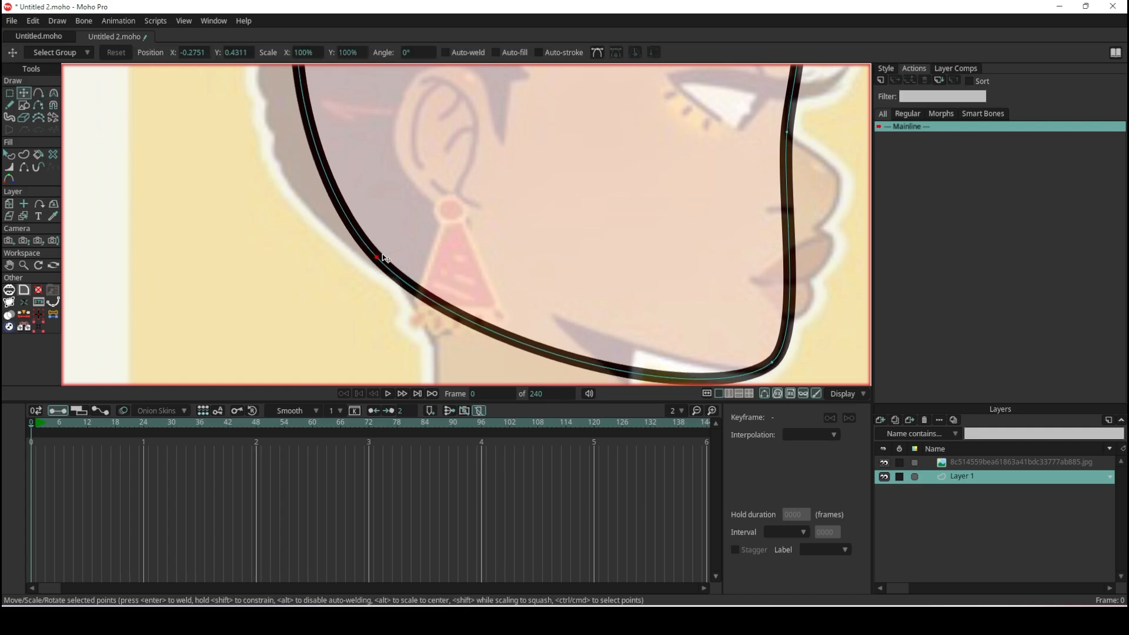
pyautogui.moveTo(382, 254); pyautogui.dragTo(401, 231)
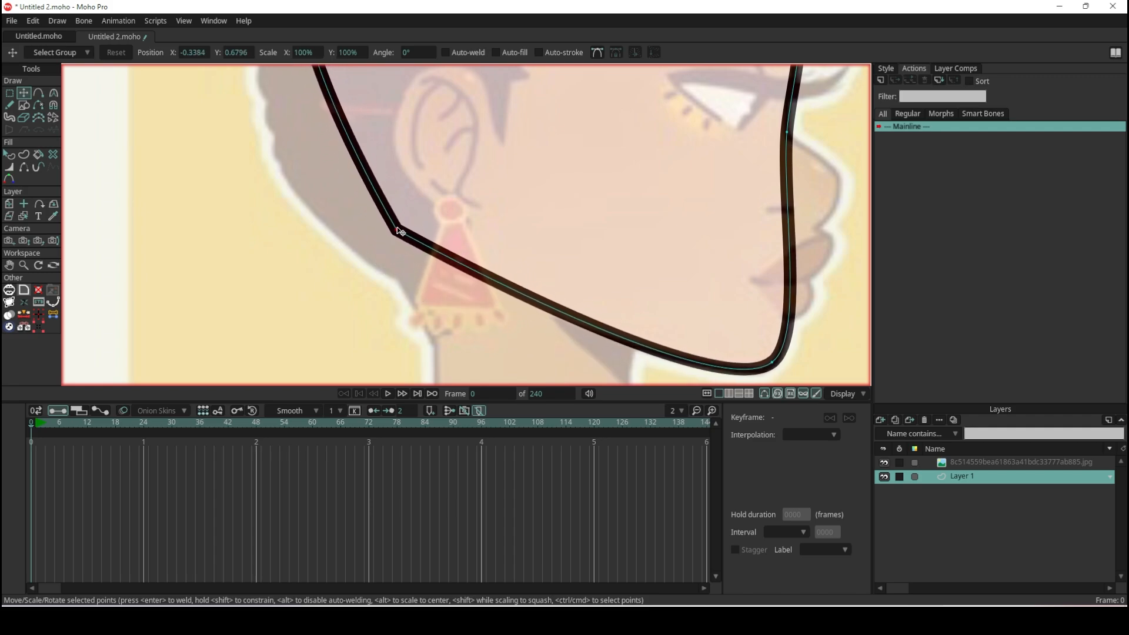
# - Give the moved nape point a slight curvature of about 0.03 with the Curvature tool
pyautogui.press('c')
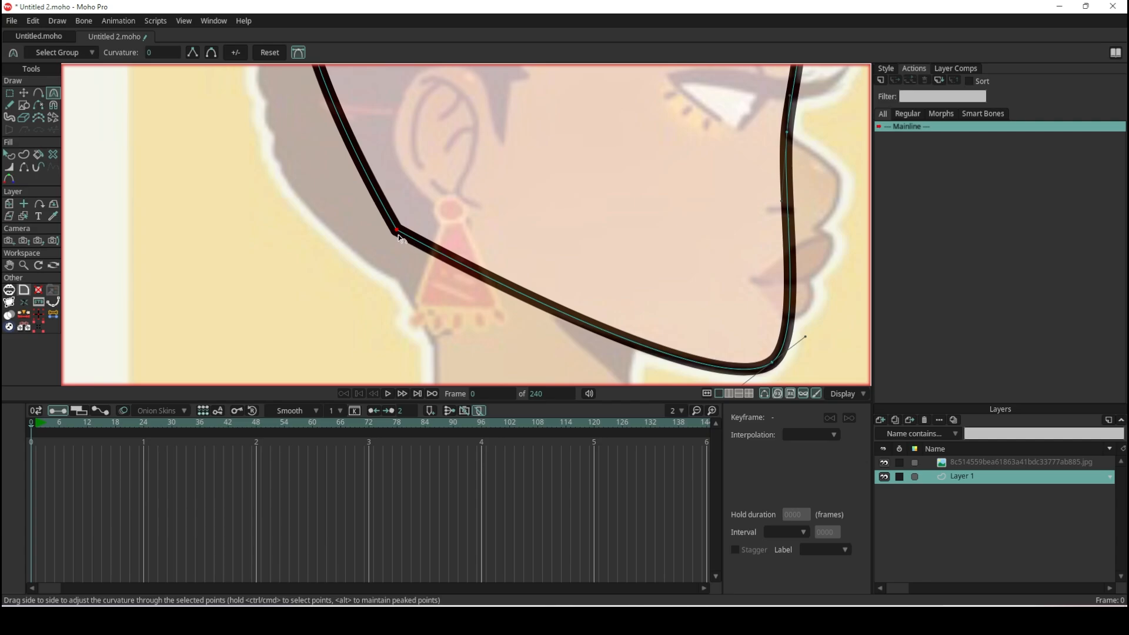
pyautogui.scroll(-3, 398, 235)
pyautogui.scroll(1, 399, 199)
pyautogui.scroll(2, 374, 139)
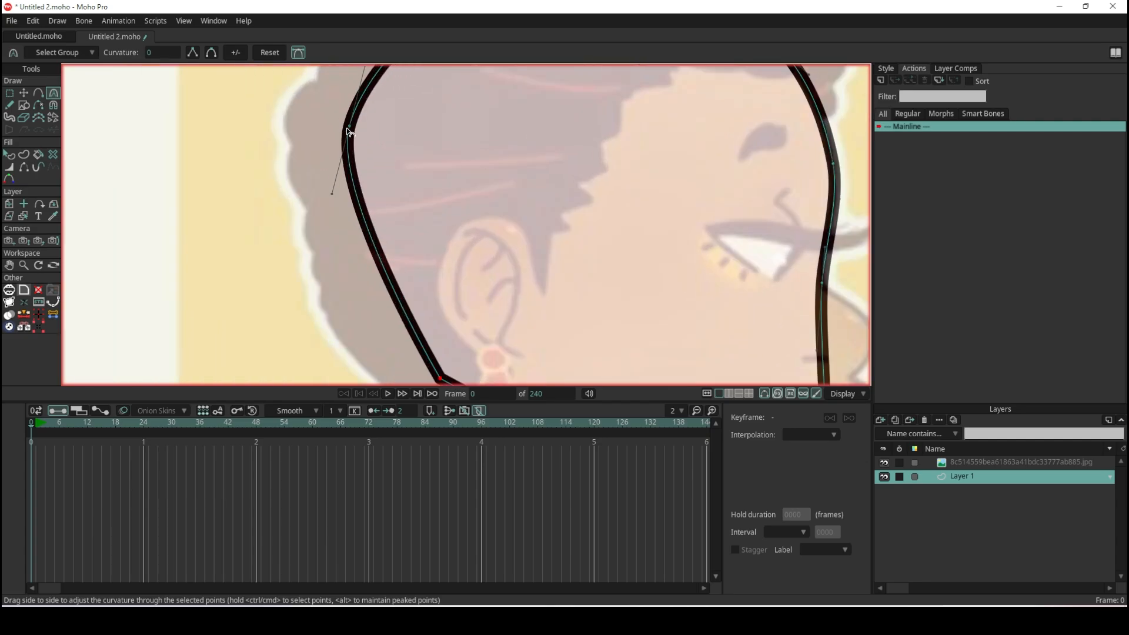
pyautogui.scroll(-3, 418, 312)
pyautogui.scroll(2, 422, 321)
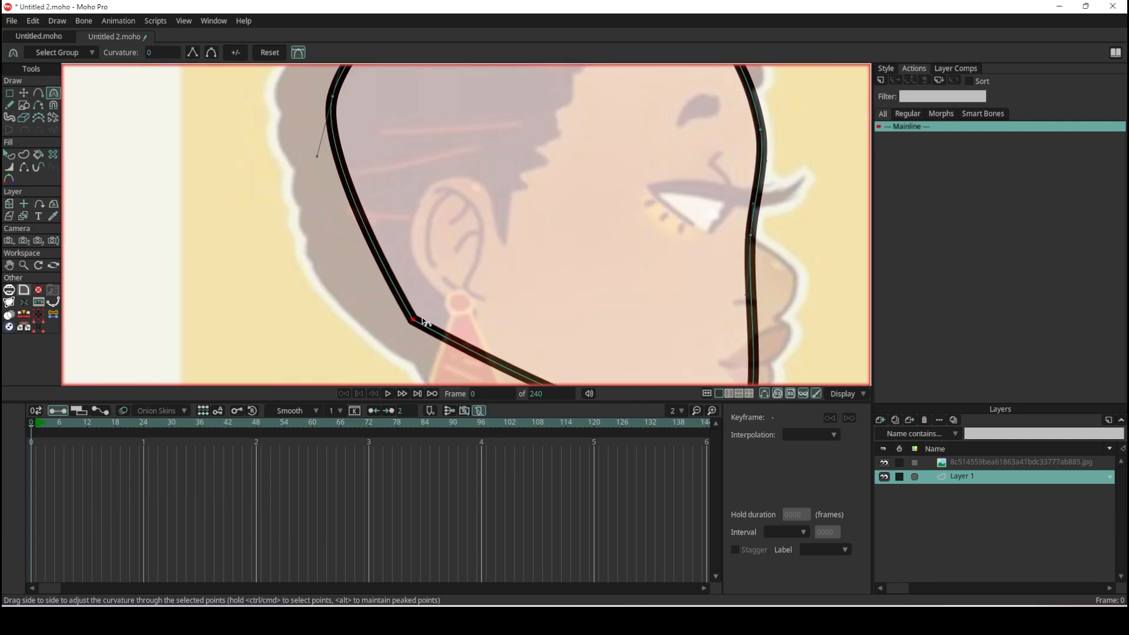
pyautogui.scroll(-3, 517, 330)
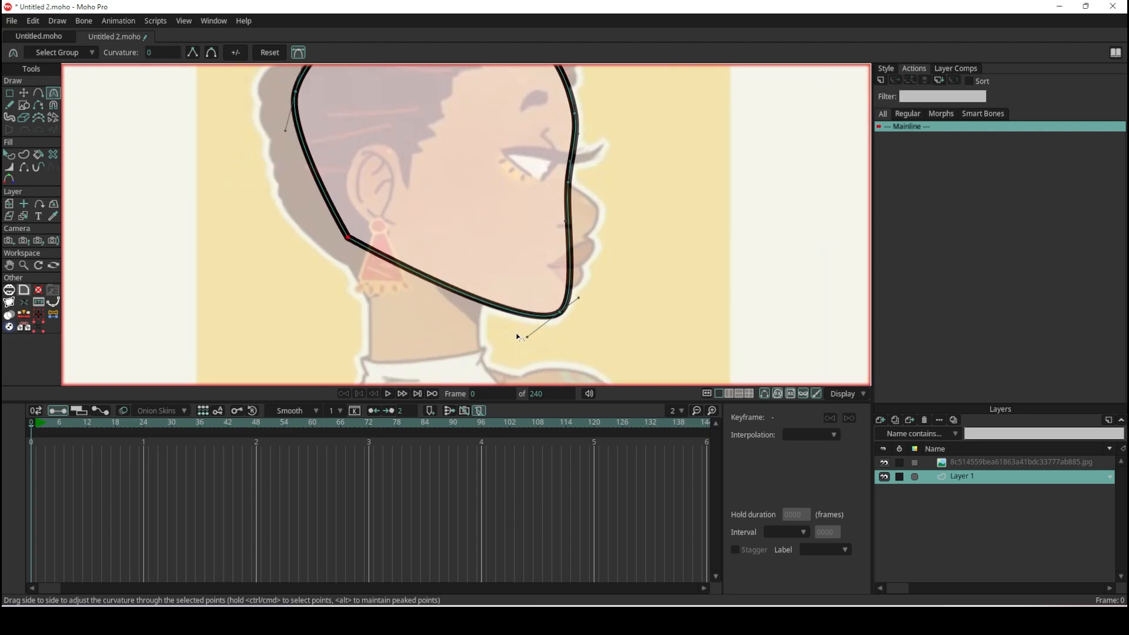
pyautogui.scroll(3, 517, 330)
pyautogui.scroll(-3, 411, 259)
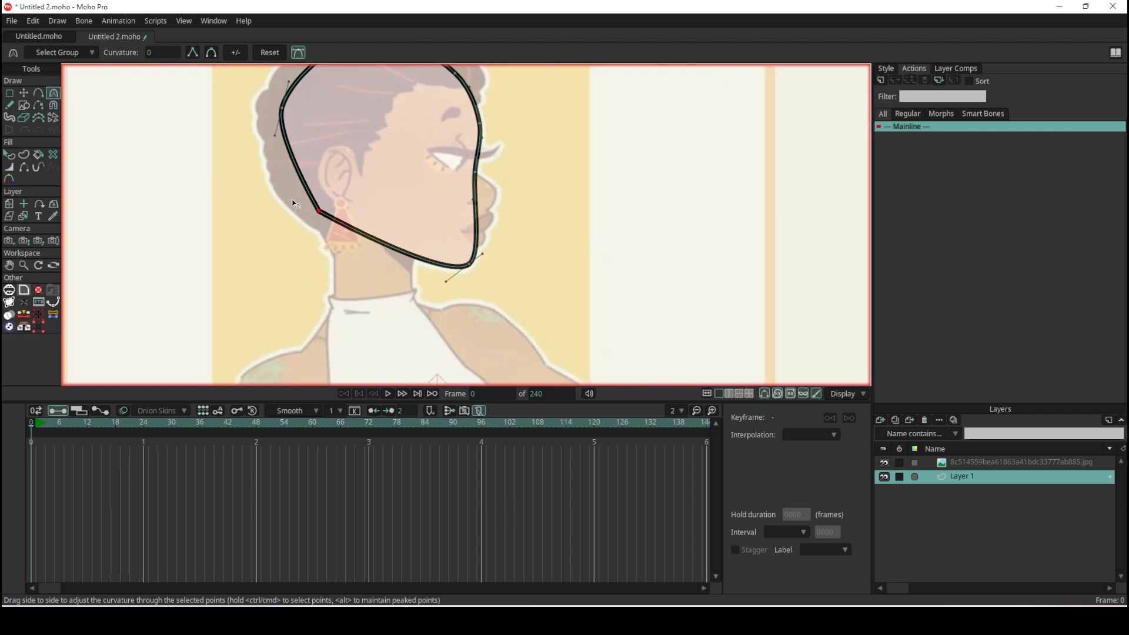
pyautogui.scroll(3, 297, 207)
pyautogui.moveTo(351, 232)
pyautogui.mouseDown()
pyautogui.moveTo(360, 236)
pyautogui.moveTo(350, 227)
pyautogui.mouseUp()
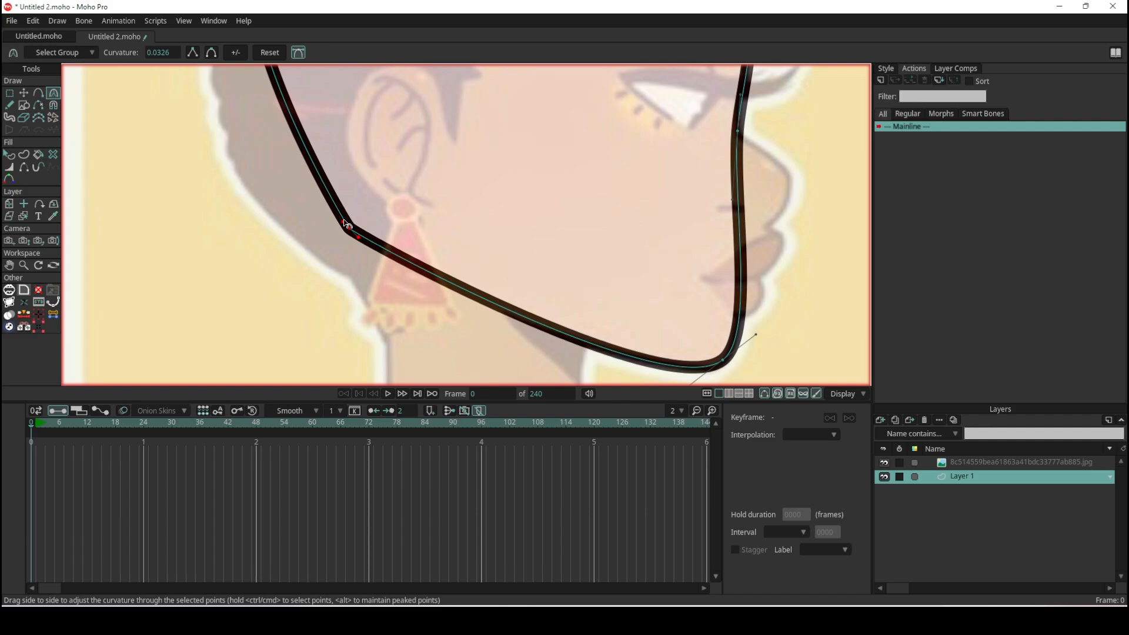
# - Pull the nape point's upper curve handle outward so the back of the head bulges into a smooth curve
pyautogui.moveTo(347, 224); pyautogui.dragTo(253, 150)
pyautogui.scroll(-4, 308, 171)
pyautogui.scroll(3, 304, 100)
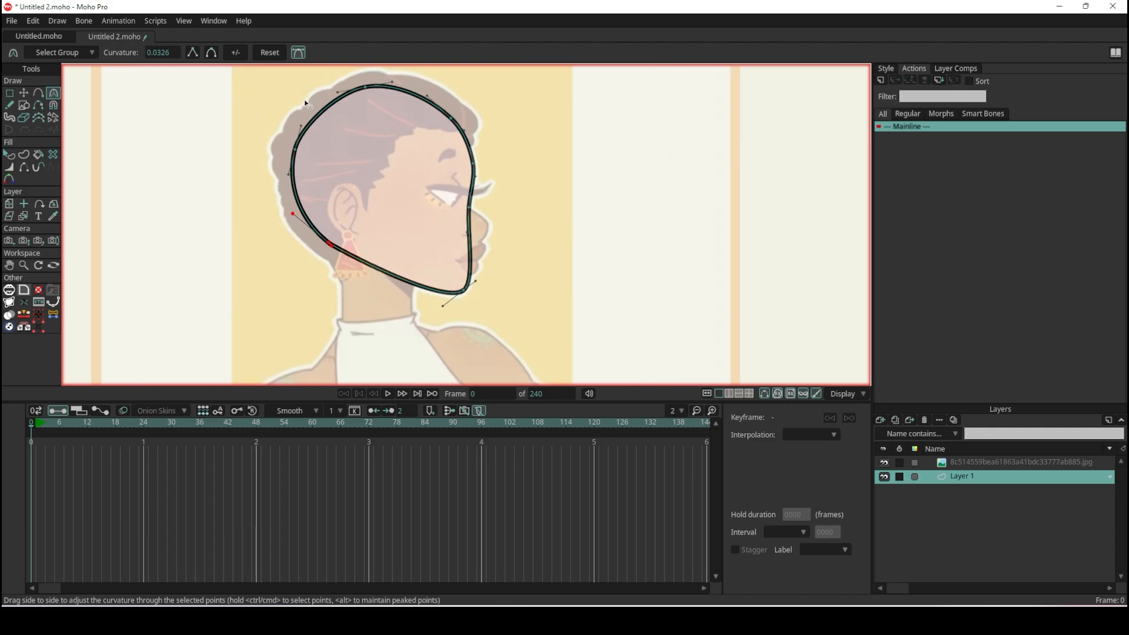
pyautogui.scroll(1, 454, 134)
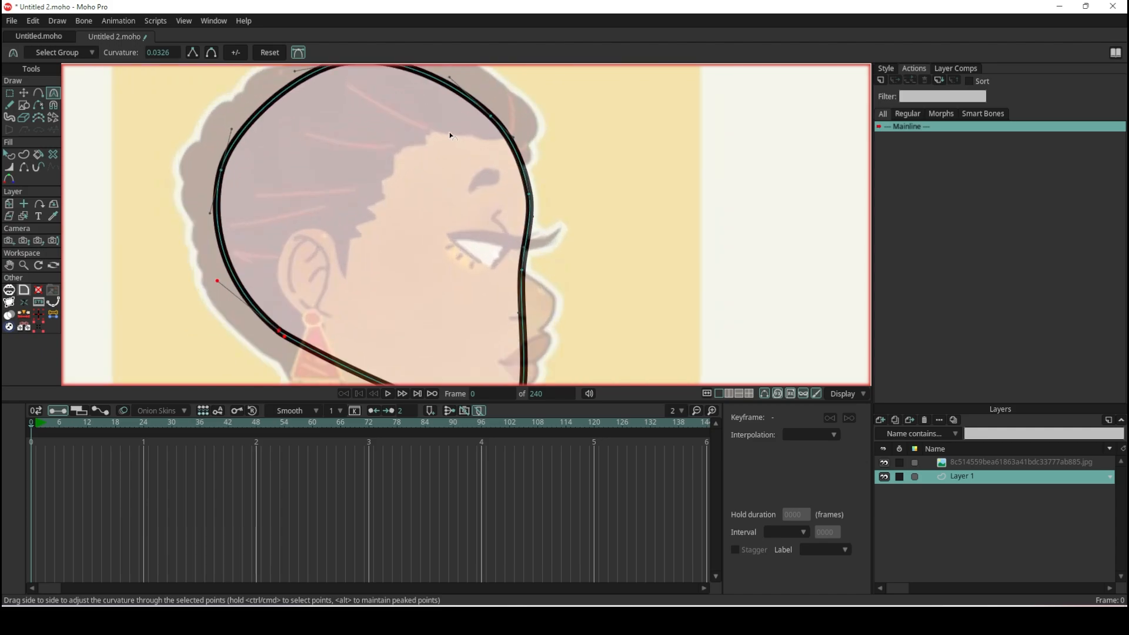
pyautogui.scroll(-3, 482, 149)
pyautogui.scroll(1, 483, 150)
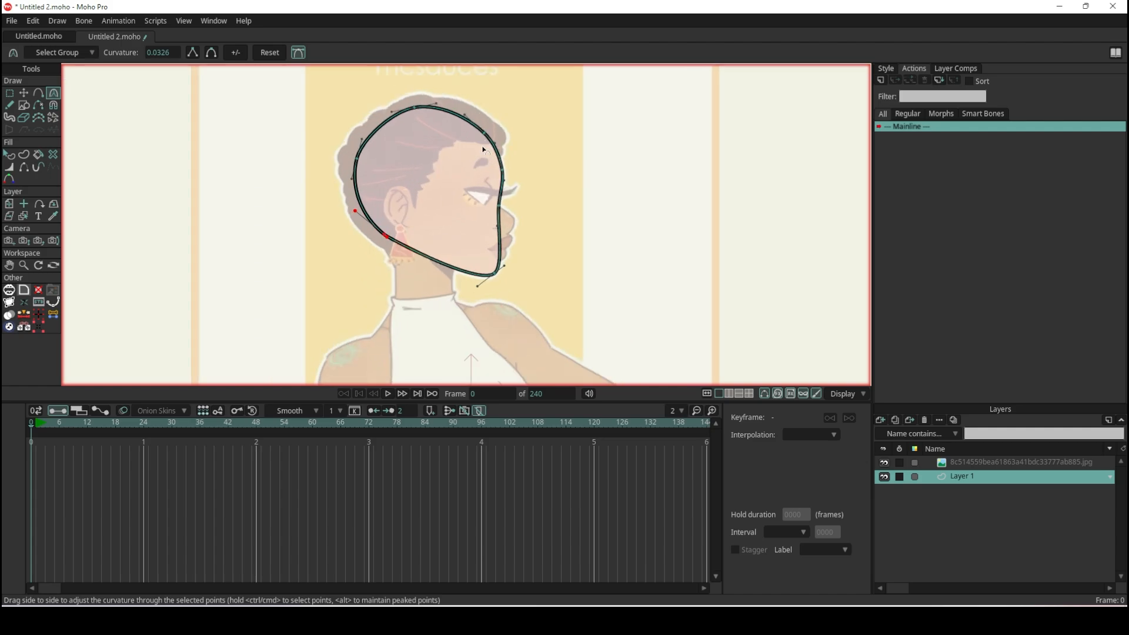
pyautogui.scroll(2, 483, 207)
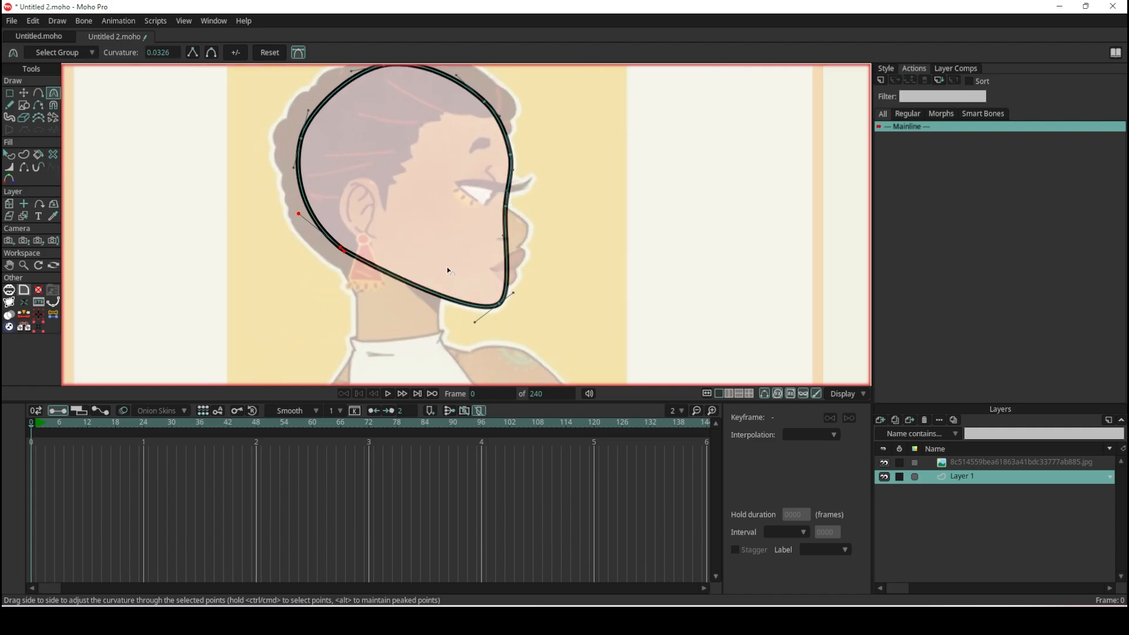
# - Rename the head's layer as VISAGE
pyautogui.doubleClick(965, 476)
pyautogui.write('VISAGE')
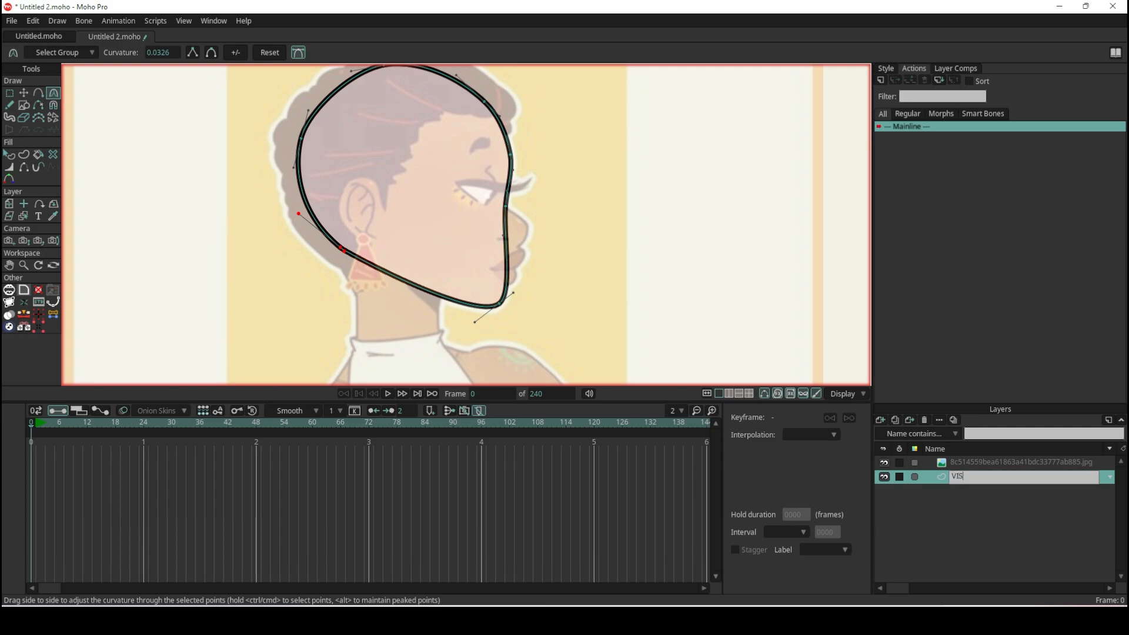
pyautogui.press('Return')
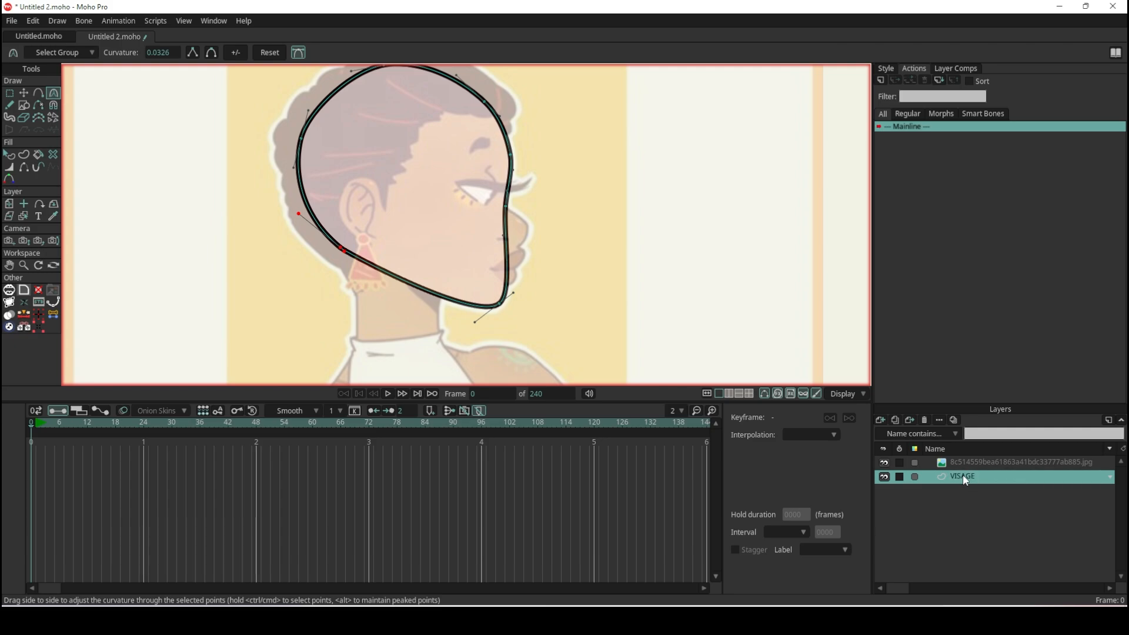
# - Add a new vector layer above VISAGE and name it NEZ
pyautogui.click(882, 420)
pyautogui.click(888, 430)
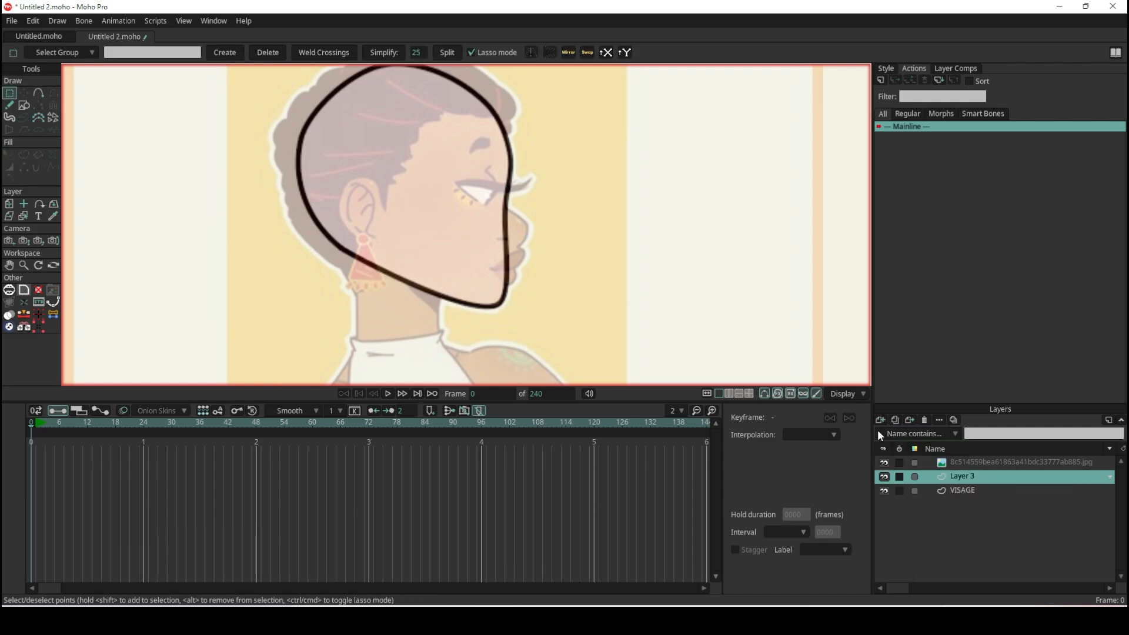
pyautogui.doubleClick(962, 476)
pyautogui.write('NEZ')
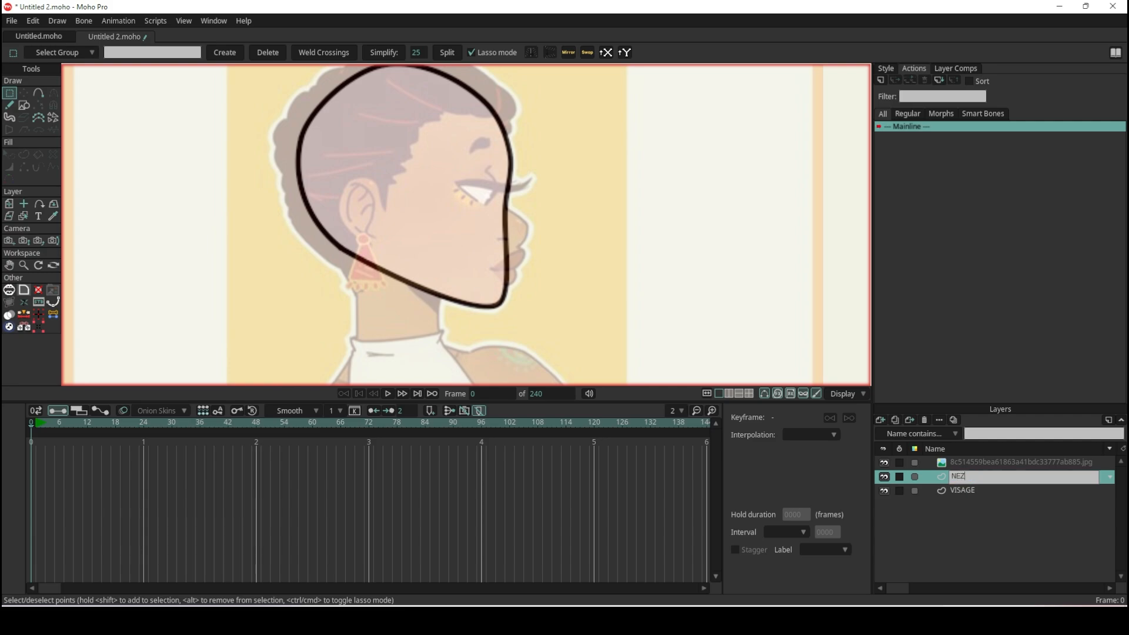
pyautogui.press('Return')
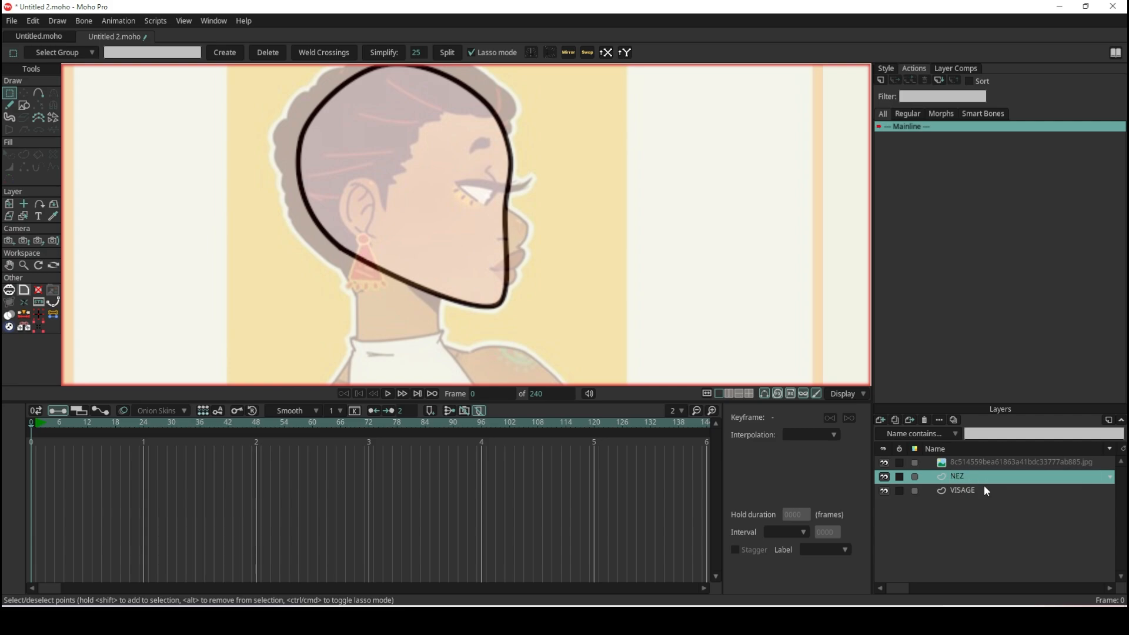
# - Draw a closed six-point nose outline with Add Point, from the bridge around the nose tip and back inside the face
pyautogui.click(37, 92)
pyautogui.scroll(5, 508, 185)
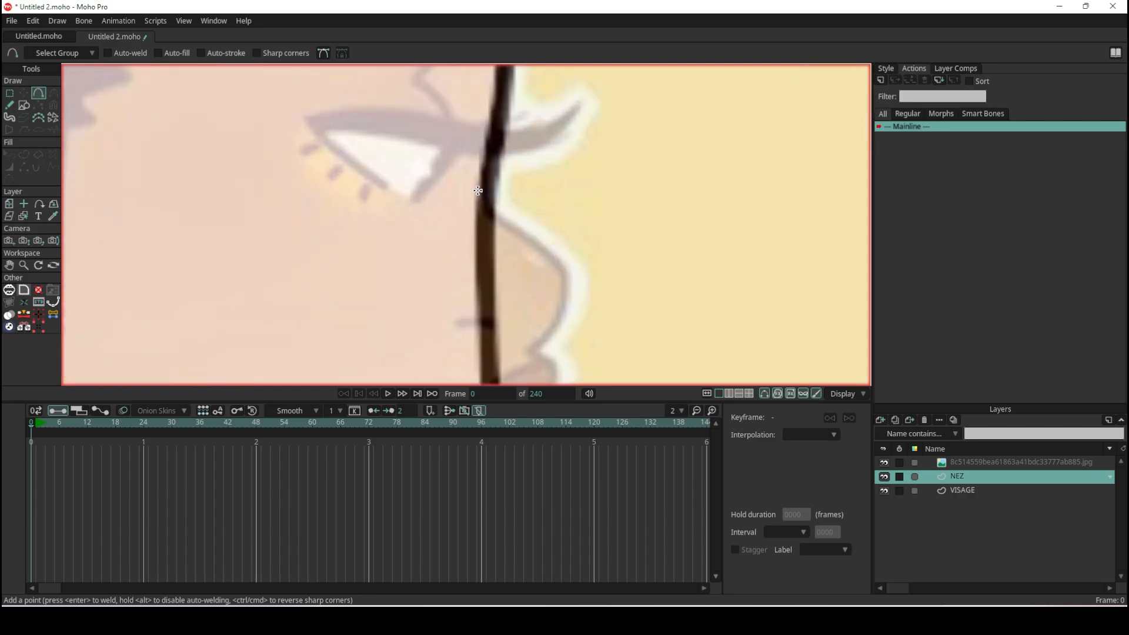
pyautogui.moveTo(477, 189)
pyautogui.mouseDown()
pyautogui.moveTo(499, 237)
pyautogui.moveTo(559, 254)
pyautogui.moveTo(571, 286)
pyautogui.moveTo(568, 276)
pyautogui.moveTo(556, 332)
pyautogui.moveTo(522, 359)
pyautogui.moveTo(438, 351)
pyautogui.moveTo(479, 179)
pyautogui.moveTo(476, 191)
pyautogui.mouseUp()
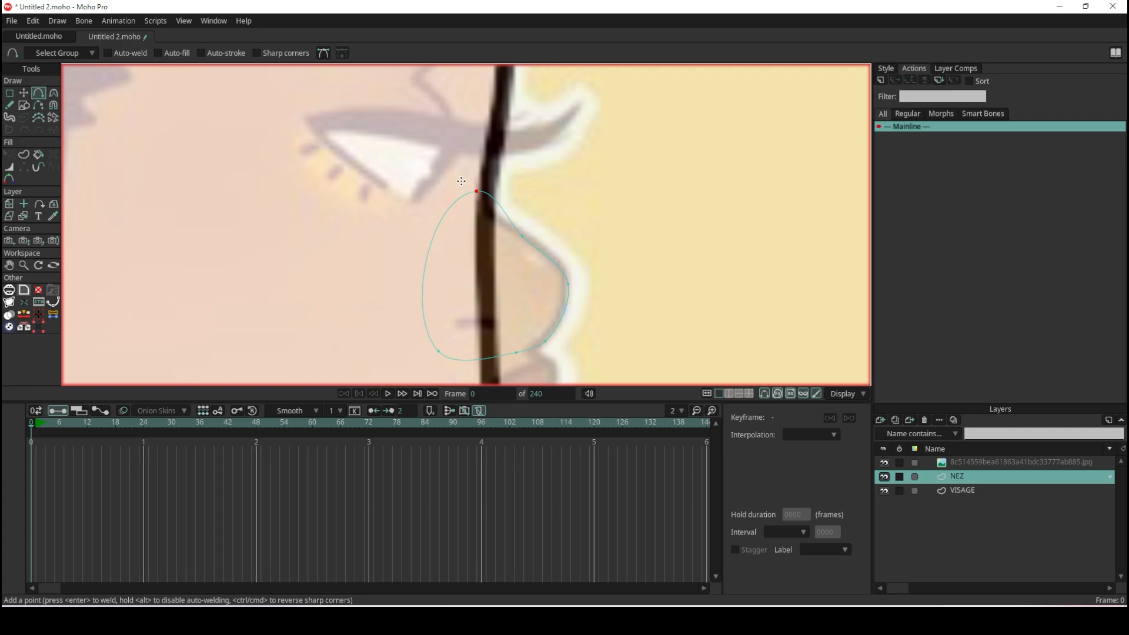
pyautogui.scroll(-5, 492, 241)
pyautogui.scroll(6, 492, 236)
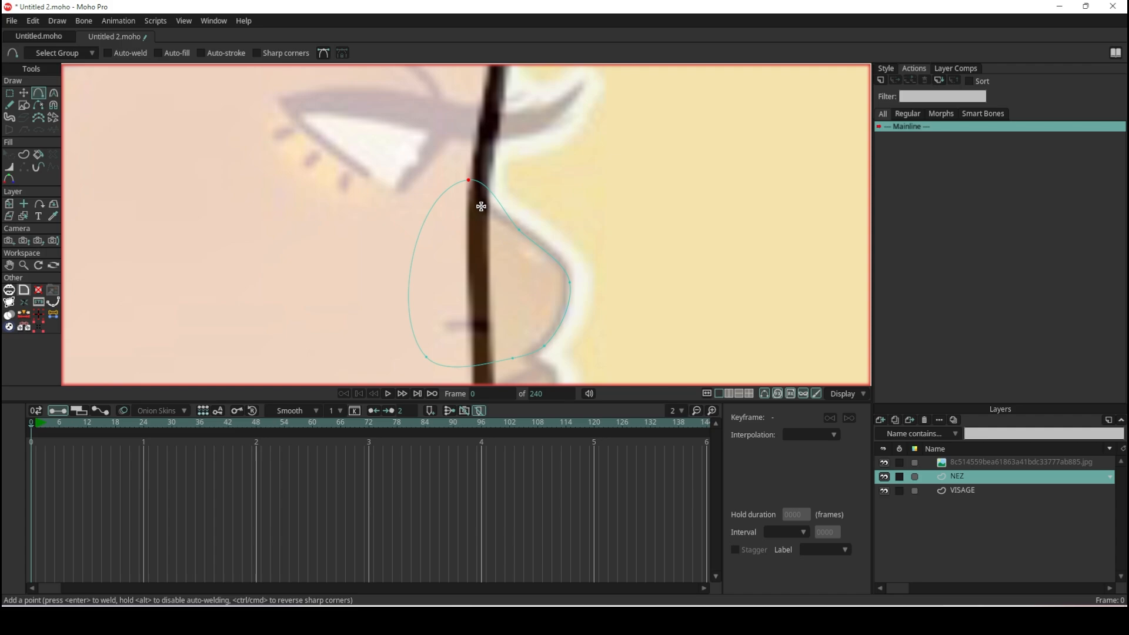
# - Flatten the inner side of the nose outline by pulling in the curve handles of its bridge and lower inner points
pyautogui.press('c')
pyautogui.moveTo(416, 187); pyautogui.dragTo(462, 209)
pyautogui.moveTo(397, 326); pyautogui.dragTo(435, 310)
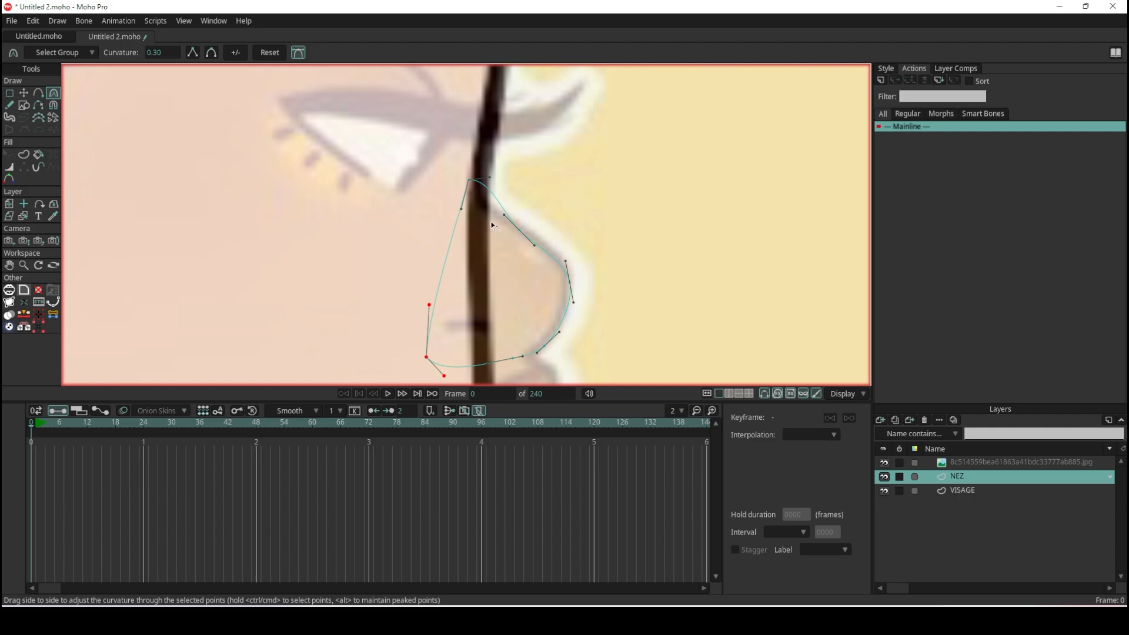
# - Try reshaping the nose ridge with the curve handles of the bridge and ridge points, and undo both adjustments
pyautogui.scroll(5, 492, 225)
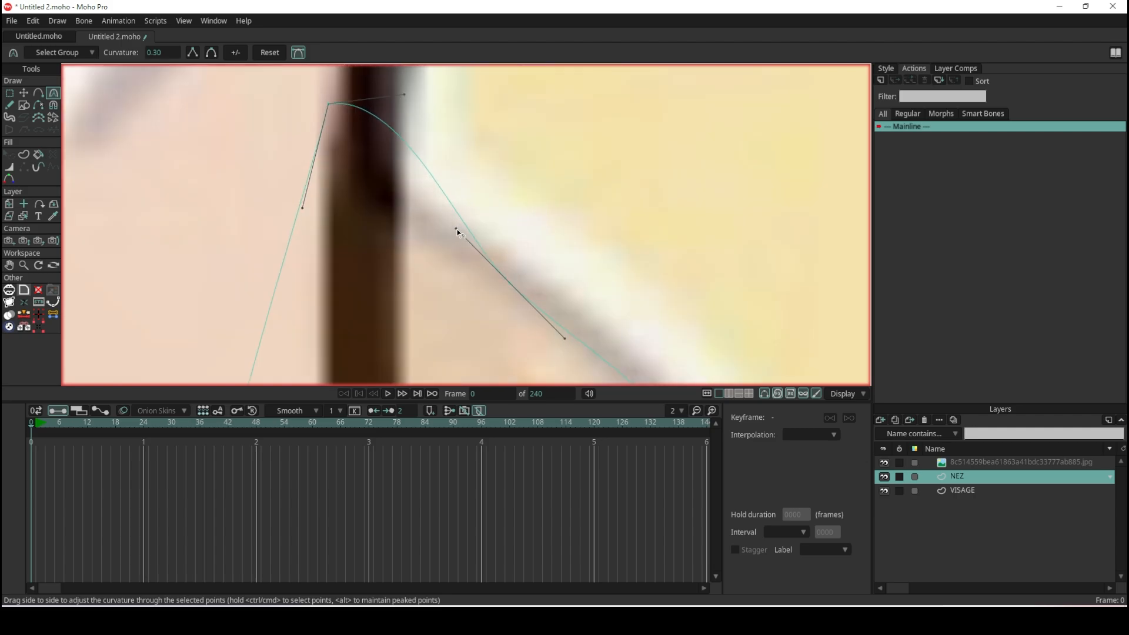
pyautogui.moveTo(459, 232); pyautogui.dragTo(419, 238)
pyautogui.moveTo(404, 99); pyautogui.dragTo(360, 155)
pyautogui.hotkey('ctrl', 'z')
pyautogui.hotkey('ctrl', 'z')
# - Pull the bridge point's outer curve handle down and inward so the outline follows the nose ridge
pyautogui.moveTo(405, 99); pyautogui.dragTo(369, 150)
pyautogui.scroll(-5, 492, 193)
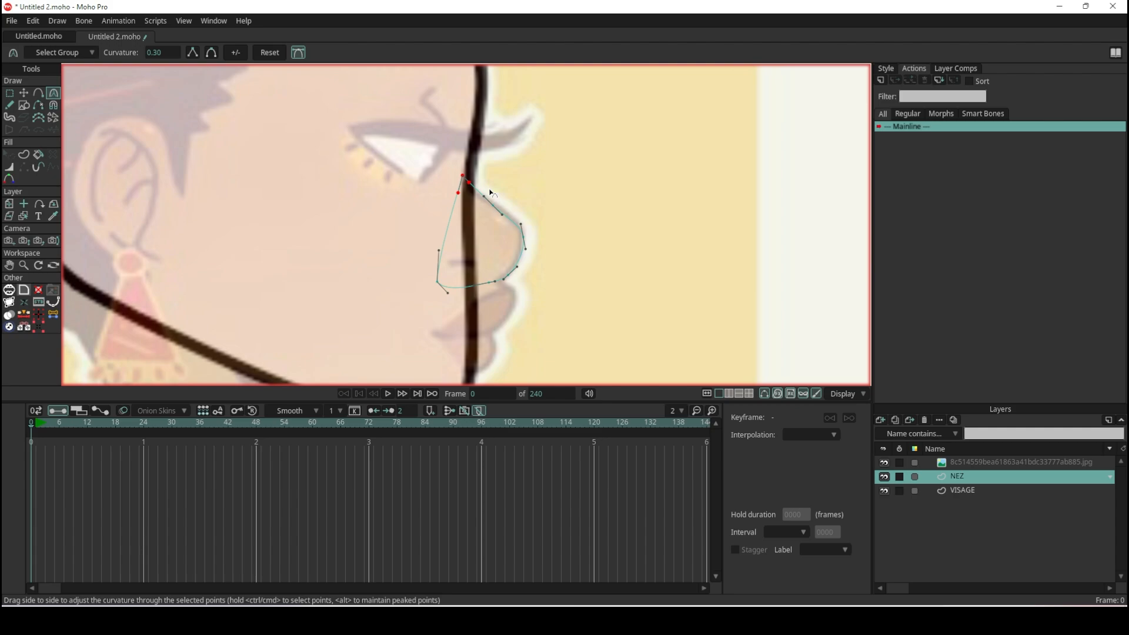
pyautogui.scroll(-3, 492, 193)
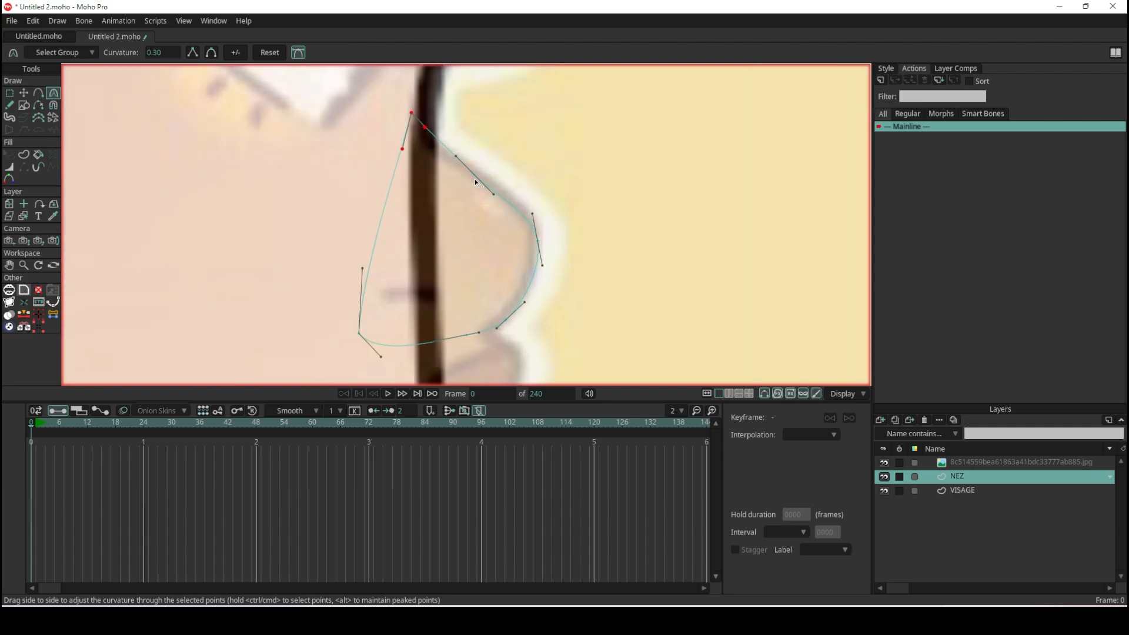
pyautogui.scroll(-2, 464, 158)
pyautogui.scroll(4, 464, 157)
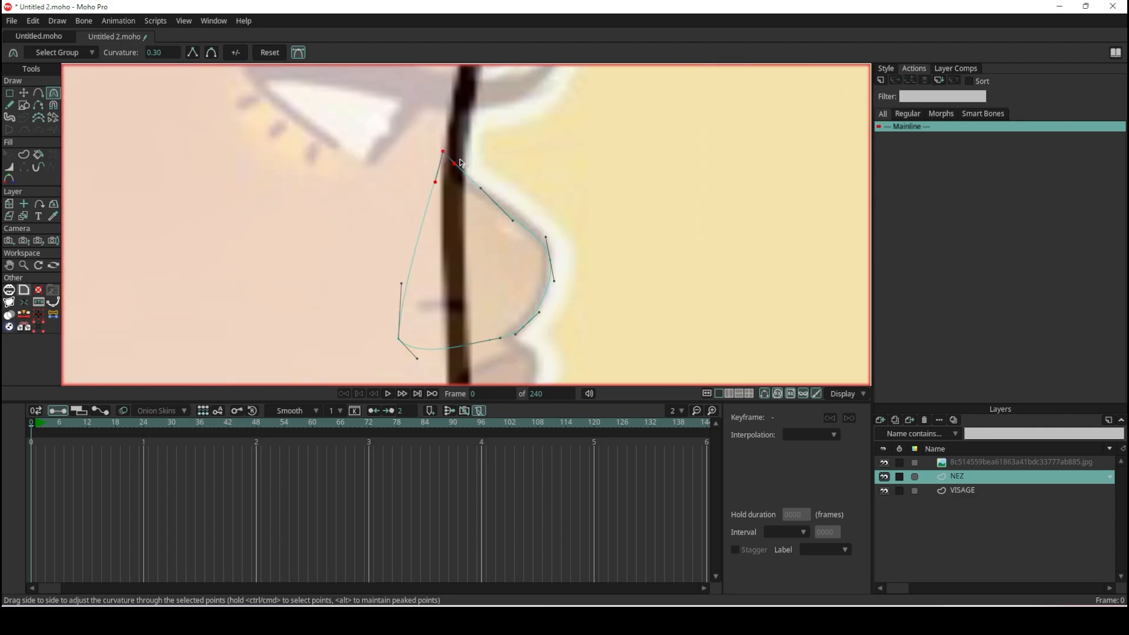
pyautogui.scroll(-5, 442, 354)
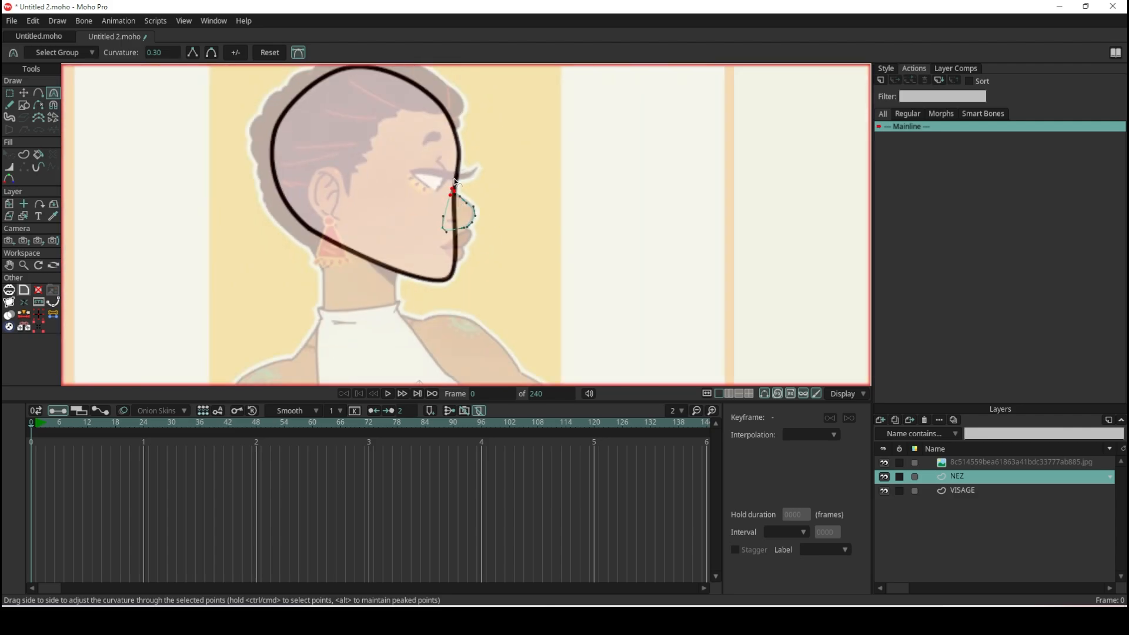
pyautogui.scroll(6, 409, 192)
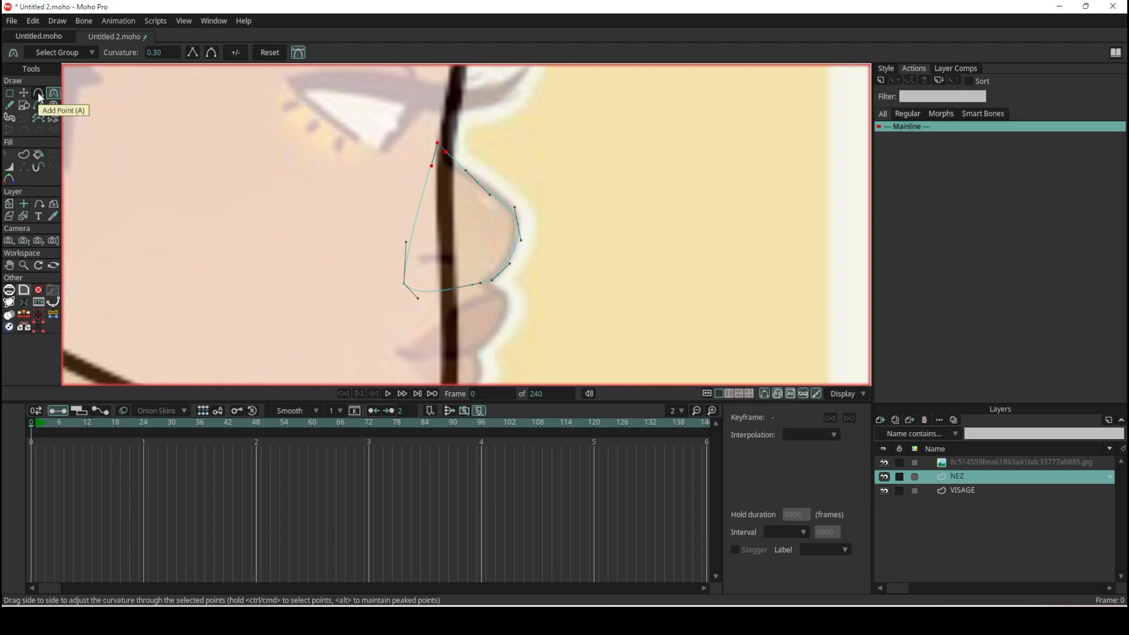
# - Create a stroke-only shape from the closed nose outline
pyautogui.click(26, 154)
pyautogui.click(487, 192)
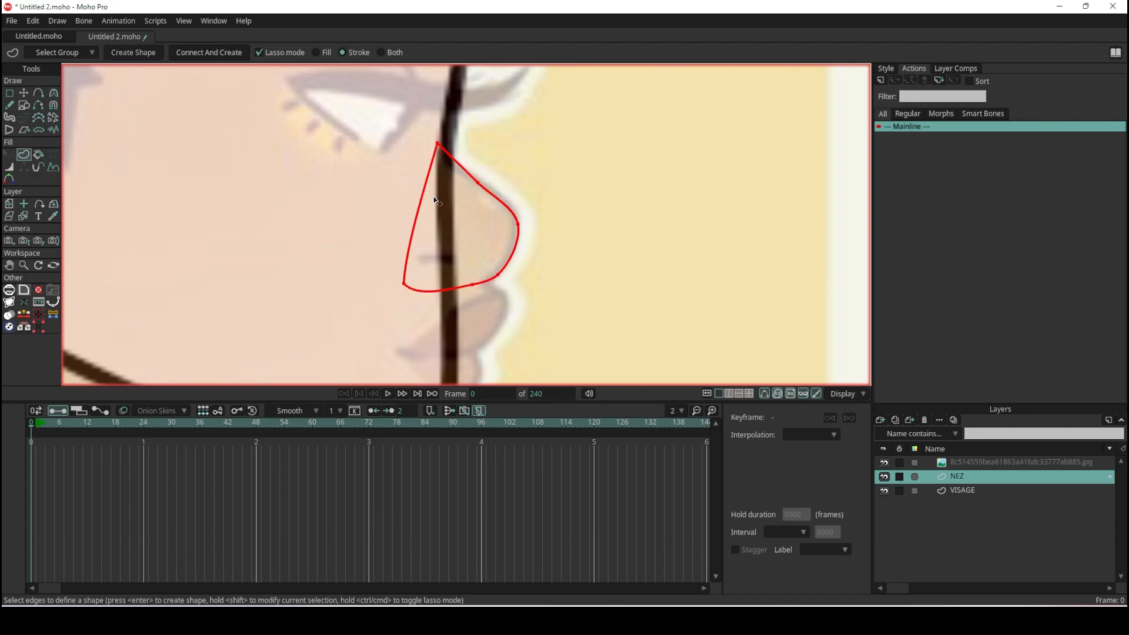
pyautogui.click(131, 56)
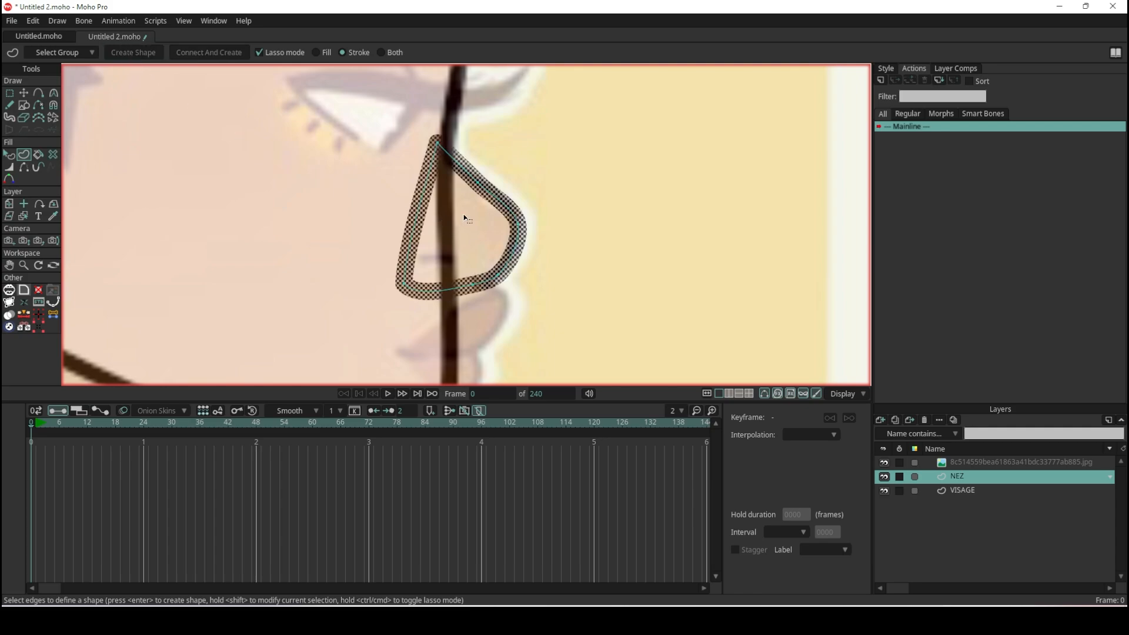
pyautogui.scroll(-3, 466, 217)
pyautogui.scroll(5, 466, 216)
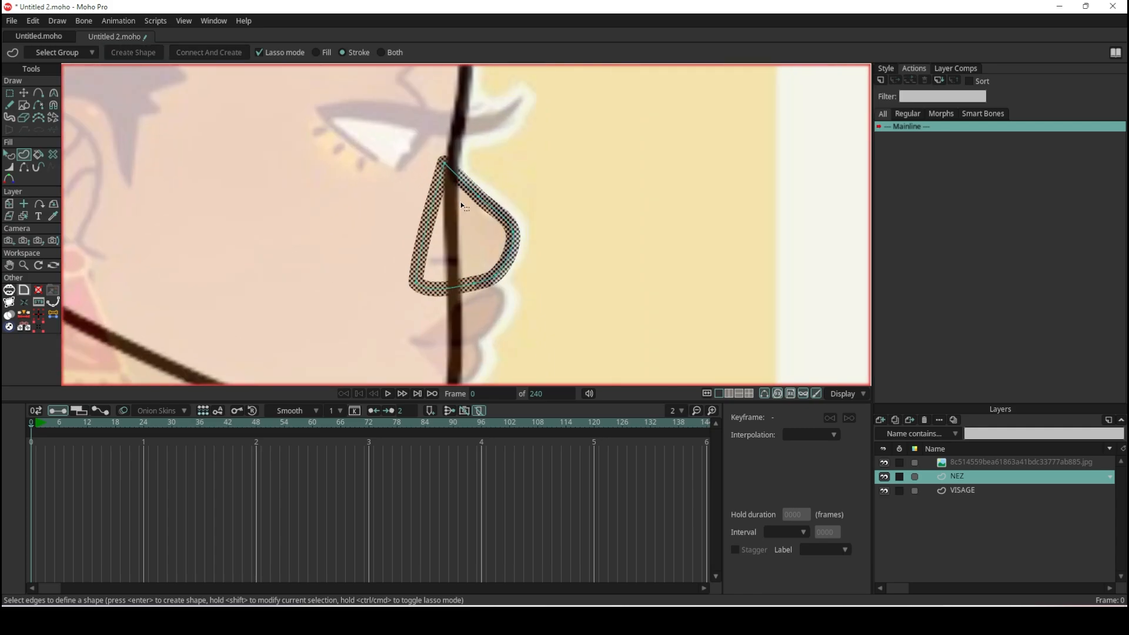
# - Delete the stroke-only nose shape and select all points of the nose outline again
pyautogui.click(11, 156)
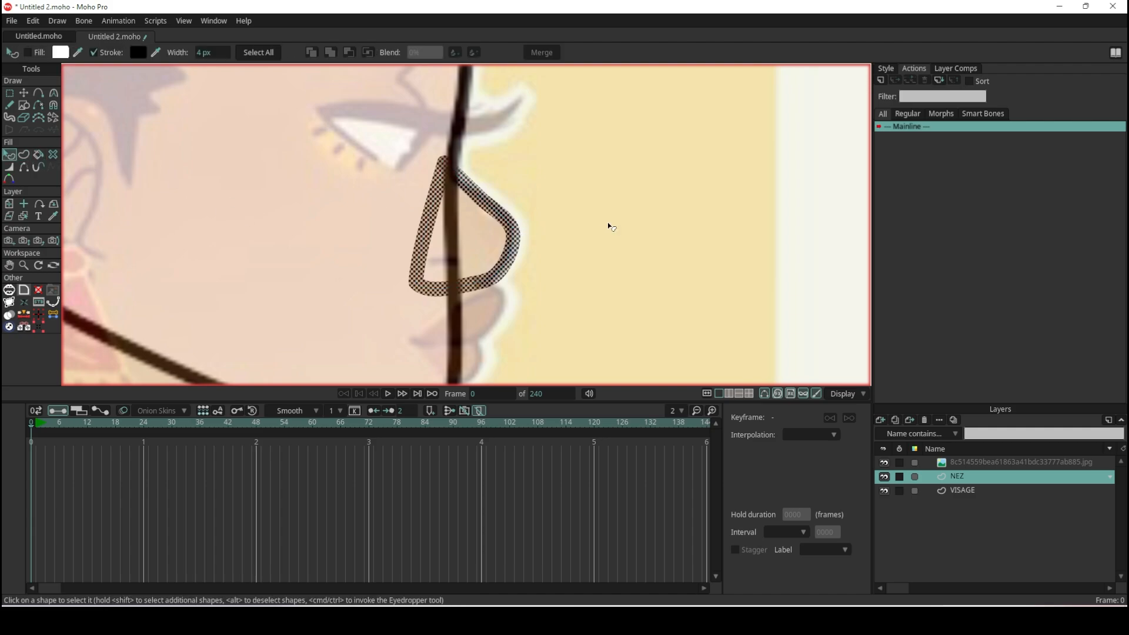
pyautogui.press('g')
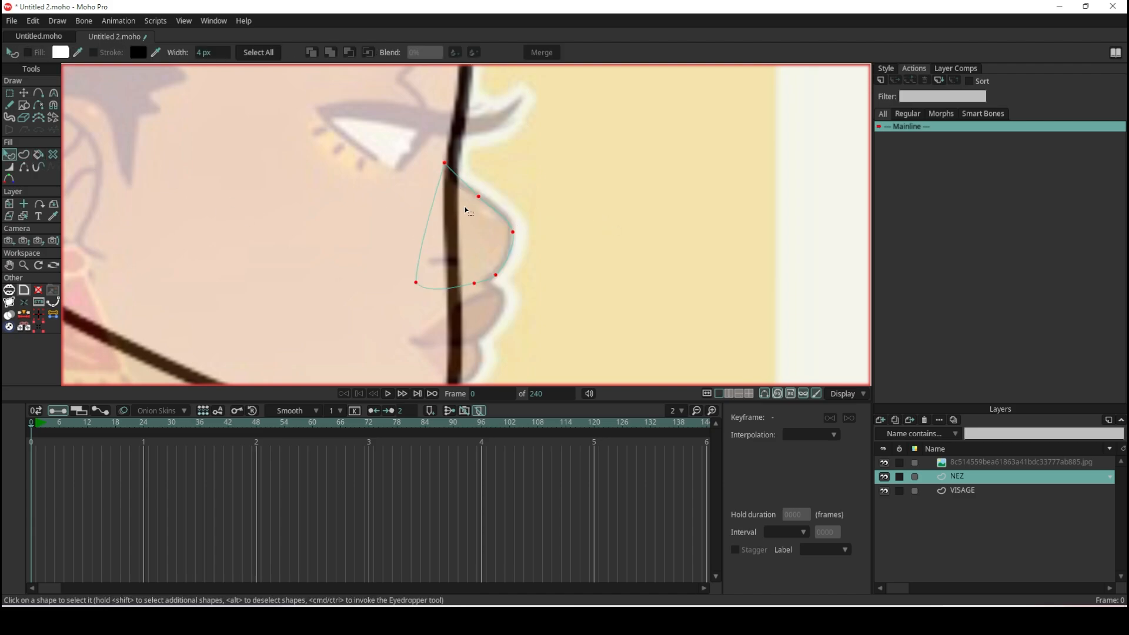
# - Create the nose shape from the selected outline with both fill and stroke
pyautogui.click(24, 154)
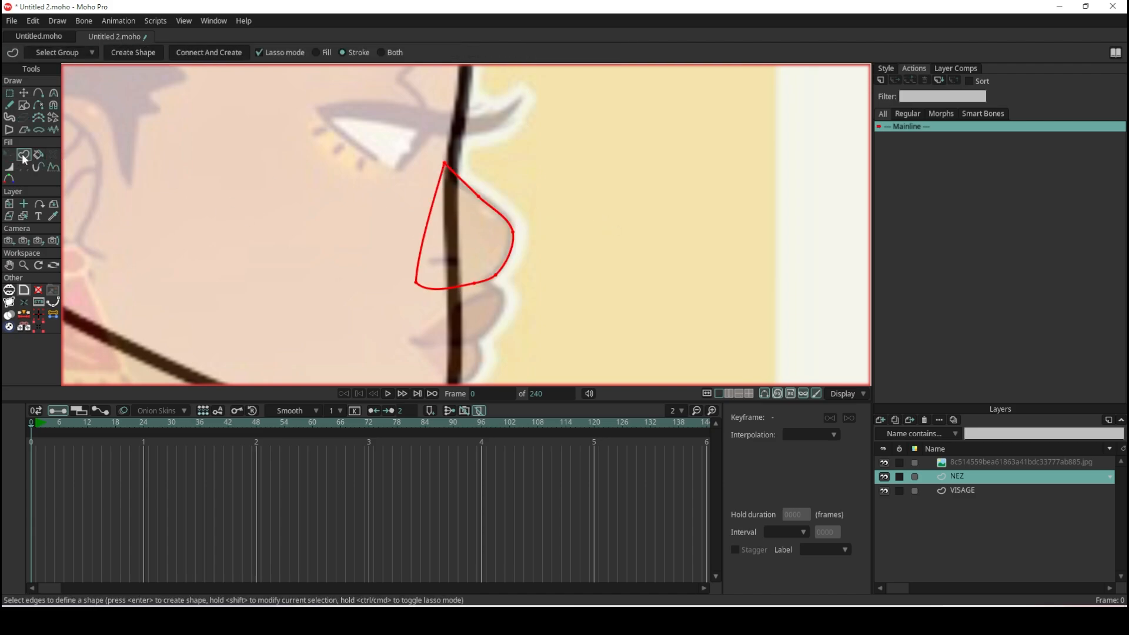
pyautogui.click(316, 56)
pyautogui.click(343, 54)
pyautogui.click(382, 53)
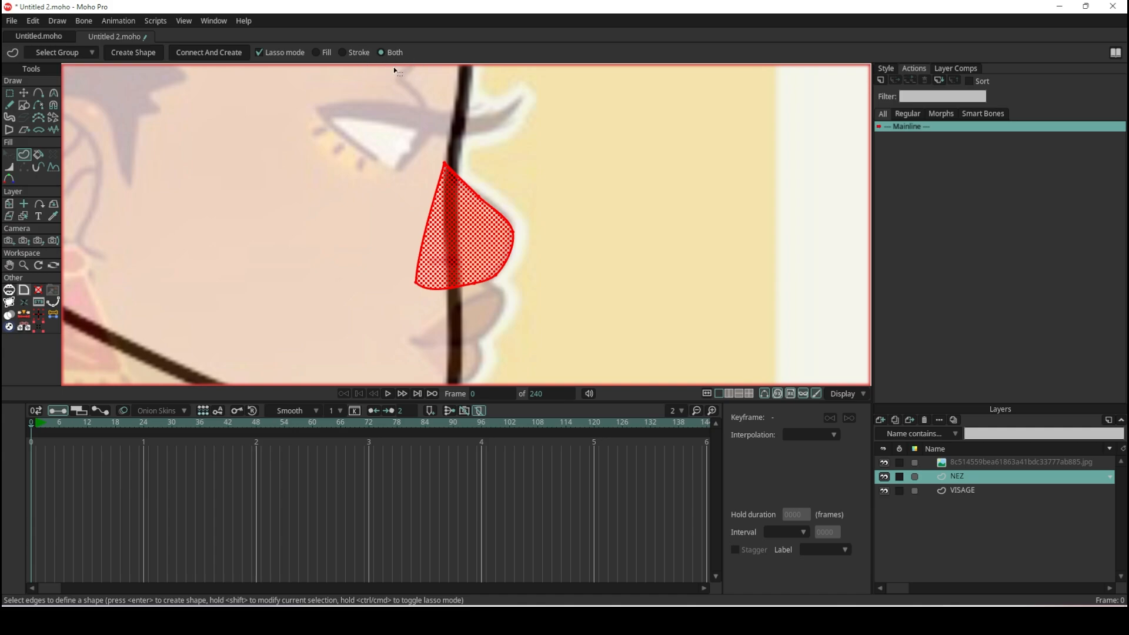
pyautogui.click(131, 54)
pyautogui.scroll(-5, 391, 171)
pyautogui.scroll(5, 388, 135)
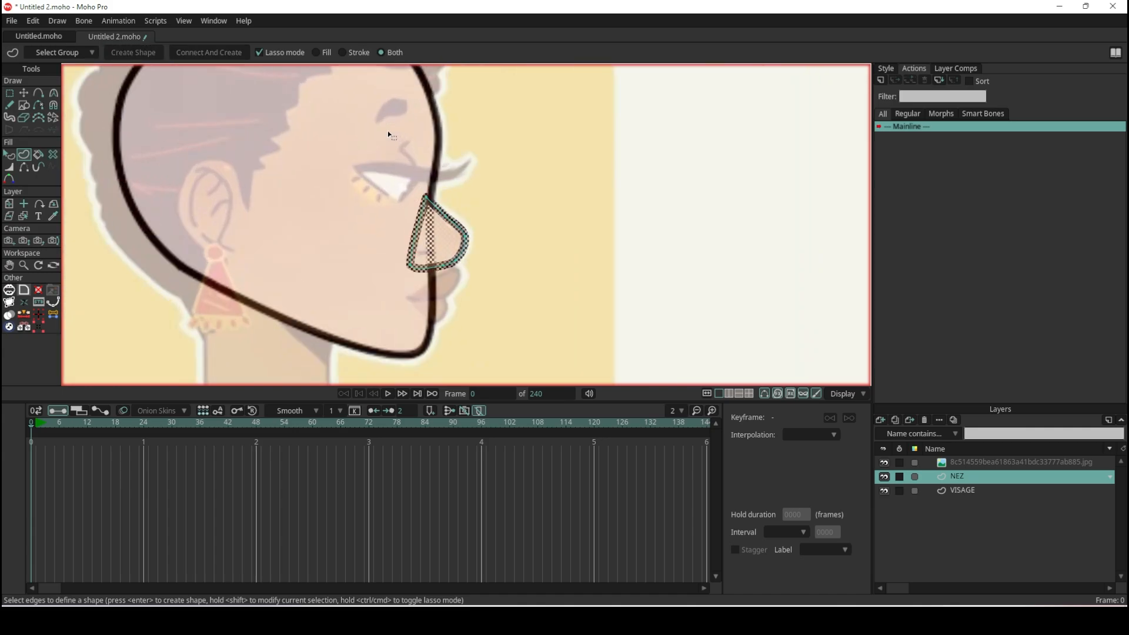
# - Deselect the nose shape and examine its outline against the face and the reference image
pyautogui.click(10, 154)
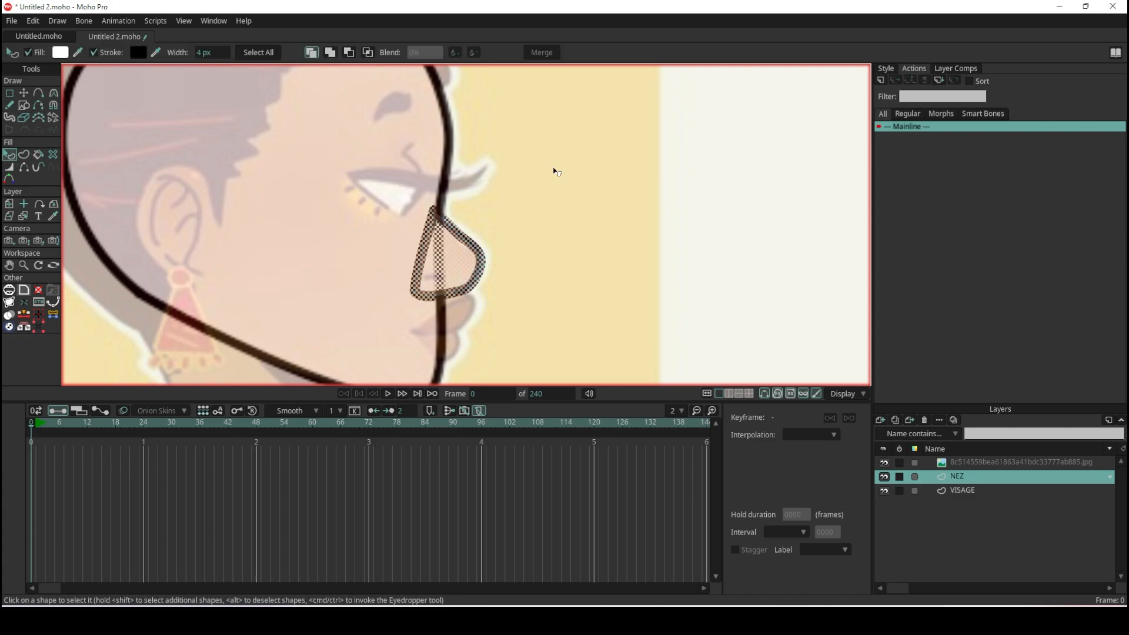
pyautogui.click(567, 171)
pyautogui.scroll(-3, 567, 171)
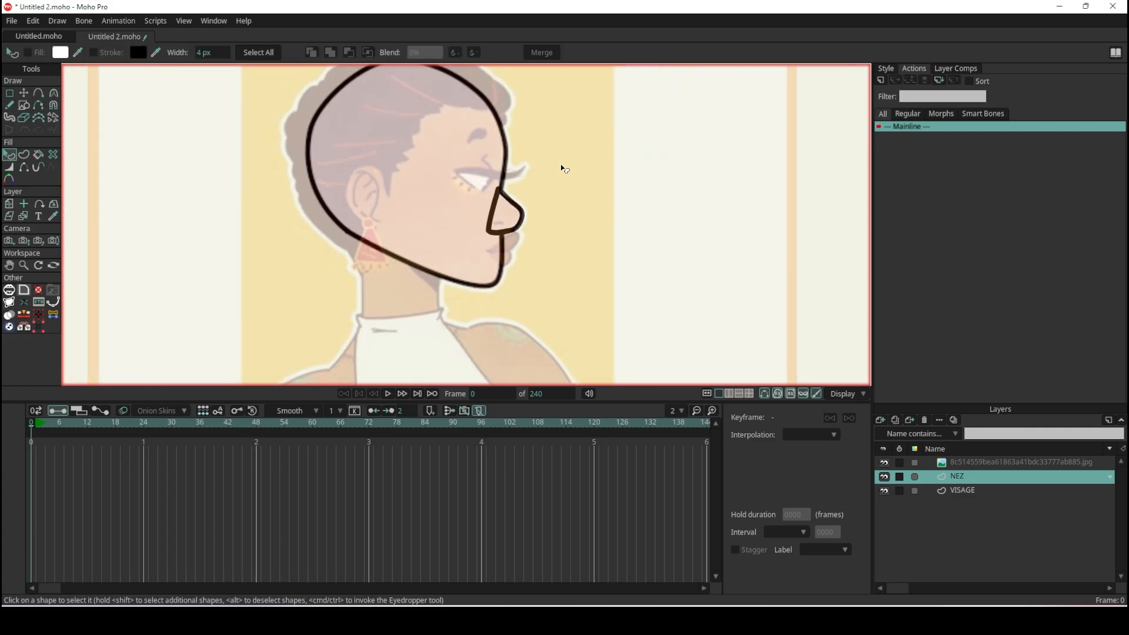
pyautogui.scroll(3, 558, 167)
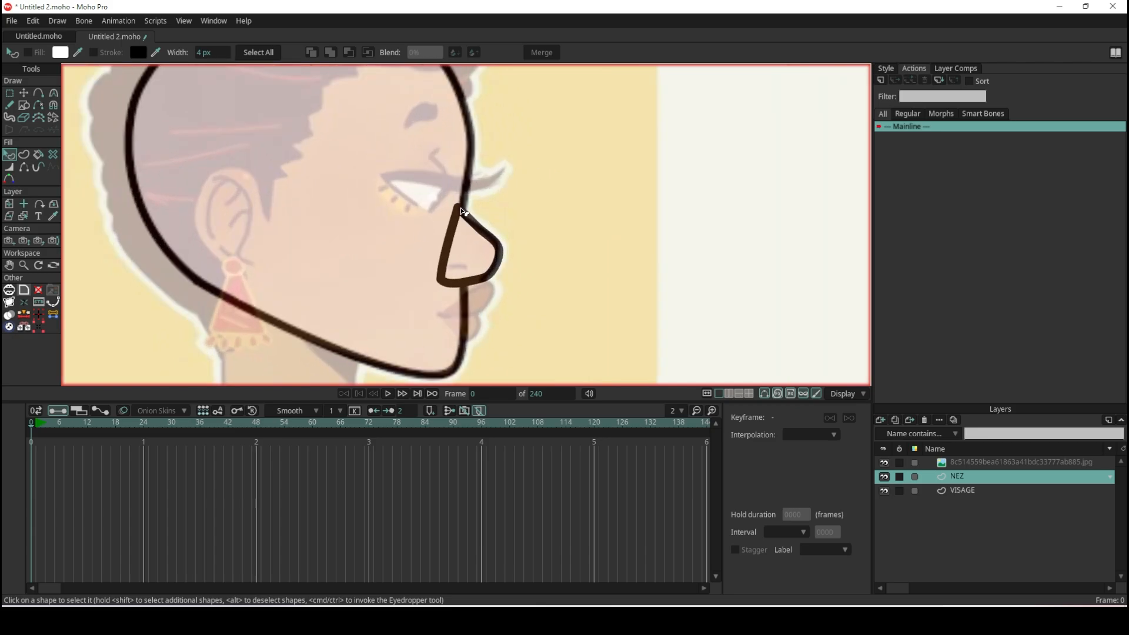
pyautogui.scroll(-5, 462, 211)
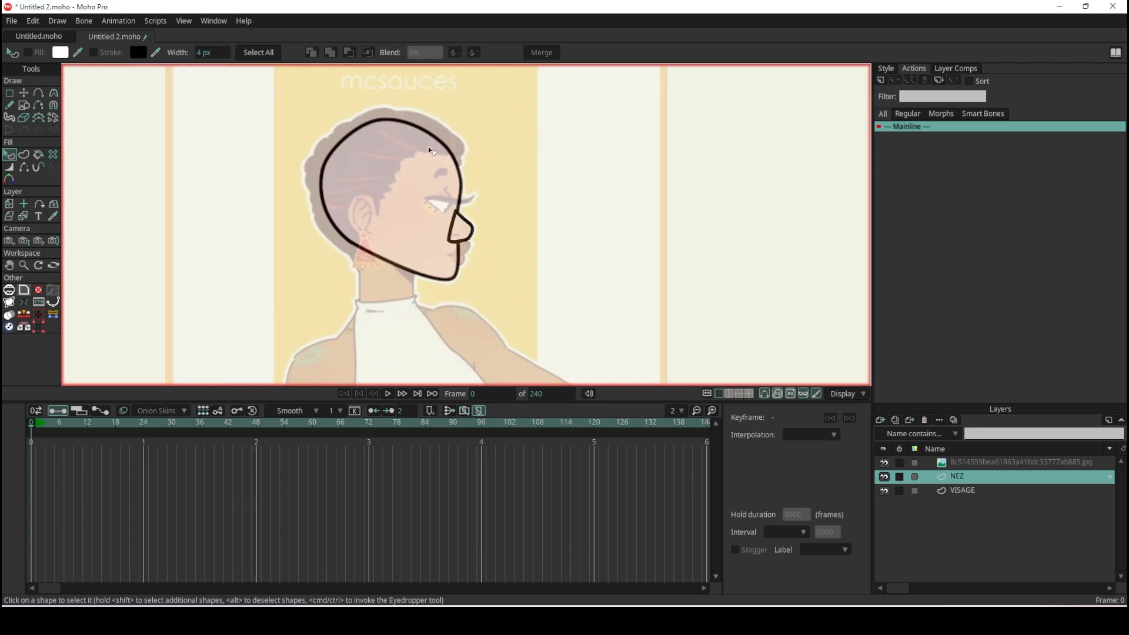
pyautogui.scroll(2, 428, 146)
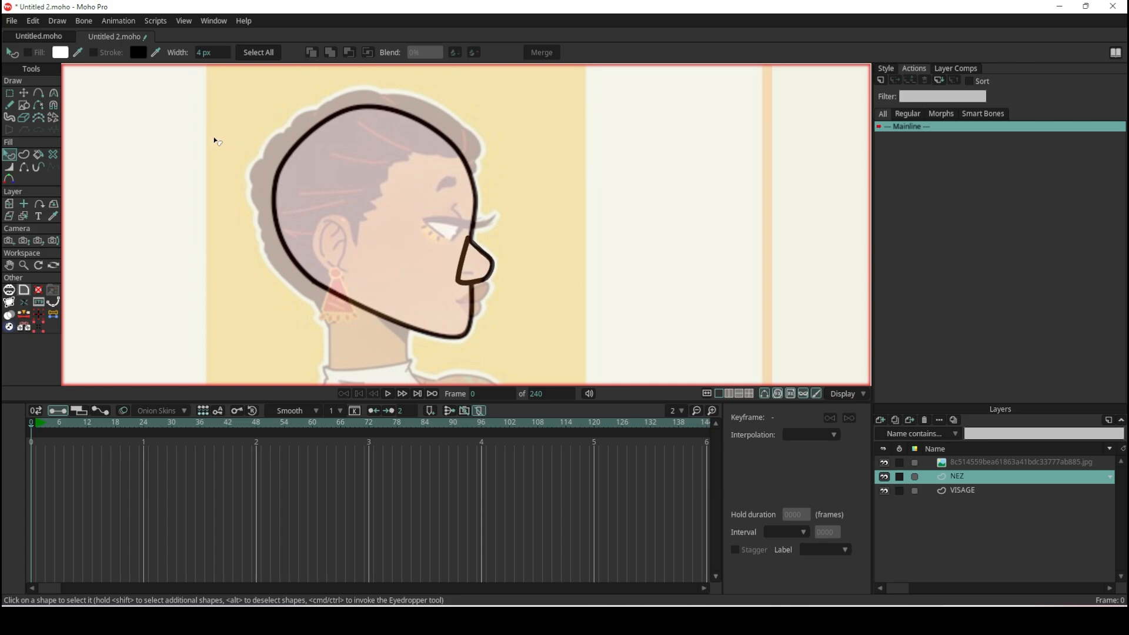
# - Activate the Freehand tool and make VISAGE the active layer for the eyebrow stroke
pyautogui.click(9, 105)
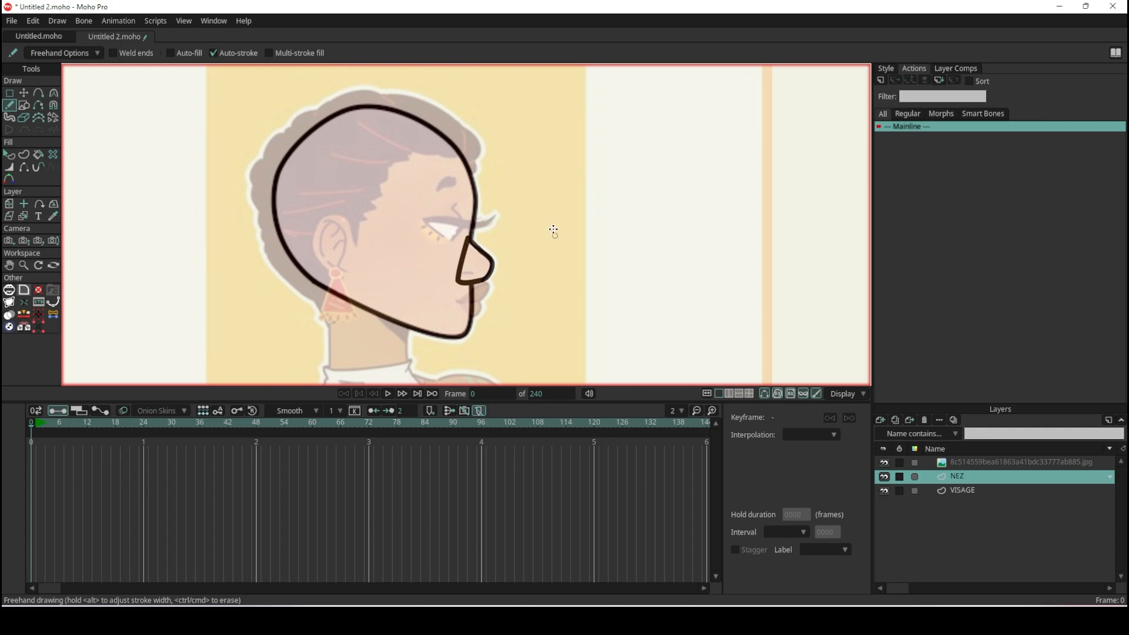
pyautogui.scroll(3, 458, 186)
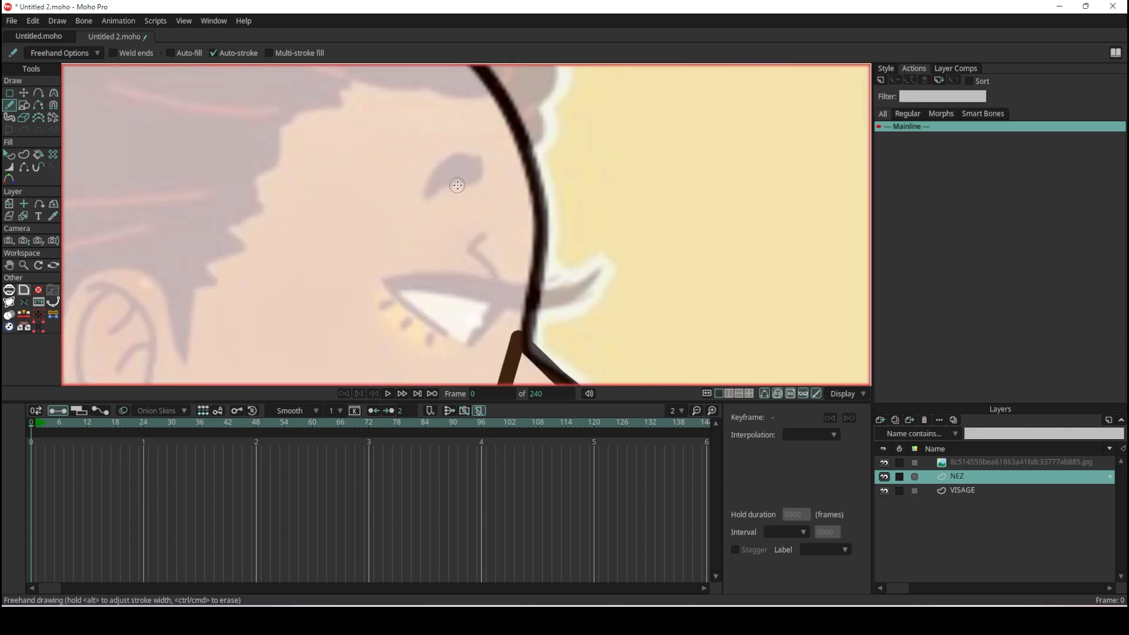
pyautogui.scroll(1, 457, 186)
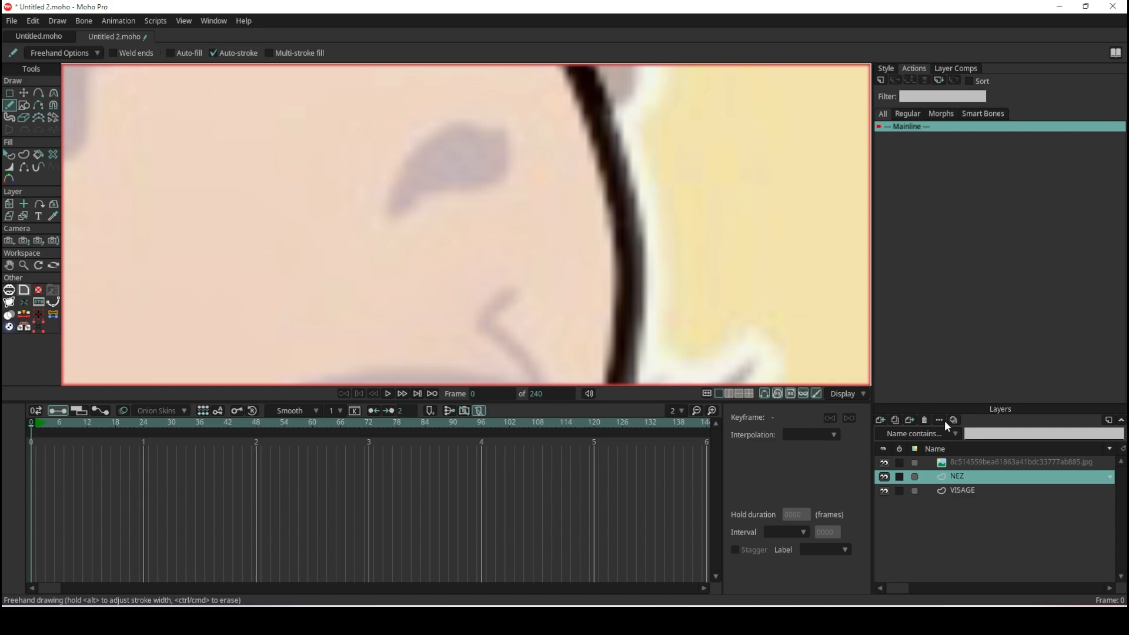
pyautogui.click(966, 488)
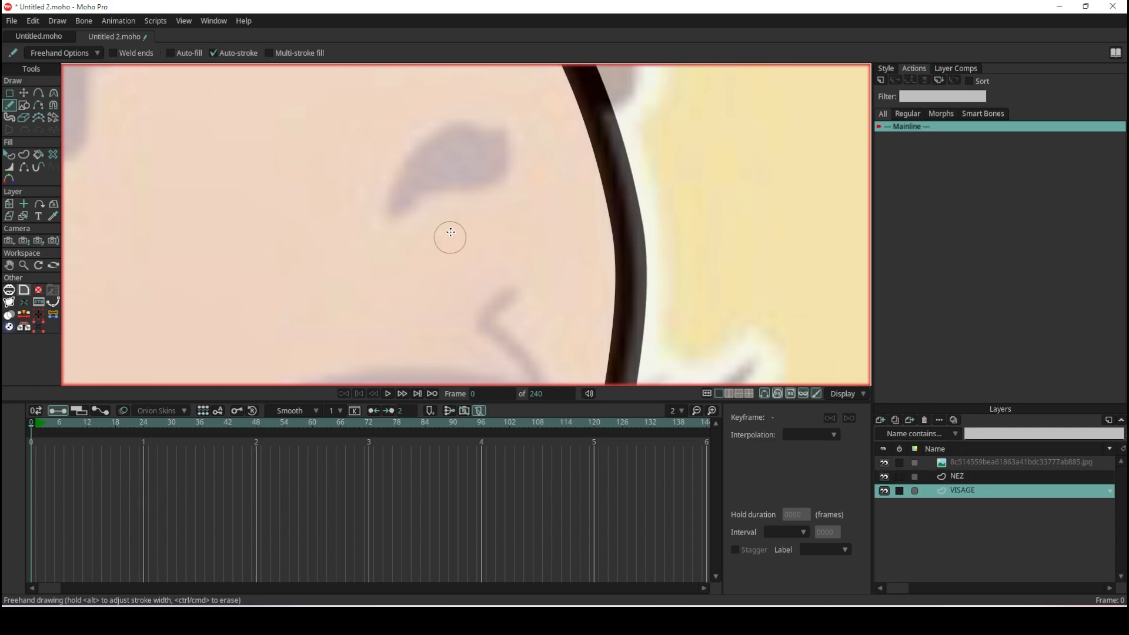
# - Try a freehand stroke along the upper edge of the reference eyebrow, and undo it
pyautogui.moveTo(391, 205)
pyautogui.mouseDown()
pyautogui.moveTo(451, 145)
pyautogui.moveTo(483, 134)
pyautogui.moveTo(496, 149)
pyautogui.mouseUp()
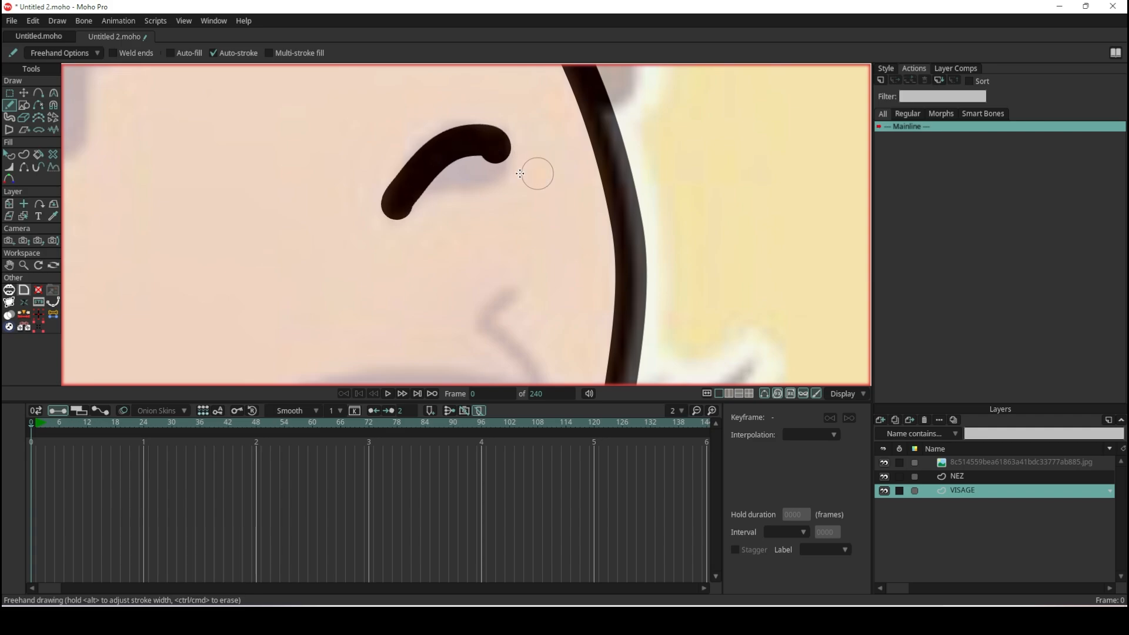
pyautogui.scroll(-6, 467, 182)
pyautogui.scroll(4, 463, 181)
pyautogui.scroll(2, 463, 182)
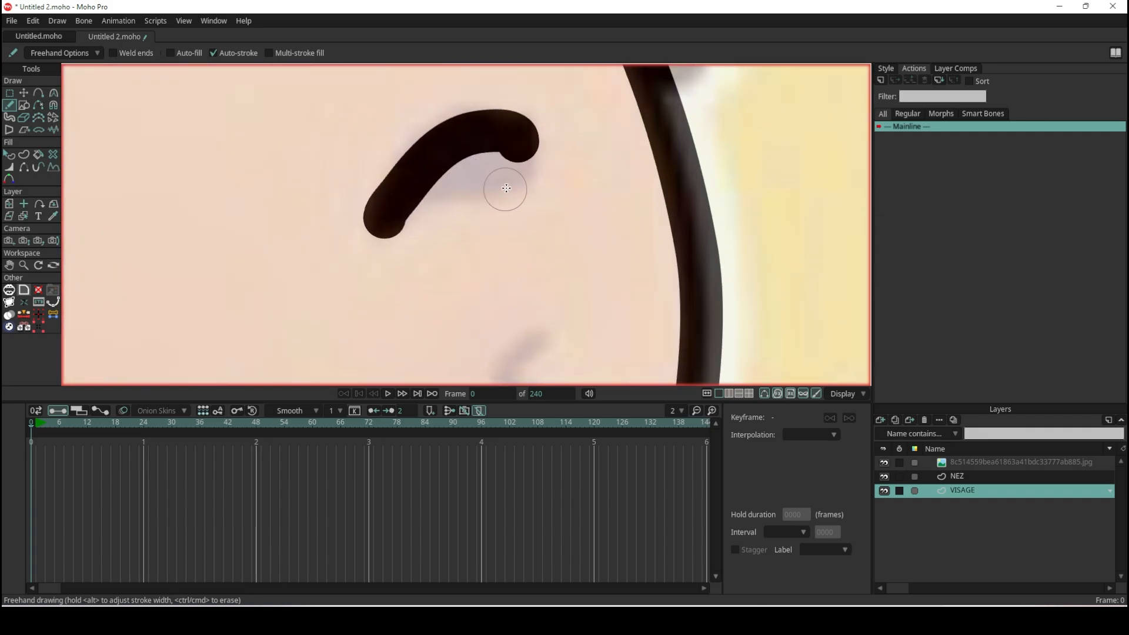
pyautogui.scroll(1, 503, 180)
pyautogui.hotkey('ctrl', 'z')
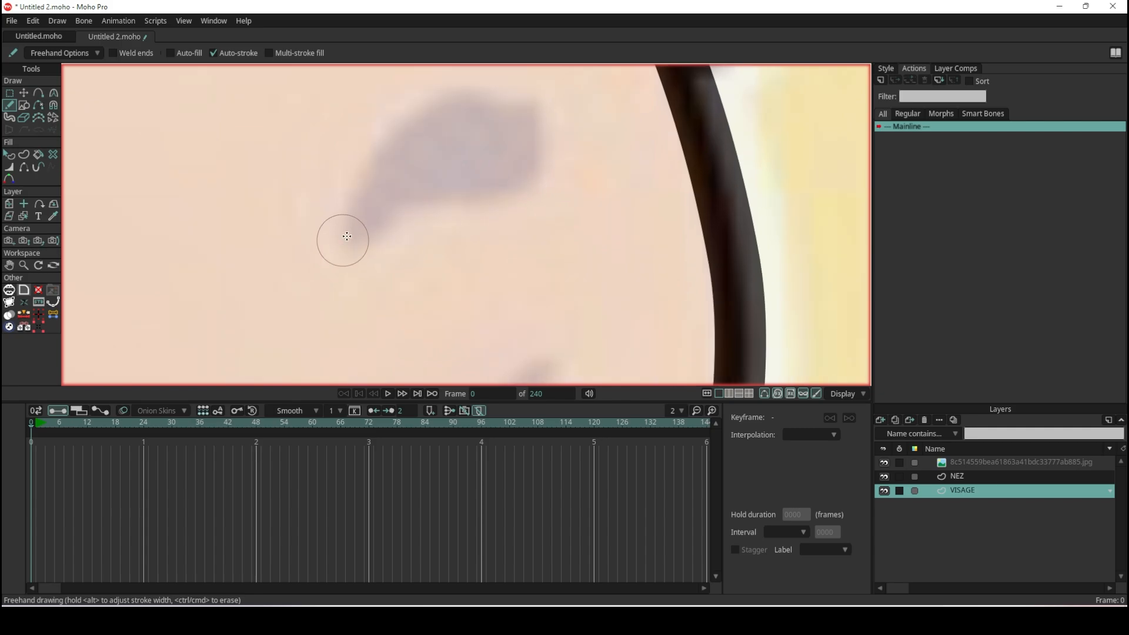
# - Draw the eyebrow as one freehand stroke arching through the middle of the reference eyebrow
pyautogui.moveTo(360, 220)
pyautogui.mouseDown()
pyautogui.moveTo(438, 161)
pyautogui.moveTo(528, 141)
pyautogui.mouseUp()
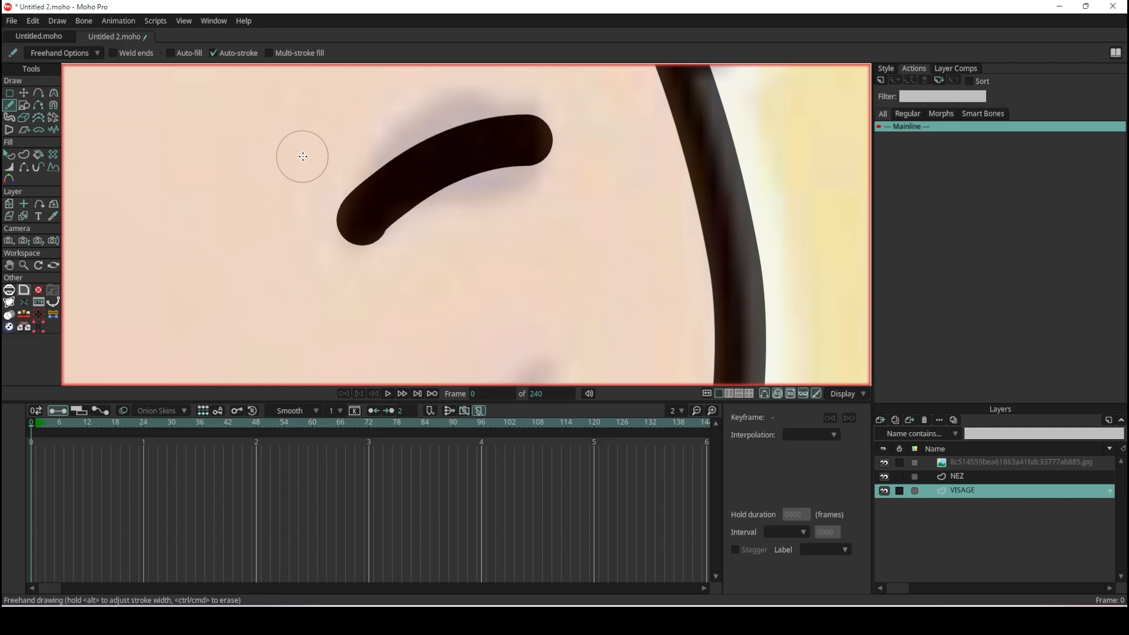
pyautogui.scroll(-3, 303, 156)
# - Draw a wavy freehand test stroke in front of the face with smoothing at its maximum
pyautogui.click(64, 54)
pyautogui.click(63, 54)
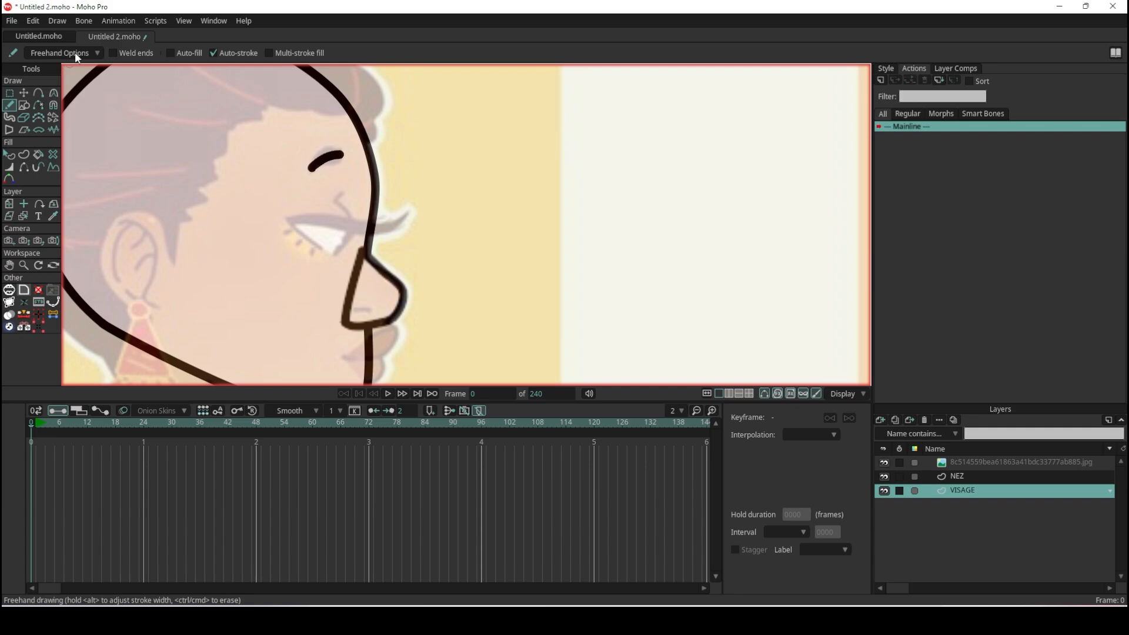
pyautogui.click(82, 54)
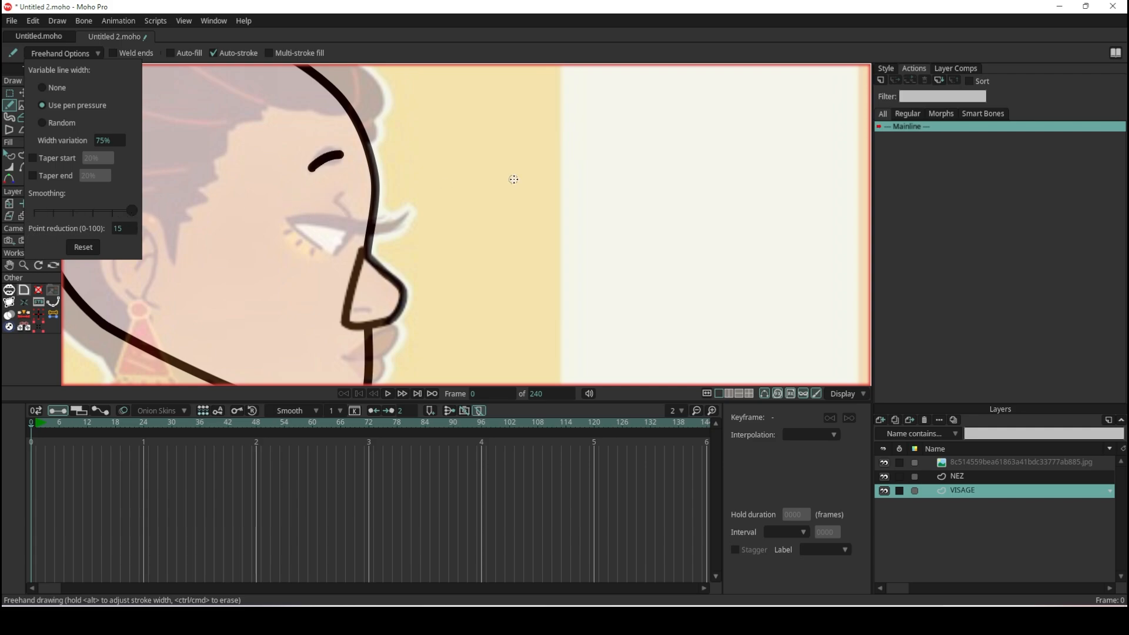
pyautogui.moveTo(551, 130)
pyautogui.mouseDown()
pyautogui.moveTo(487, 156)
pyautogui.moveTo(588, 220)
pyautogui.moveTo(507, 251)
pyautogui.moveTo(471, 285)
pyautogui.moveTo(501, 307)
pyautogui.moveTo(621, 318)
pyautogui.mouseUp()
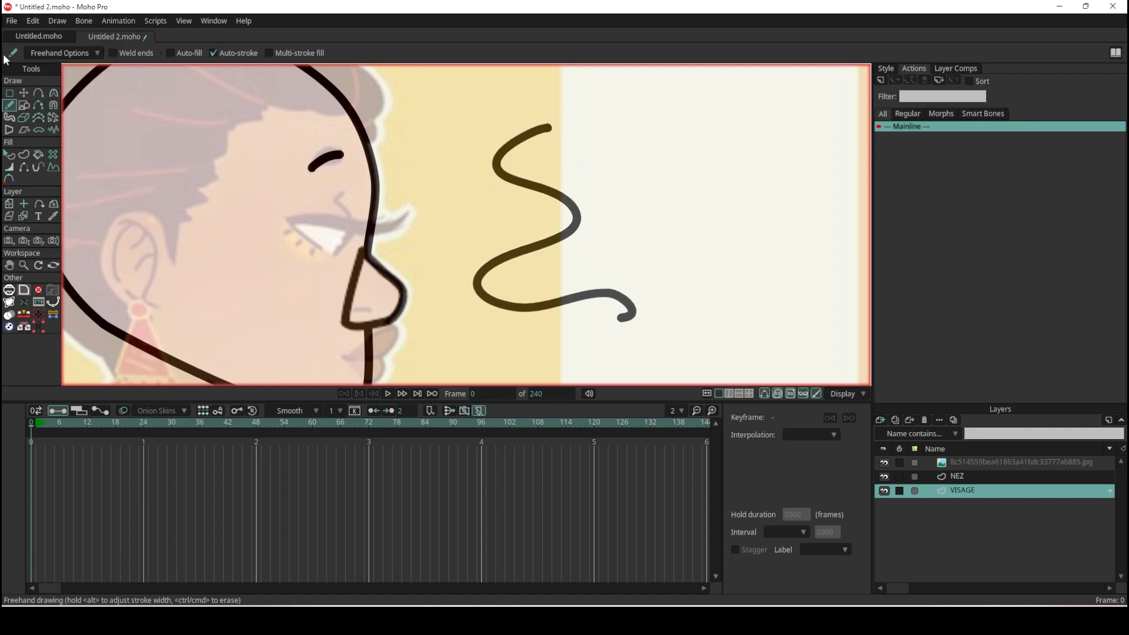
# - Test minimum smoothing with a zigzag freehand stroke, and undo both test strokes
pyautogui.click(74, 53)
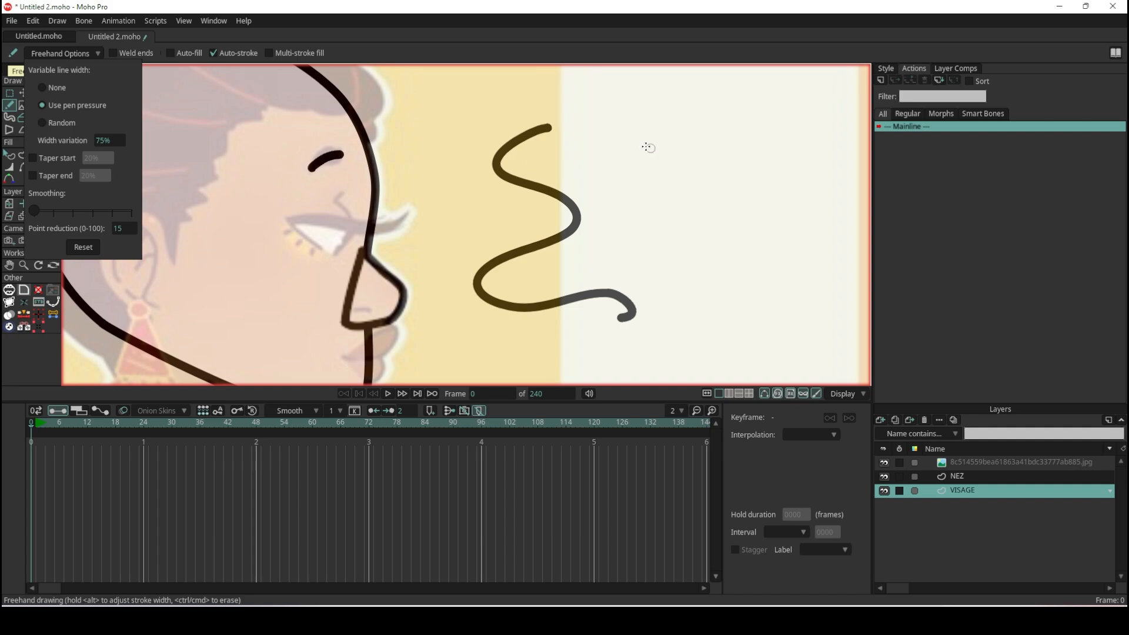
pyautogui.moveTo(655, 144)
pyautogui.mouseDown()
pyautogui.moveTo(624, 176)
pyautogui.moveTo(700, 225)
pyautogui.moveTo(687, 279)
pyautogui.moveTo(723, 289)
pyautogui.mouseUp()
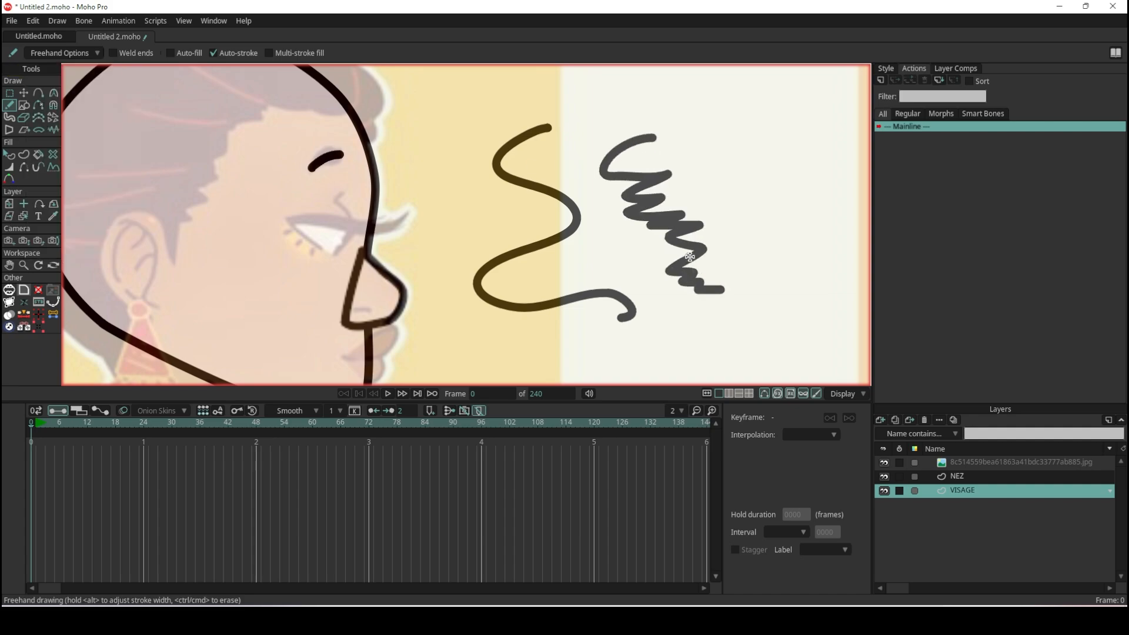
pyautogui.hotkey('ctrl', 'z')
pyautogui.hotkey('ctrl', 'z')
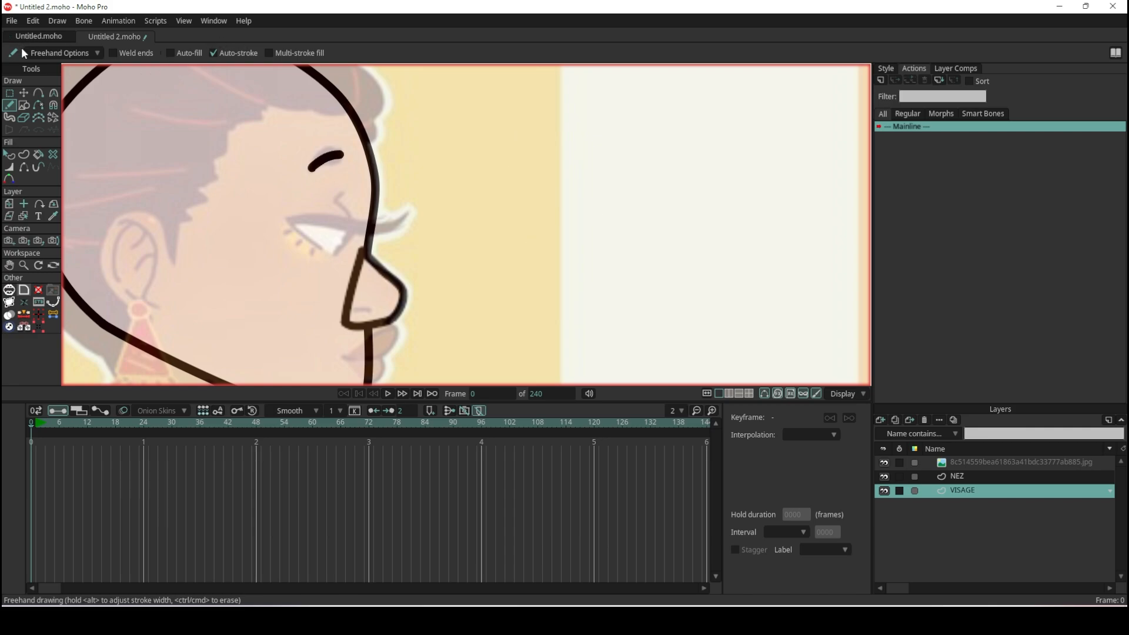
# - Enable freehand tapering with 20% at the start and 103% at the end, and draw a curved test stroke in front of the face
pyautogui.click(62, 54)
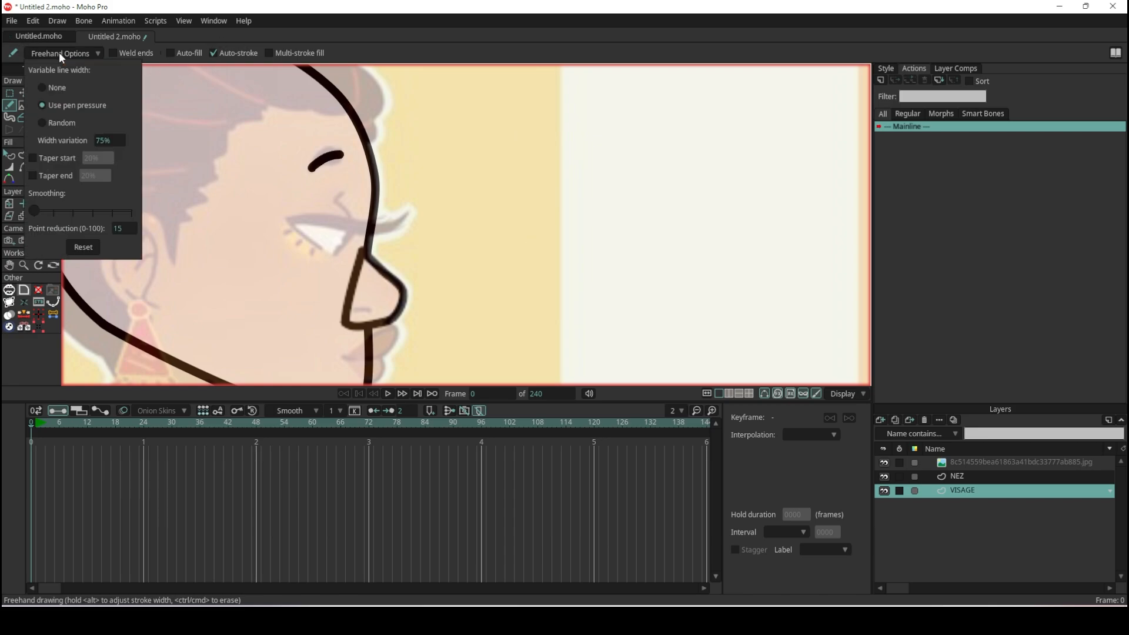
pyautogui.click(52, 160)
pyautogui.click(43, 179)
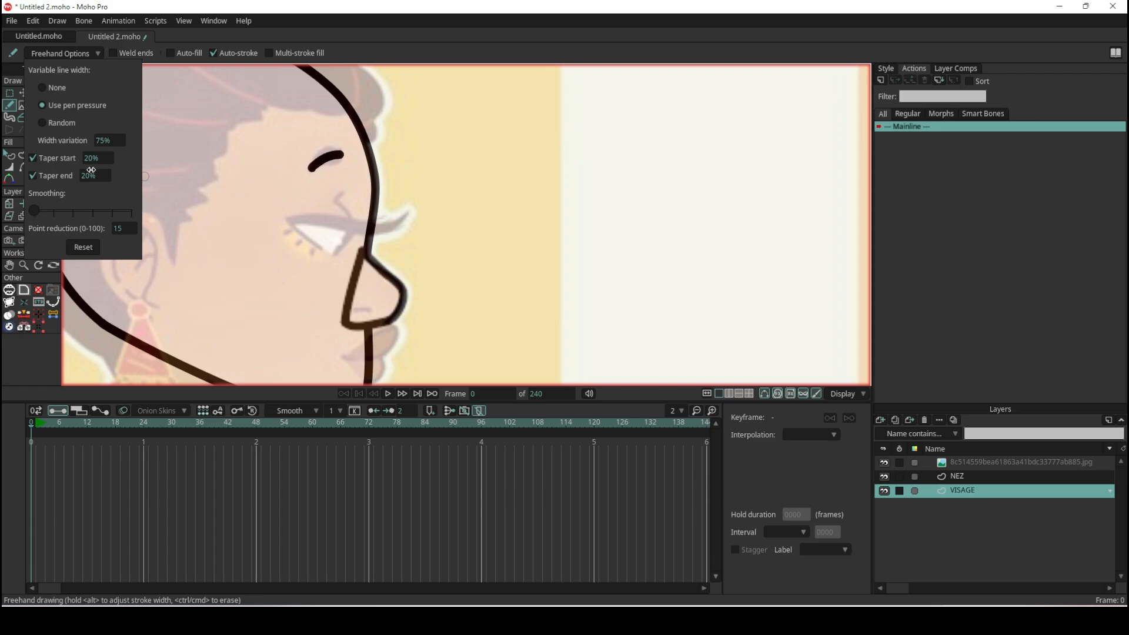
pyautogui.moveTo(105, 173); pyautogui.dragTo(189, 176)
pyautogui.moveTo(361, 168); pyautogui.dragTo(666, 176)
pyautogui.click(537, 154)
pyautogui.moveTo(537, 155)
pyautogui.mouseDown()
pyautogui.moveTo(660, 189)
pyautogui.moveTo(561, 288)
pyautogui.moveTo(601, 297)
pyautogui.mouseUp()
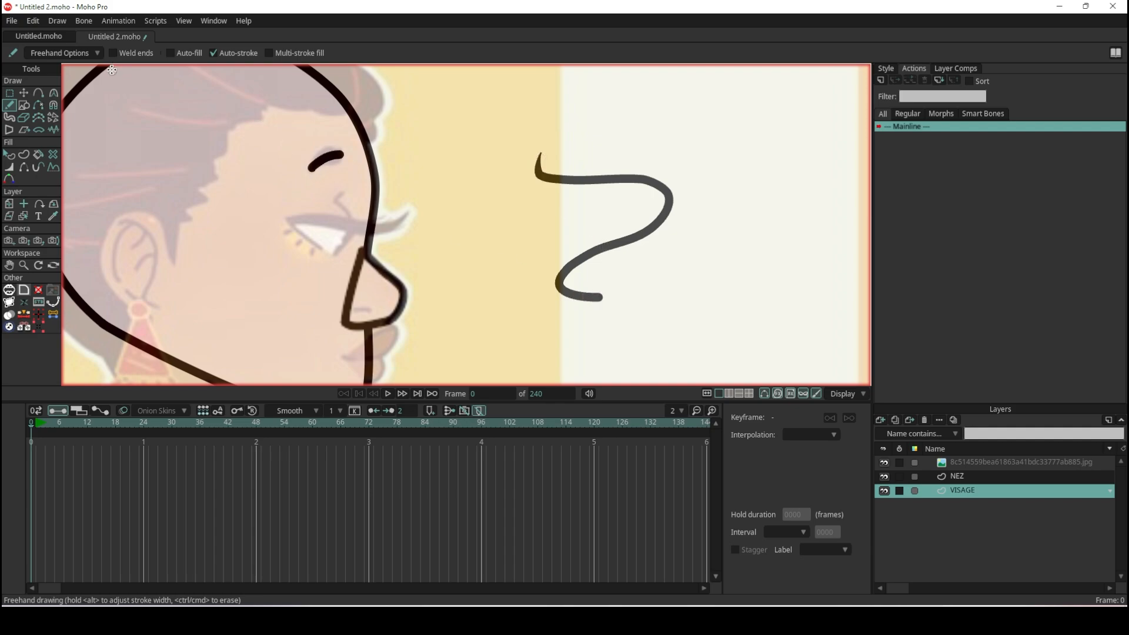
# - Check the freehand settings and examine the tapered test stroke's points with the Transform Points tool
pyautogui.click(92, 54)
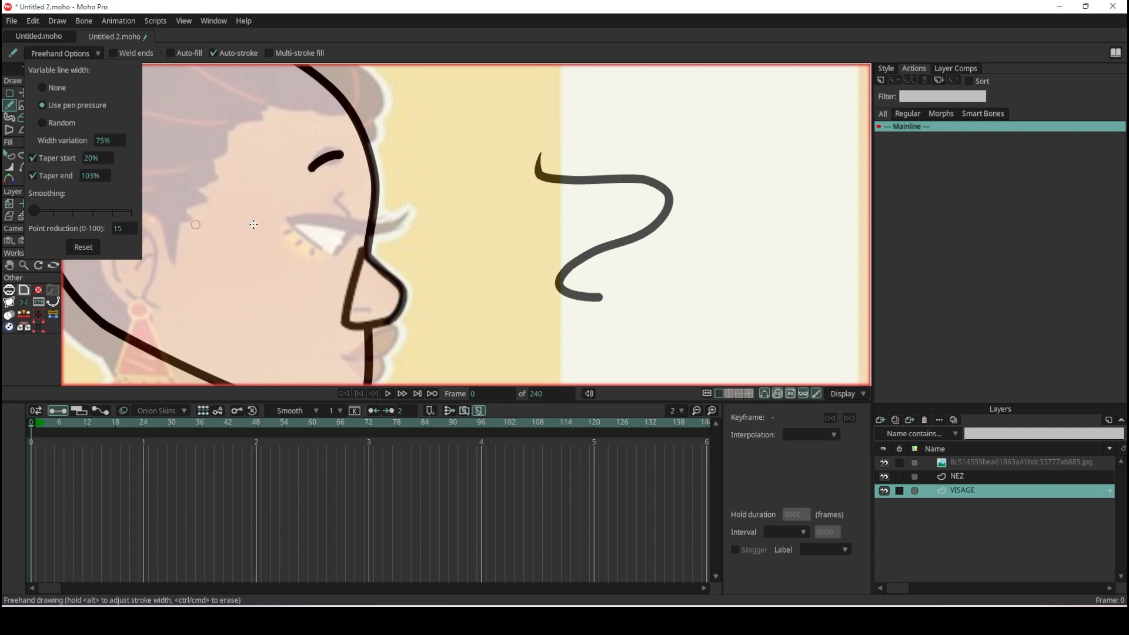
pyautogui.click(422, 54)
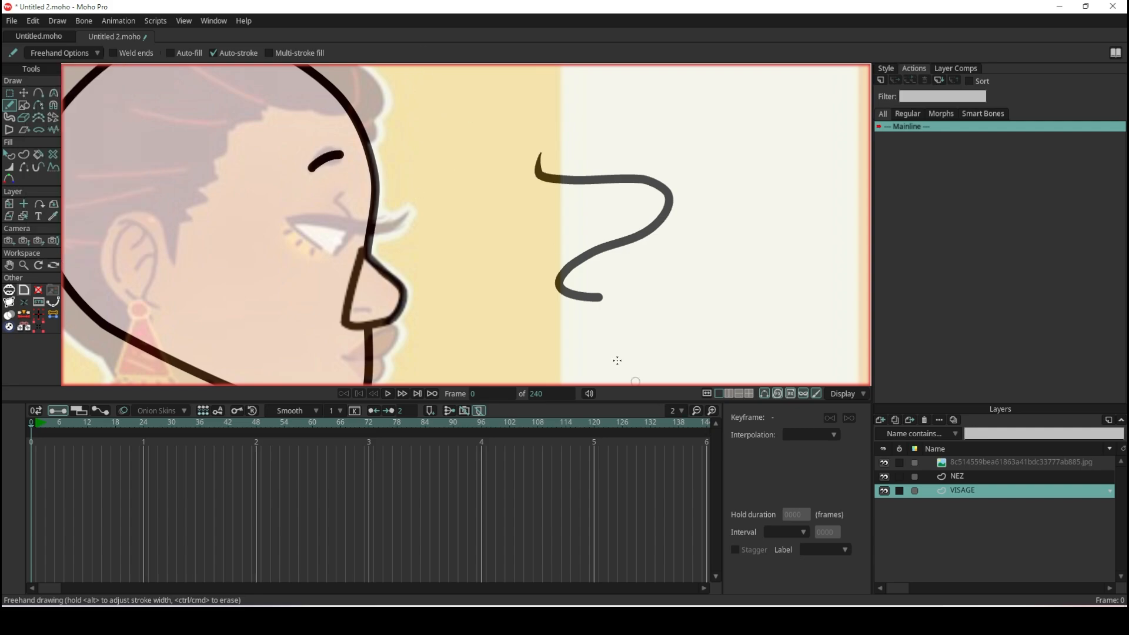
pyautogui.scroll(2, 607, 245)
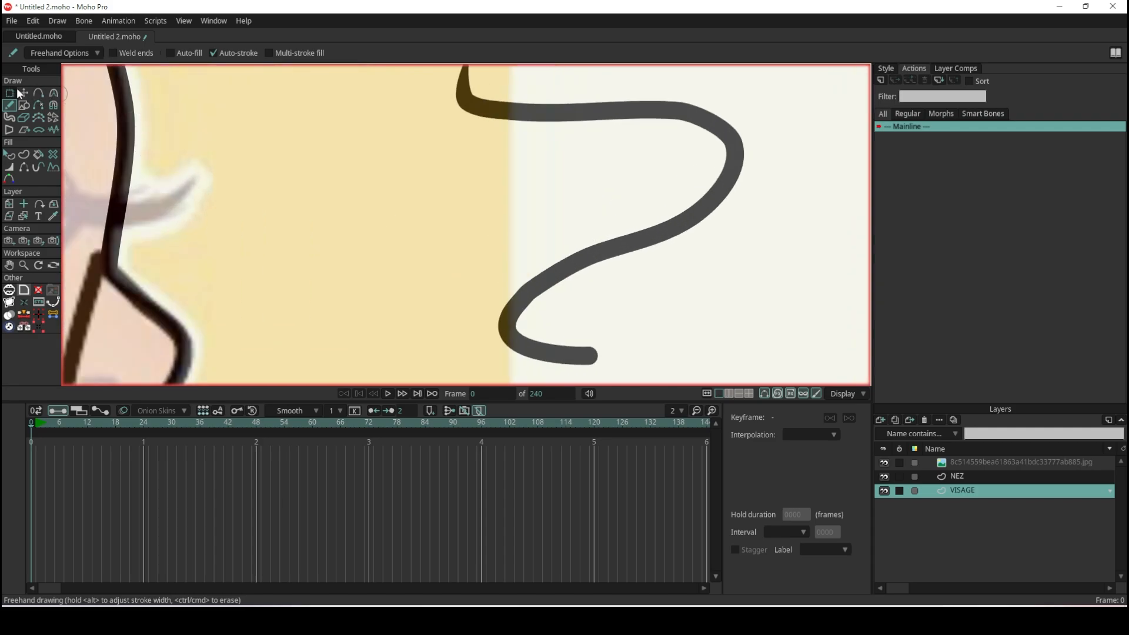
pyautogui.press('t')
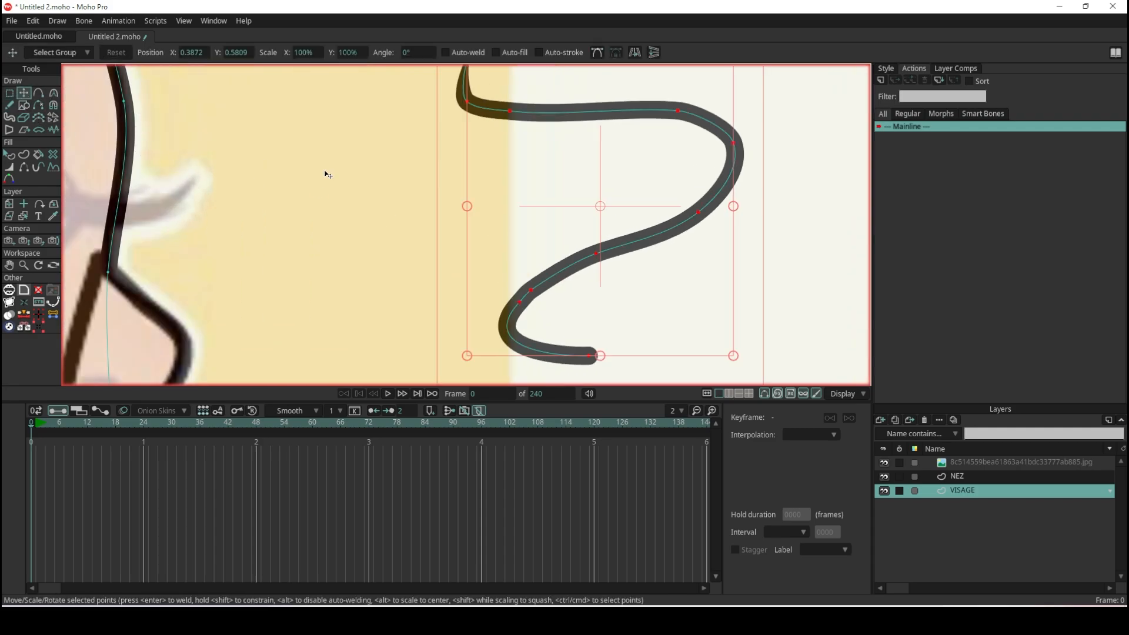
pyautogui.scroll(-2, 449, 176)
pyautogui.scroll(2, 385, 158)
pyautogui.scroll(1, 569, 141)
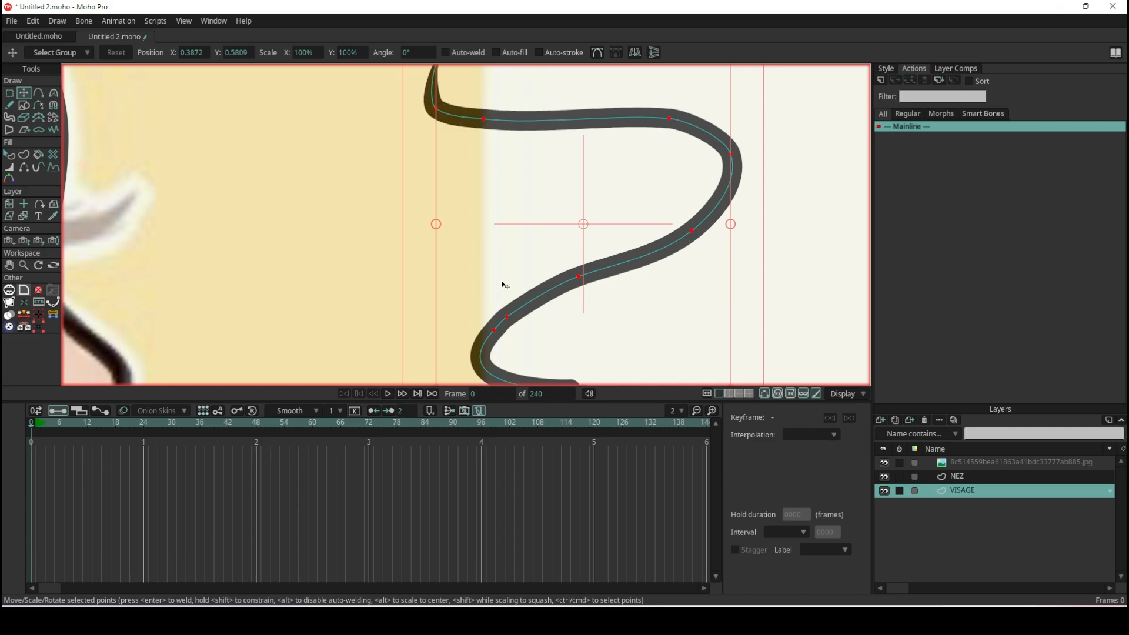
pyautogui.scroll(-2, 493, 304)
pyautogui.scroll(1, 494, 294)
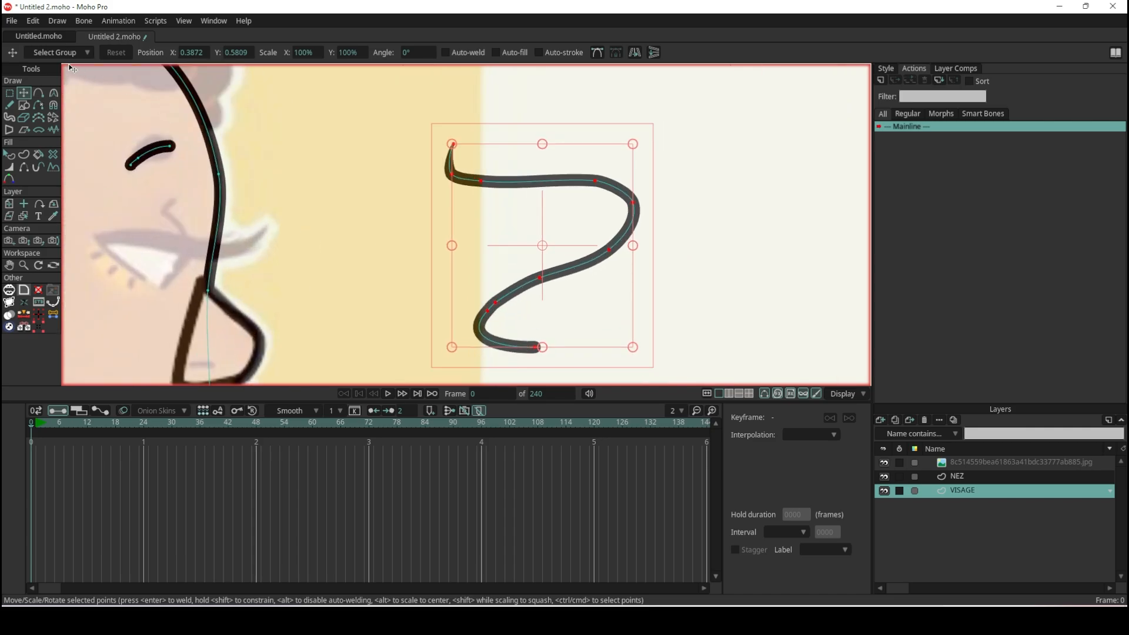
# - Set the freehand point reduction to 50 and the smoothing to its maximum
pyautogui.click(12, 103)
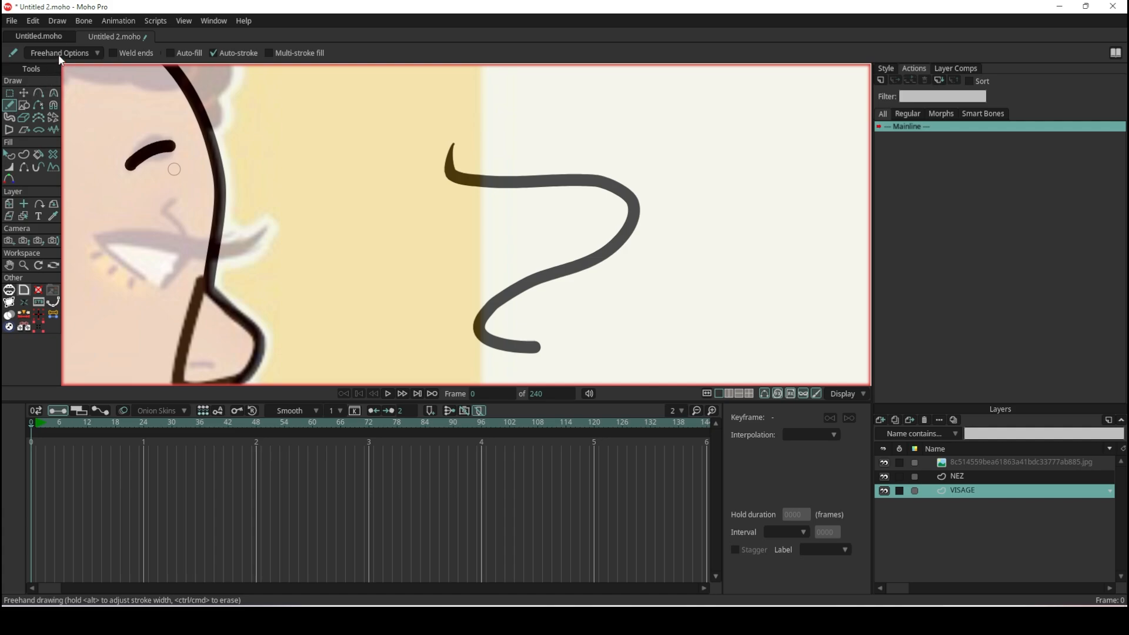
pyautogui.click(59, 54)
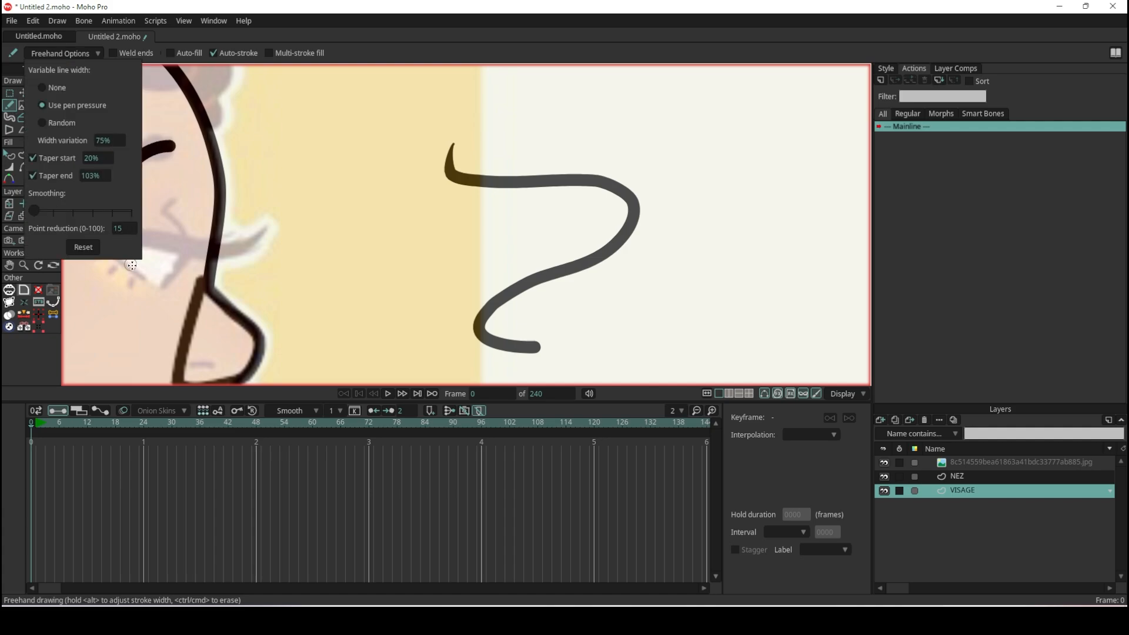
pyautogui.click(121, 229)
pyautogui.write('50')
pyautogui.moveTo(44, 210); pyautogui.dragTo(77, 210)
# - Draw a second wavy test stroke between the face and the first test stroke, and display its points
pyautogui.moveTo(341, 127)
pyautogui.mouseDown()
pyautogui.moveTo(322, 165)
pyautogui.moveTo(439, 227)
pyautogui.moveTo(261, 359)
pyautogui.mouseUp()
pyautogui.scroll(3, 346, 159)
pyautogui.scroll(-4, 346, 159)
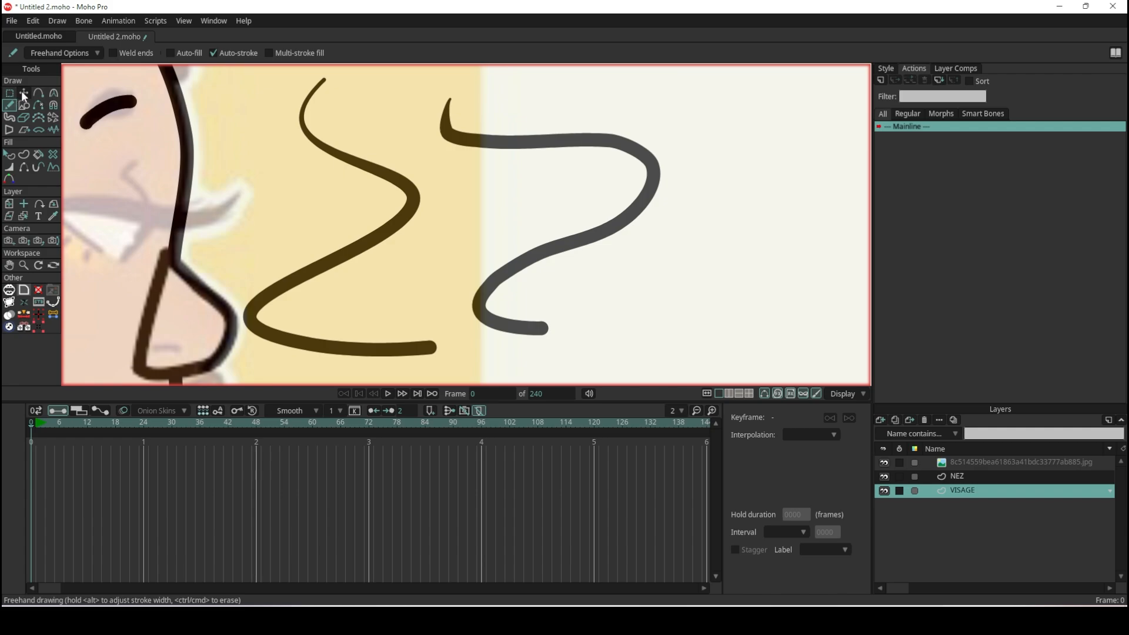
pyautogui.click(23, 93)
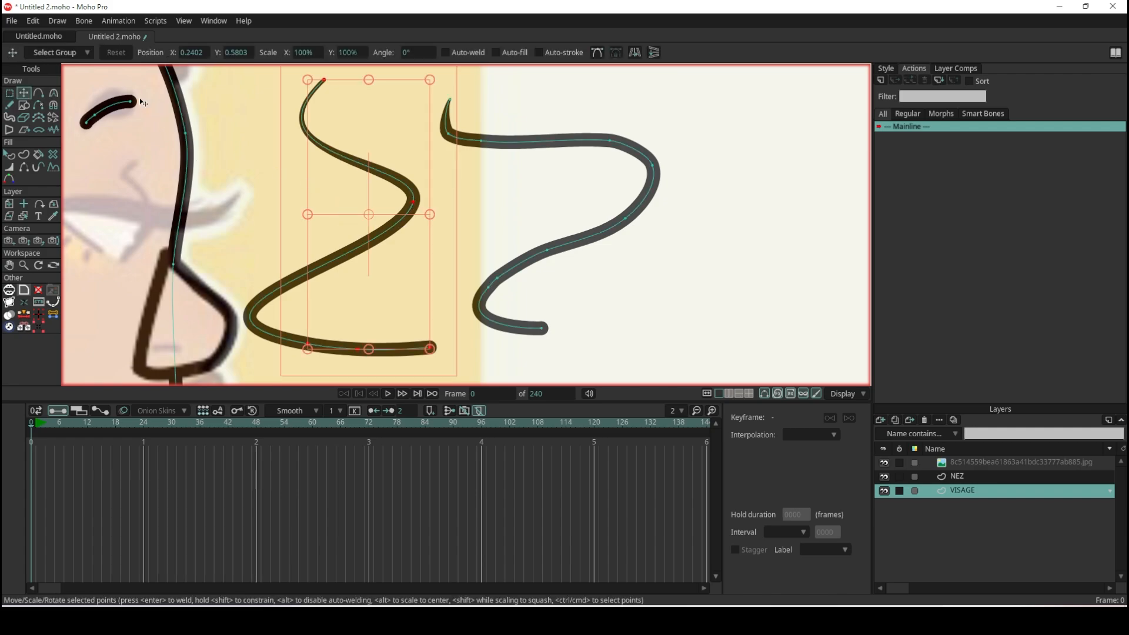
# - Open the freehand point reduction value for editing, and delete the wavy test stroke nearest the face
pyautogui.click(10, 106)
pyautogui.click(88, 54)
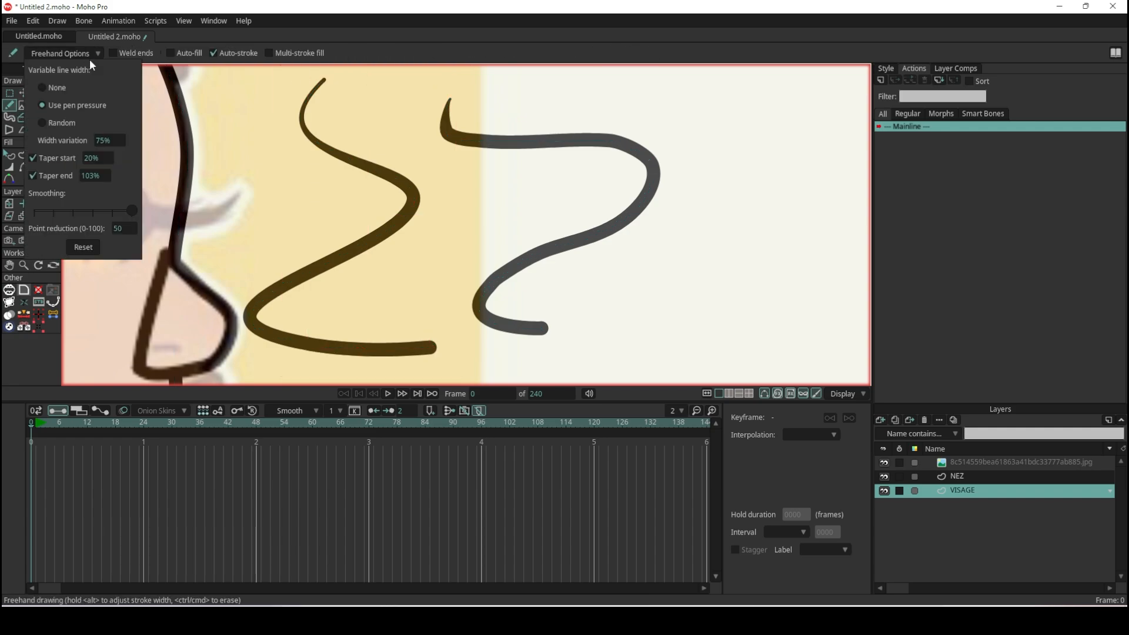
pyautogui.doubleClick(118, 229)
pyautogui.press('Return')
pyautogui.click(24, 93)
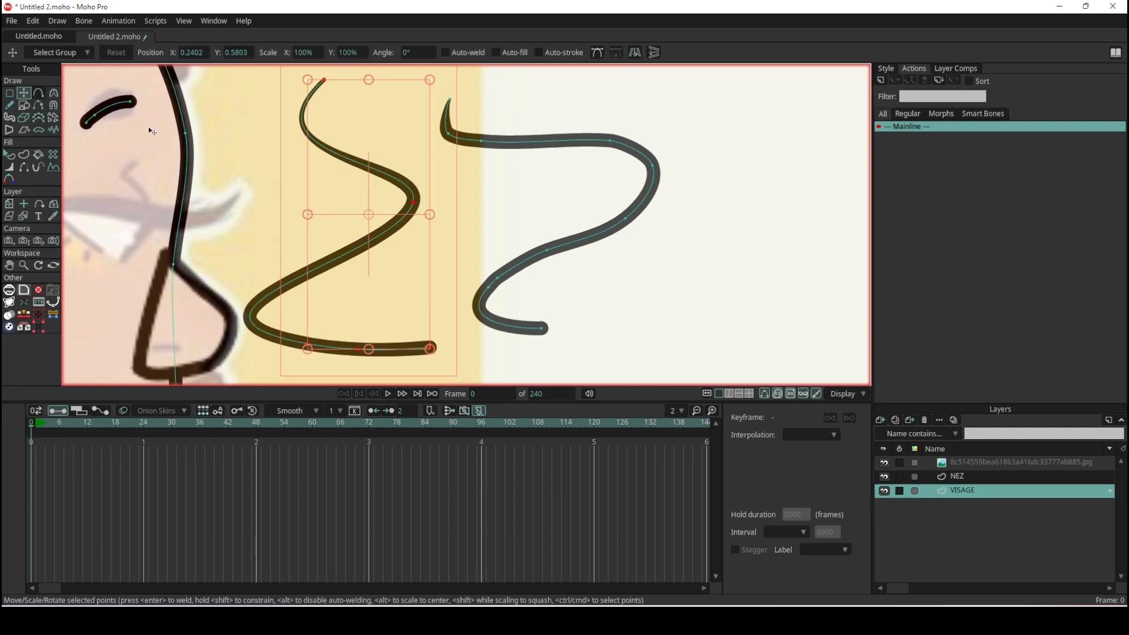
pyautogui.press('Delete')
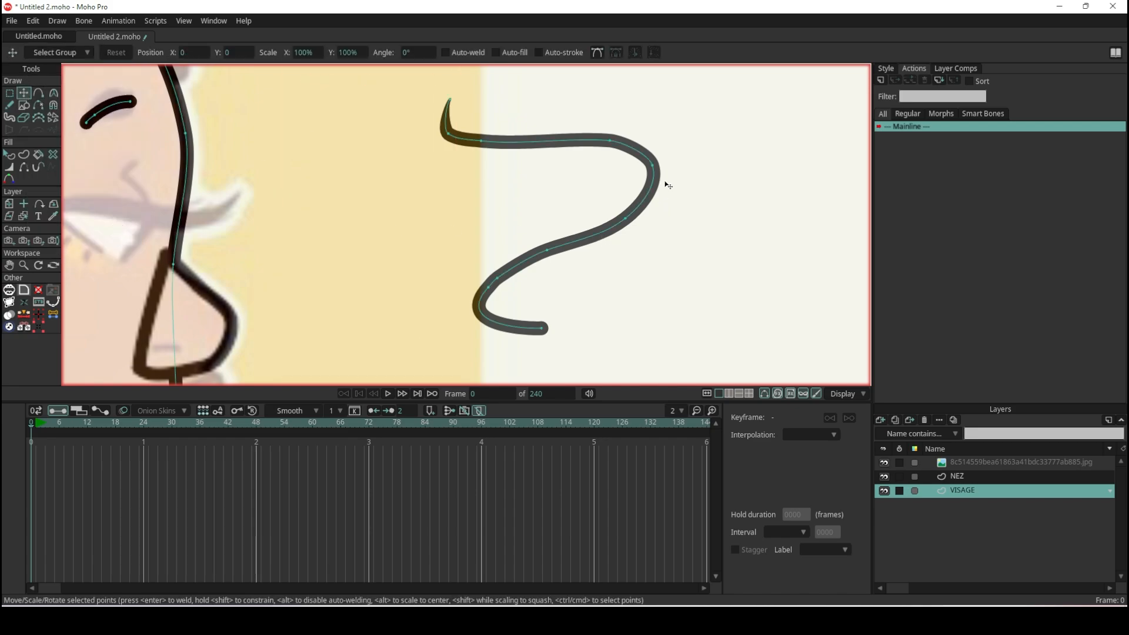
# - Delete the remaining wavy test stroke beside the face
pyautogui.hotkey('ctrl', 'a')
pyautogui.press('Delete')
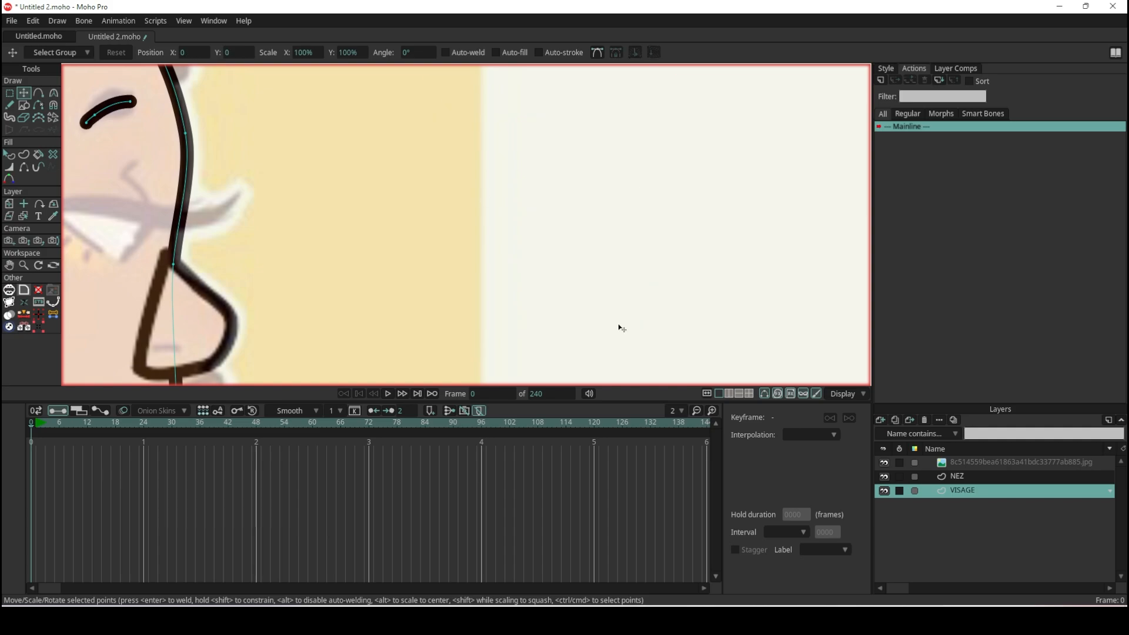
pyautogui.scroll(-3, 378, 211)
pyautogui.scroll(2, 129, 219)
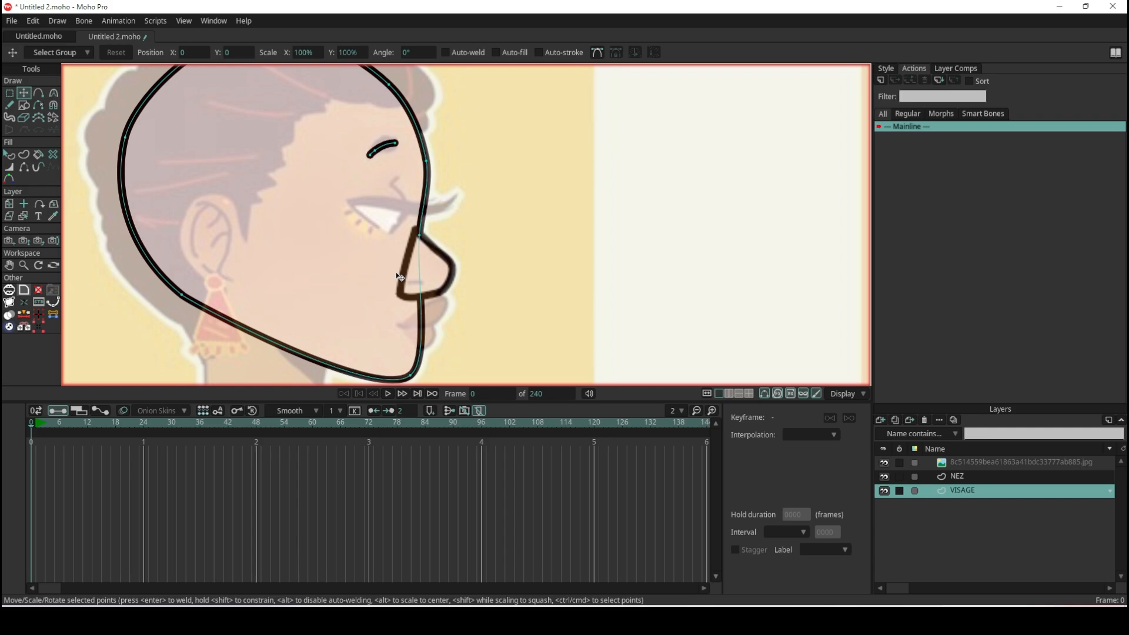
pyautogui.scroll(4, 400, 276)
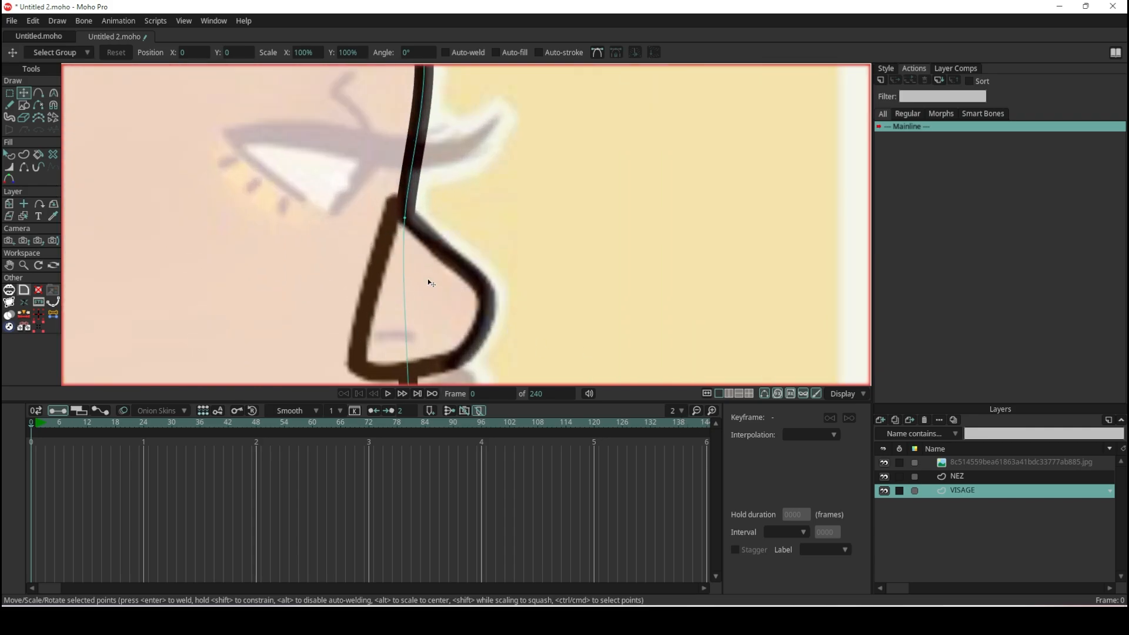
# - Turn off GPU caching in the viewport's display options and inspect the line quality around the nose
pyautogui.click(844, 395)
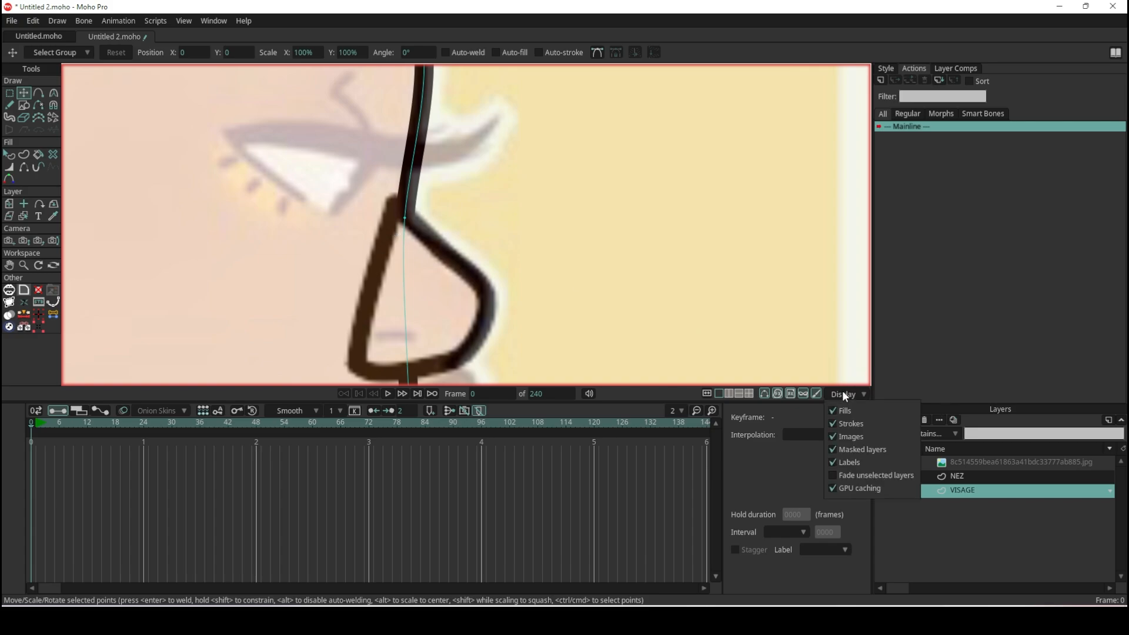
pyautogui.click(850, 489)
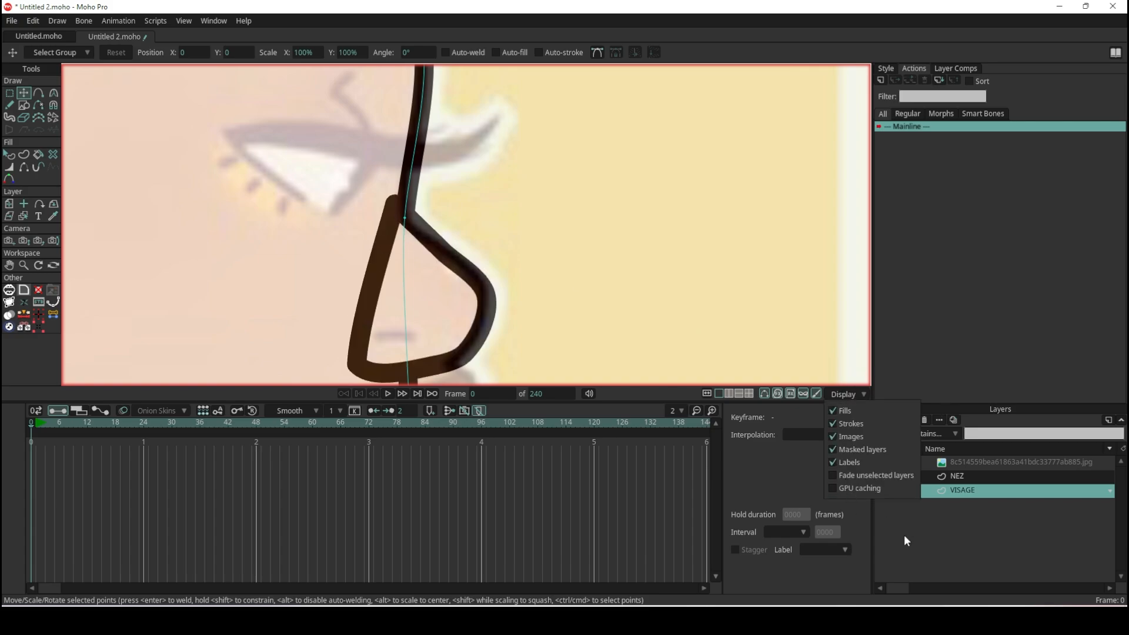
pyautogui.click(647, 517)
pyautogui.scroll(3, 400, 224)
pyautogui.scroll(-2, 399, 224)
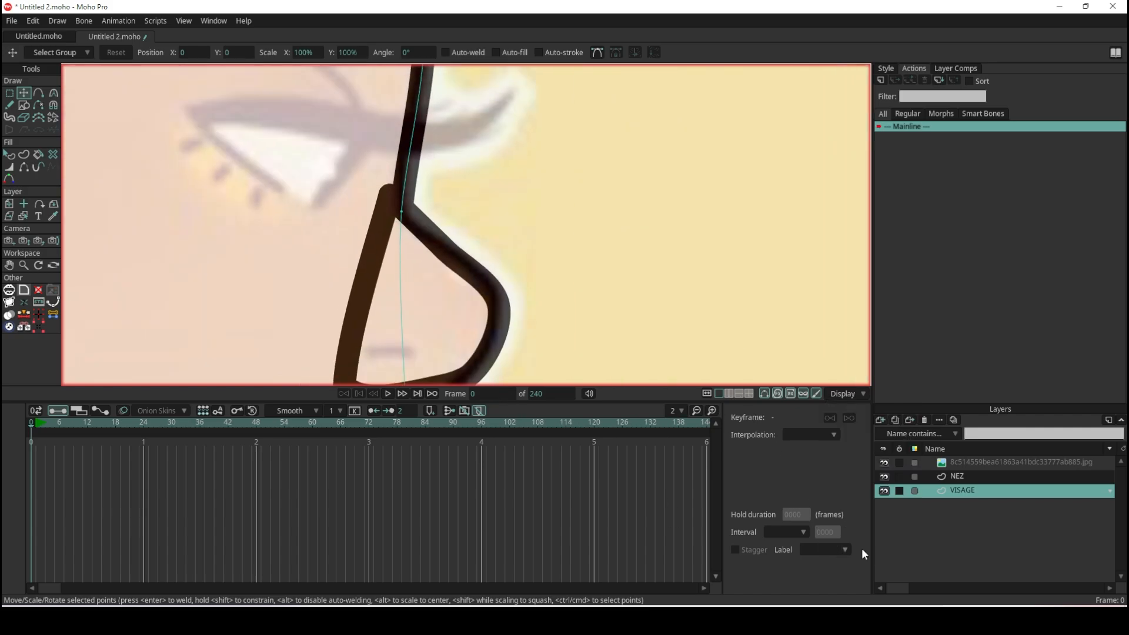
pyautogui.scroll(-3, 486, 251)
pyautogui.scroll(3, 486, 251)
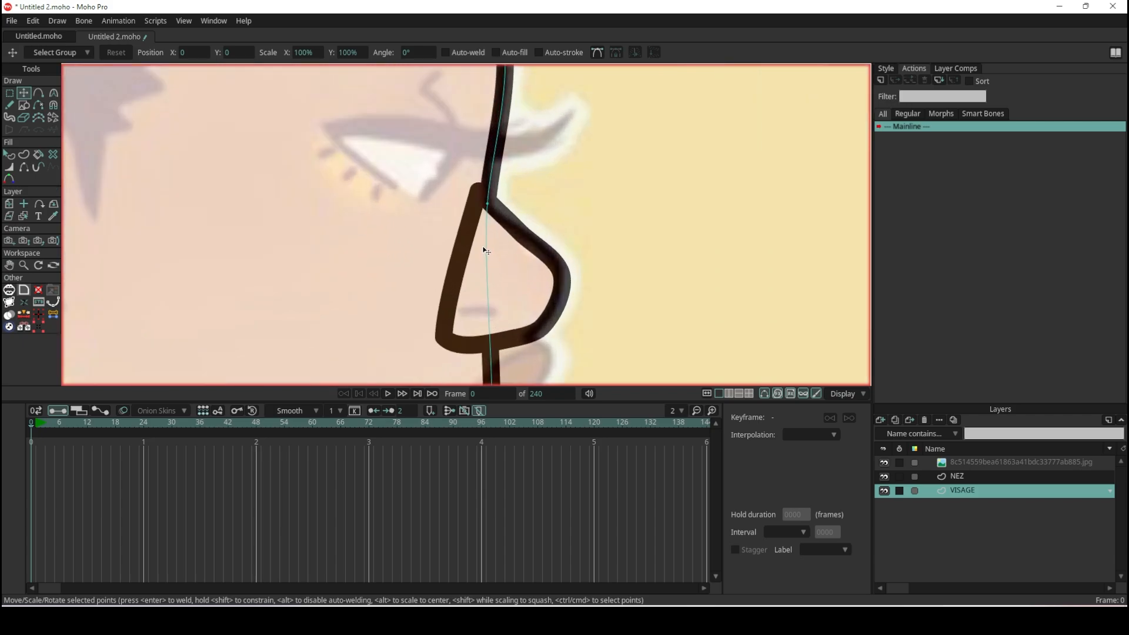
# - On the NEZ layer, hide the straight back edge of the nose outline with the Hide Edge tool
pyautogui.click(970, 478)
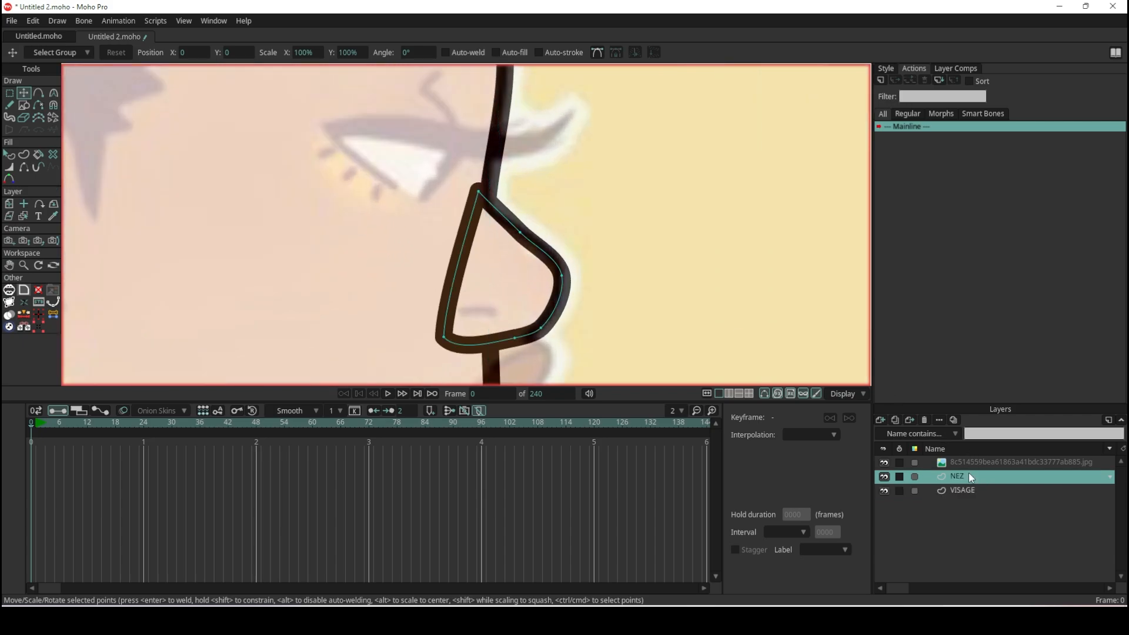
pyautogui.scroll(-2, 482, 138)
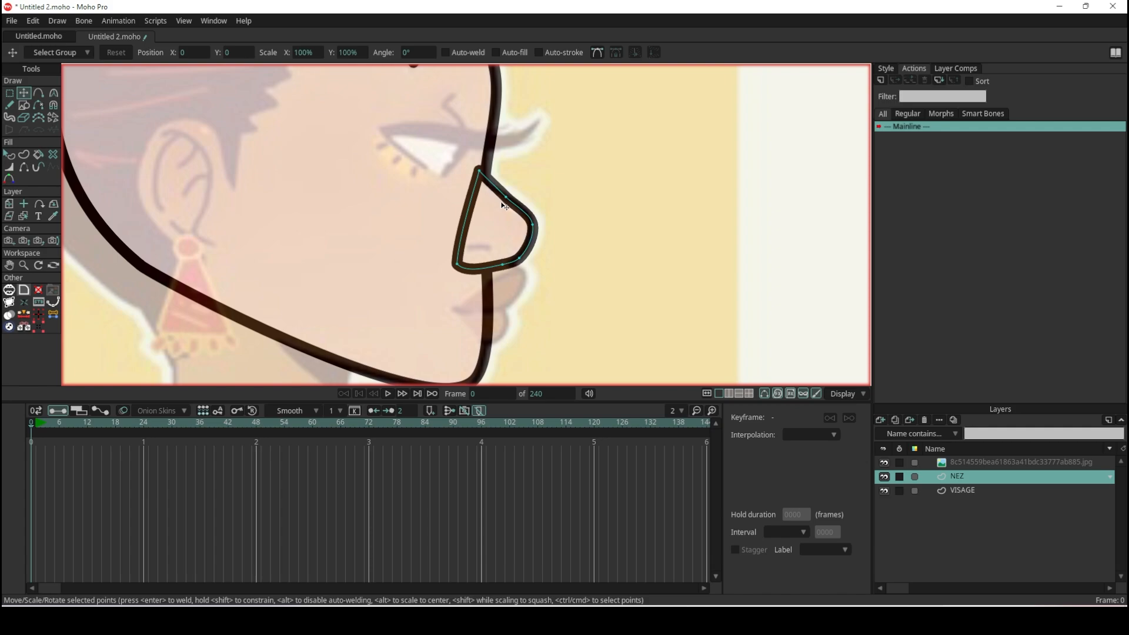
pyautogui.scroll(3, 492, 188)
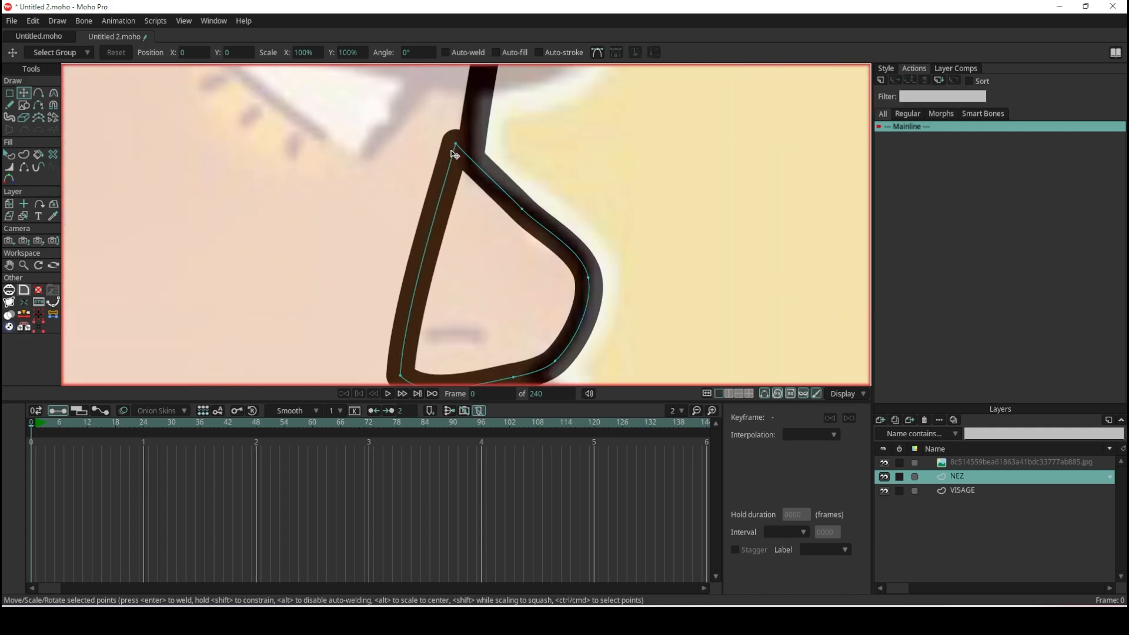
pyautogui.scroll(-4, 455, 154)
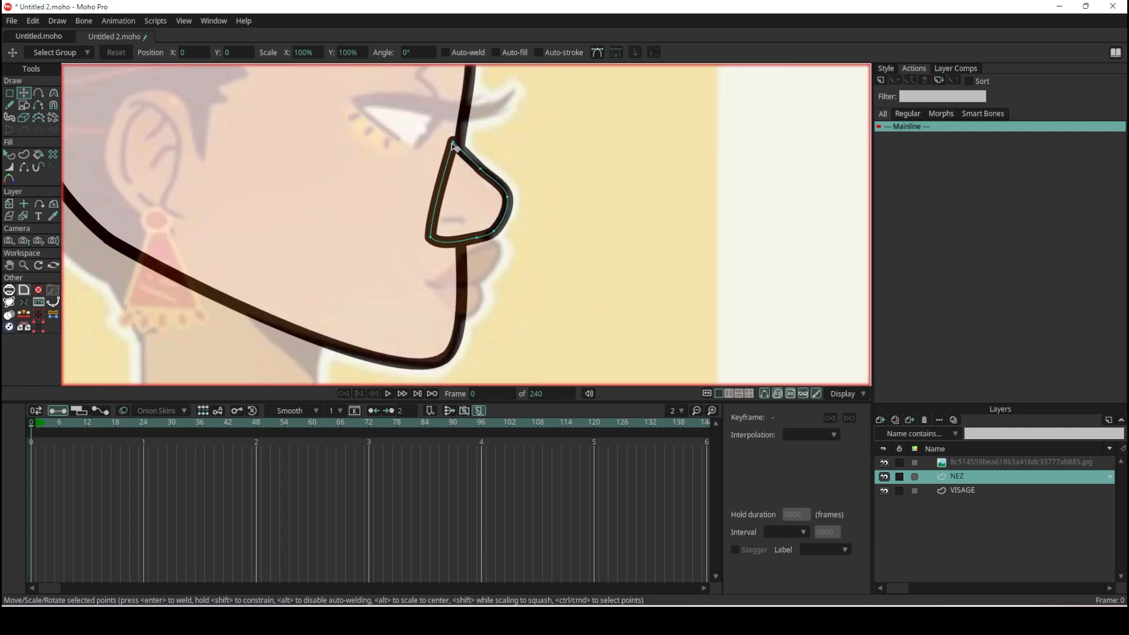
pyautogui.scroll(3, 455, 154)
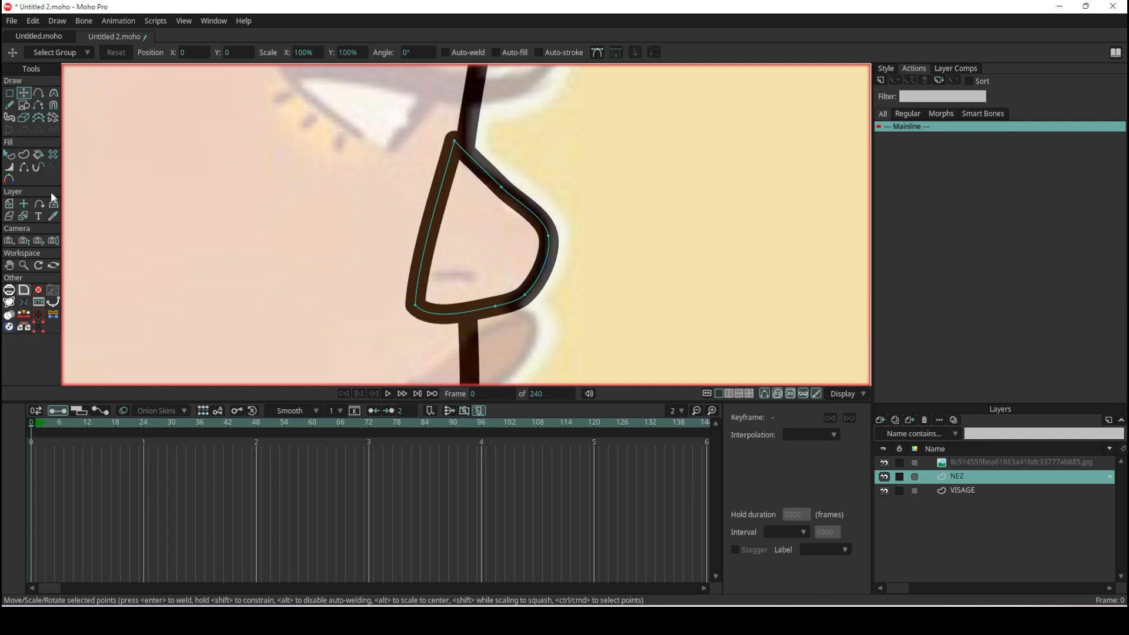
pyautogui.click(24, 167)
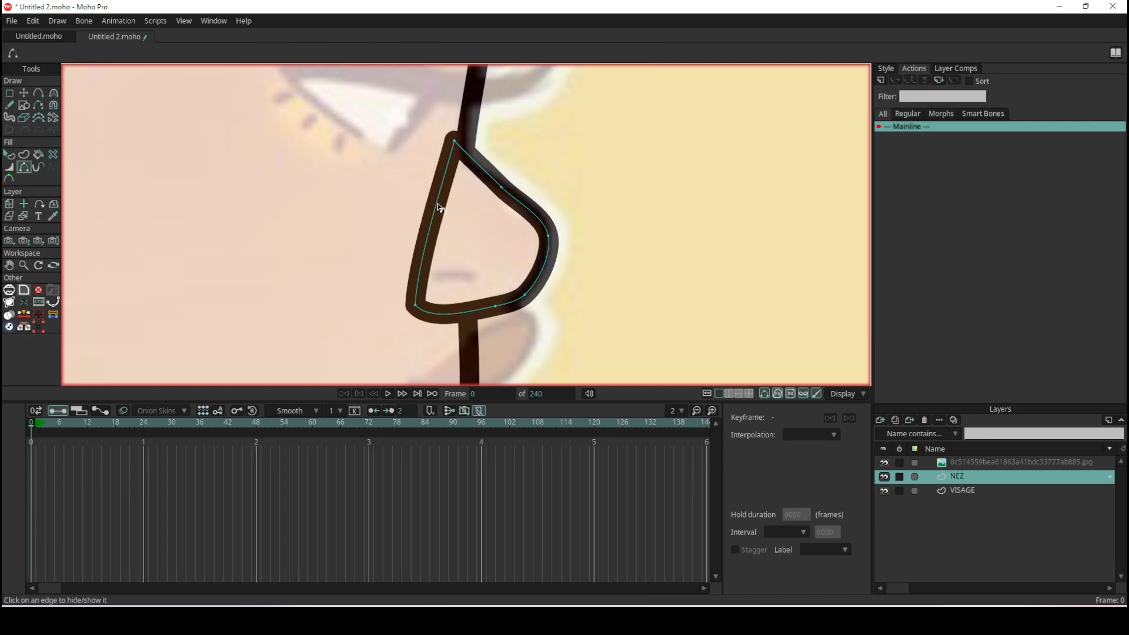
pyautogui.click(439, 208)
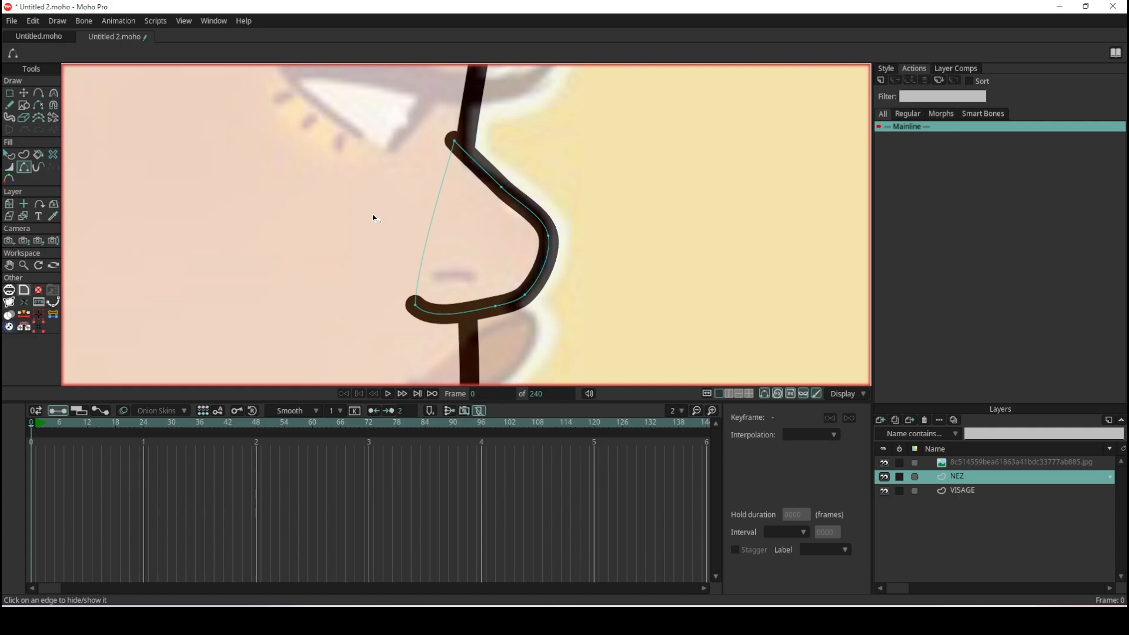
pyautogui.scroll(-5, 373, 215)
pyautogui.scroll(5, 391, 193)
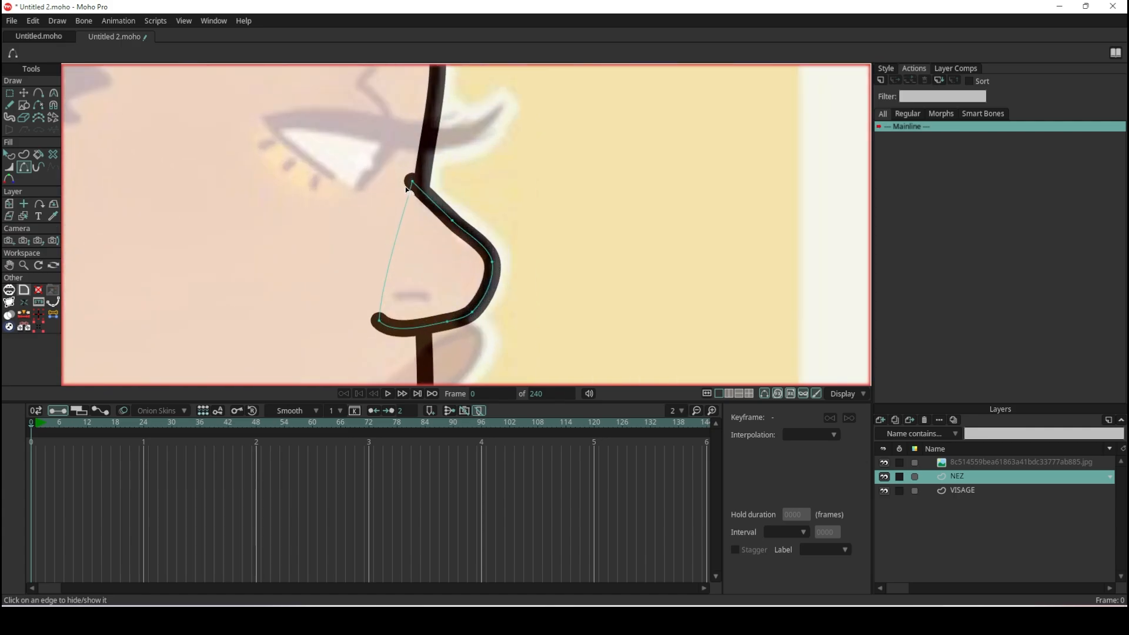
# - Move the nose's upper end point onto the face line with Transform Points, to about X 0.08, Y 0.54
pyautogui.click(25, 93)
pyautogui.scroll(3, 378, 154)
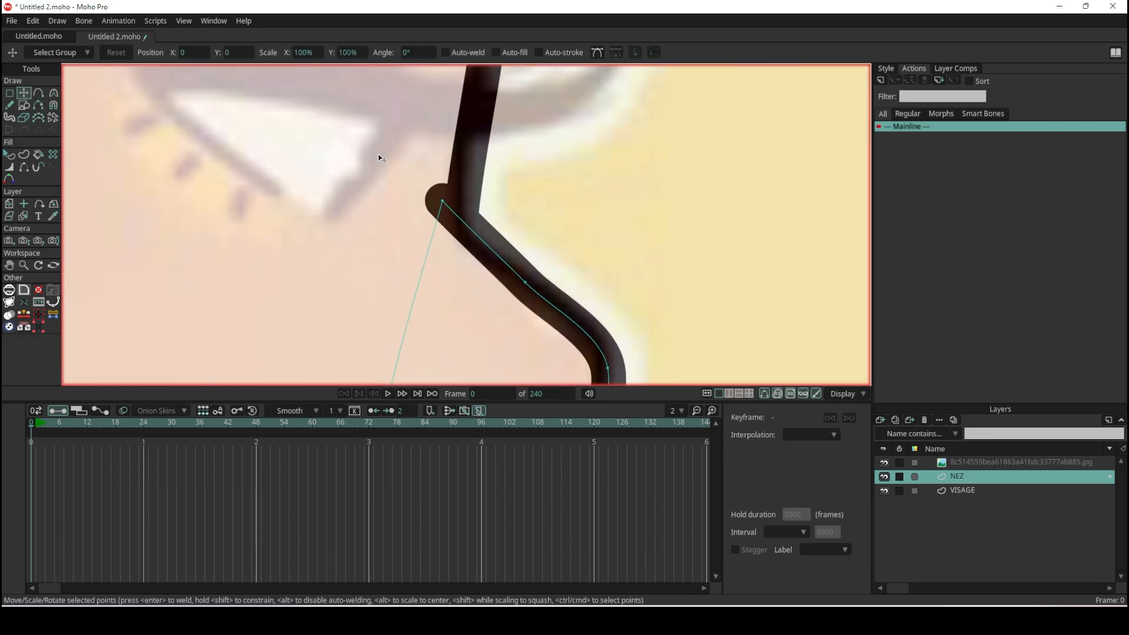
pyautogui.click(474, 212)
pyautogui.moveTo(477, 216); pyautogui.dragTo(483, 192)
pyautogui.moveTo(555, 307); pyautogui.dragTo(532, 290)
pyautogui.moveTo(483, 190); pyautogui.dragTo(448, 221)
pyautogui.scroll(-5, 449, 221)
pyautogui.scroll(-2, 458, 281)
pyautogui.scroll(8, 449, 252)
pyautogui.moveTo(452, 190); pyautogui.dragTo(469, 190)
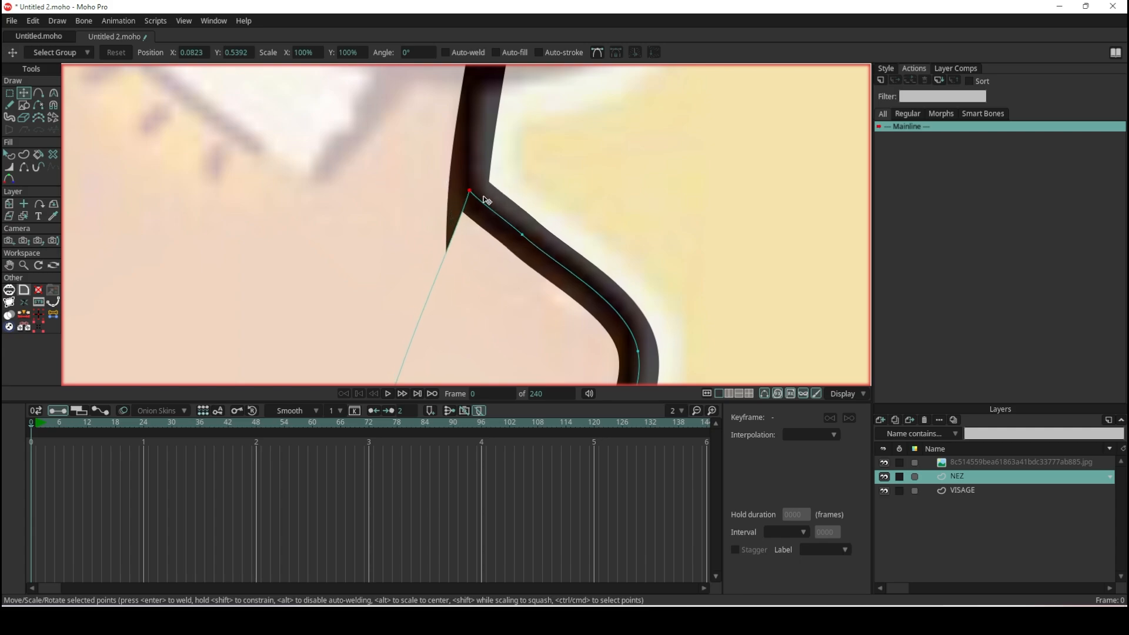
# - Add a point on the nose's hidden back edge, pulled inward into the face at about X 0.05, Y 0.51
pyautogui.click(37, 93)
pyautogui.scroll(-3, 262, 228)
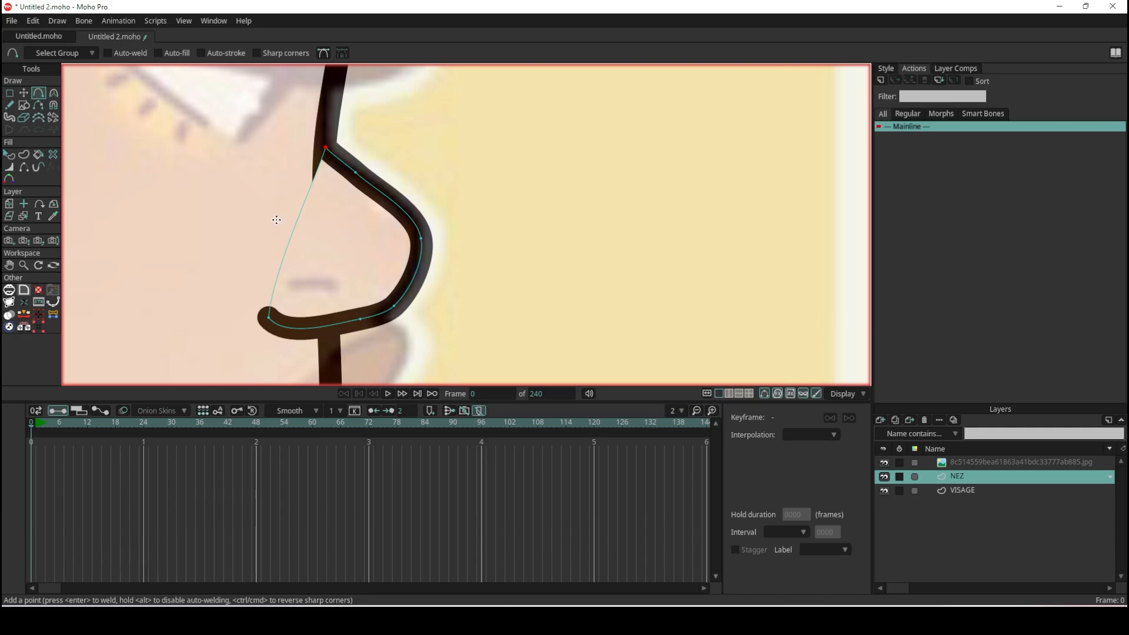
pyautogui.moveTo(288, 234); pyautogui.dragTo(264, 213)
pyautogui.click(24, 92)
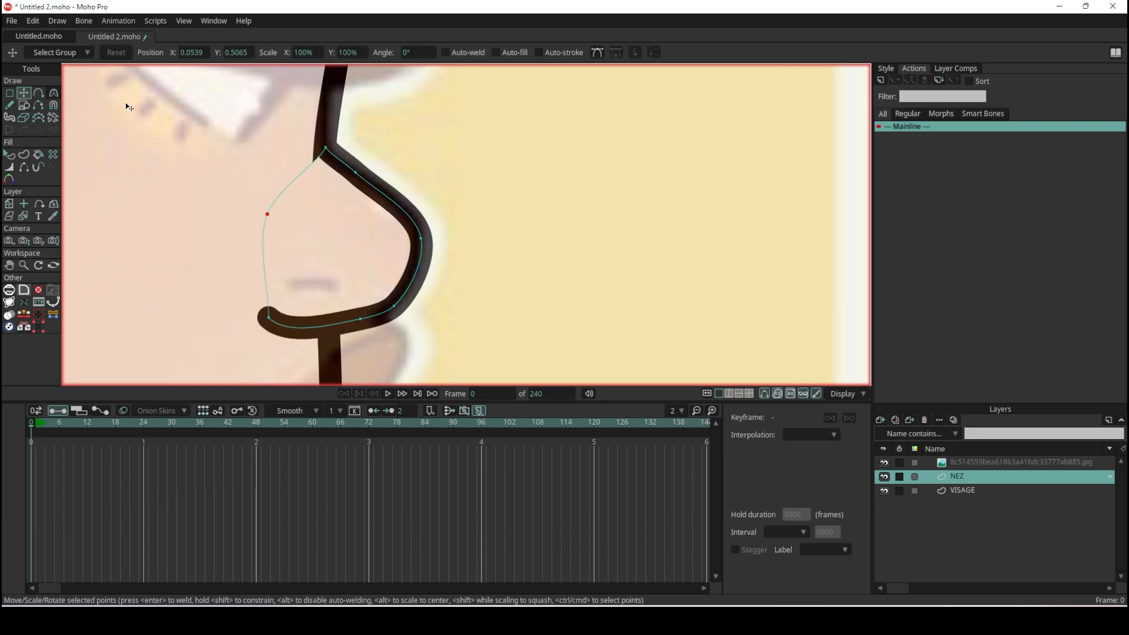
# - Fine-tune the nose's upper end point and the added back point so the bridge joins the face line smoothly
pyautogui.scroll(3, 290, 124)
pyautogui.moveTo(367, 184); pyautogui.dragTo(369, 182)
pyautogui.moveTo(274, 304); pyautogui.dragTo(243, 255)
pyautogui.moveTo(370, 188); pyautogui.dragTo(370, 189)
pyautogui.scroll(-12, 364, 166)
pyautogui.scroll(1, 361, 152)
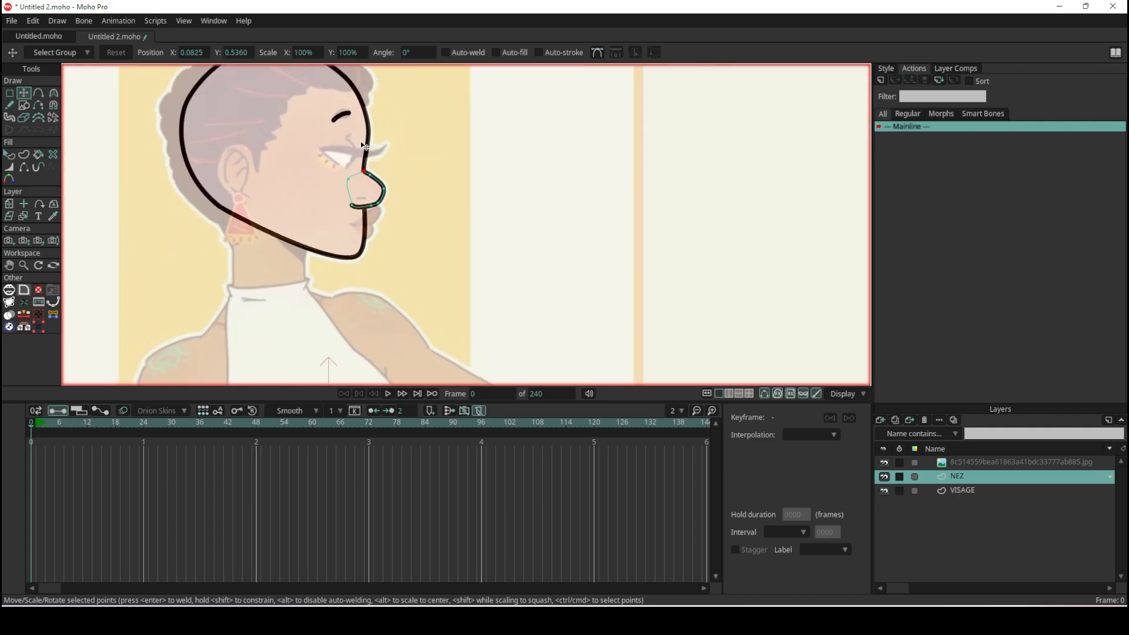
# - Reshape the nose's underside by moving its two lower points, placing the lowest one at about X 0.11, Y 0.46
pyautogui.scroll(1, 361, 141)
pyautogui.scroll(4, 377, 176)
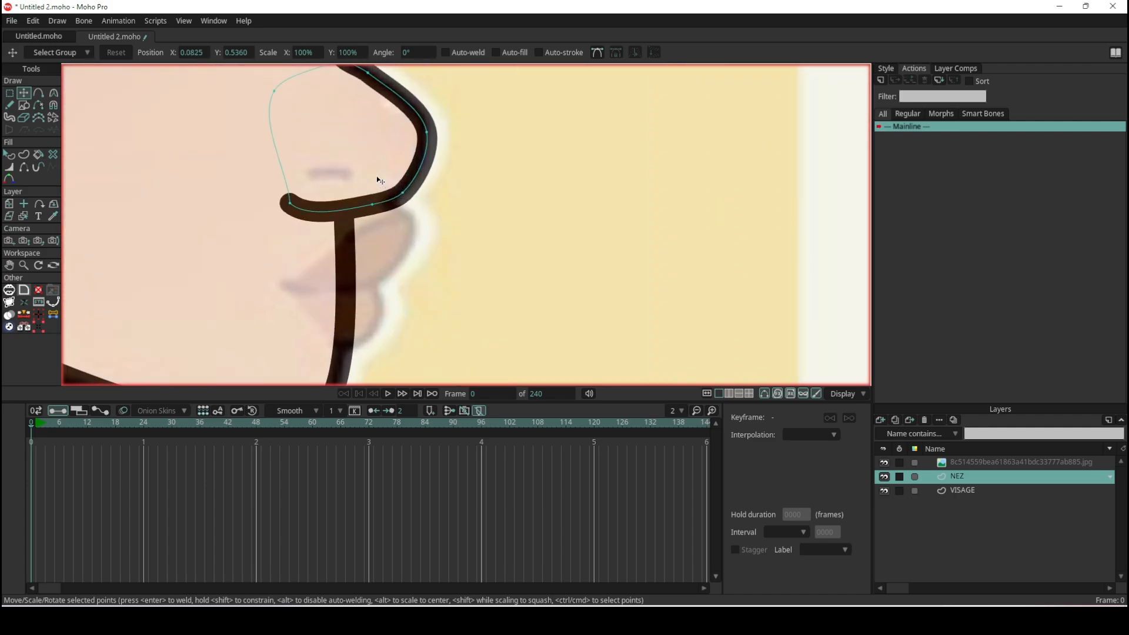
pyautogui.scroll(1, 377, 175)
pyautogui.doubleClick(370, 215)
pyautogui.moveTo(369, 213)
pyautogui.mouseDown()
pyautogui.moveTo(357, 65)
pyautogui.moveTo(373, 164)
pyautogui.moveTo(440, 68)
pyautogui.moveTo(427, 163)
pyautogui.mouseUp()
pyautogui.moveTo(363, 176); pyautogui.dragTo(374, 211)
pyautogui.scroll(-2, 354, 203)
pyautogui.scroll(1, 354, 203)
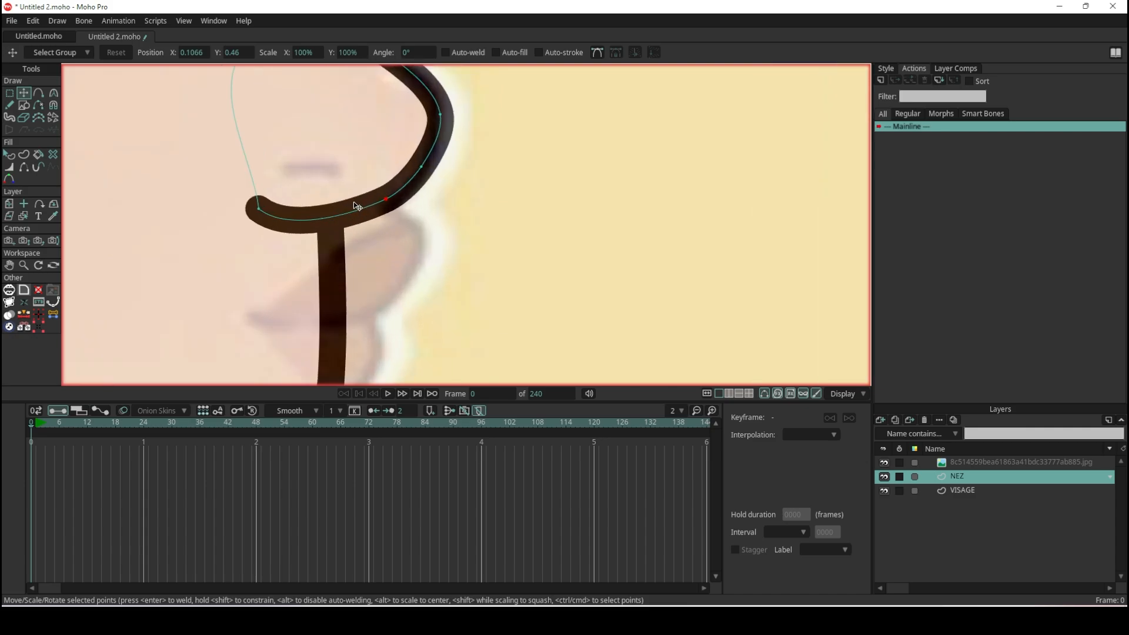
pyautogui.scroll(3, 354, 203)
pyautogui.moveTo(197, 221); pyautogui.dragTo(192, 185)
pyautogui.hotkey('ctrl', 'z')
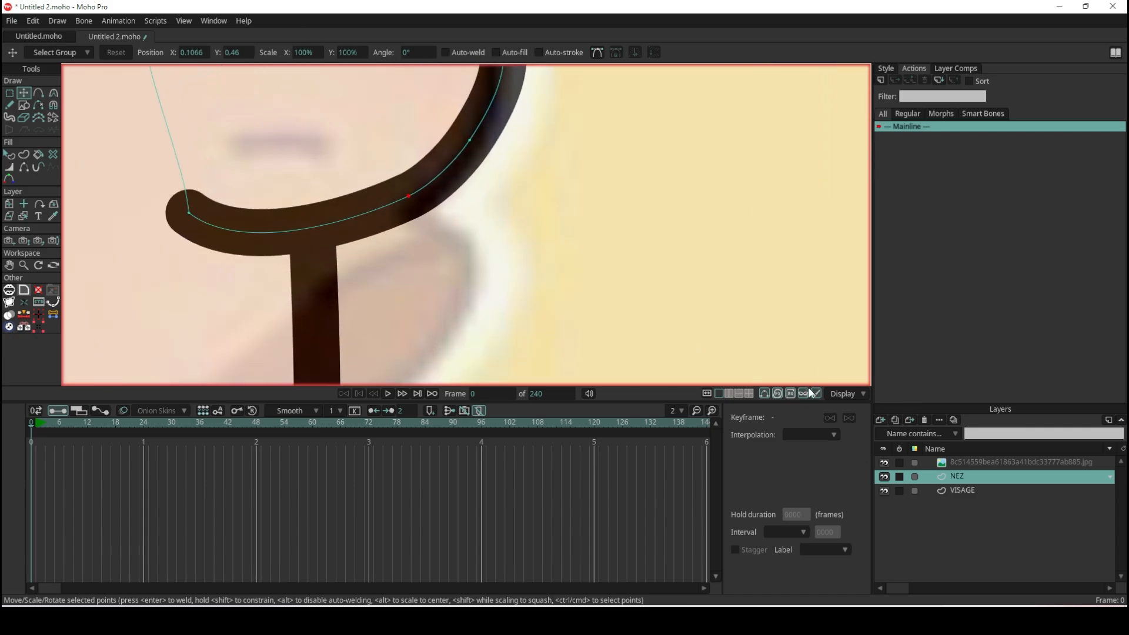
# - Duplicate the reference image layer and set the copy's opacity to 100%
pyautogui.click(957, 460)
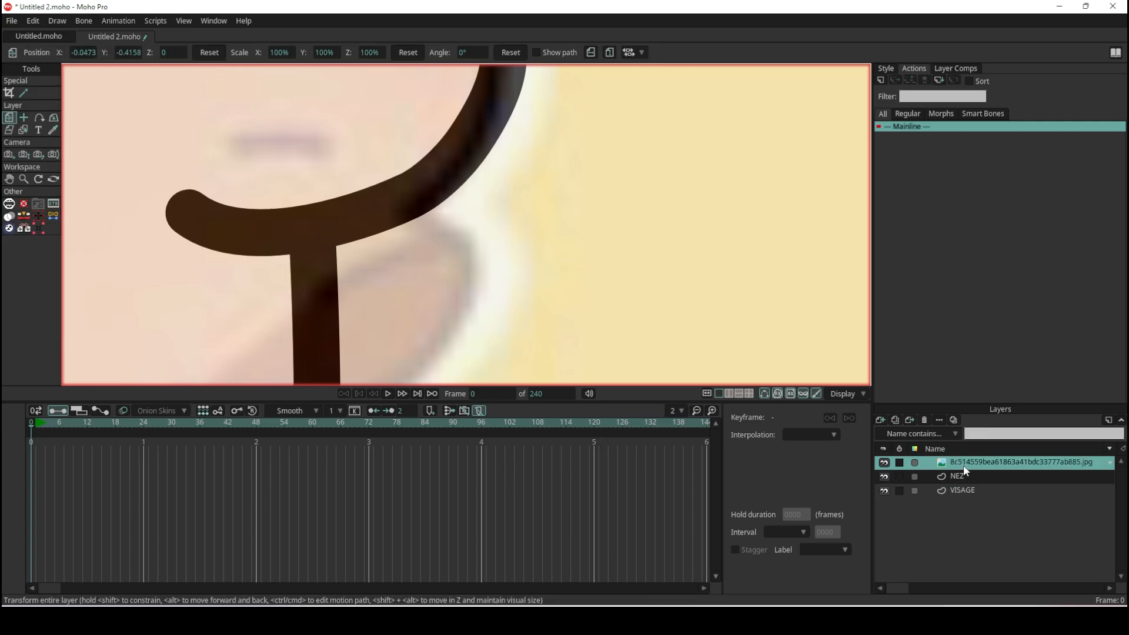
pyautogui.click(894, 418)
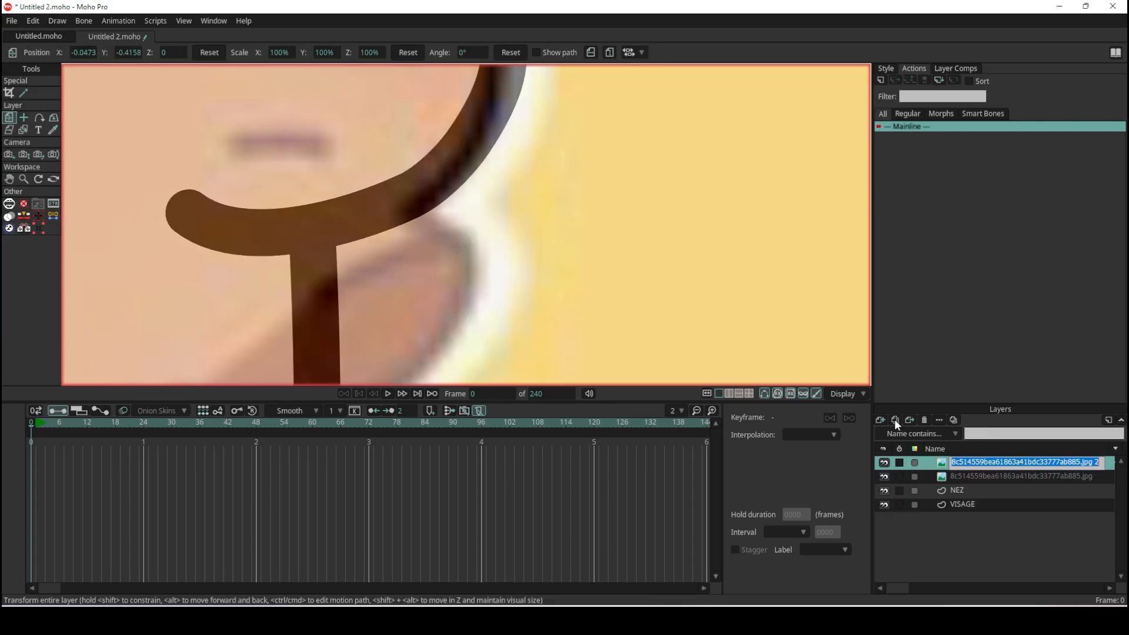
pyautogui.doubleClick(940, 465)
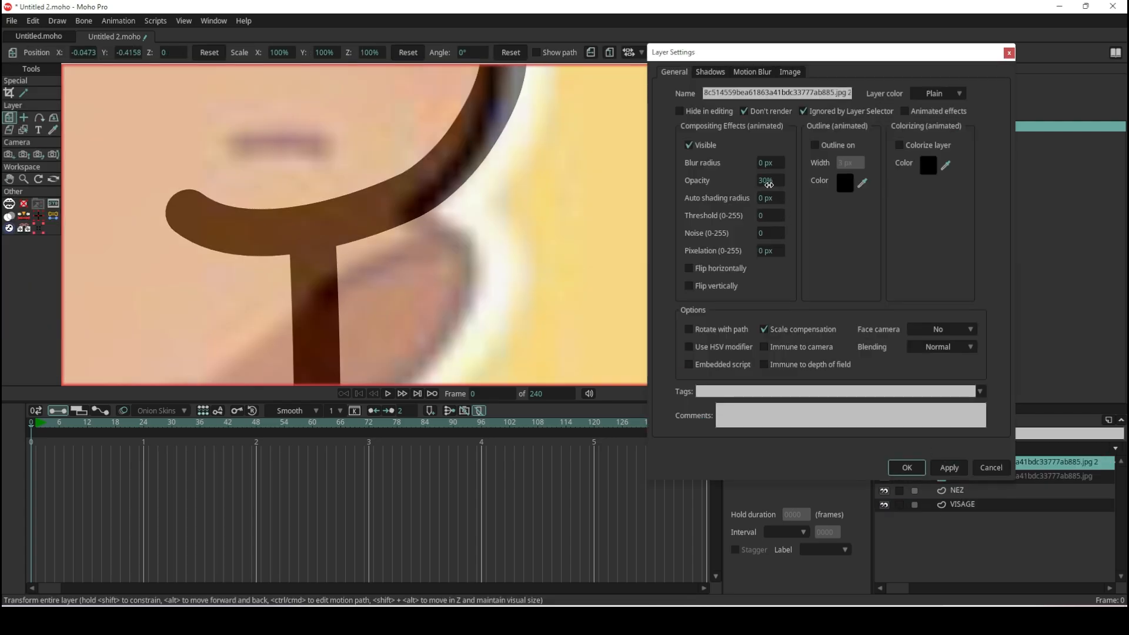
pyautogui.click(768, 183)
pyautogui.write('100')
pyautogui.press('Return')
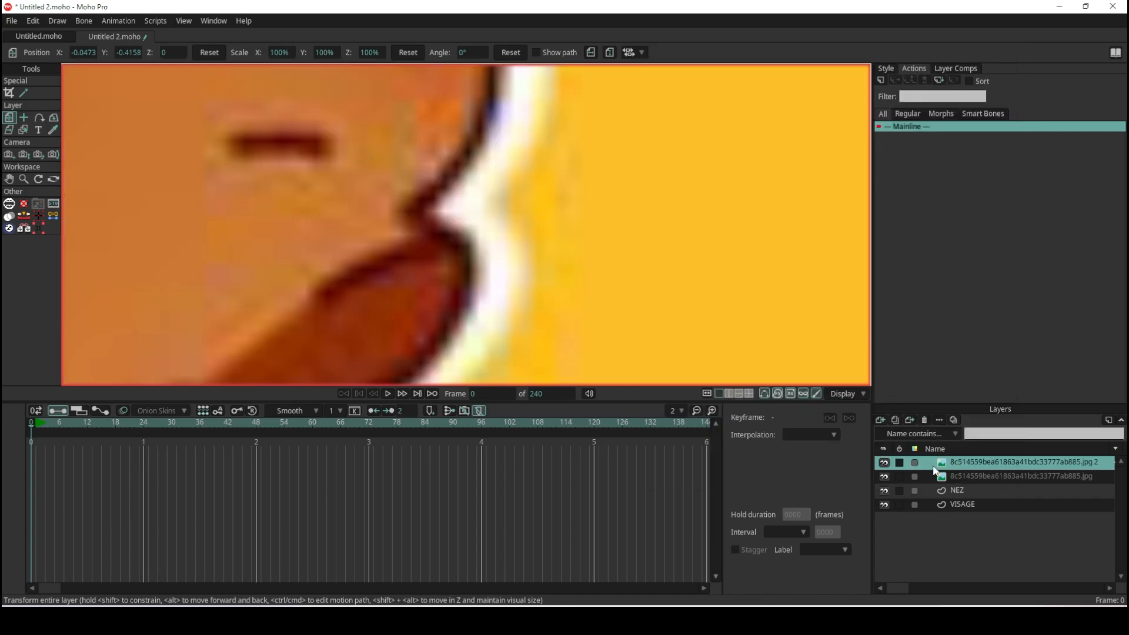
# - Move the opaque reference copy horizontally beside the drawing, to about X 1.38, and examine its nose and lip profile
pyautogui.scroll(-10, 230, 161)
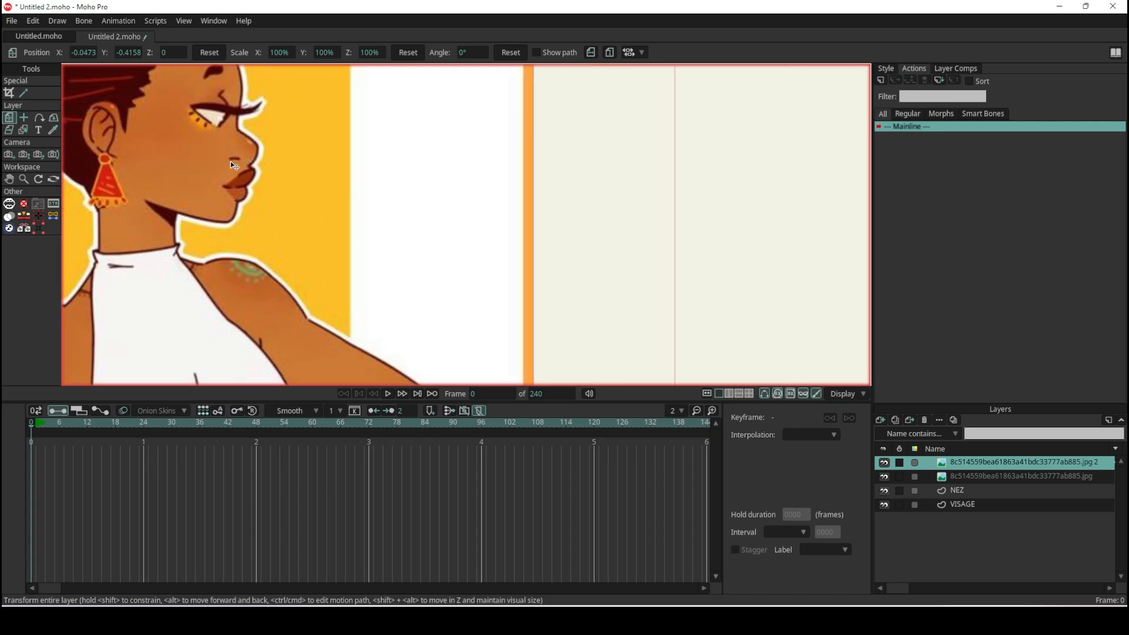
pyautogui.moveTo(251, 233); pyautogui.dragTo(361, 237)
pyautogui.scroll(10, 378, 205)
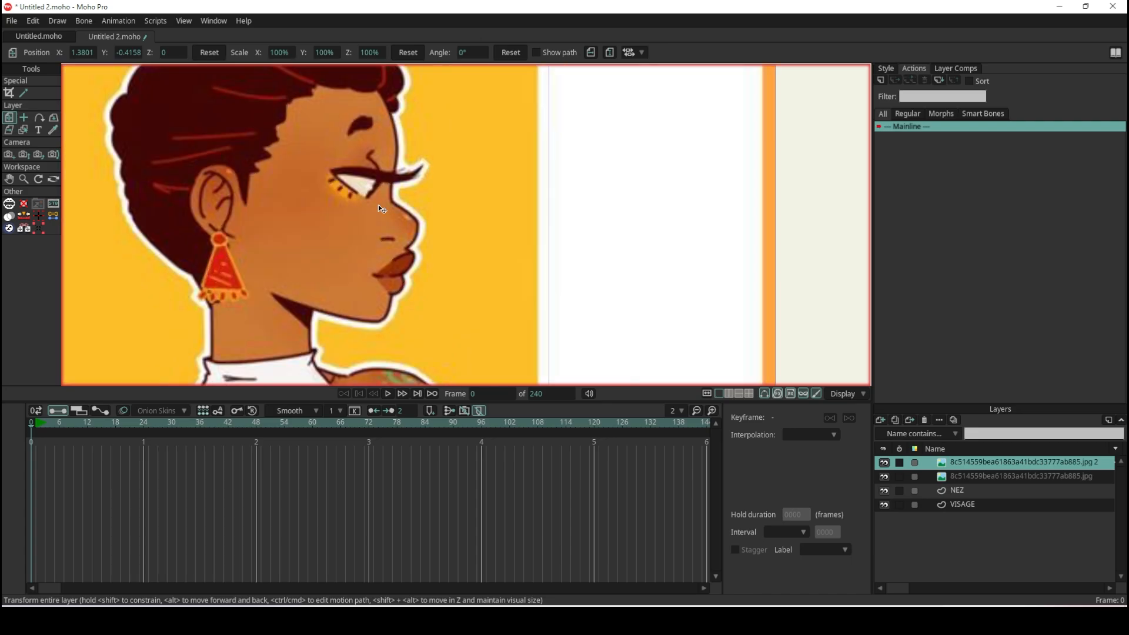
pyautogui.scroll(4, 400, 248)
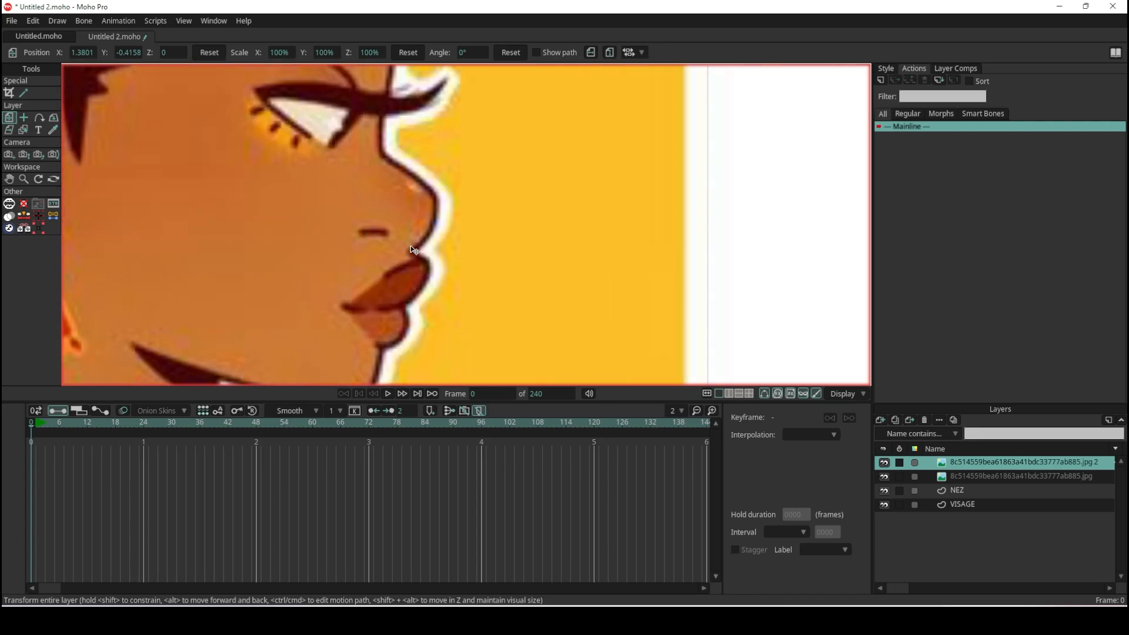
pyautogui.scroll(-8, 364, 235)
pyautogui.scroll(12, 302, 235)
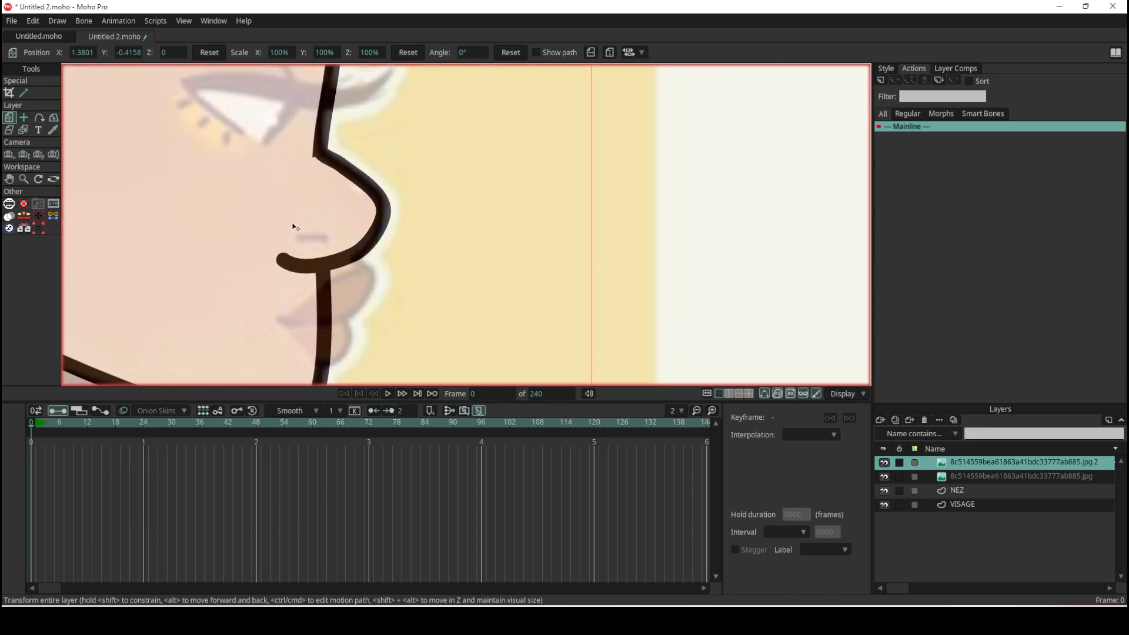
# - On the NEZ layer, move the nose's lower point onto the face line and hide the leftover edge behind it
pyautogui.click(325, 259)
pyautogui.scroll(2, 292, 264)
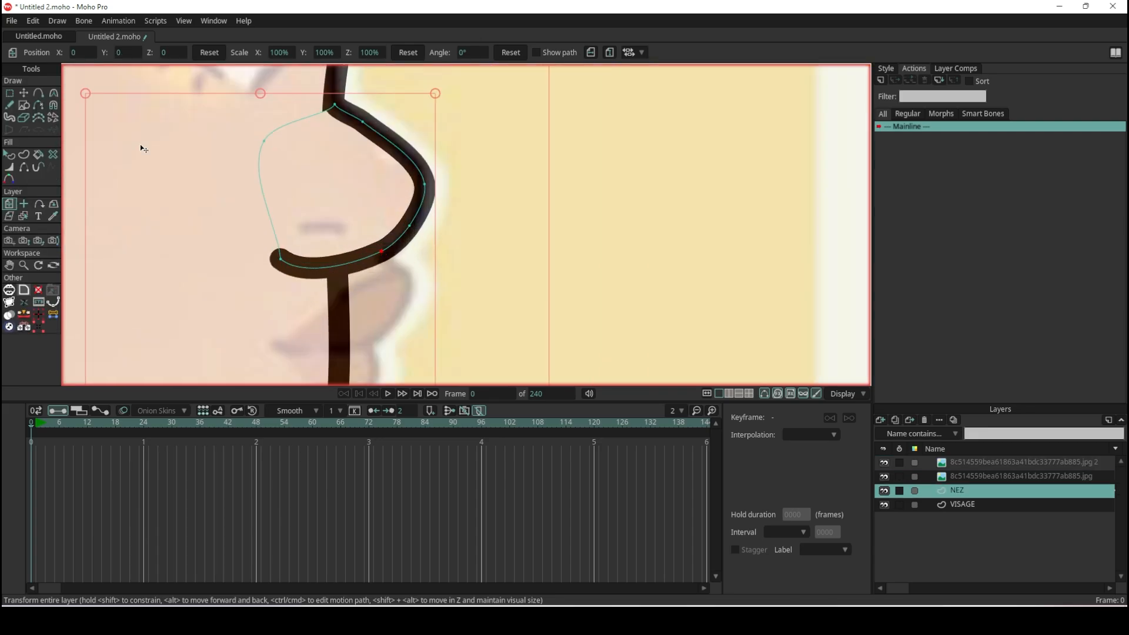
pyautogui.click(24, 93)
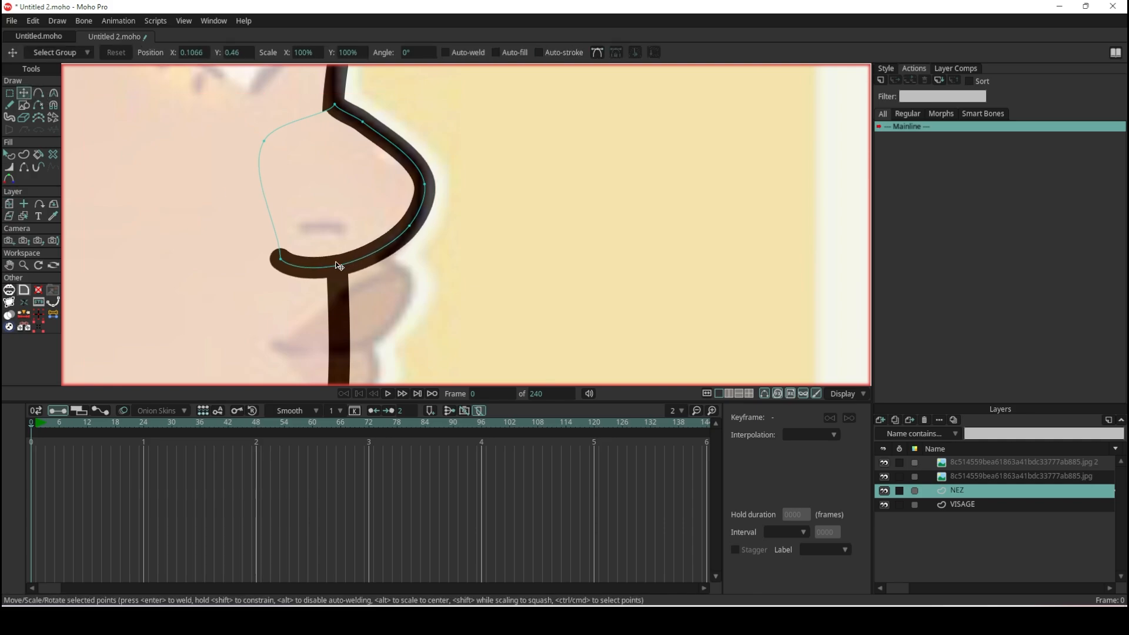
pyautogui.press('h')
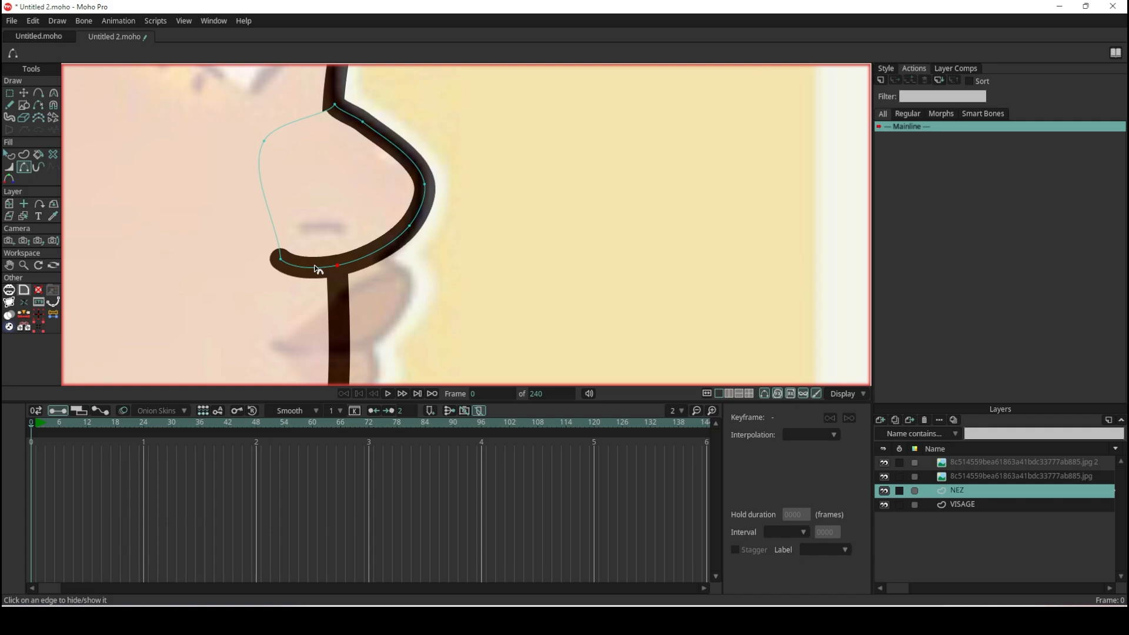
pyautogui.click(315, 267)
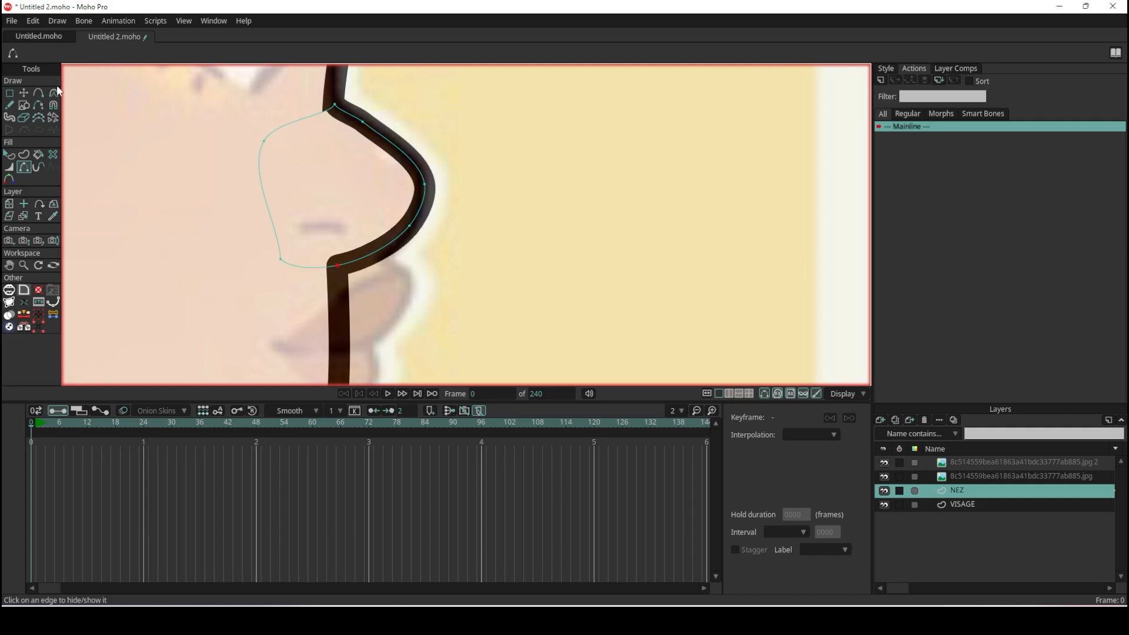
pyautogui.click(24, 92)
pyautogui.scroll(3, 372, 116)
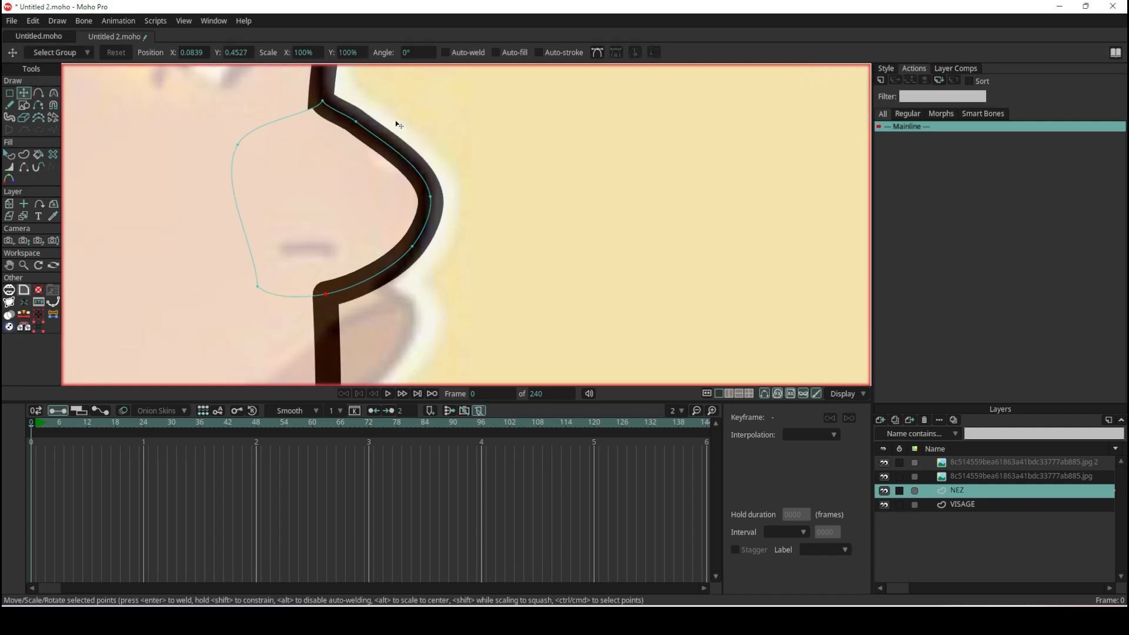
# - Compare the drawn eyebrow with the eyebrow's shape in the opaque reference copy
pyautogui.click(343, 128)
pyautogui.scroll(-5, 399, 149)
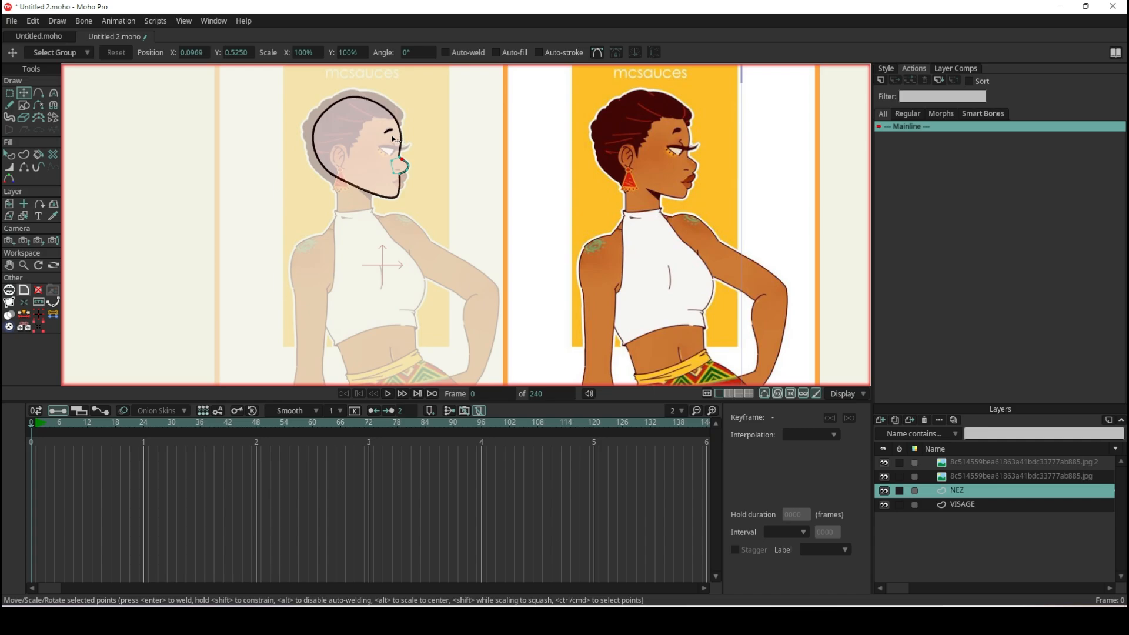
pyautogui.scroll(6, 393, 139)
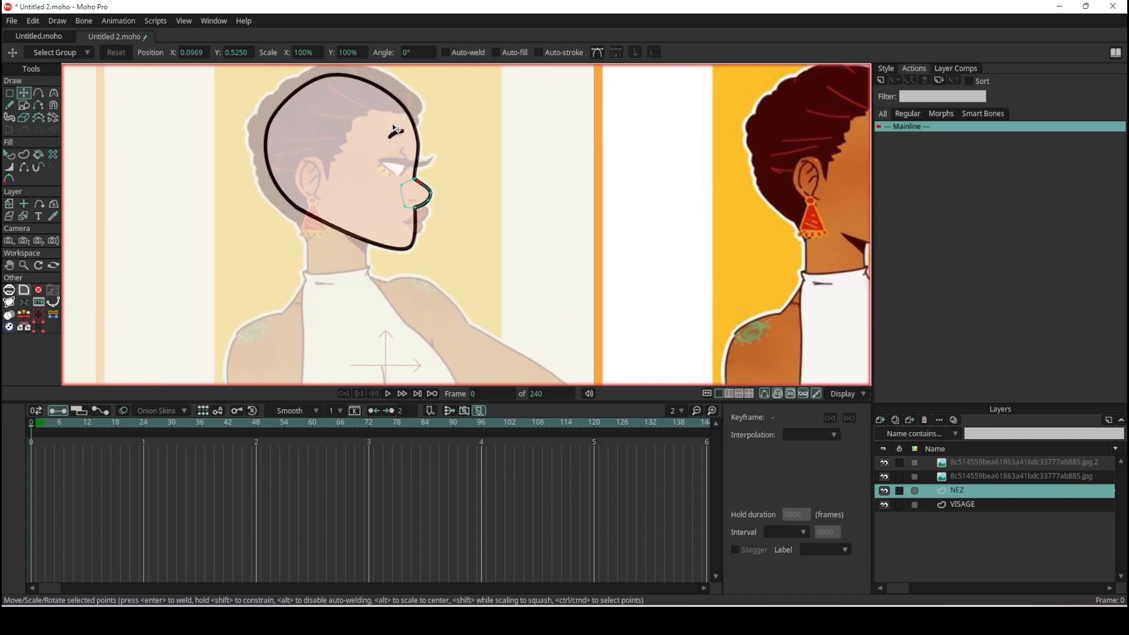
pyautogui.scroll(-6, 392, 156)
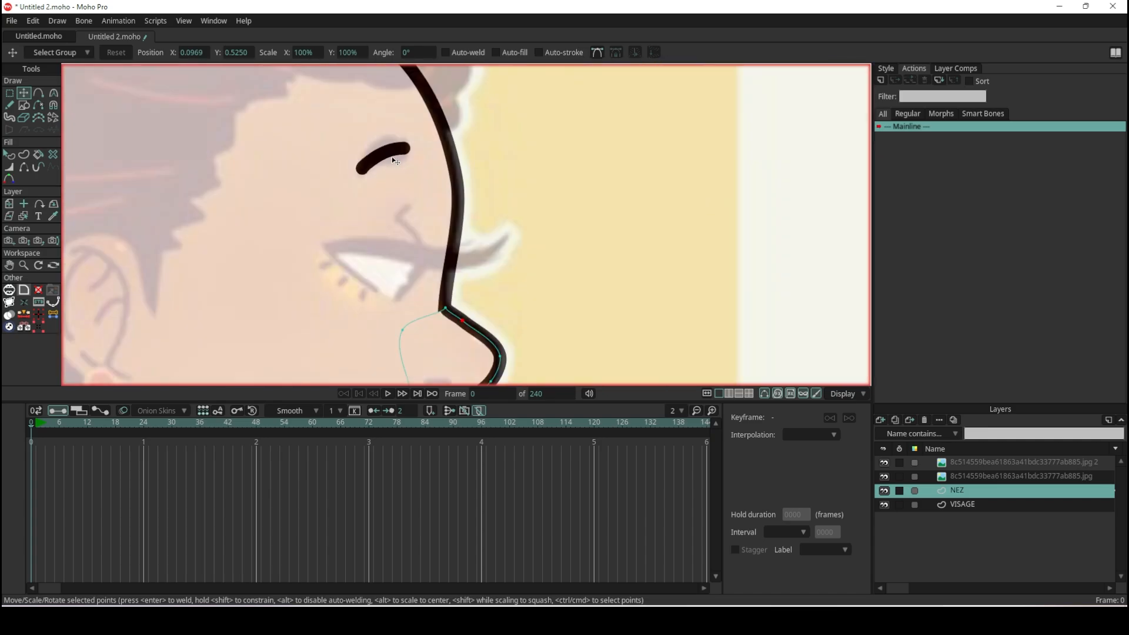
pyautogui.scroll(6, 812, 188)
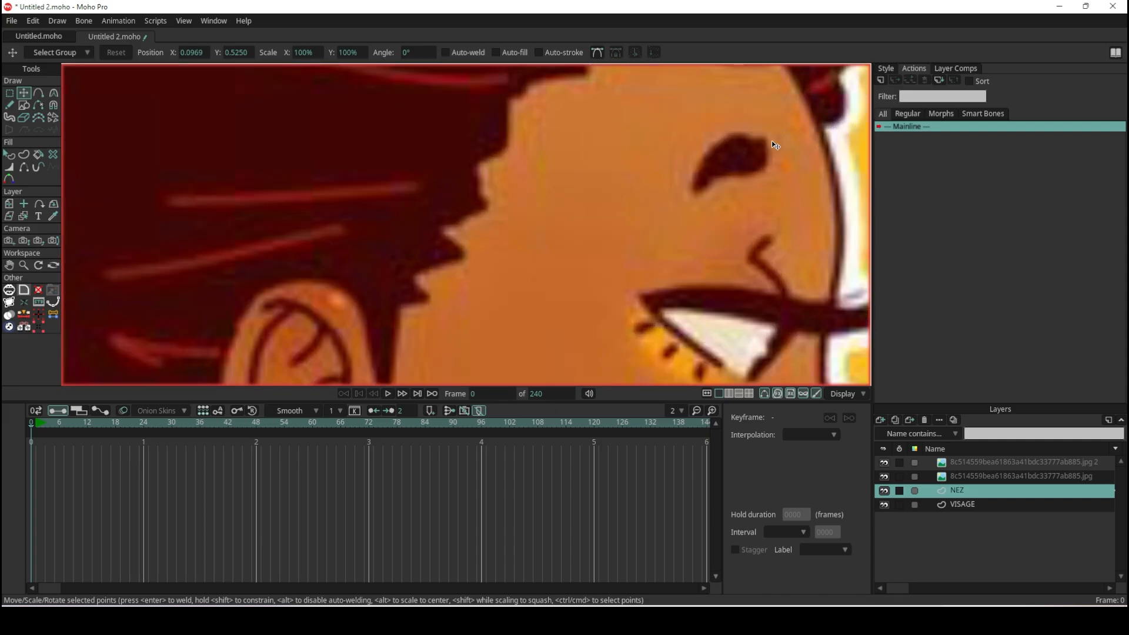
pyautogui.scroll(3, 782, 149)
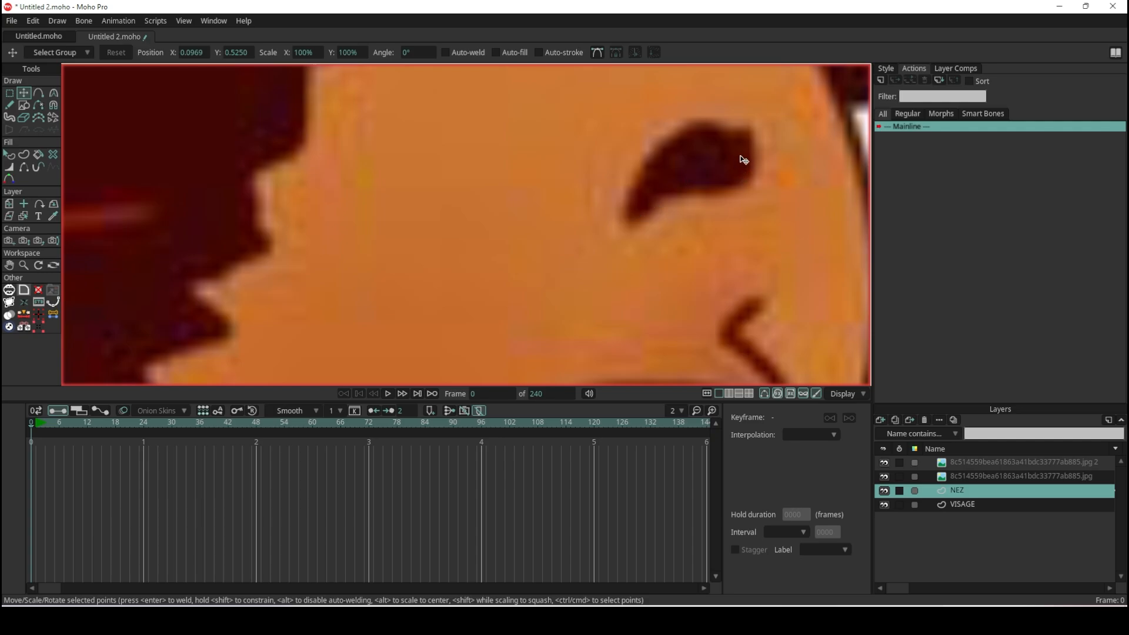
pyautogui.scroll(-5, 750, 141)
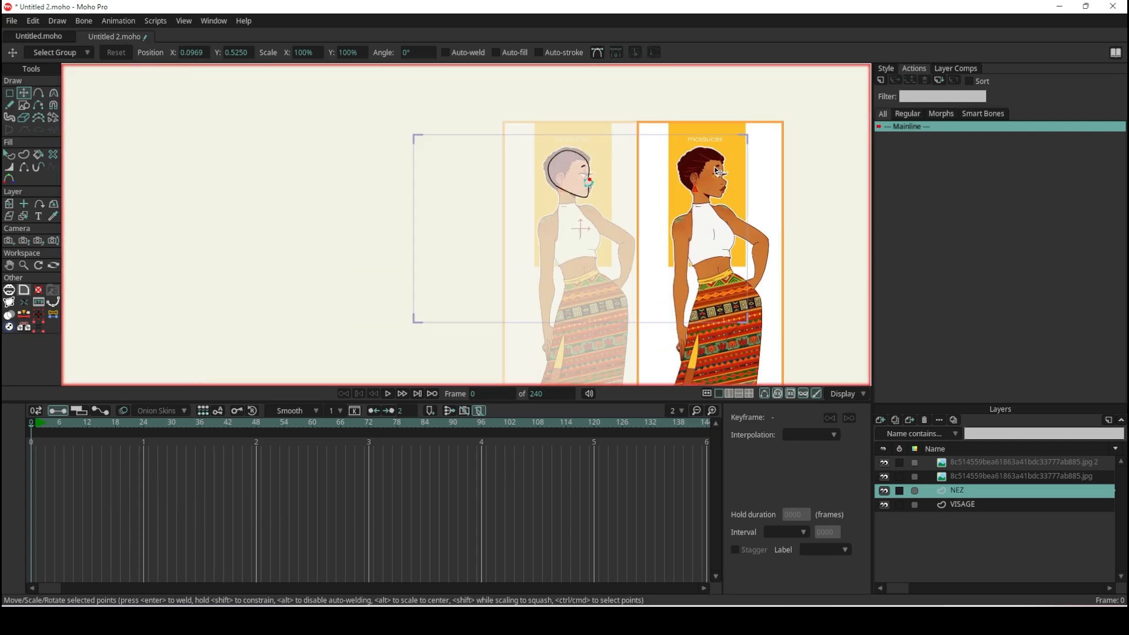
pyautogui.scroll(4, 567, 89)
pyautogui.scroll(-4, 568, 94)
pyautogui.scroll(7, 570, 112)
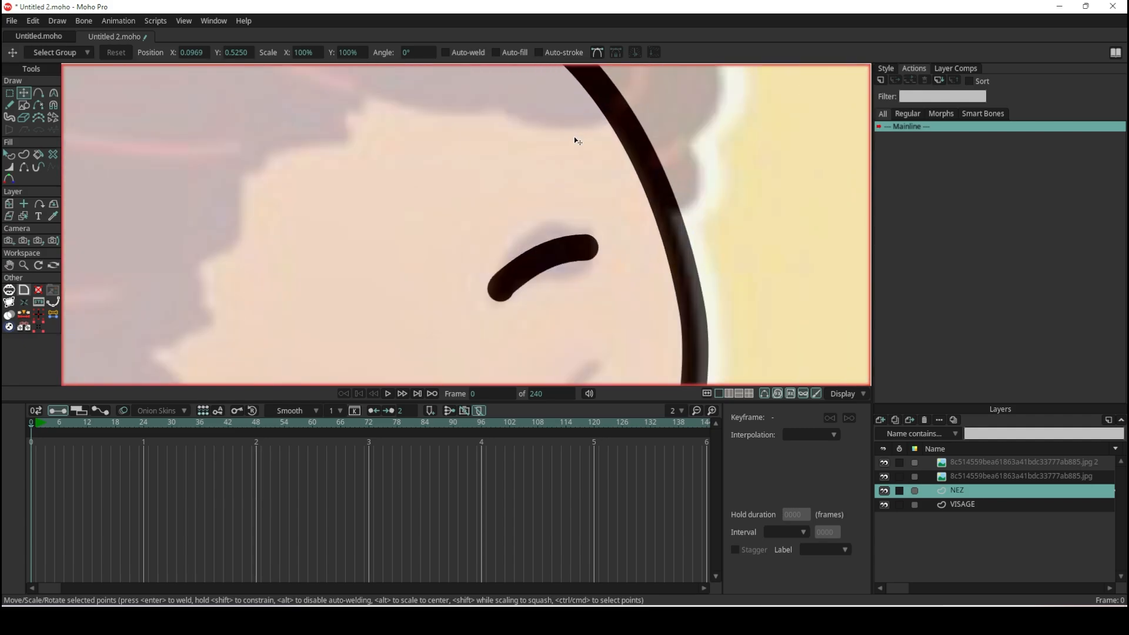
# - On the VISAGE layer, move the eyebrow's middle point to its centre and taper the stroke from a thick front to a thin lower tip
pyautogui.keyDown('alt'); pyautogui.rightClick(557, 256); pyautogui.keyUp('alt')
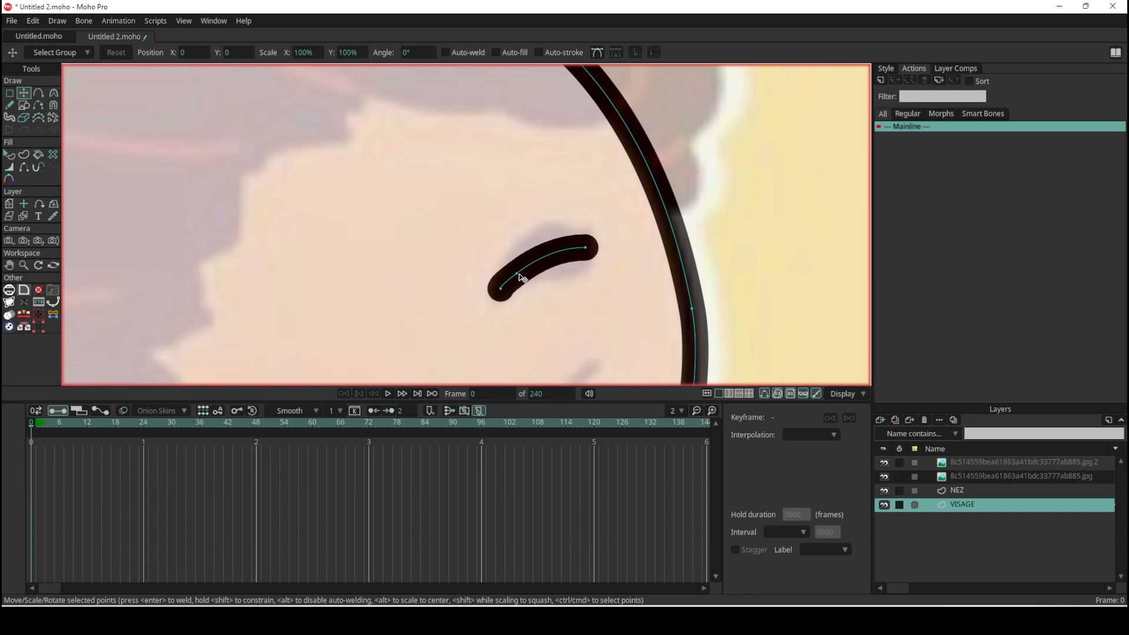
pyautogui.moveTo(519, 274); pyautogui.dragTo(545, 257)
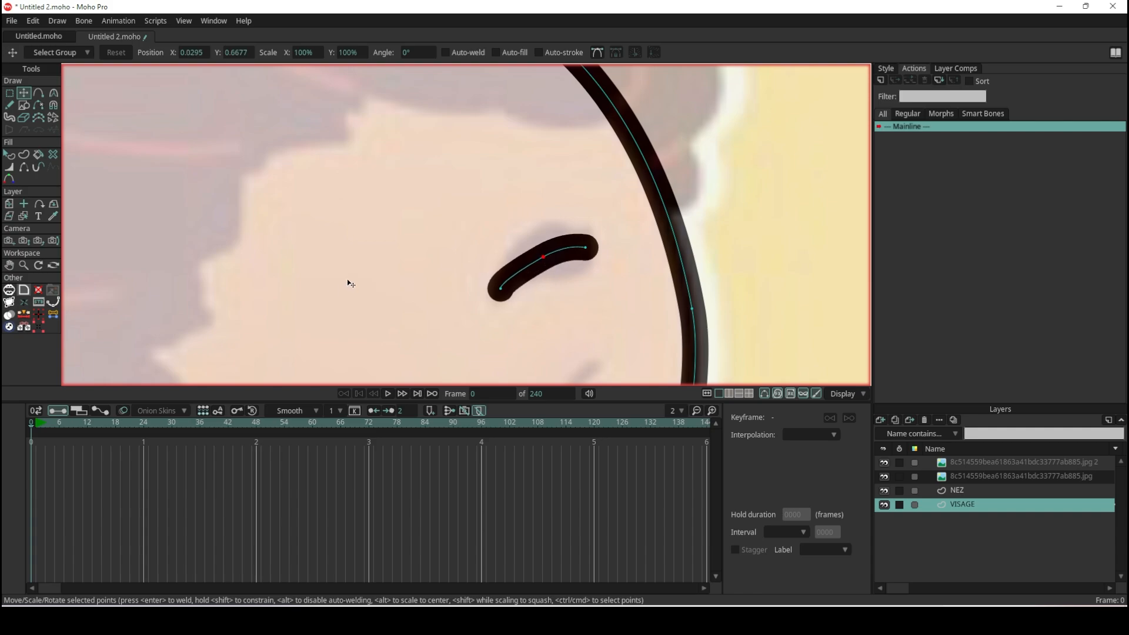
pyautogui.click(12, 169)
pyautogui.scroll(3, 558, 284)
pyautogui.moveTo(412, 284)
pyautogui.mouseDown()
pyautogui.moveTo(377, 288)
pyautogui.moveTo(401, 285)
pyautogui.mouseUp()
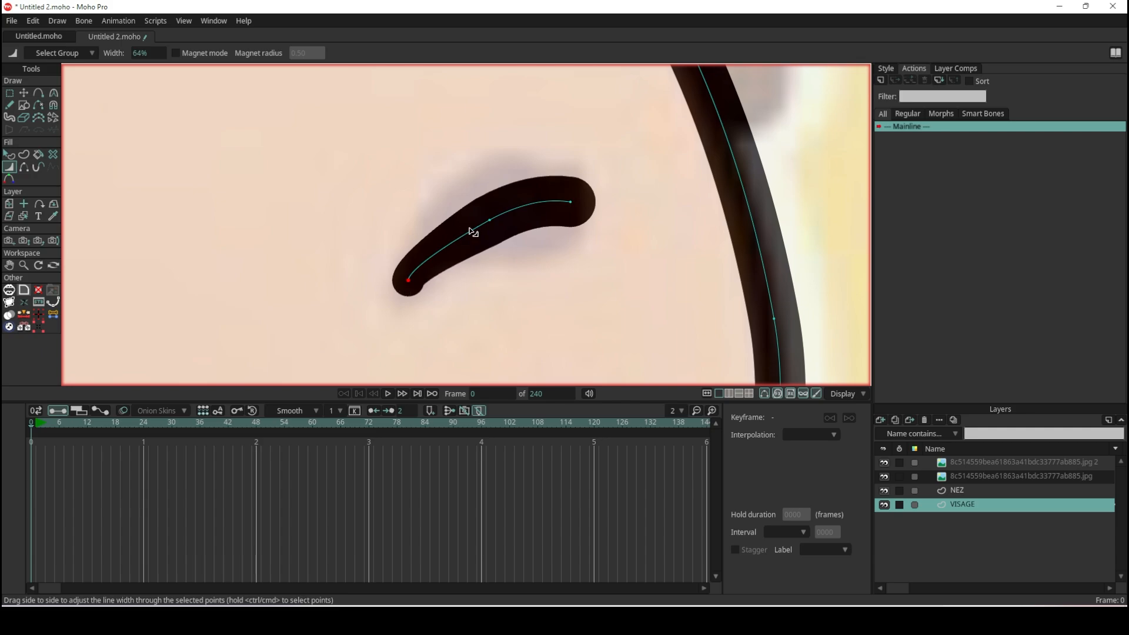
pyautogui.moveTo(491, 225); pyautogui.dragTo(600, 207)
pyautogui.moveTo(489, 232)
pyautogui.mouseDown()
pyautogui.moveTo(504, 231)
pyautogui.moveTo(487, 237)
pyautogui.mouseUp()
pyautogui.moveTo(409, 282); pyautogui.dragTo(461, 296)
# - Set the curvature of the eyebrow's lower end point to about 0.28 and compare the brow with the opaque reference
pyautogui.scroll(2, 461, 296)
pyautogui.press('c')
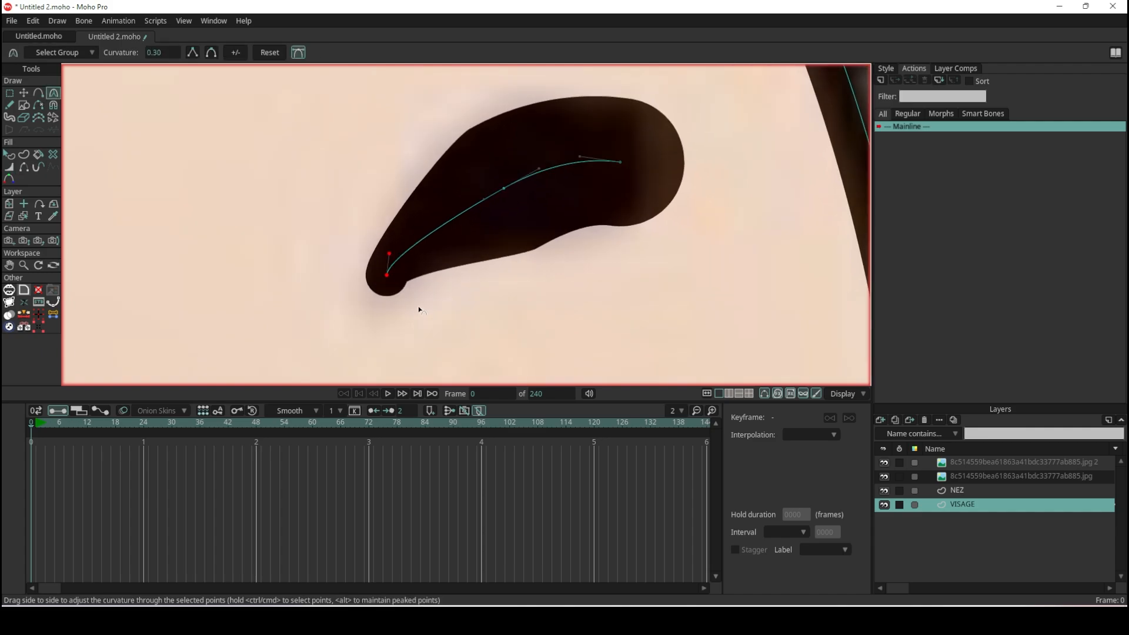
pyautogui.moveTo(419, 253); pyautogui.dragTo(464, 255)
pyautogui.scroll(-3, 464, 254)
pyautogui.scroll(-3, 464, 254)
pyautogui.scroll(8, 647, 247)
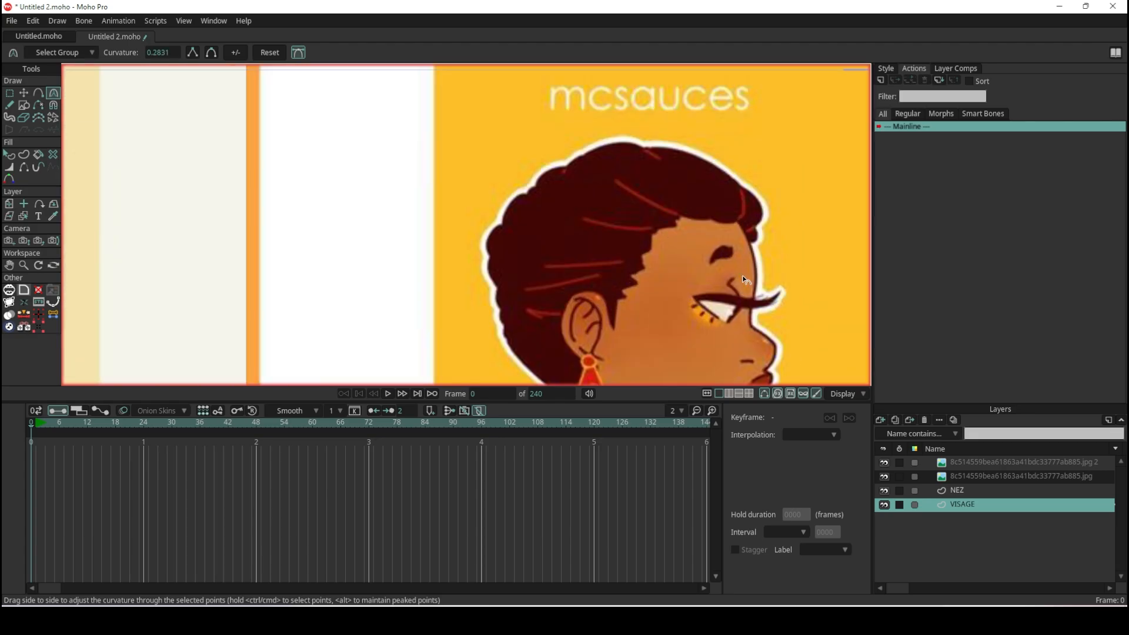
pyautogui.scroll(-5, 676, 231)
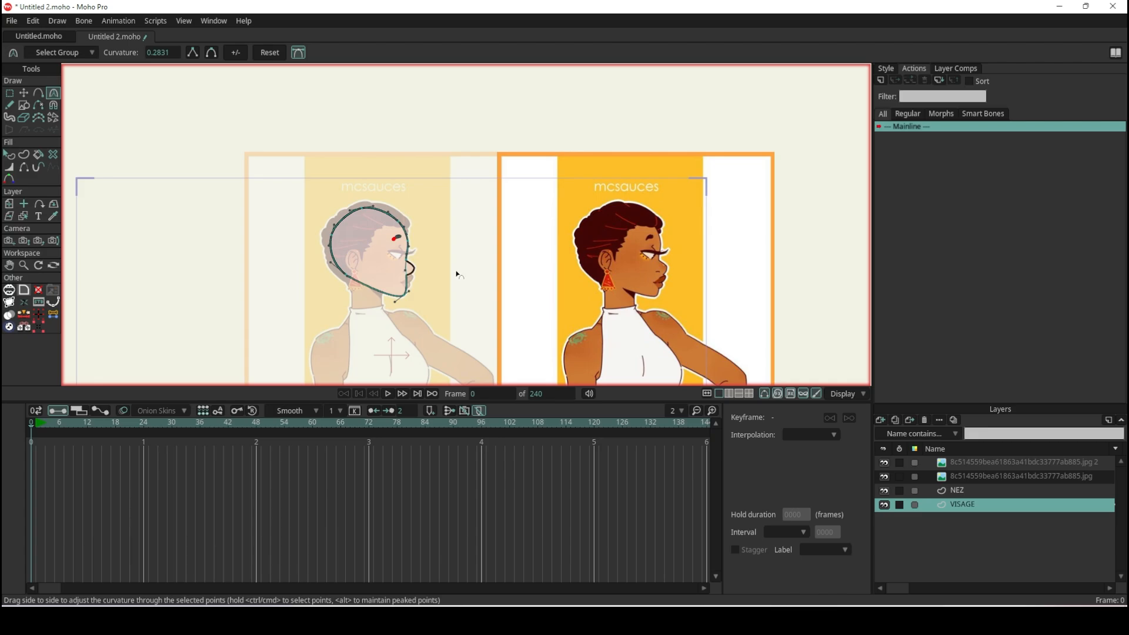
pyautogui.scroll(6, 344, 206)
pyautogui.scroll(4, 344, 206)
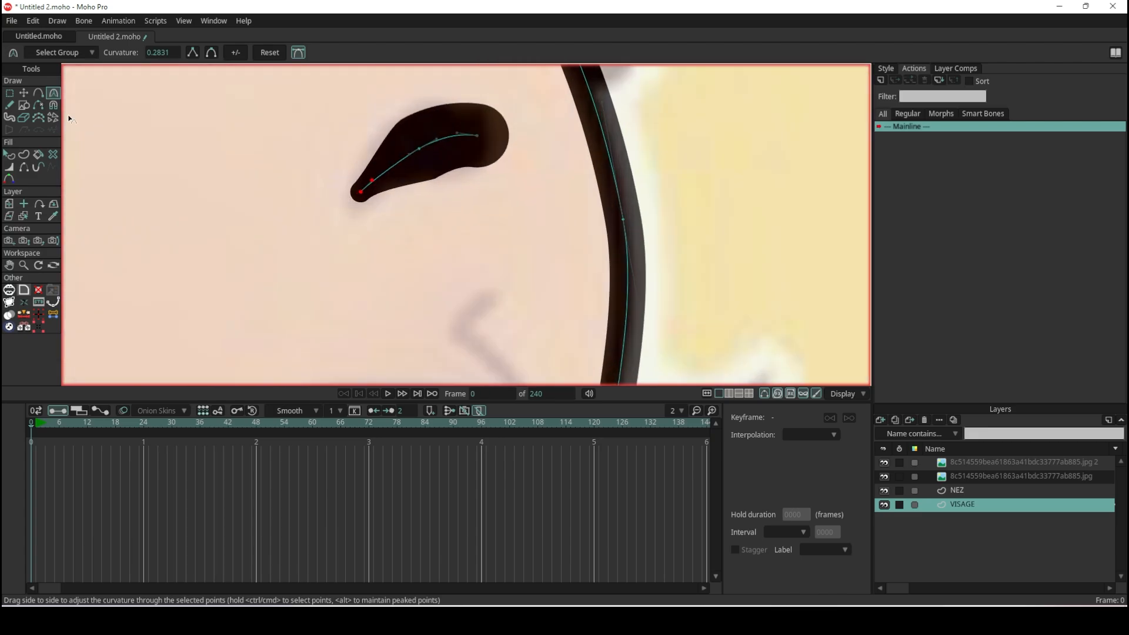
# - Move the eyebrow's lower tip to about X 0.01, Y 0.65
pyautogui.click(23, 93)
pyautogui.scroll(3, 257, 138)
pyautogui.moveTo(438, 240); pyautogui.dragTo(436, 242)
pyautogui.scroll(-10, 436, 242)
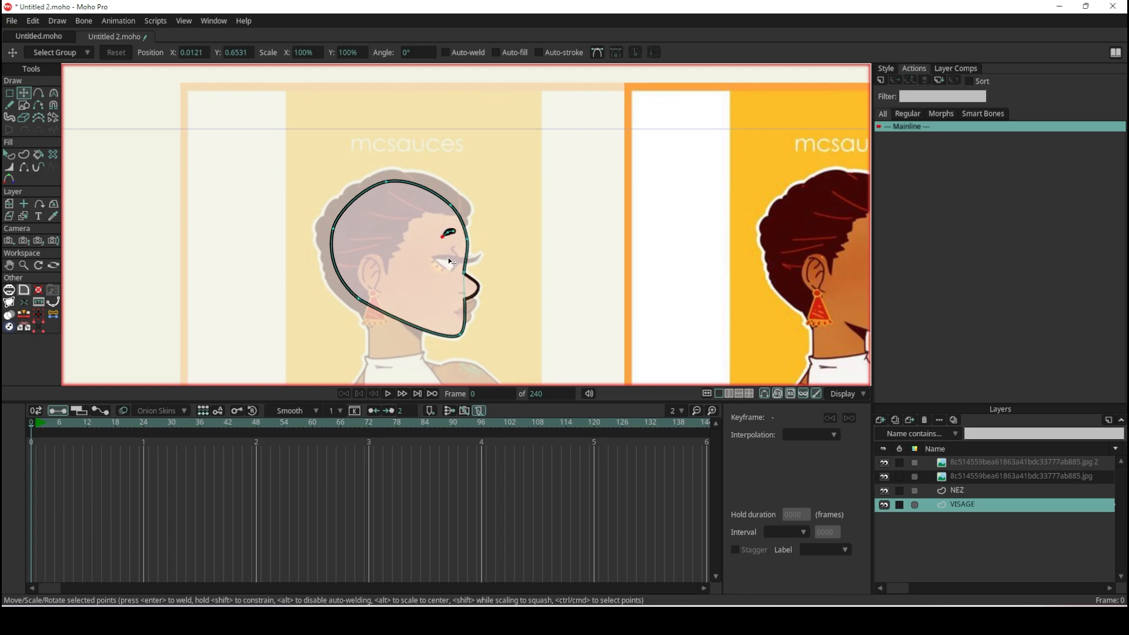
# - On the NEZ layer, draw a short freehand nostril stroke of even thickness over the faded reference's nostril line
pyautogui.scroll(-2, 451, 262)
pyautogui.scroll(8, 491, 276)
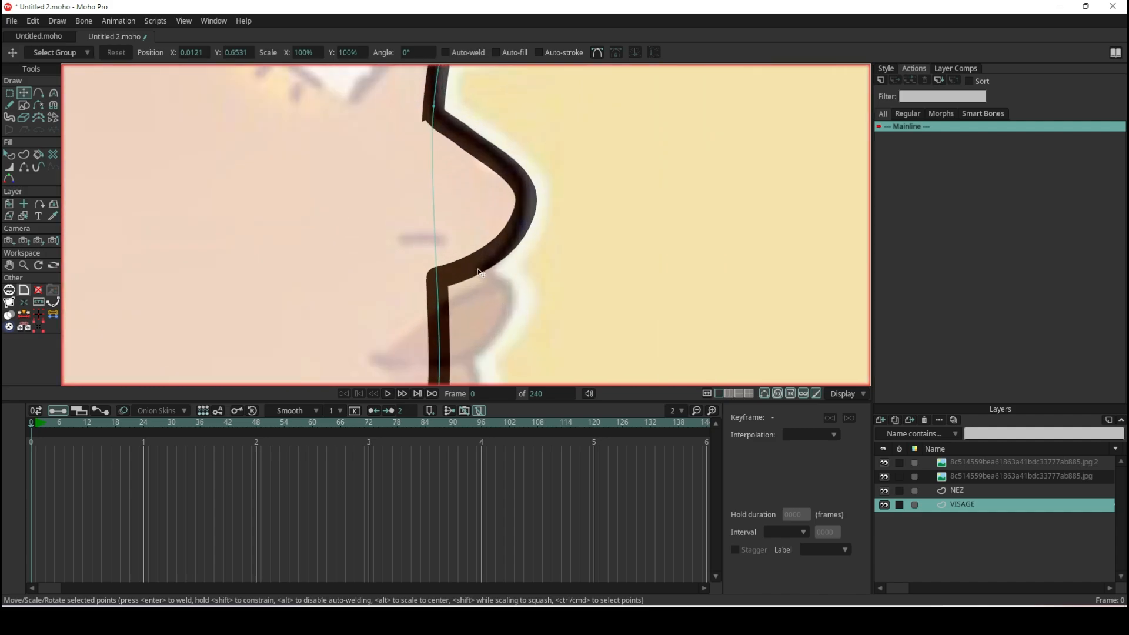
pyautogui.click(963, 492)
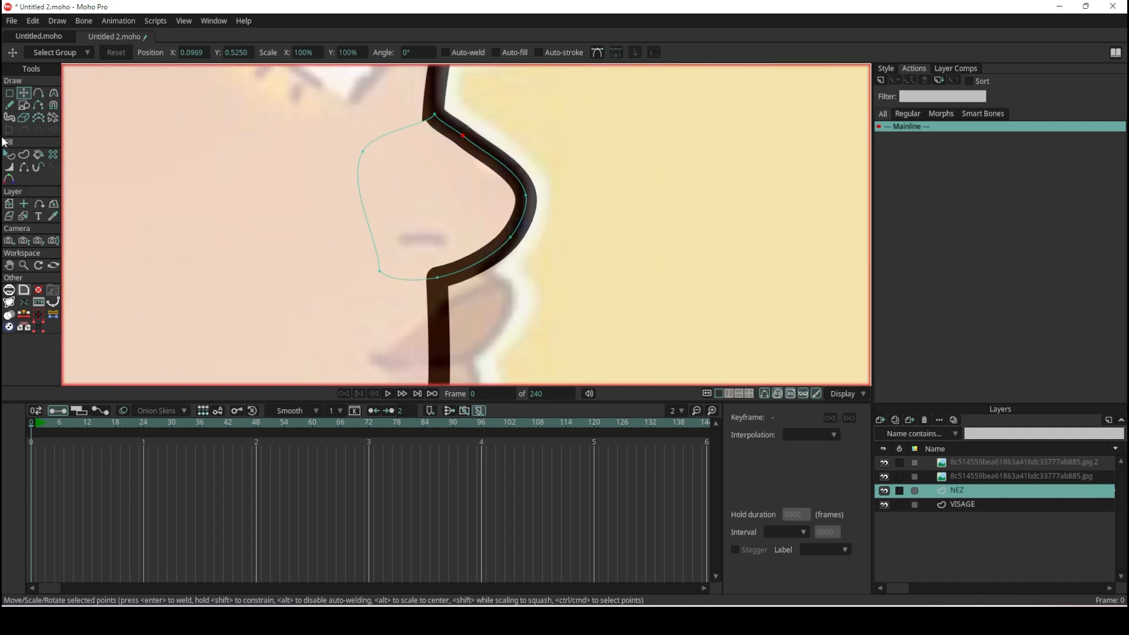
pyautogui.click(9, 104)
pyautogui.scroll(4, 394, 230)
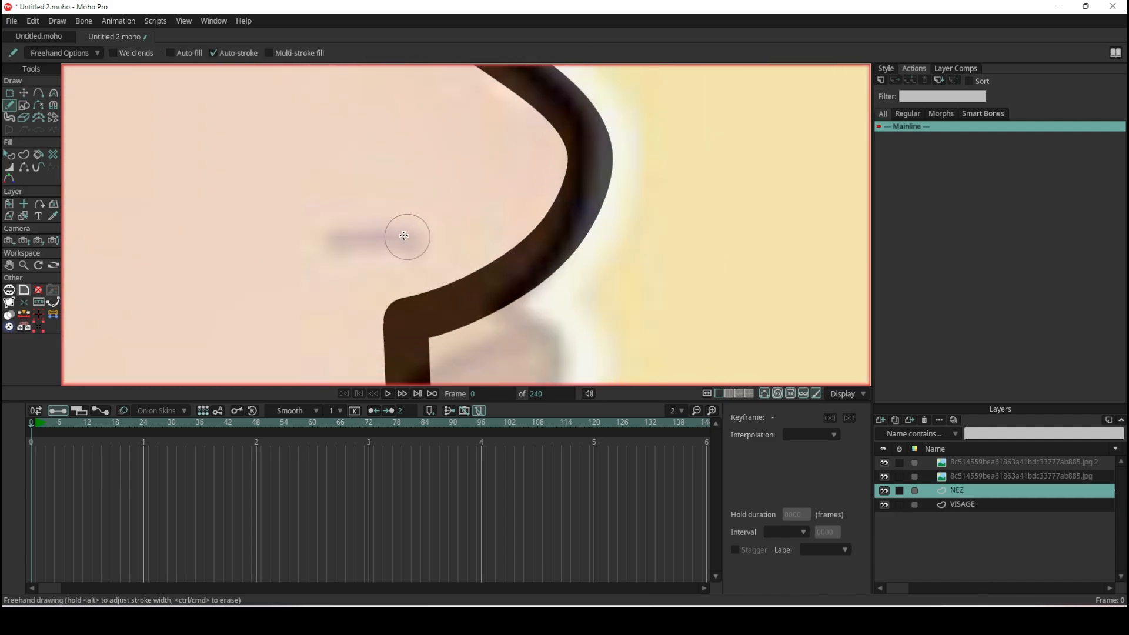
pyautogui.moveTo(401, 237); pyautogui.dragTo(302, 238)
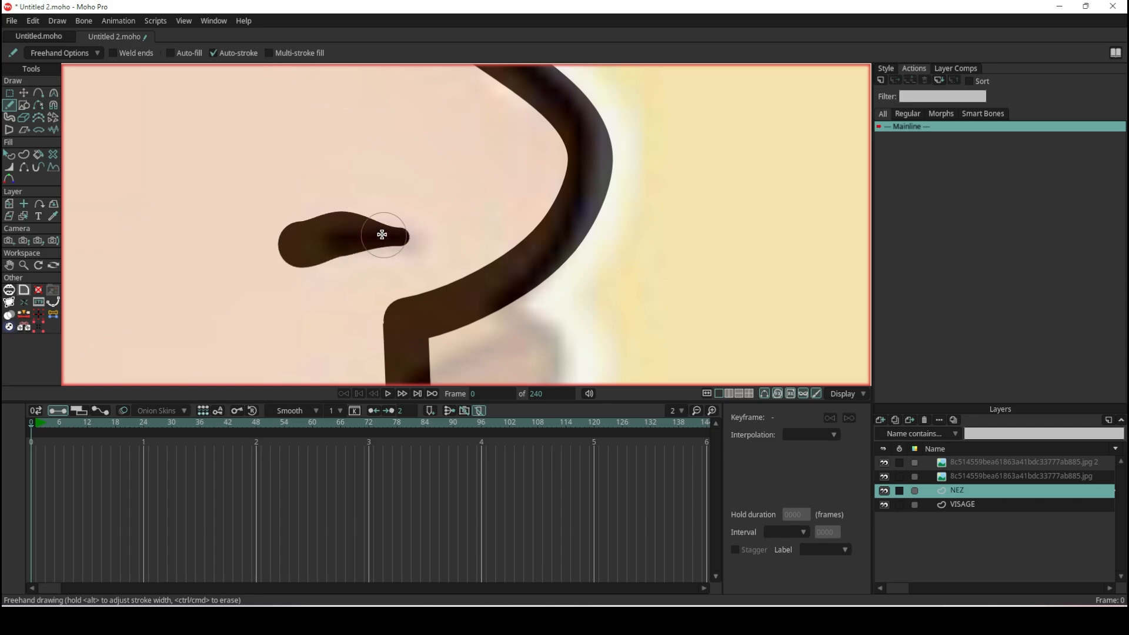
pyautogui.hotkey('ctrl', 'z')
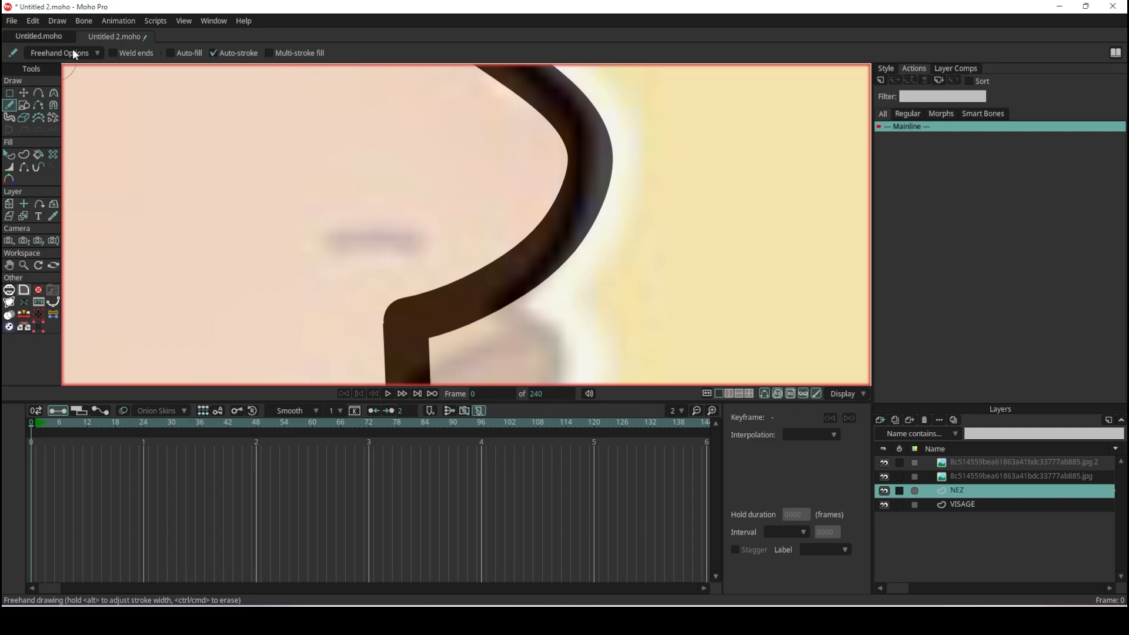
pyautogui.click(66, 53)
pyautogui.click(34, 157)
pyautogui.click(33, 175)
pyautogui.moveTo(413, 235); pyautogui.dragTo(331, 234)
pyautogui.scroll(-4, 402, 201)
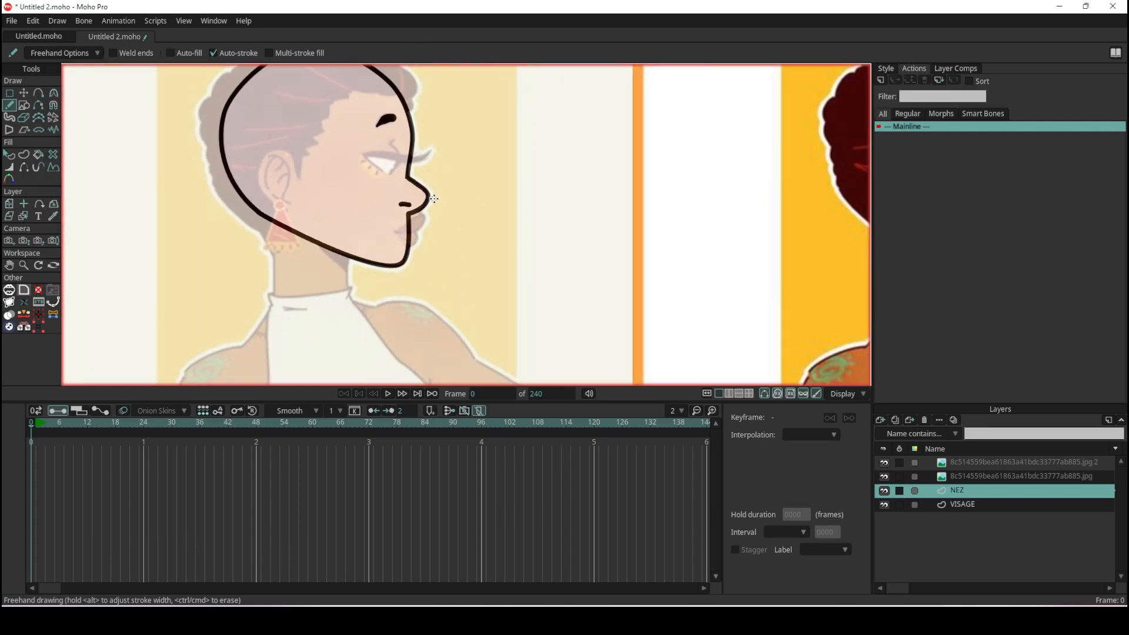
# - On the VISAGE layer, add a point to the jawline where the neck shadow begins
pyautogui.scroll(3, 417, 167)
pyautogui.scroll(-3, 416, 167)
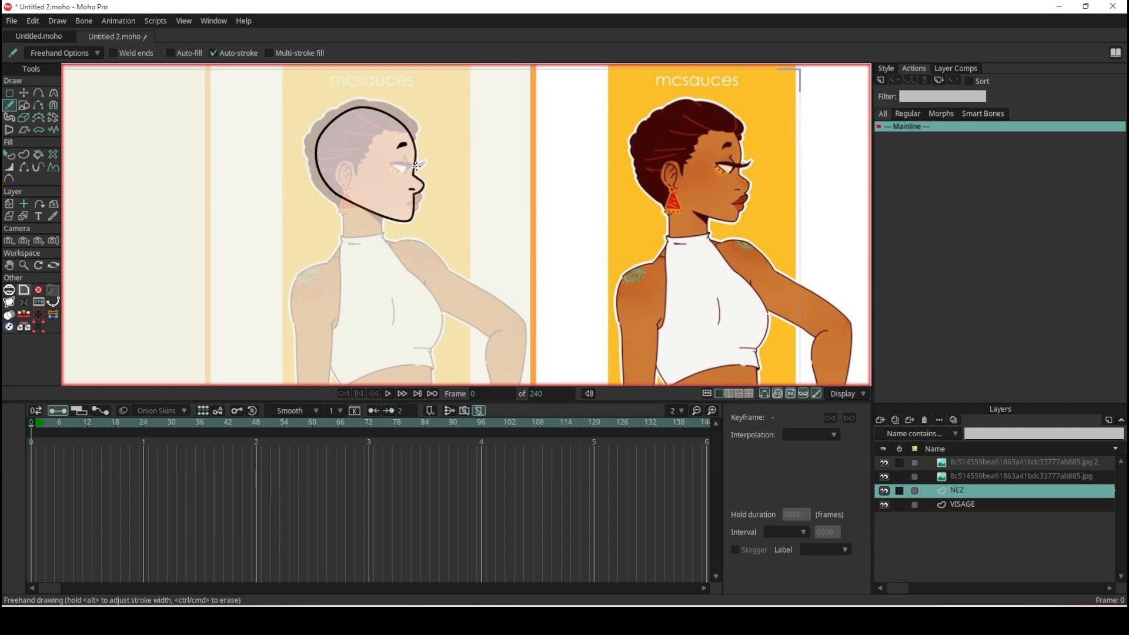
pyautogui.scroll(5, 191, 137)
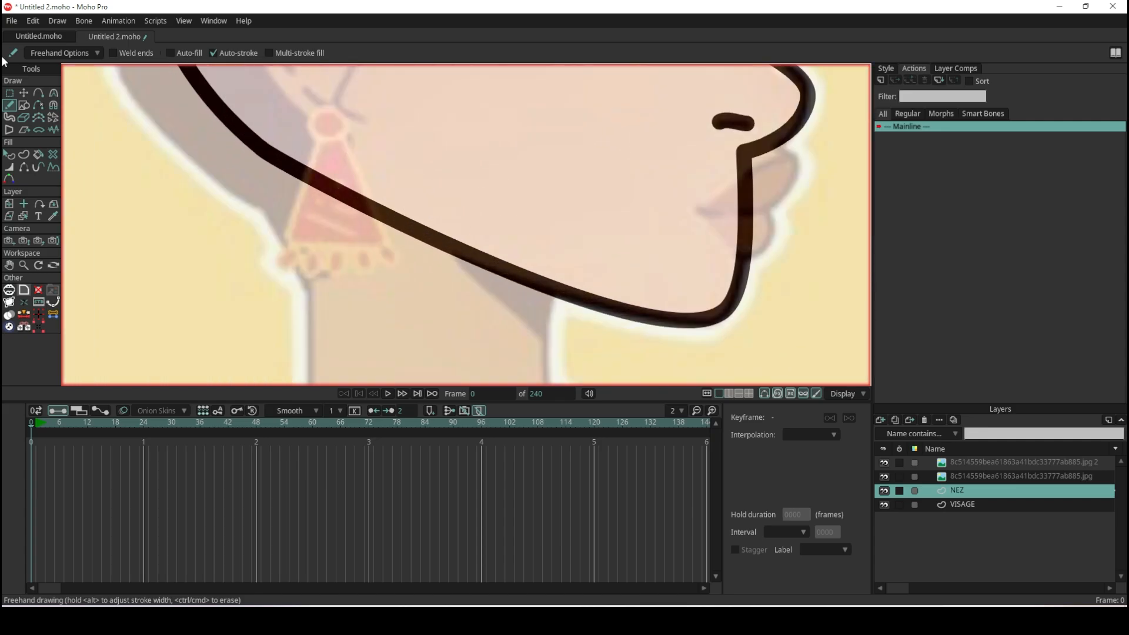
pyautogui.click(26, 91)
pyautogui.keyDown('alt'); pyautogui.rightClick(492, 257); pyautogui.keyUp('alt')
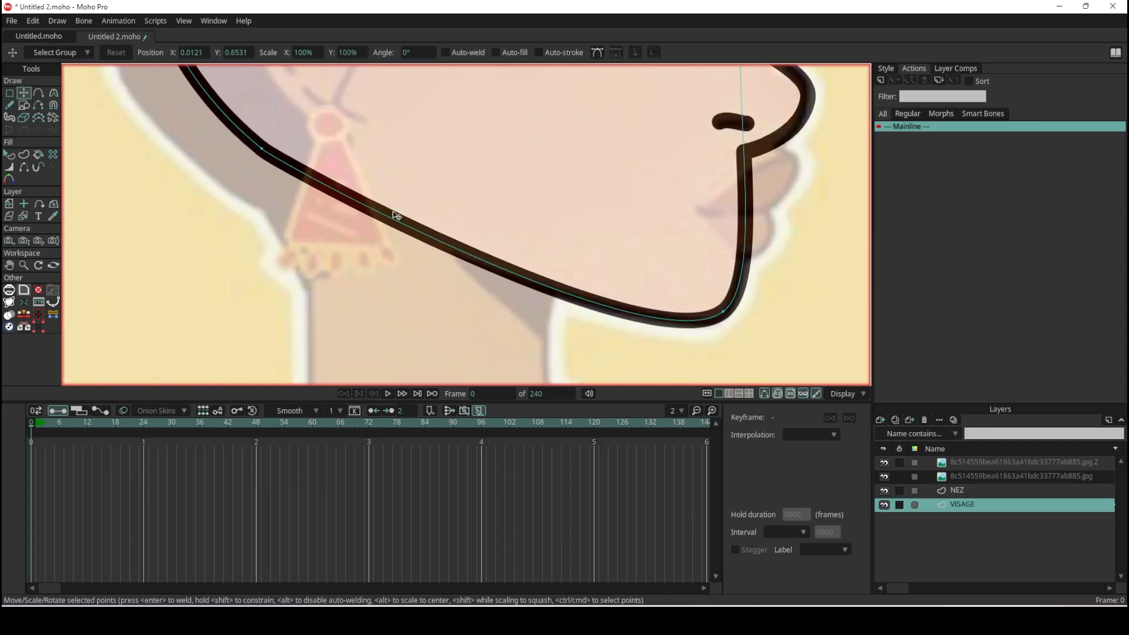
pyautogui.click(38, 92)
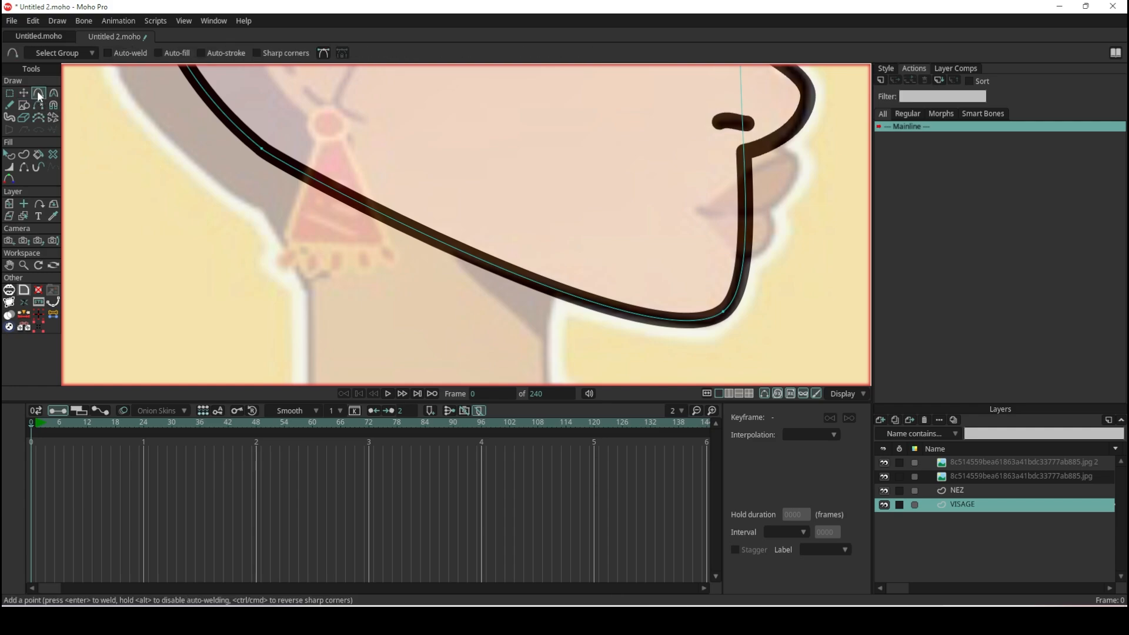
pyautogui.click(455, 247)
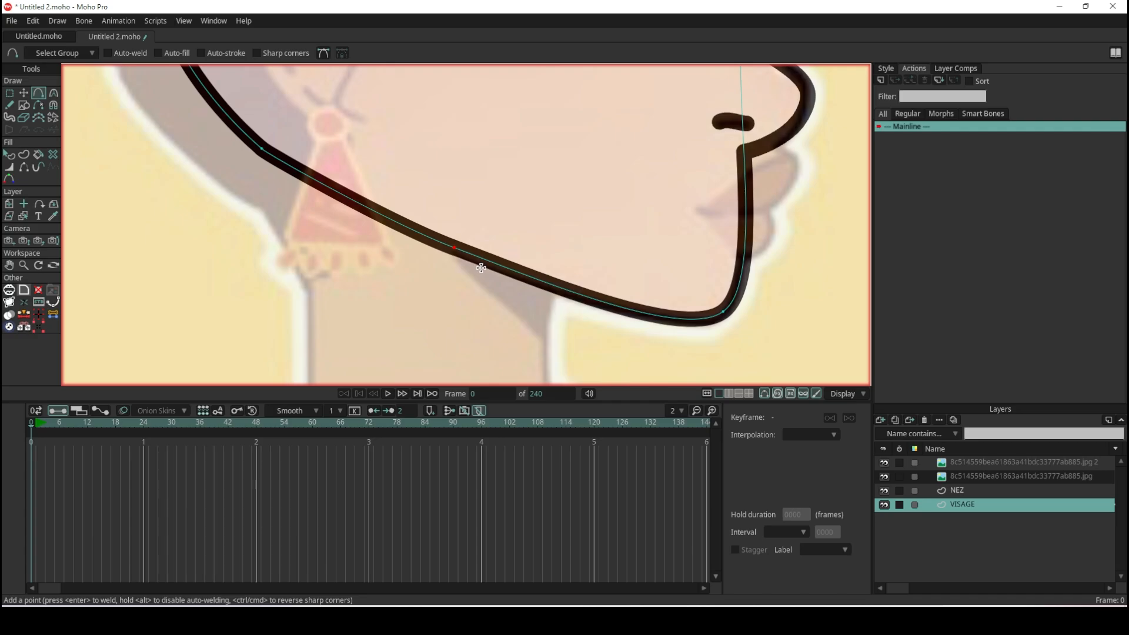
# - Compare the face outline with the opaque reference, examining the jawline around the ear and earring
pyautogui.scroll(-5, 481, 268)
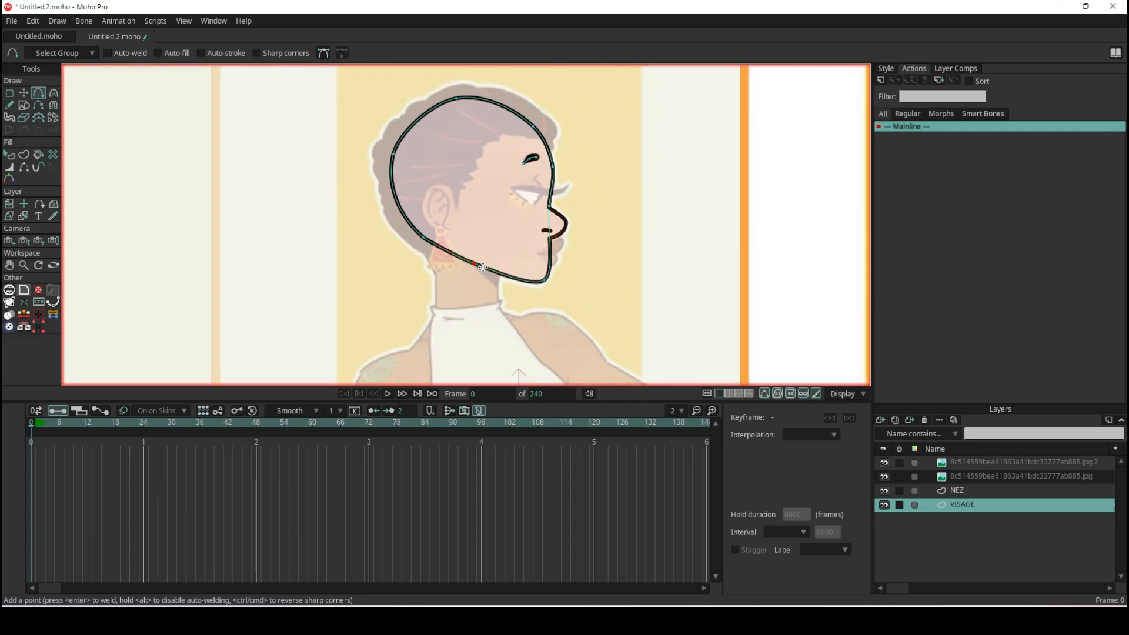
pyautogui.scroll(6, 549, 231)
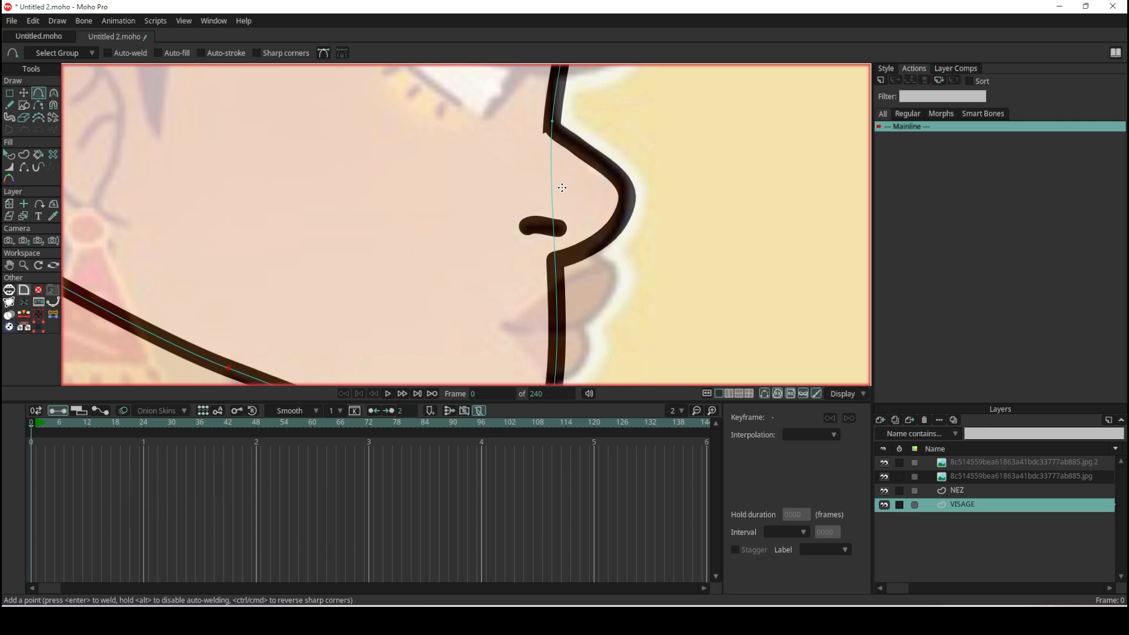
pyautogui.scroll(-6, 532, 244)
pyautogui.scroll(-2, 531, 244)
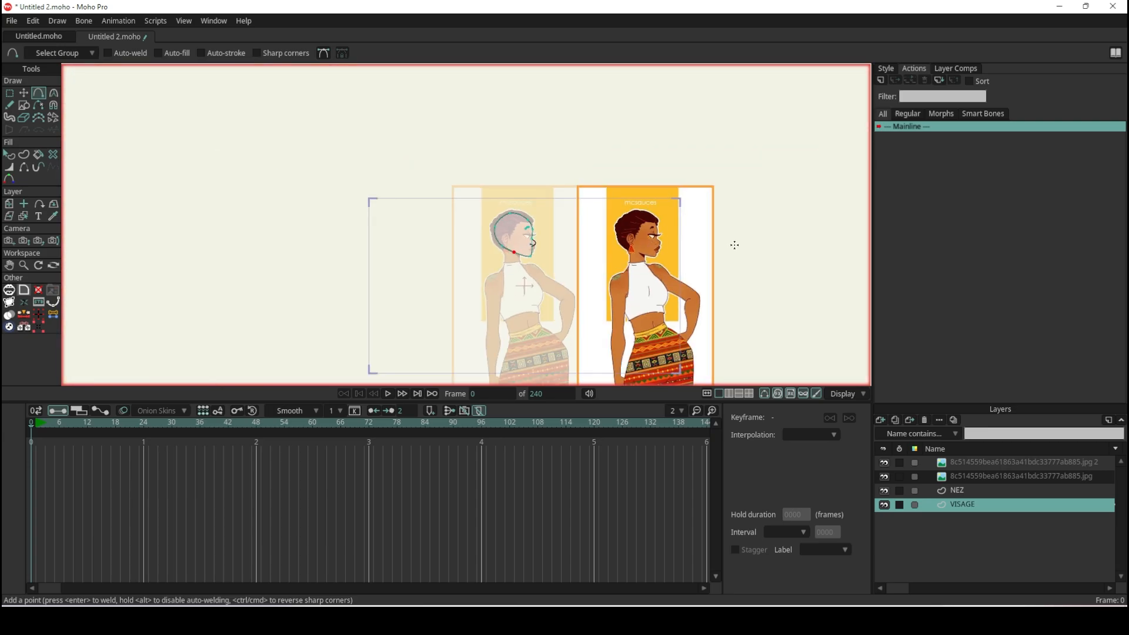
pyautogui.scroll(6, 486, 261)
pyautogui.scroll(2, 246, 247)
pyautogui.scroll(-3, 246, 246)
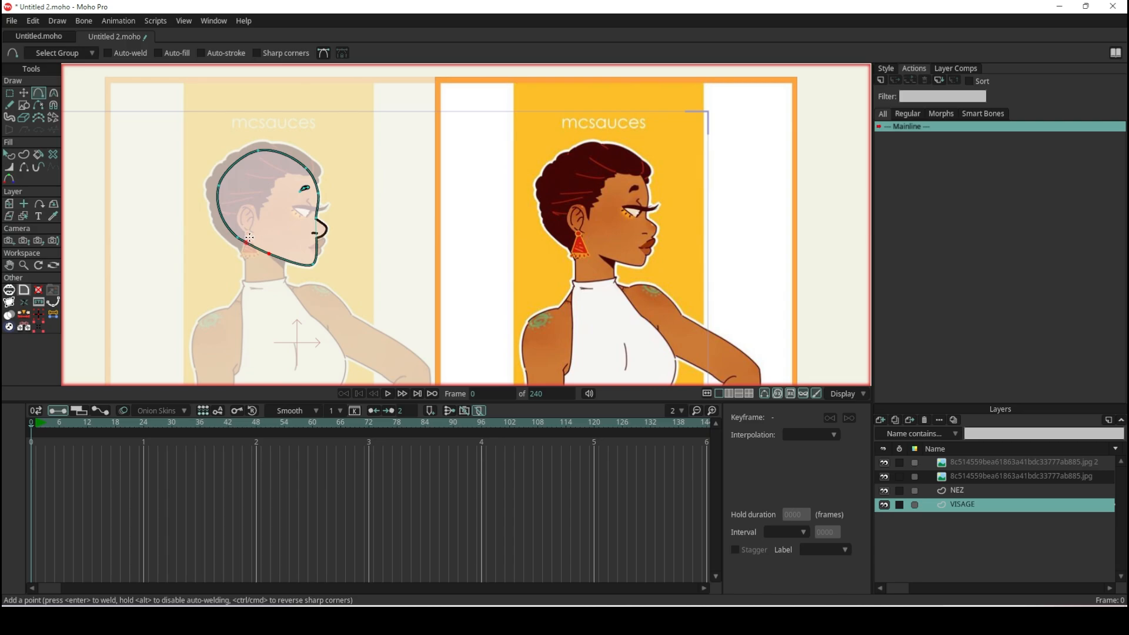
pyautogui.scroll(3, 247, 247)
pyautogui.scroll(-3, 253, 254)
pyautogui.scroll(5, 518, 254)
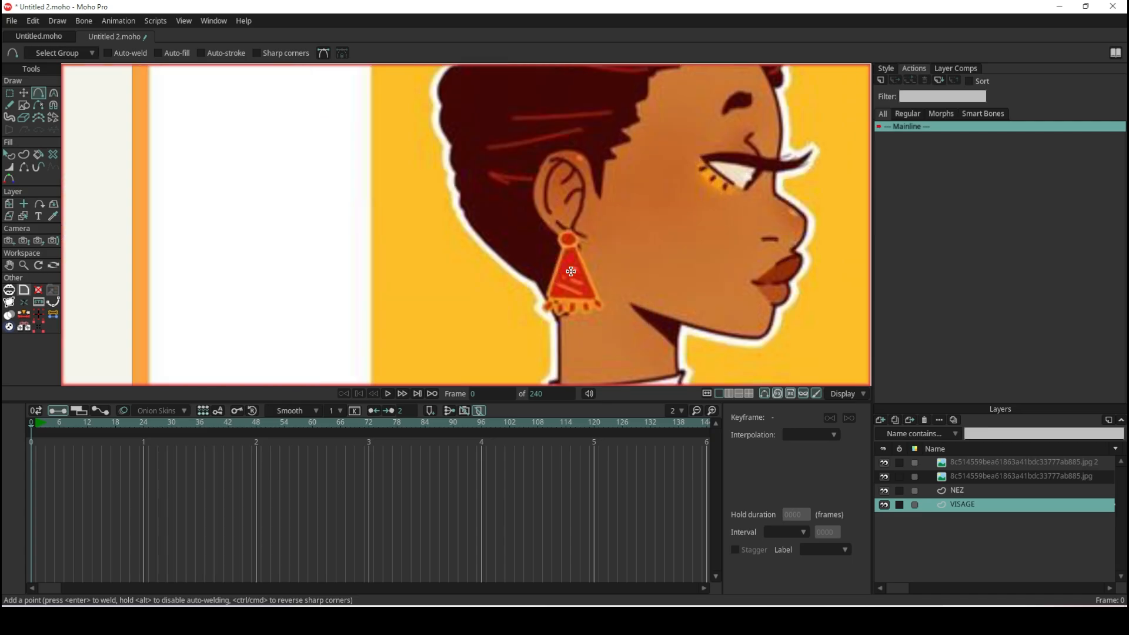
pyautogui.scroll(-5, 618, 299)
pyautogui.scroll(5, 440, 287)
pyautogui.scroll(2, 440, 286)
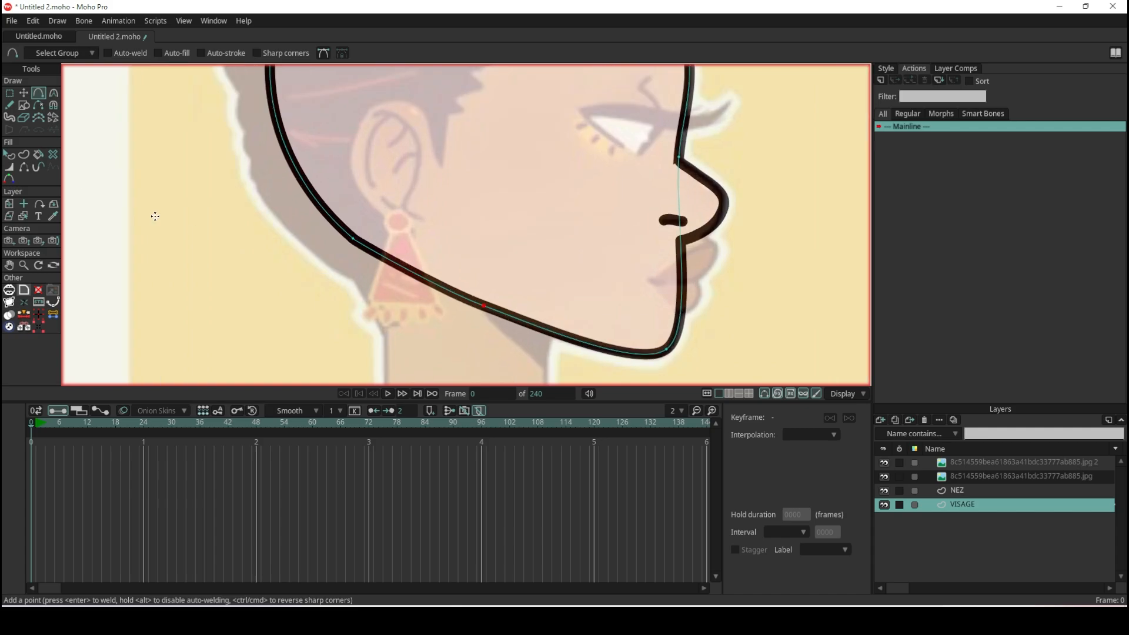
# - Hide the edge of the face outline between the back of the head and the added jawline point
pyautogui.click(24, 168)
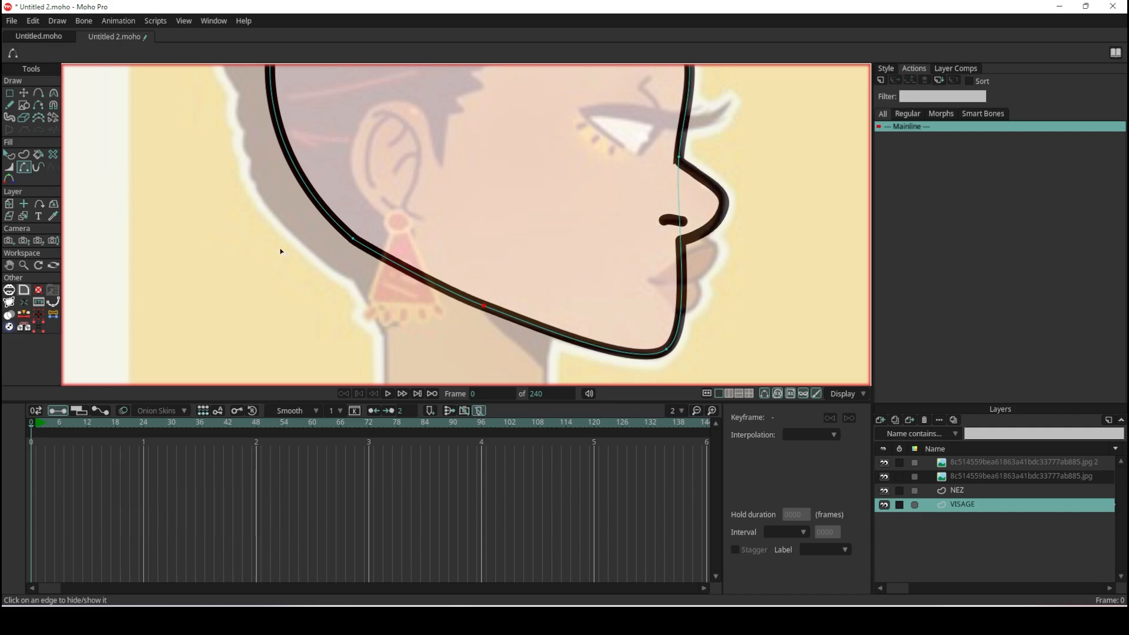
pyautogui.click(419, 275)
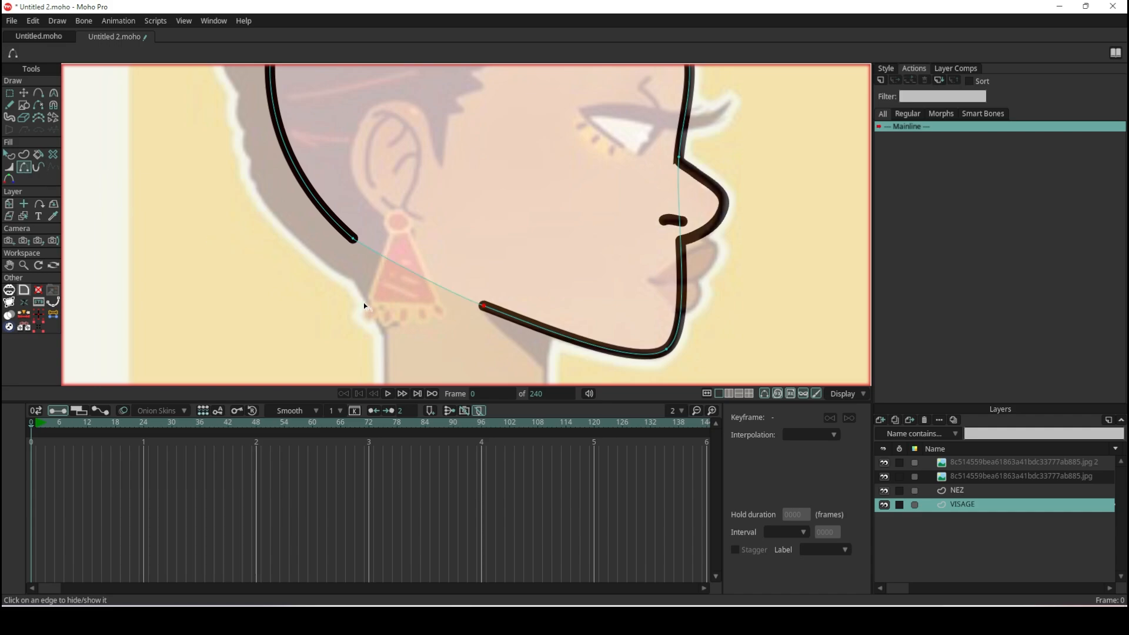
pyautogui.scroll(5, 513, 330)
pyautogui.moveTo(513, 330); pyautogui.dragTo(494, 204)
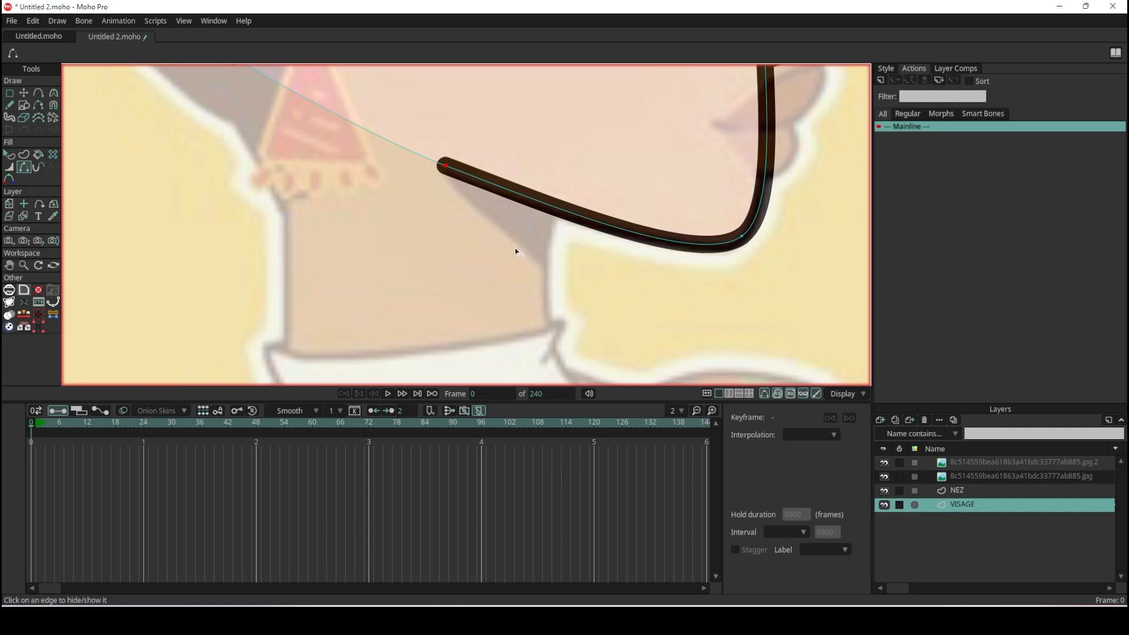
# - Create a new vector layer directly below VISAGE and name it COU
pyautogui.scroll(-5, 515, 249)
pyautogui.scroll(1, 516, 248)
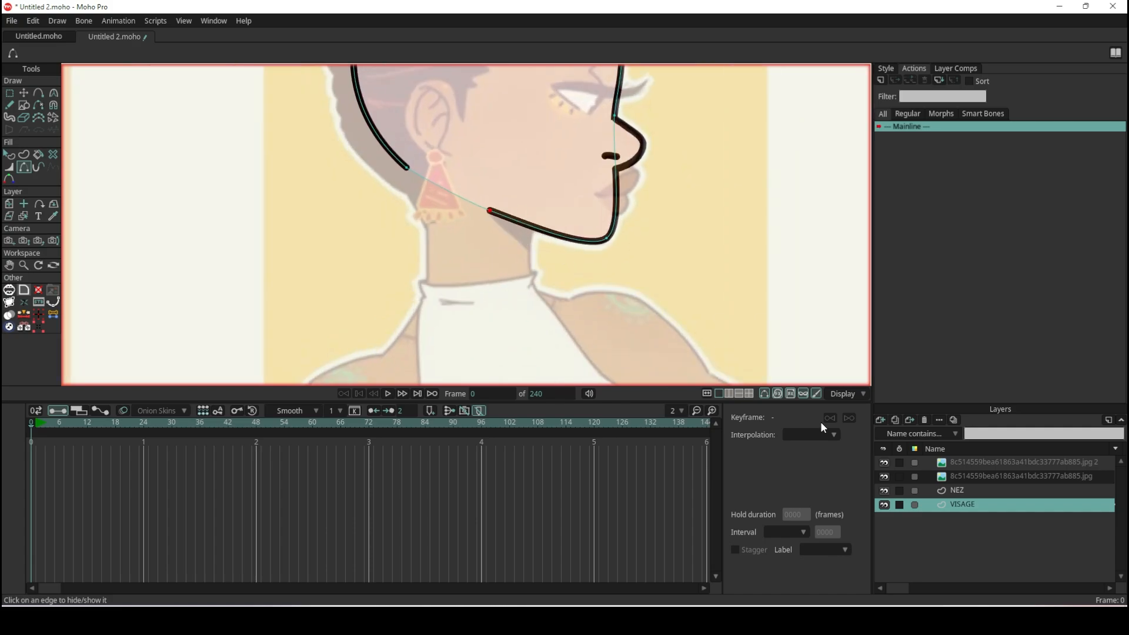
pyautogui.click(880, 418)
pyautogui.click(894, 436)
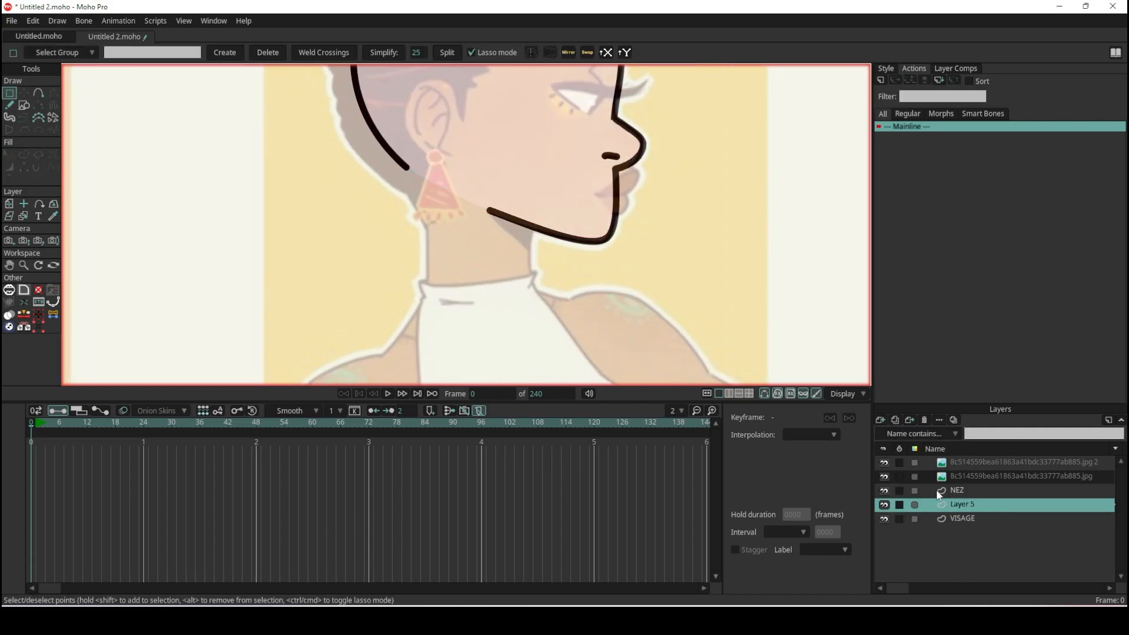
pyautogui.moveTo(971, 507); pyautogui.dragTo(973, 526)
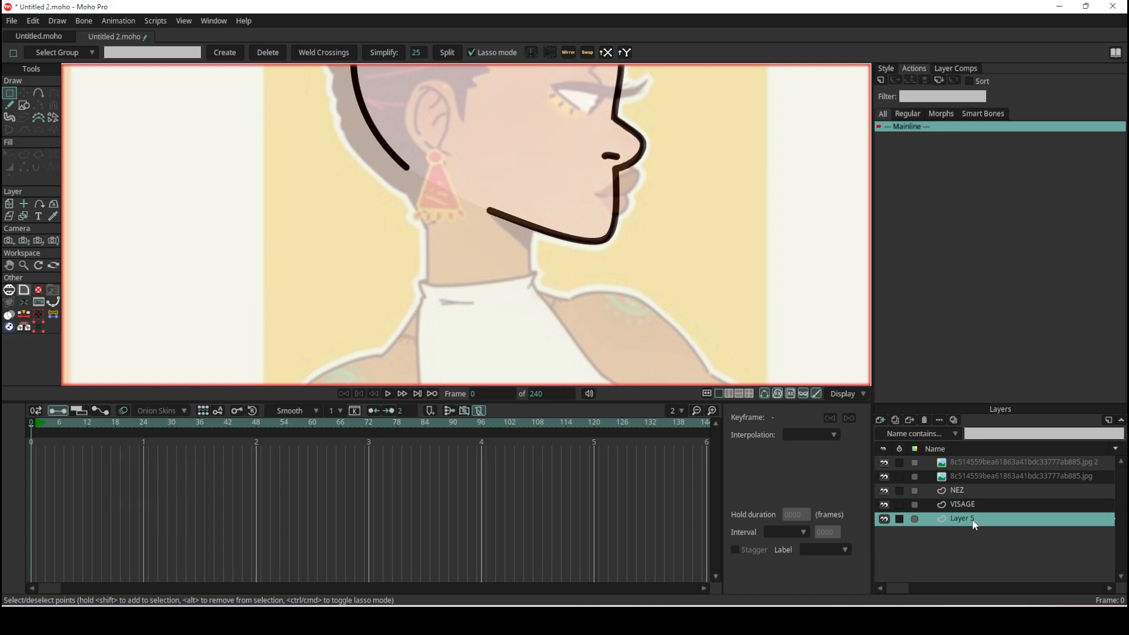
pyautogui.doubleClick(972, 518)
pyautogui.write('COU')
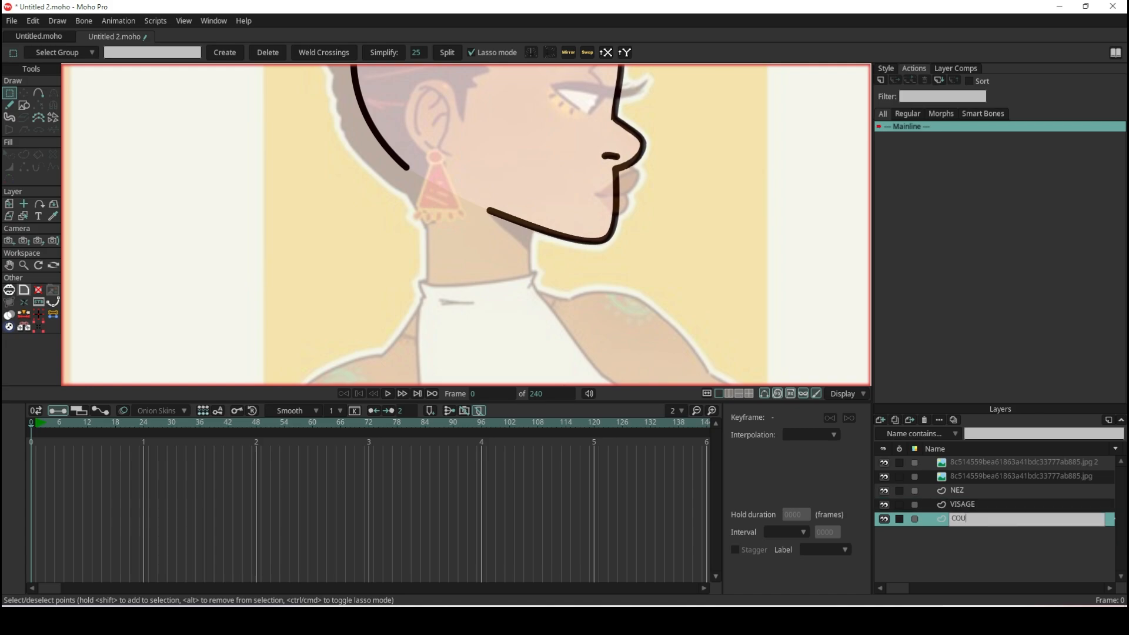
pyautogui.press('Return')
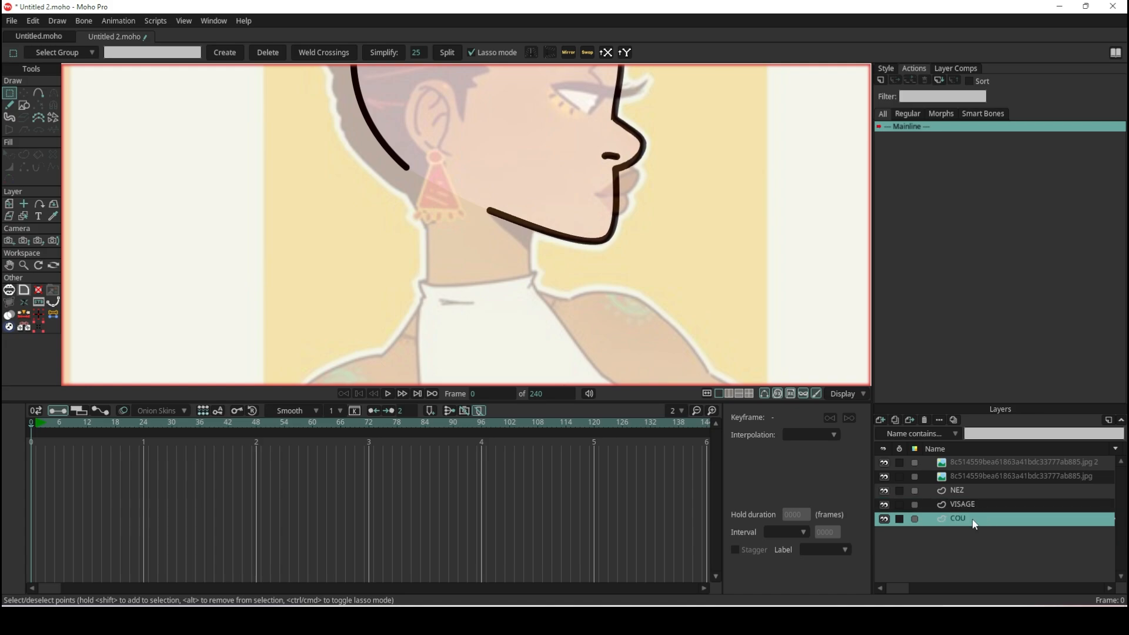
# - Draw a filled, stroked rectangle over the reference's neck, spanning from the collar up to the earring
pyautogui.click(24, 105)
pyautogui.moveTo(532, 285); pyautogui.dragTo(429, 184)
pyautogui.scroll(-4, 521, 236)
pyautogui.scroll(8, 524, 259)
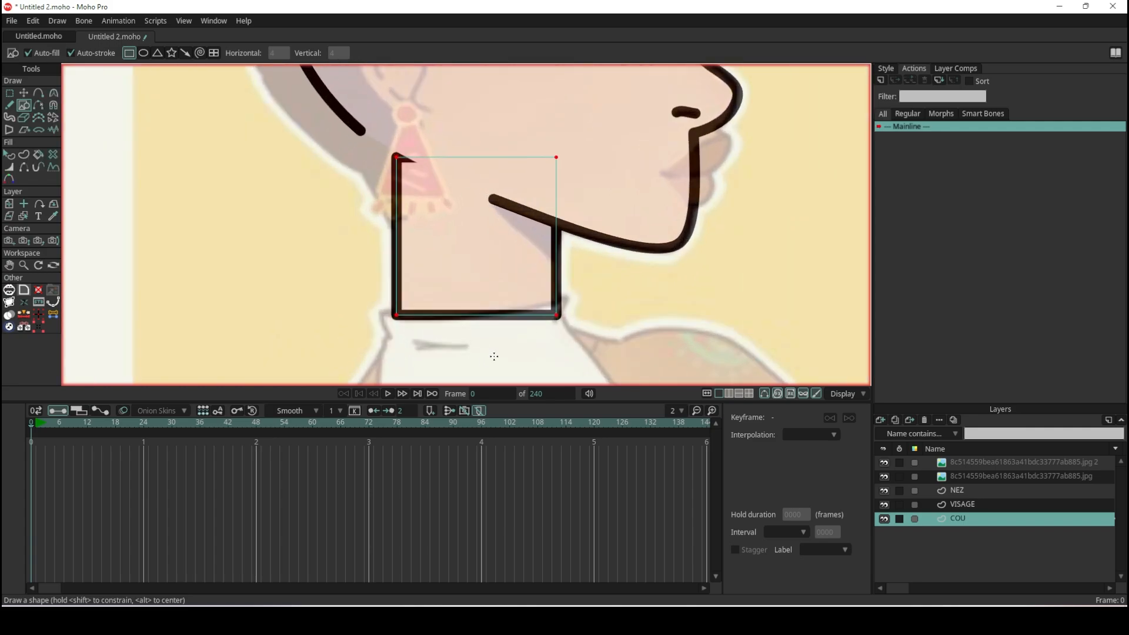
# - Lower both bottom corners of the neck rectangle so its base extends below the reference's collar line
pyautogui.click(24, 93)
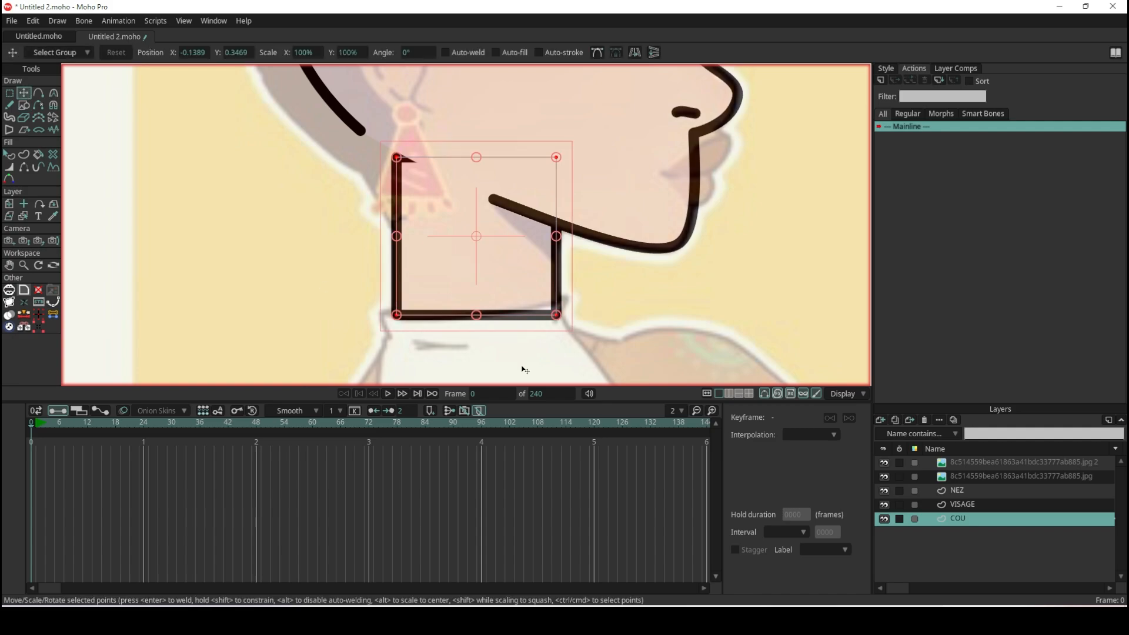
pyautogui.moveTo(396, 316); pyautogui.dragTo(394, 342)
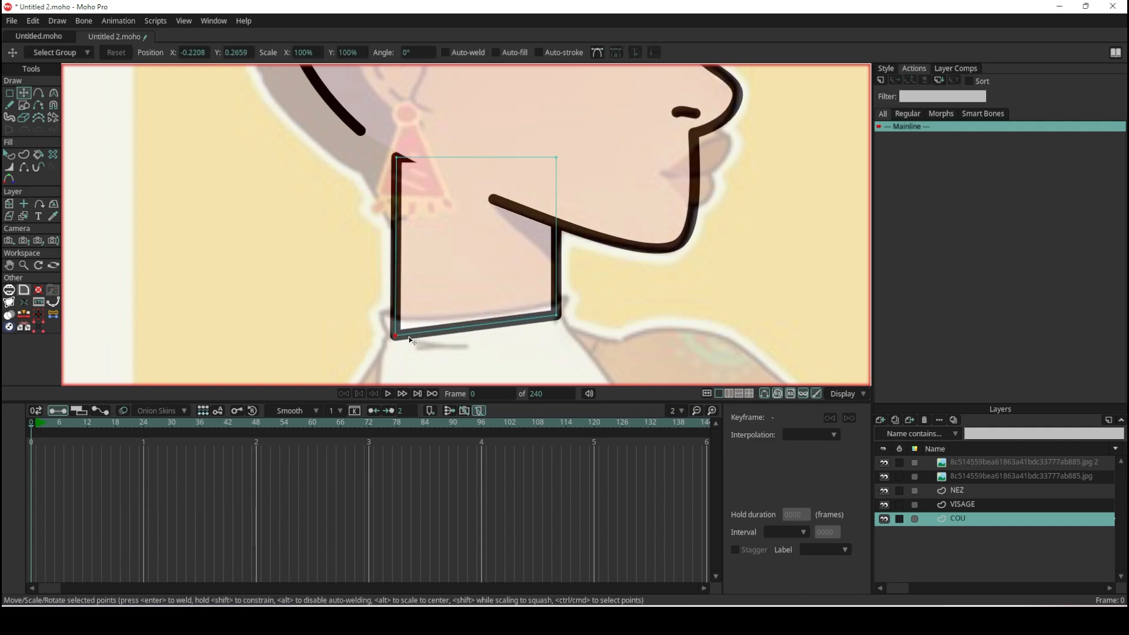
pyautogui.moveTo(557, 316); pyautogui.dragTo(557, 331)
pyautogui.scroll(-3, 584, 292)
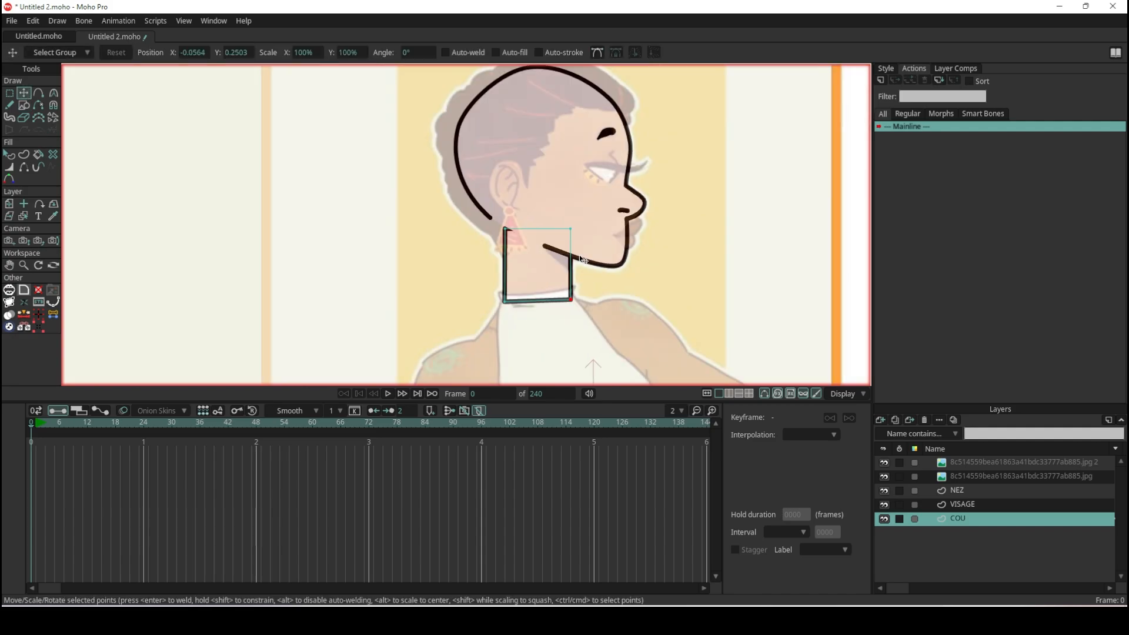
pyautogui.scroll(4, 564, 288)
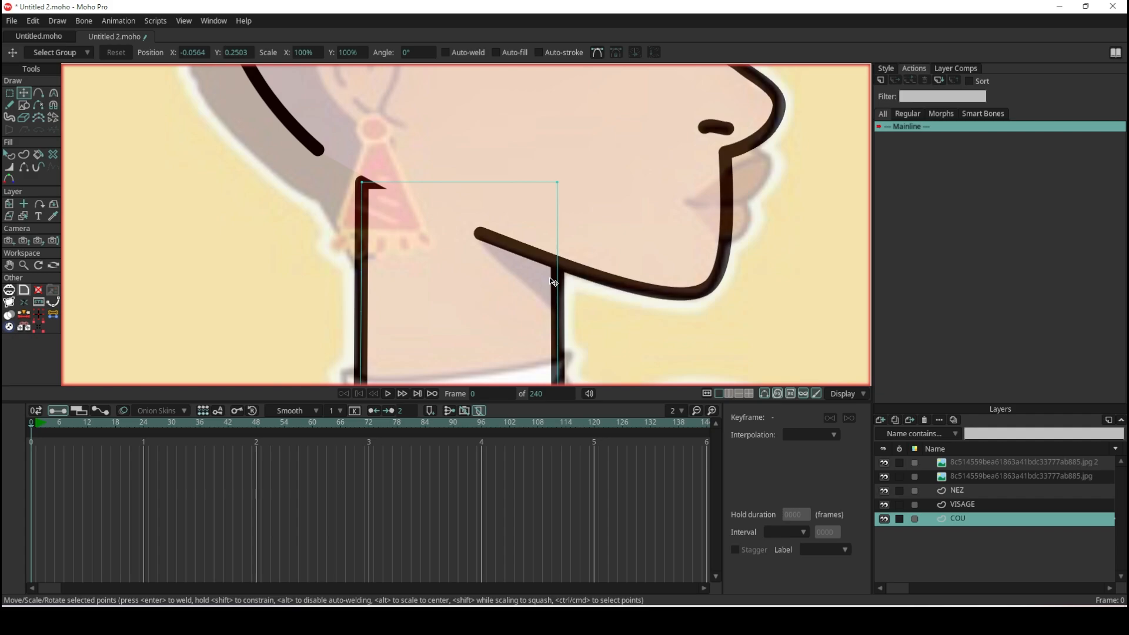
pyautogui.scroll(3, 553, 282)
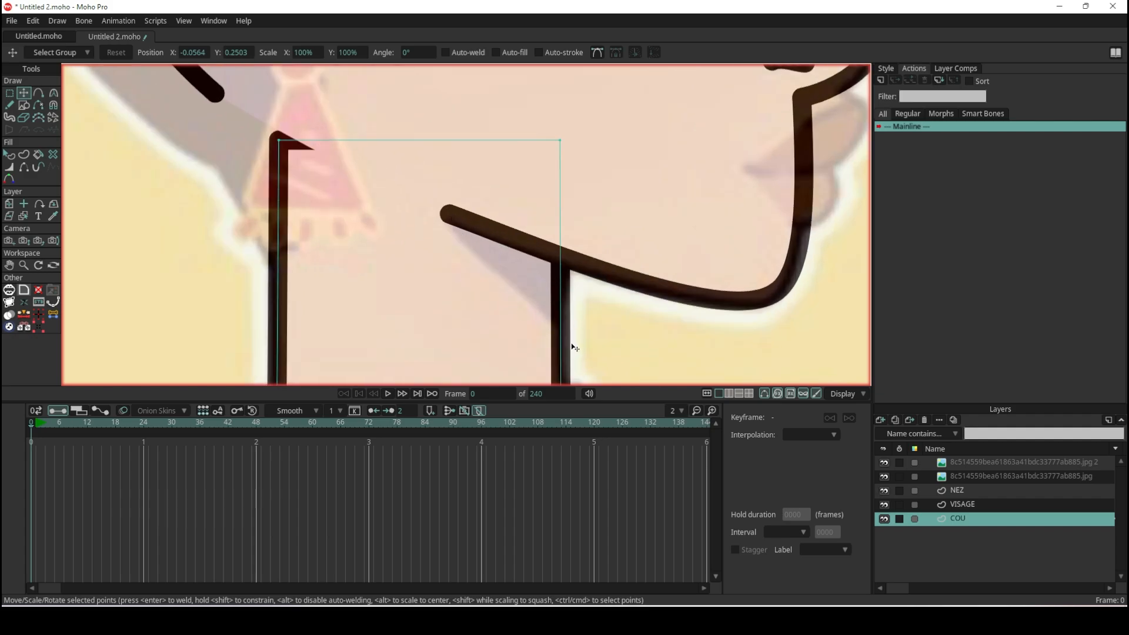
pyautogui.scroll(-4, 494, 256)
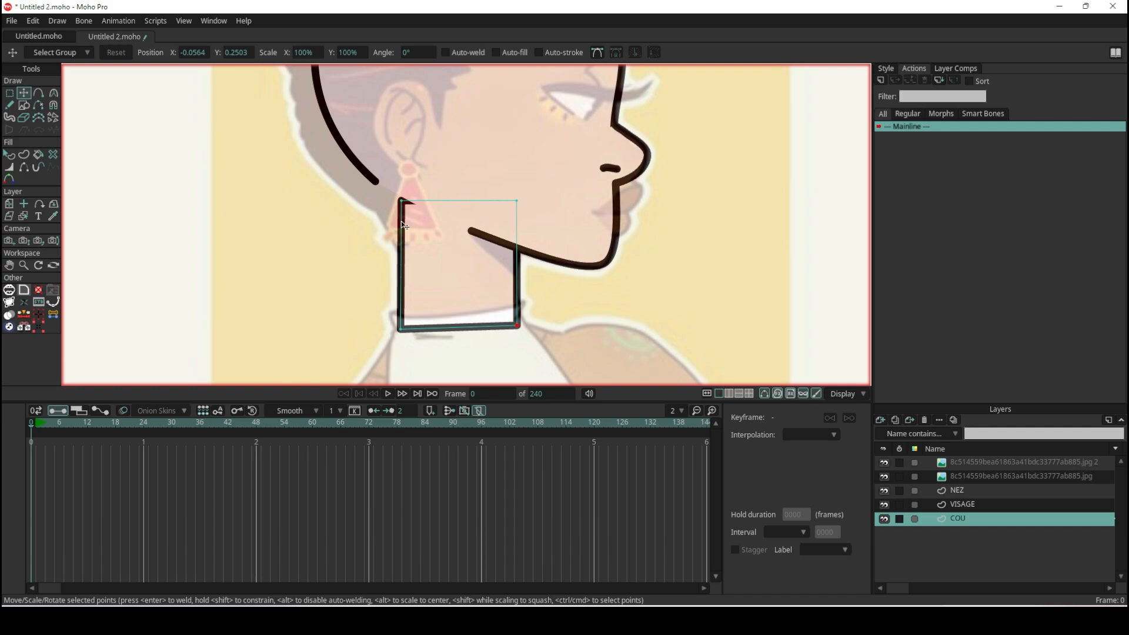
# - Draw a second filled rectangle on the COU layer, overlapping the front of the neck beneath the jawline
pyautogui.click(24, 105)
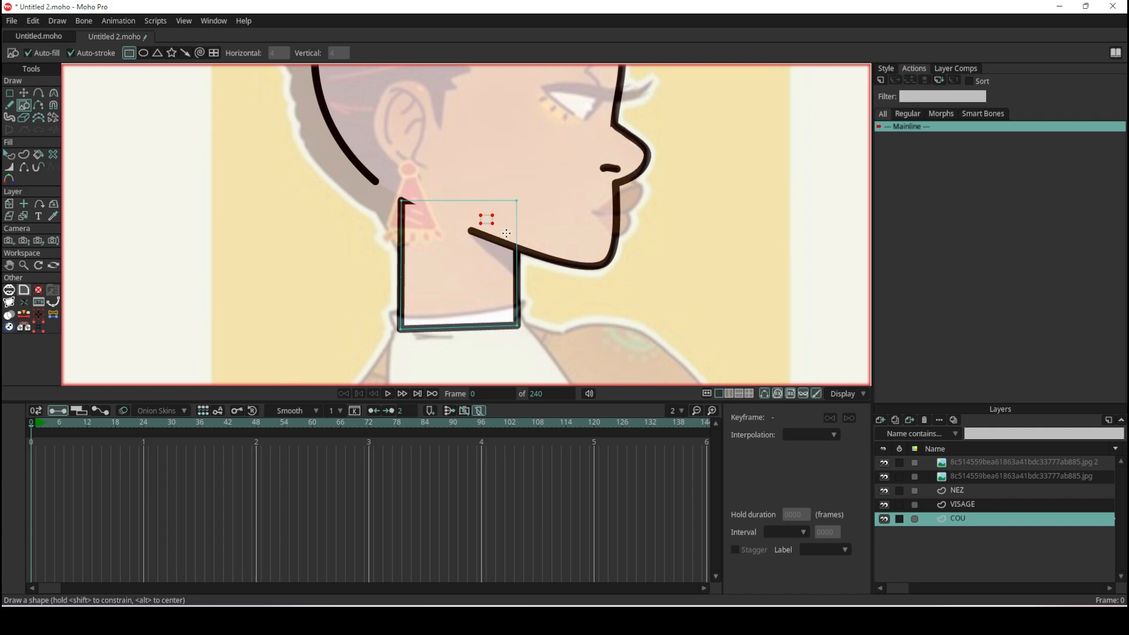
pyautogui.moveTo(506, 233); pyautogui.dragTo(579, 281)
pyautogui.scroll(4, 565, 261)
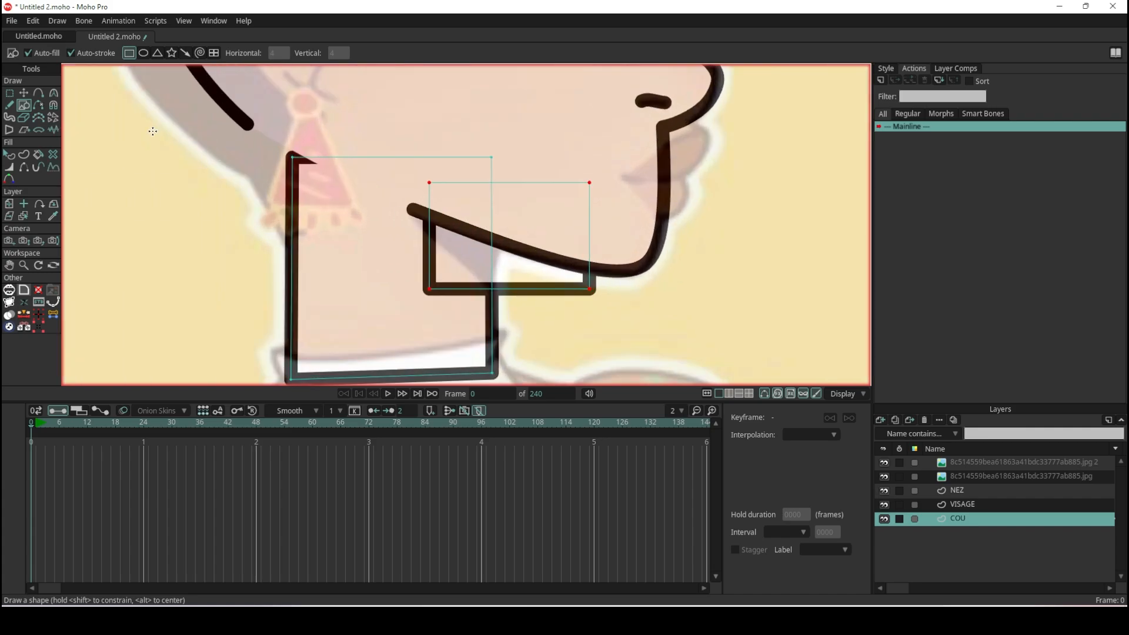
# - Reshape the second rectangle into a neck shadow wedge, moving one lower corner to the jawline's open end and the other below the chin
pyautogui.click(25, 92)
pyautogui.click(432, 290)
pyautogui.click(432, 290)
pyautogui.moveTo(432, 291); pyautogui.dragTo(418, 205)
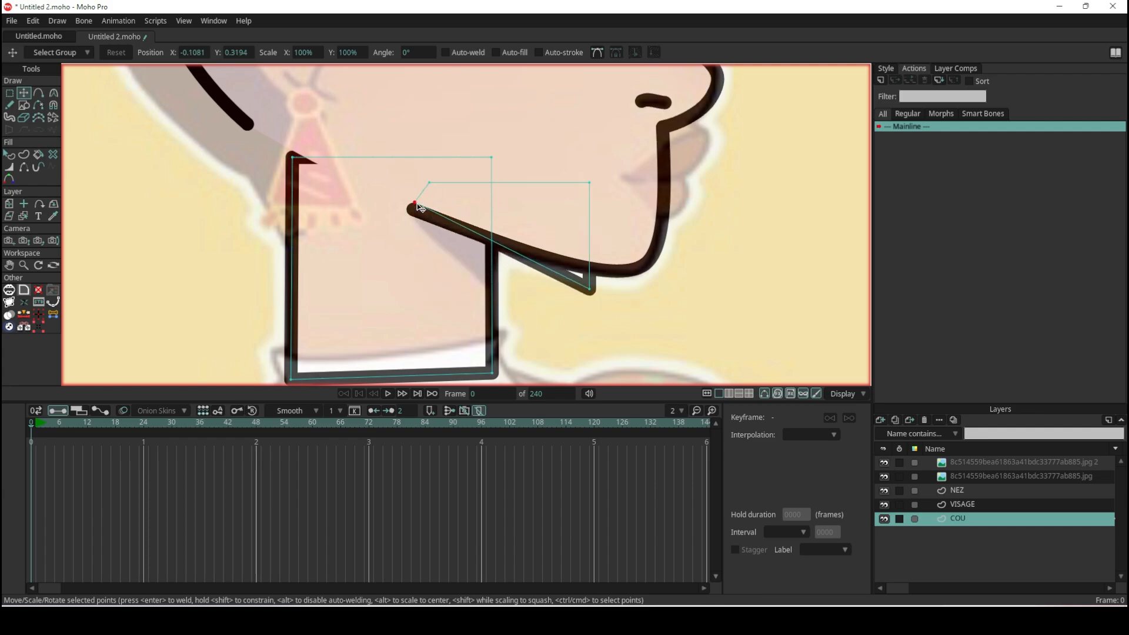
pyautogui.moveTo(590, 290); pyautogui.dragTo(548, 351)
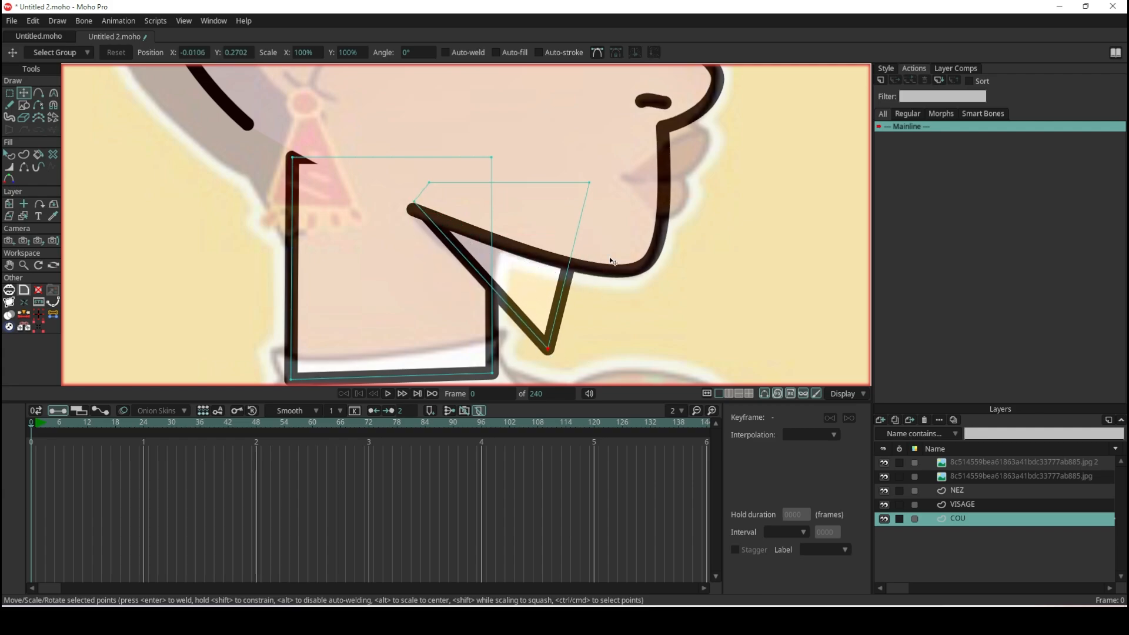
# - Select the shadow wedge and the neck shape in turn to check that they are separate shapes
pyautogui.click(9, 155)
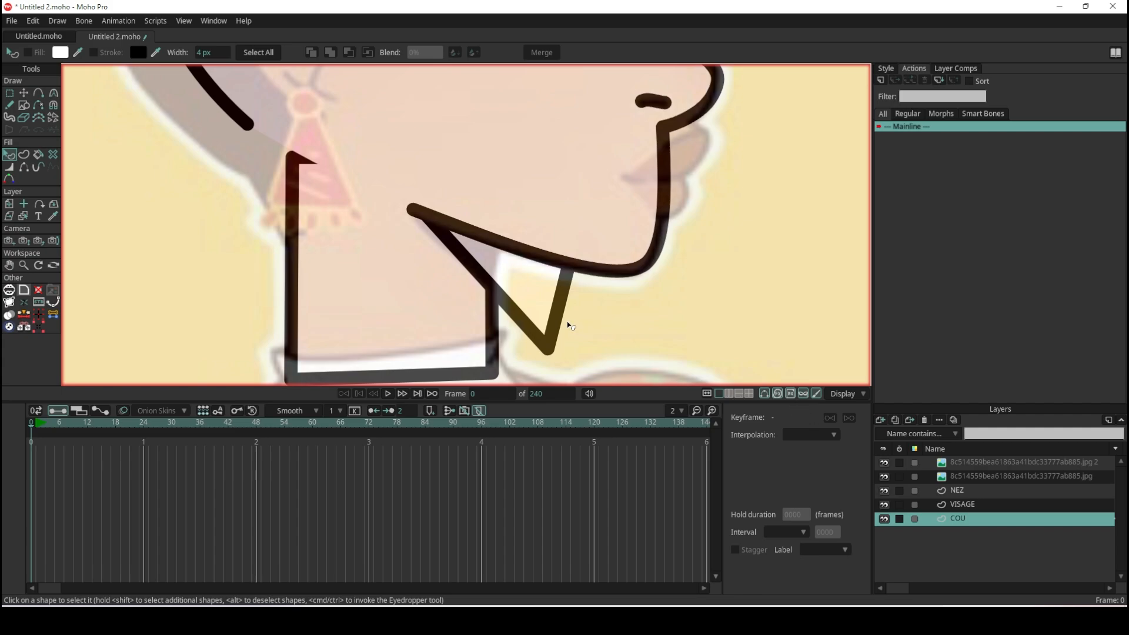
pyautogui.click(524, 320)
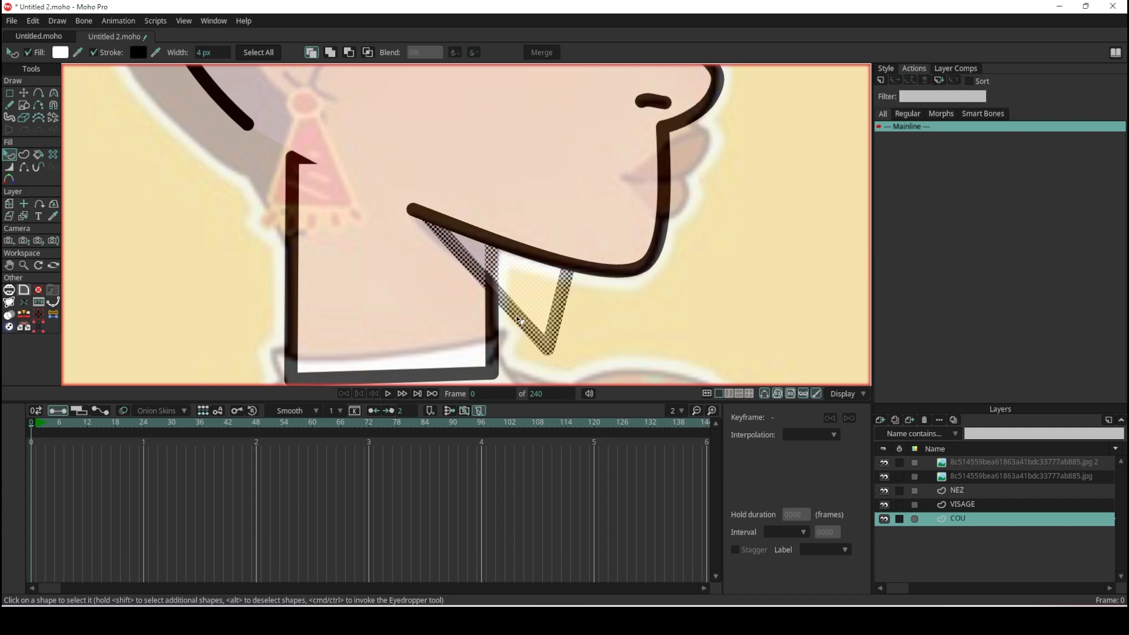
pyautogui.click(487, 328)
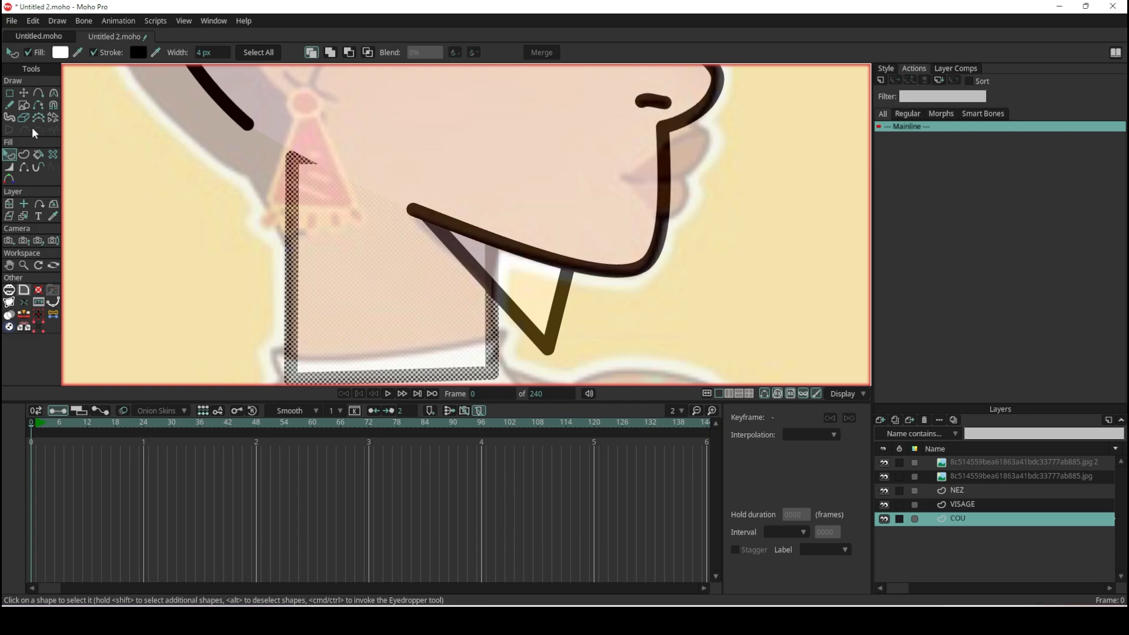
# - Draw a small filled rectangle over the neck's lower front corner and move it under the chin, overlapping the shadow wedge
pyautogui.click(25, 105)
pyautogui.moveTo(449, 333)
pyautogui.mouseDown()
pyautogui.moveTo(546, 384)
pyautogui.moveTo(536, 377)
pyautogui.mouseUp()
pyautogui.scroll(-5, 518, 331)
pyautogui.scroll(5, 518, 331)
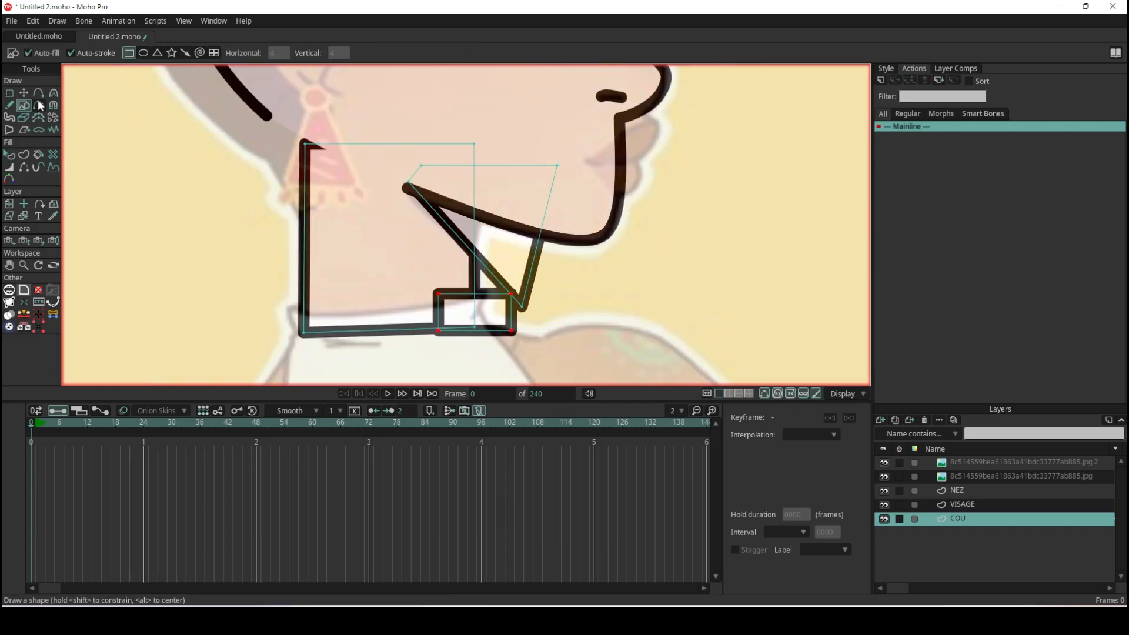
pyautogui.click(23, 93)
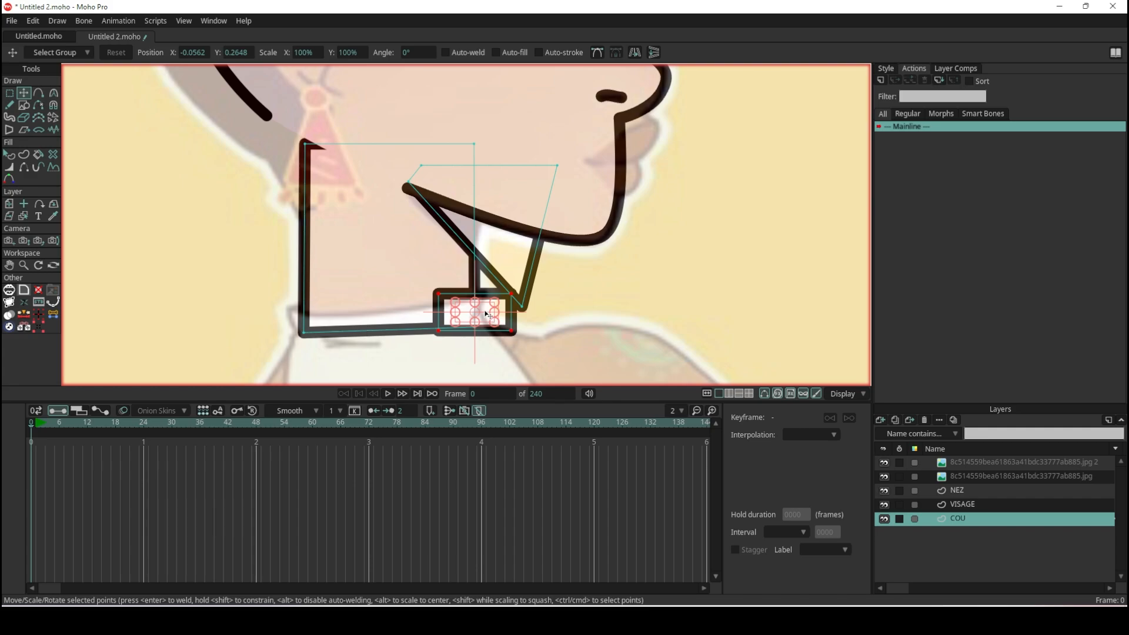
pyautogui.moveTo(487, 315); pyautogui.dragTo(573, 273)
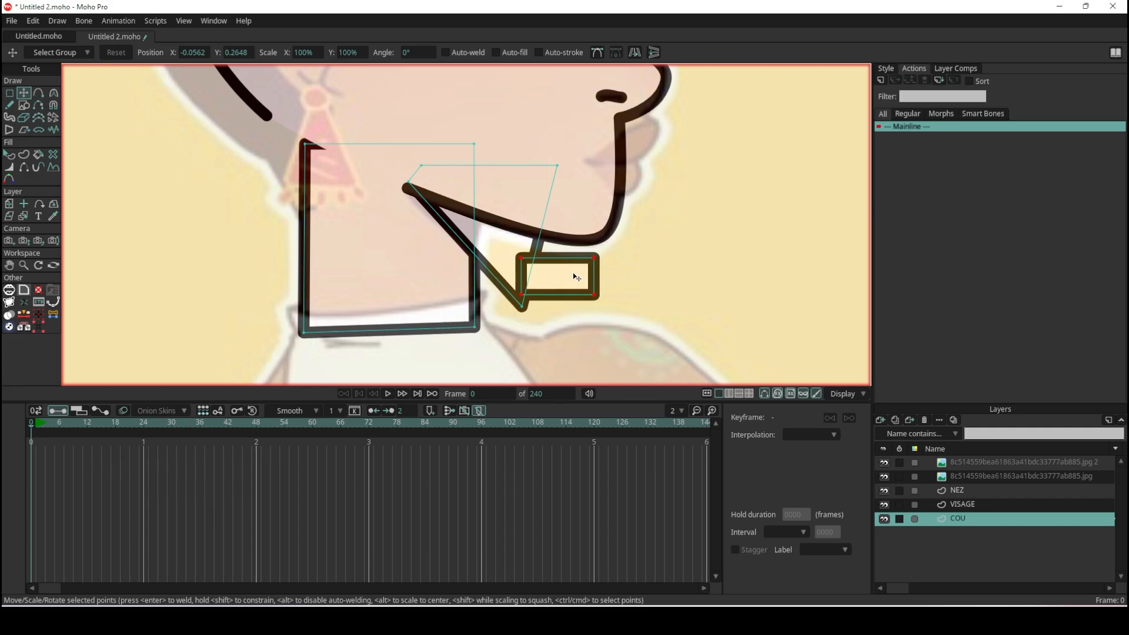
# - Set the shadow wedge's fill color to black (000000)
pyautogui.click(10, 154)
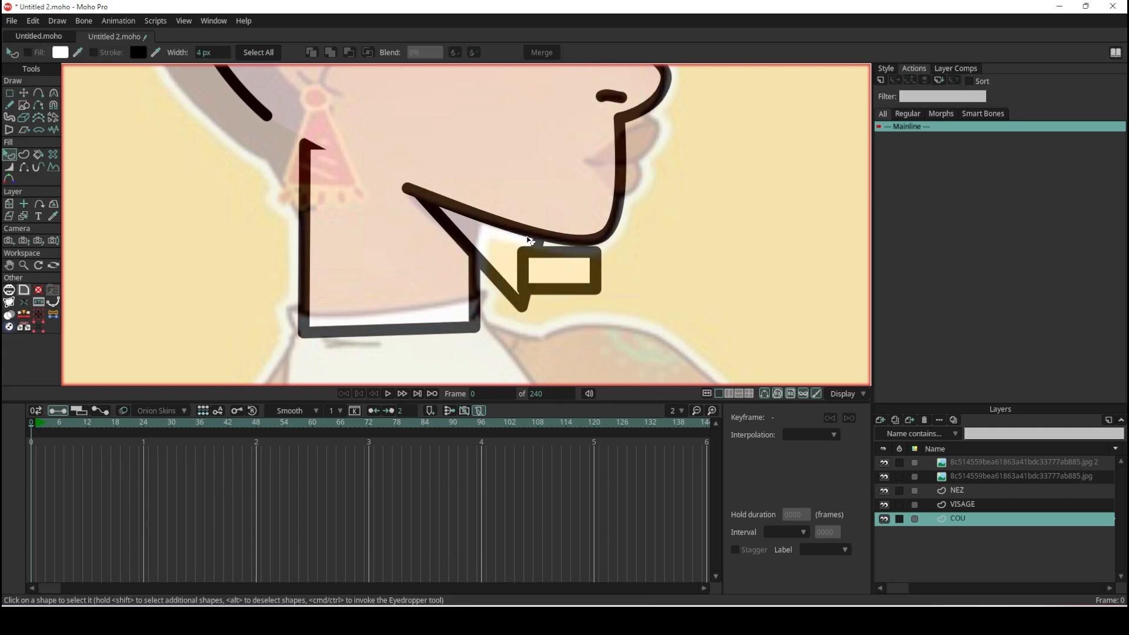
pyautogui.click(484, 243)
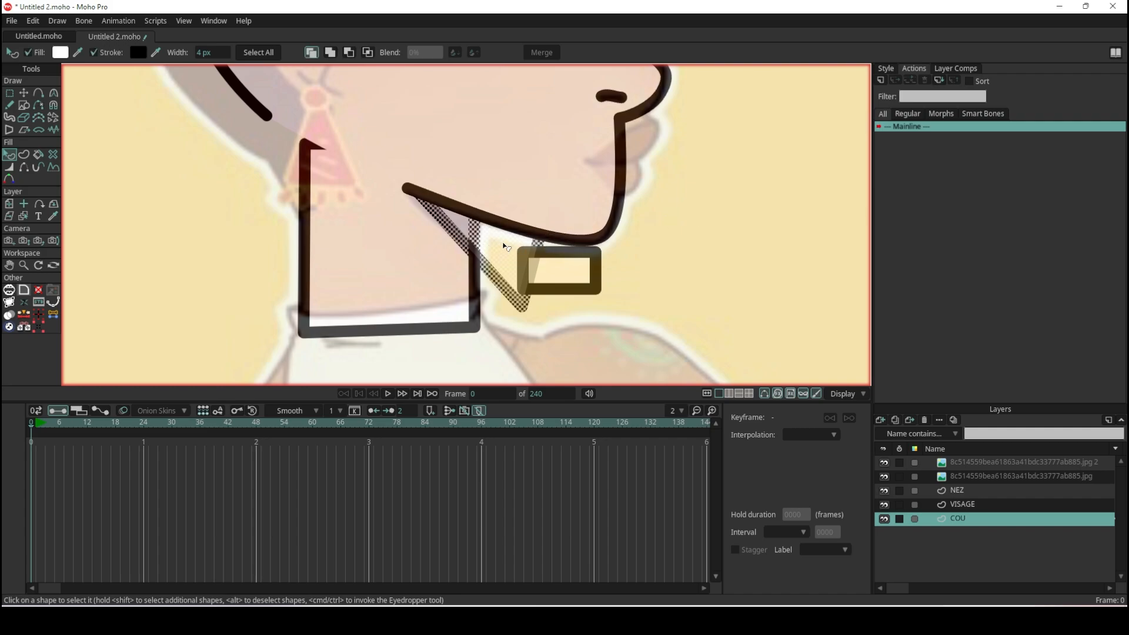
pyautogui.click(886, 69)
pyautogui.click(930, 137)
pyautogui.moveTo(788, 311); pyautogui.dragTo(747, 455)
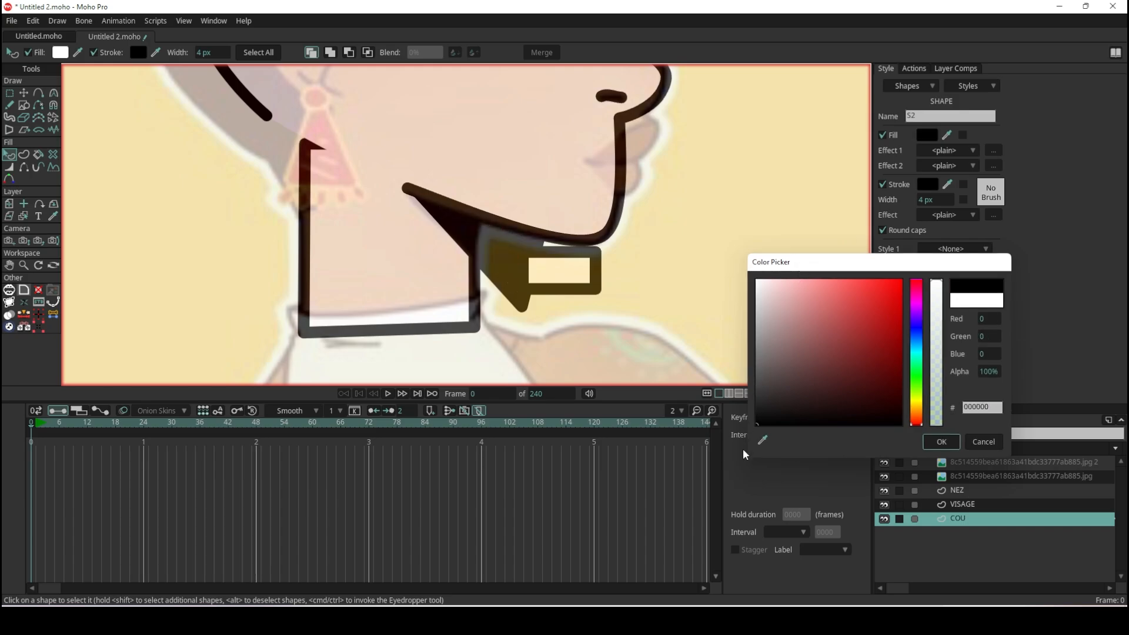
pyautogui.click(942, 442)
# - Examine the stacking of the neck, shadow wedge and small rectangle by selecting each shape in turn
pyautogui.click(619, 284)
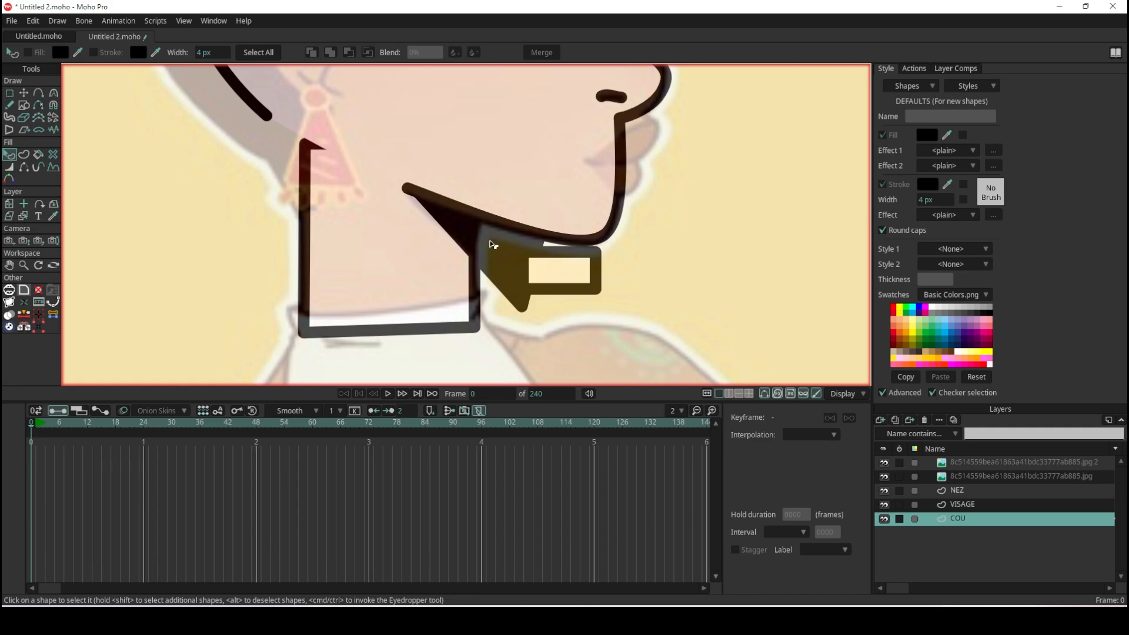
pyautogui.click(493, 244)
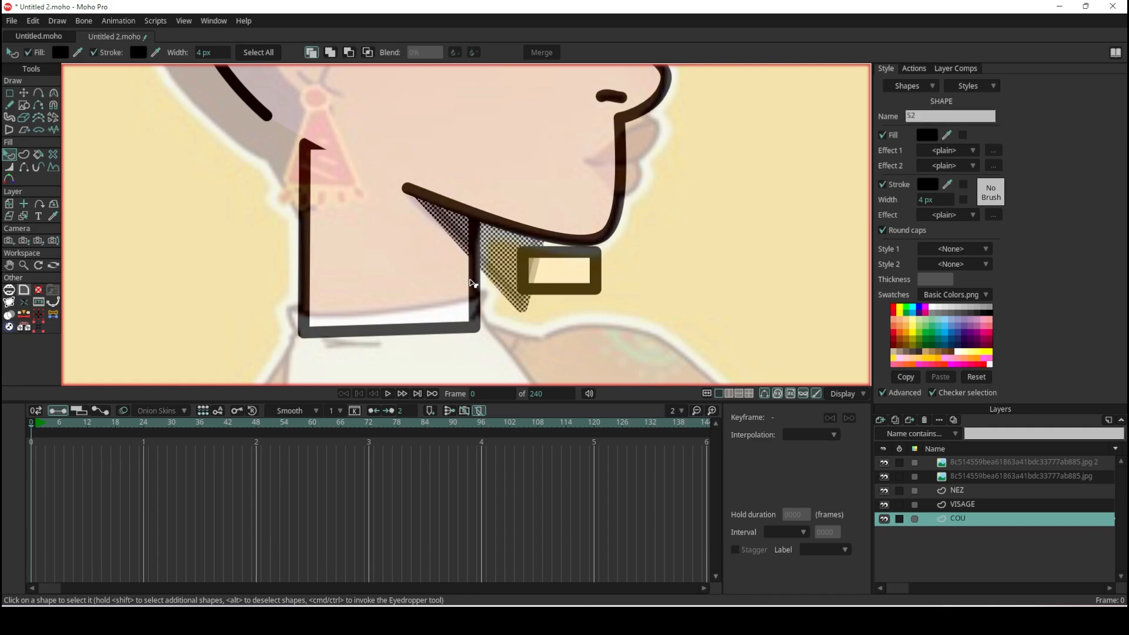
pyautogui.click(472, 283)
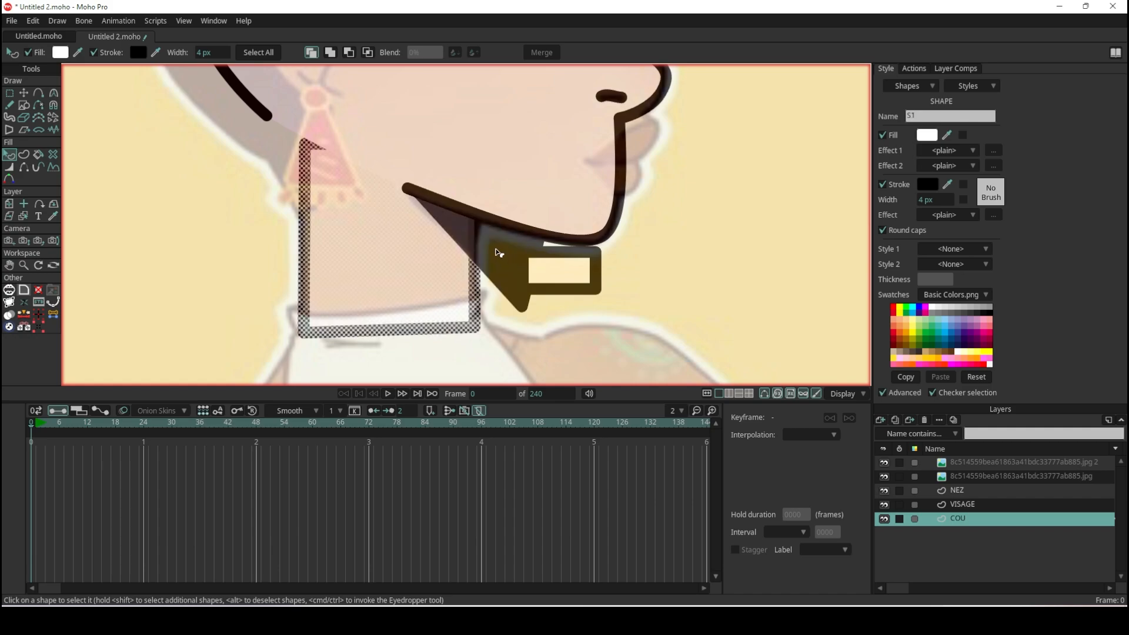
pyautogui.click(493, 250)
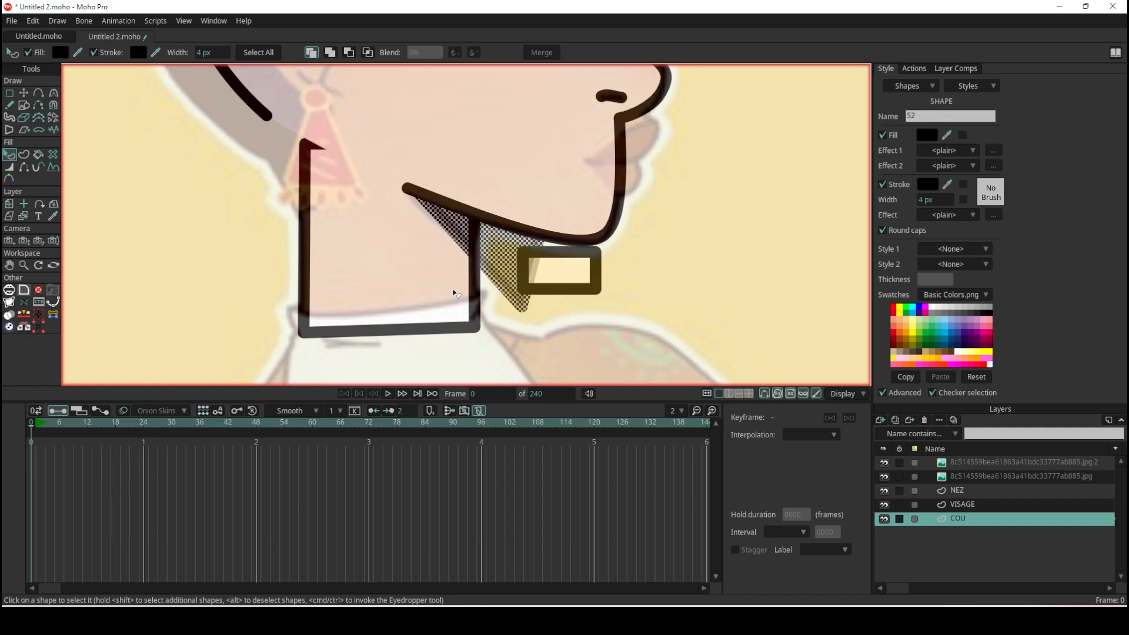
pyautogui.click(454, 295)
pyautogui.click(589, 260)
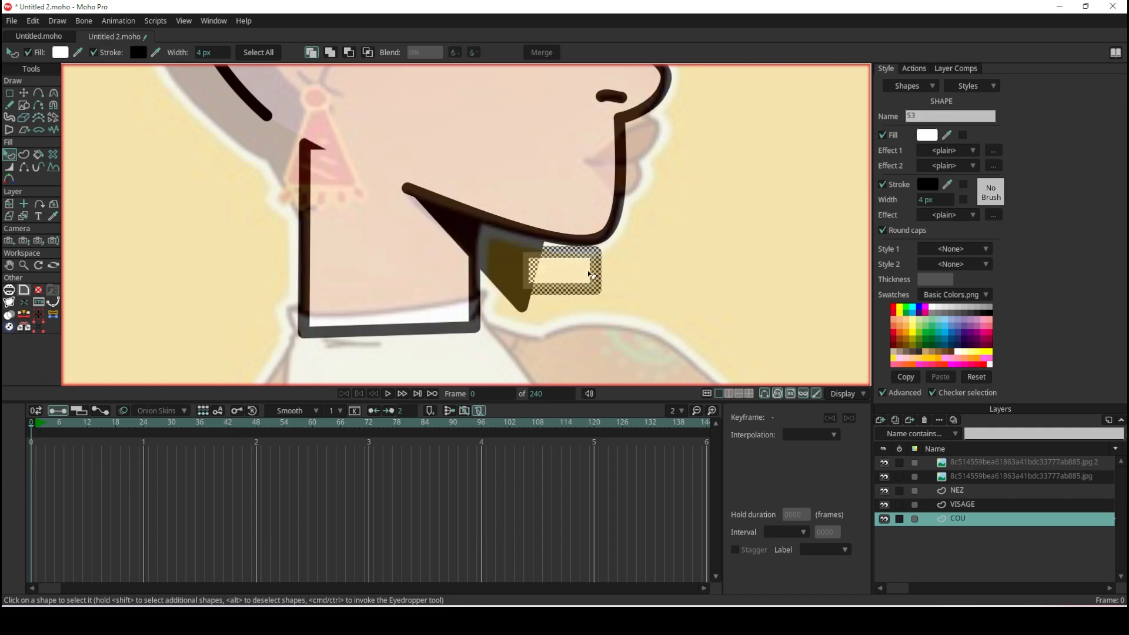
pyautogui.click(482, 243)
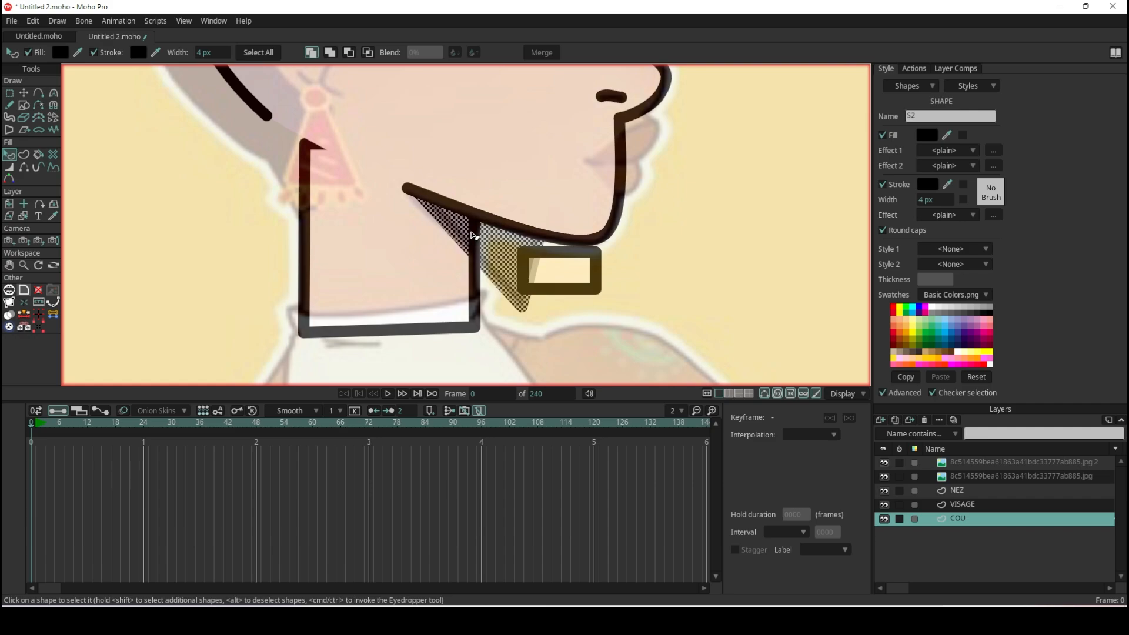
pyautogui.click(450, 275)
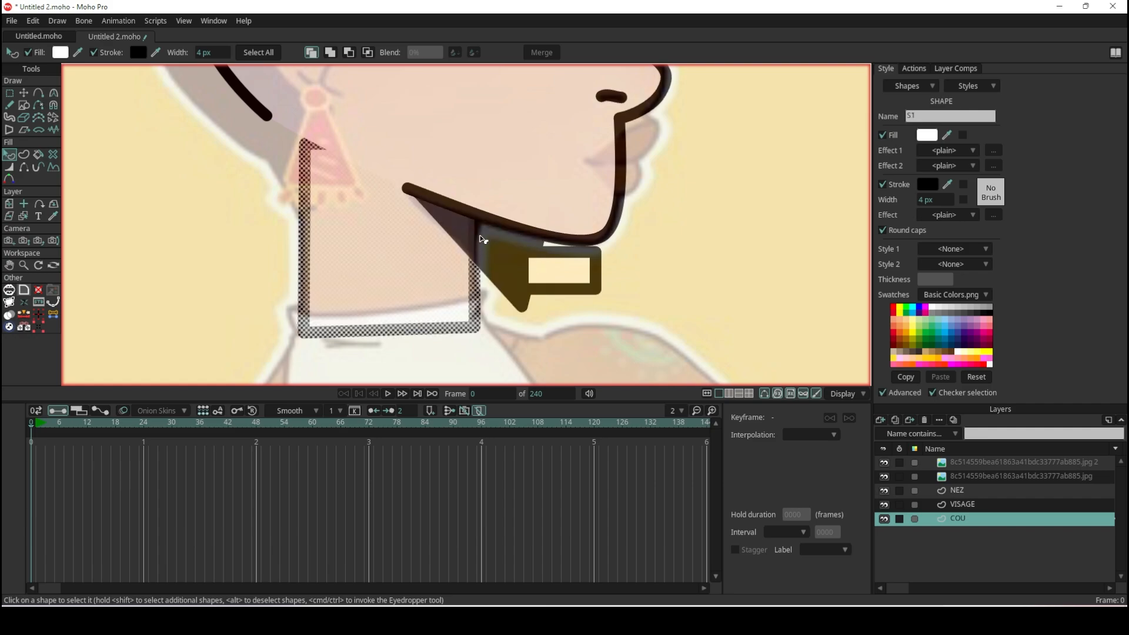
pyautogui.click(482, 243)
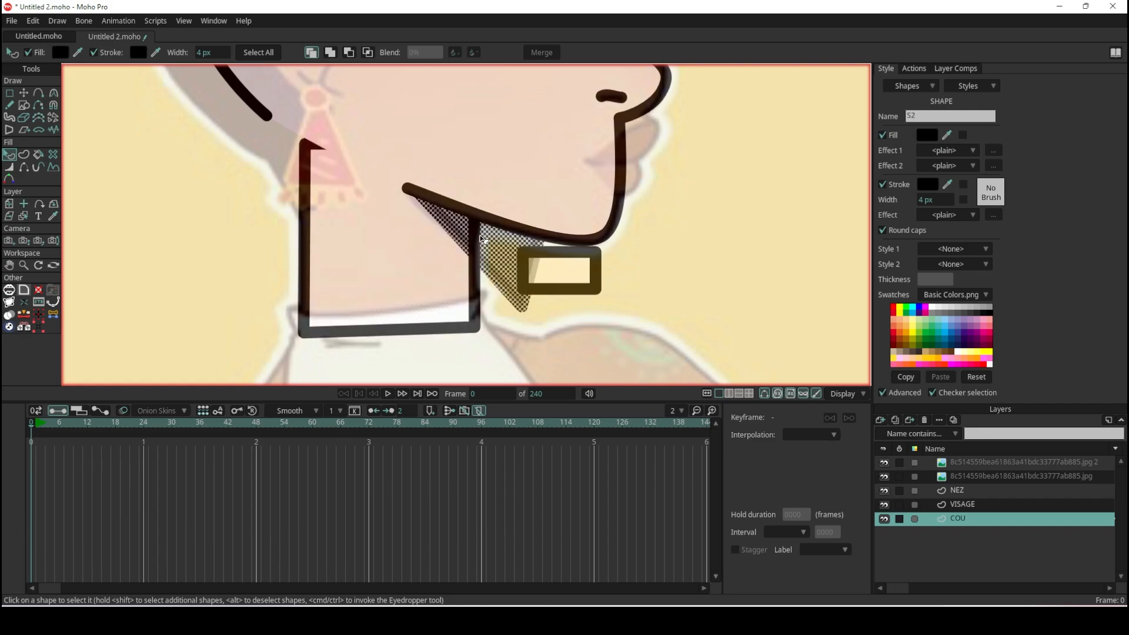
pyautogui.click(594, 275)
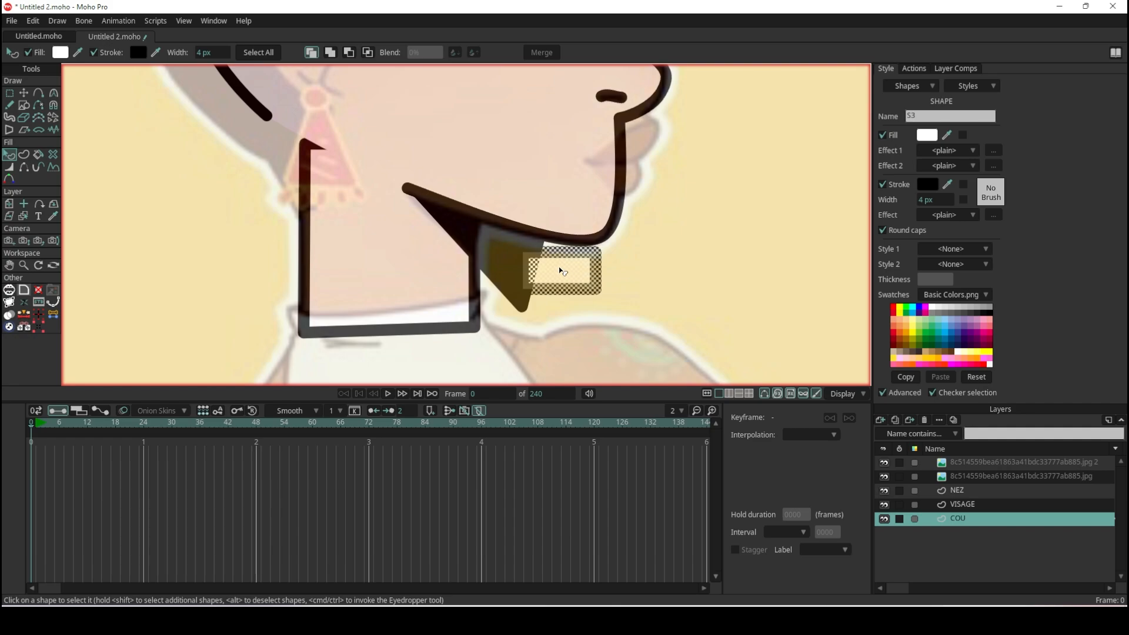
pyautogui.click(479, 233)
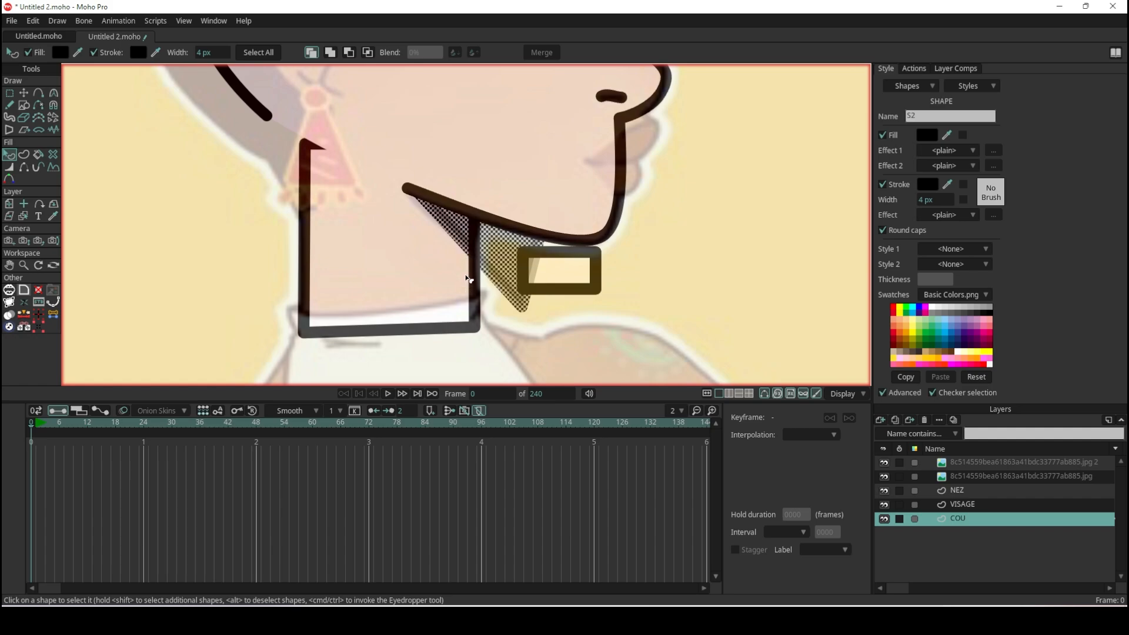
# - Send the black shadow wedge behind the neck shape and bring it back in front to compare the stacking orders
pyautogui.press('Up')
pyautogui.press('Down')
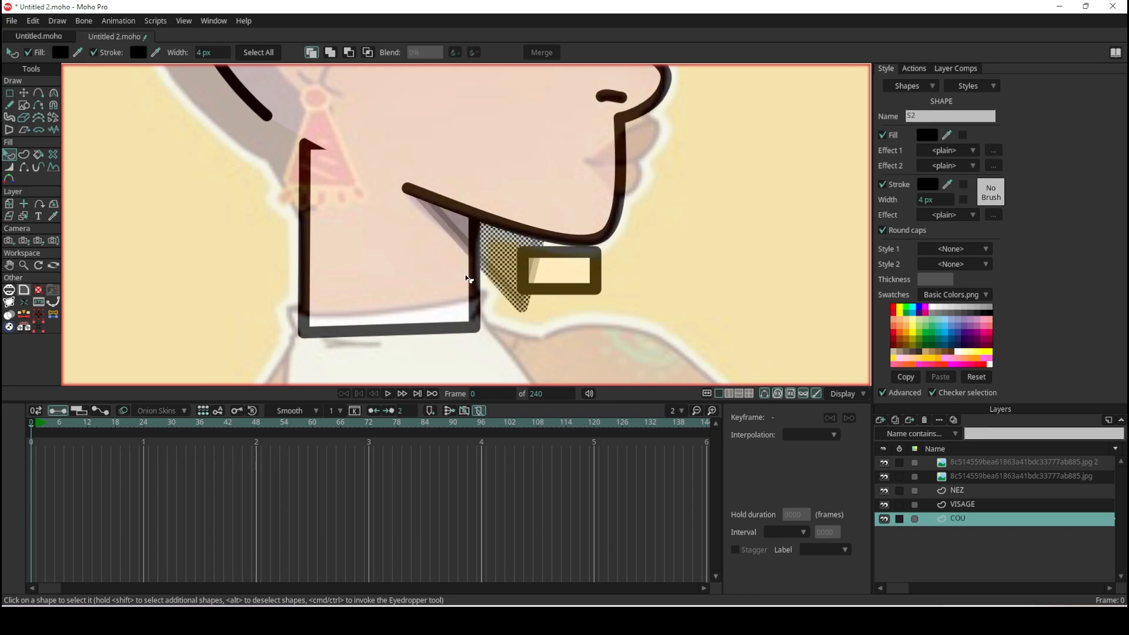
pyautogui.scroll(6, 468, 253)
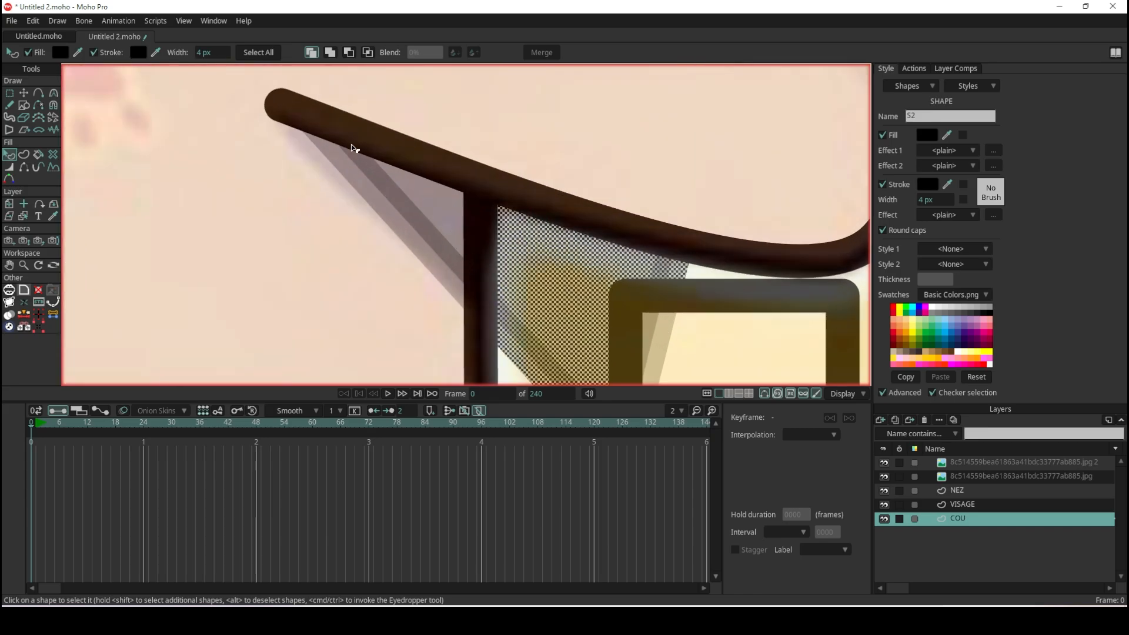
pyautogui.keyDown('shift'); pyautogui.click(496, 278); pyautogui.keyUp('shift')
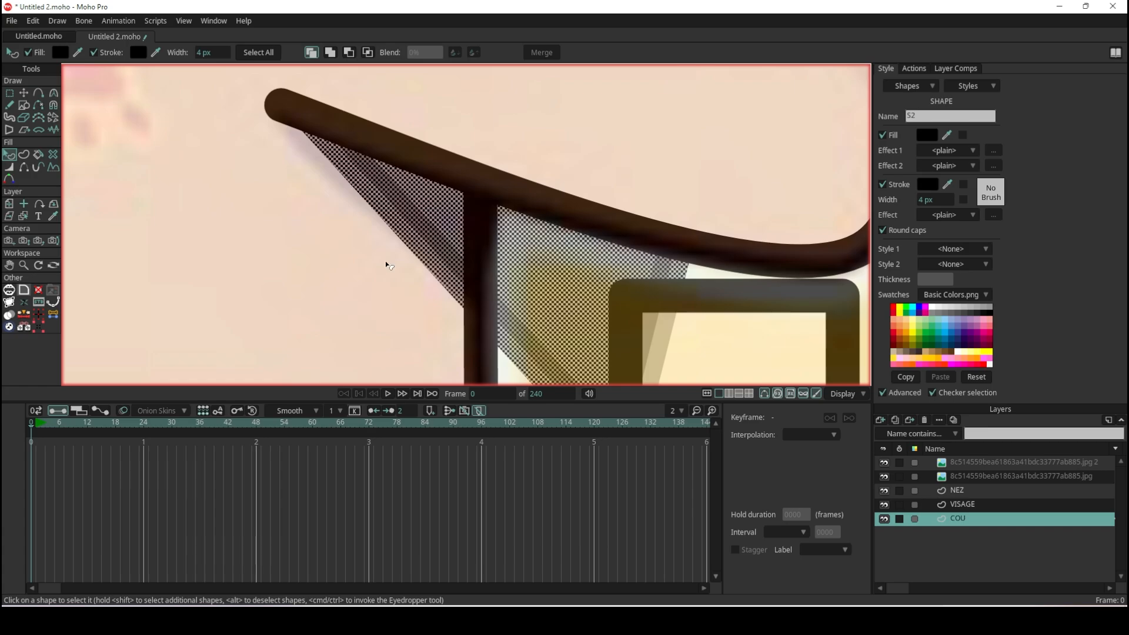
pyautogui.scroll(-5, 402, 282)
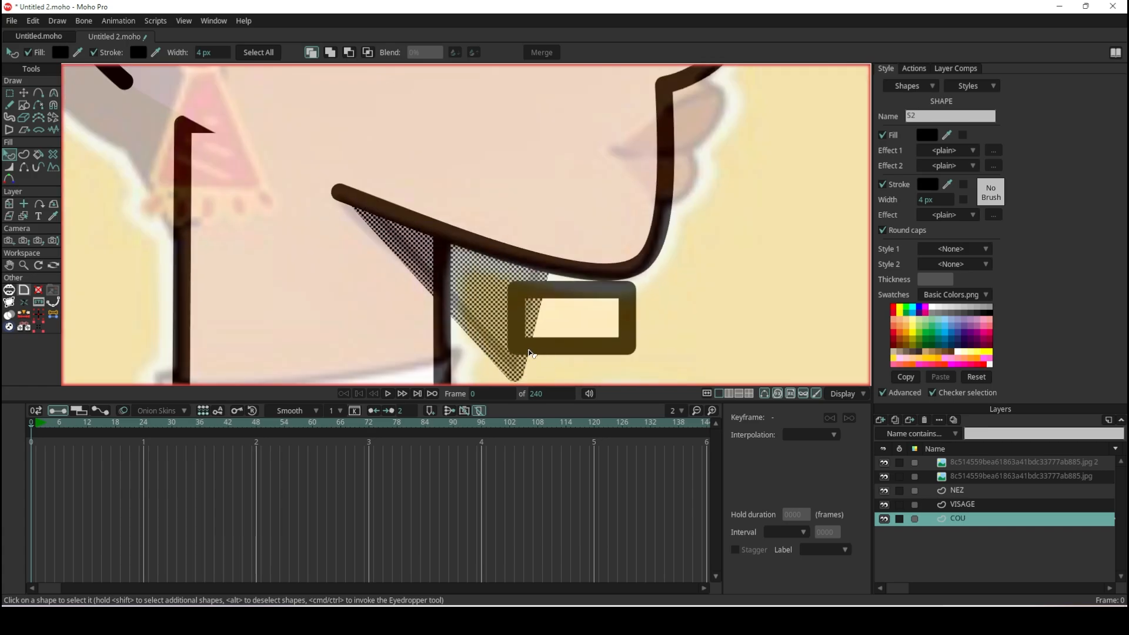
pyautogui.scroll(4, 530, 347)
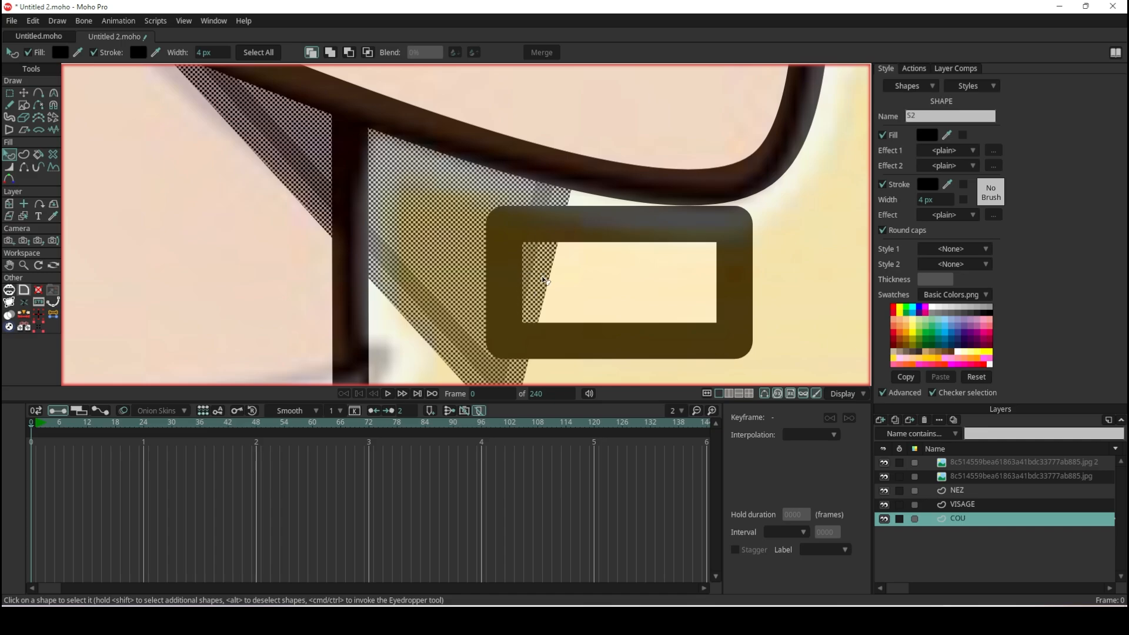
pyautogui.scroll(-3, 545, 281)
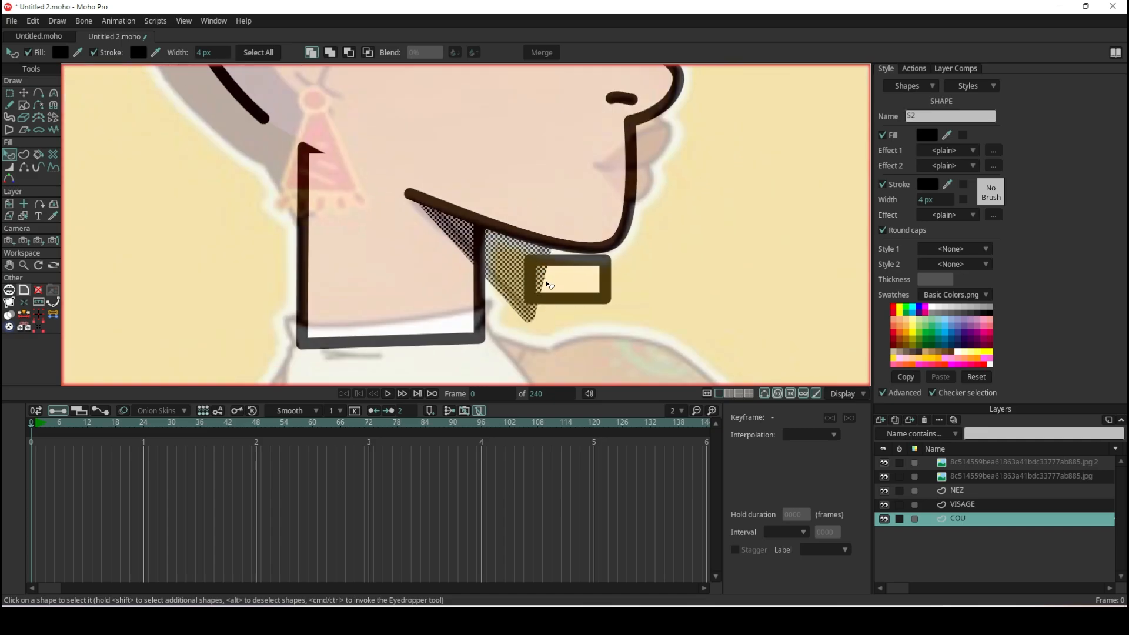
# - Combine the shadow wedge with the neck, trying Add and Subtract before settling on Intersect to clip it inside the neck
pyautogui.press('Down')
pyautogui.click(331, 53)
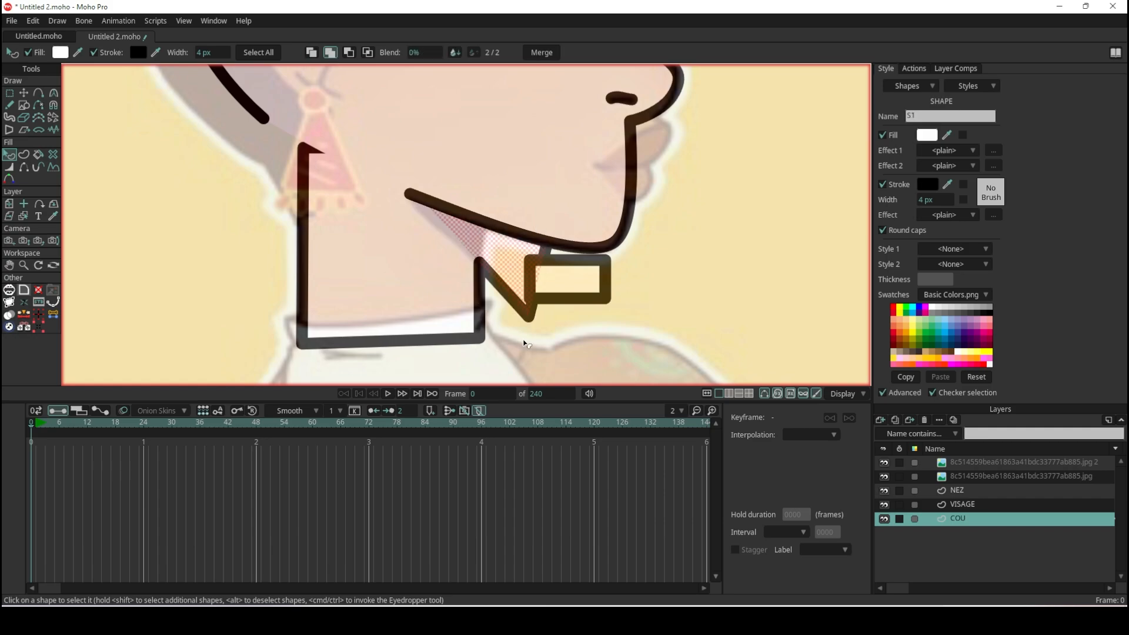
pyautogui.click(351, 57)
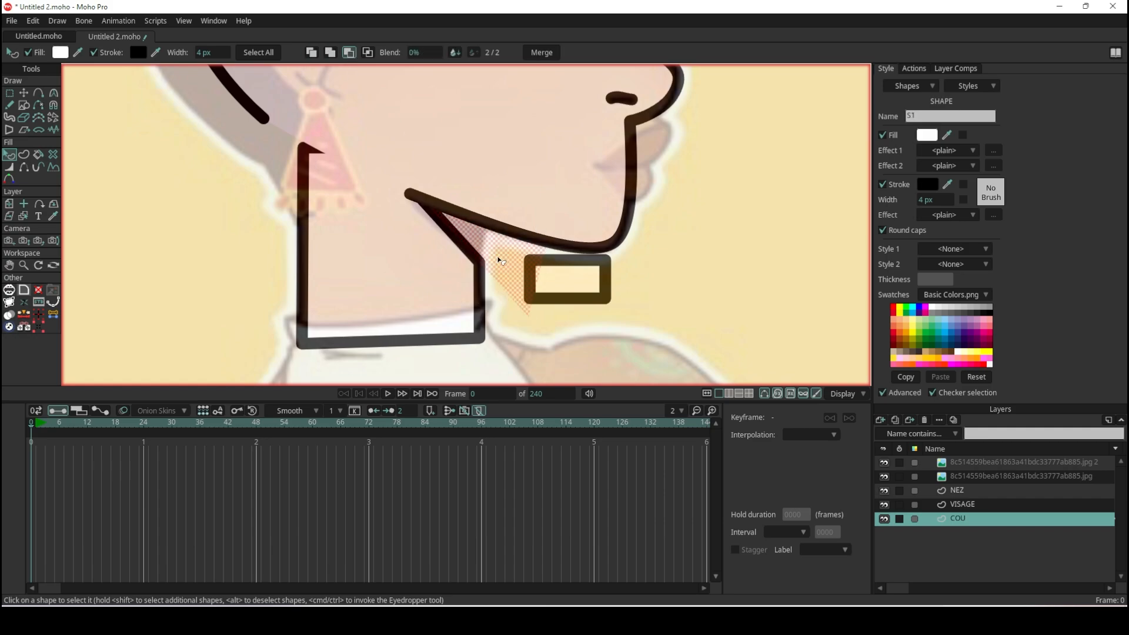
pyautogui.click(366, 55)
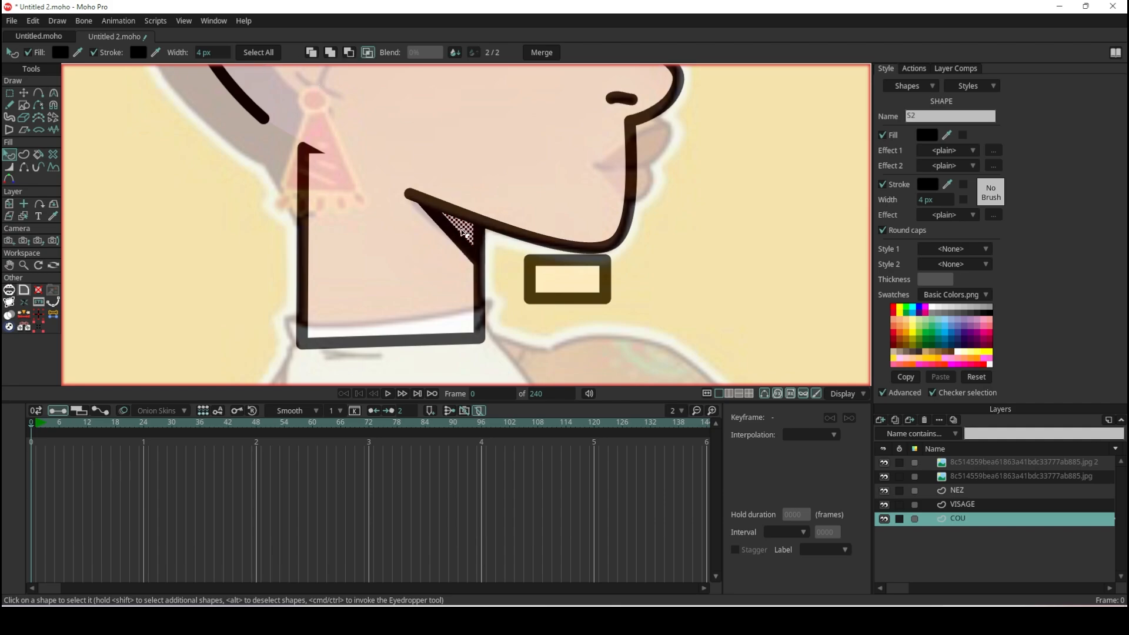
# - Delete the small rectangle under the chin
pyautogui.scroll(-2, 463, 233)
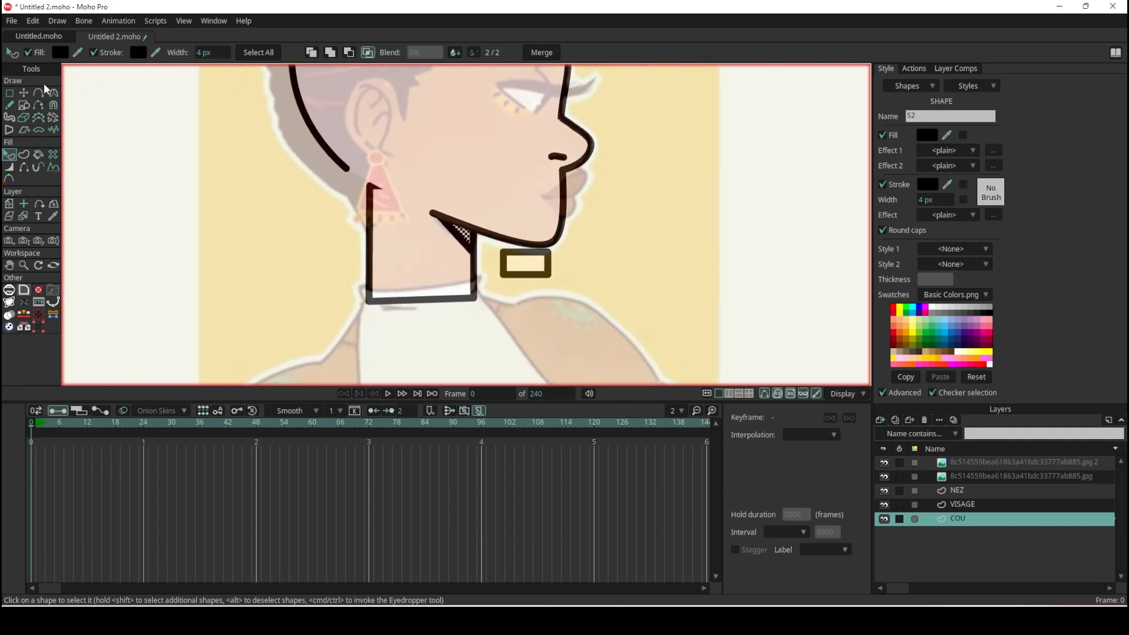
pyautogui.scroll(3, 519, 252)
pyautogui.click(529, 252)
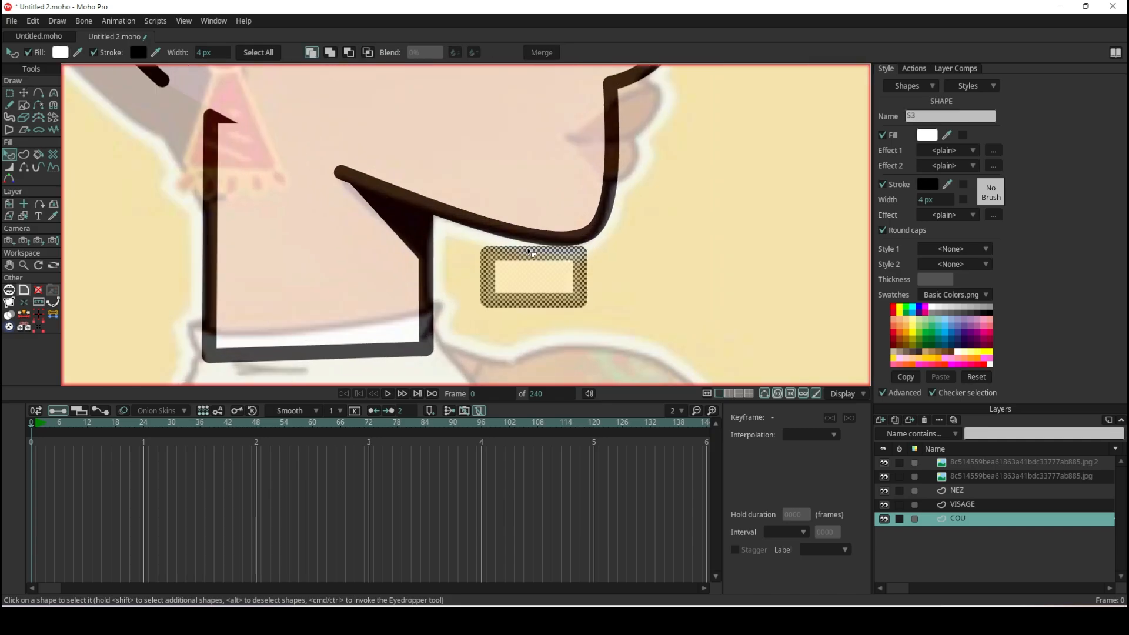
pyautogui.press('Delete')
# - Render frame 0 to preview the head with the clipped neck shadow, and close the render
pyautogui.scroll(-5, 558, 276)
pyautogui.scroll(5, 572, 253)
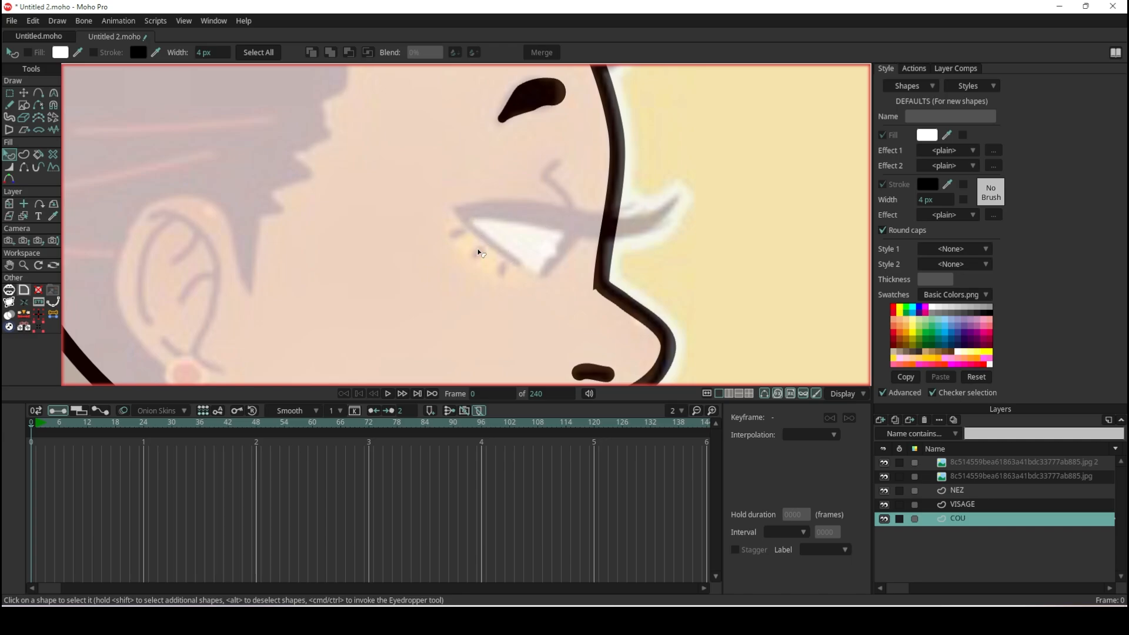
pyautogui.scroll(-5, 586, 234)
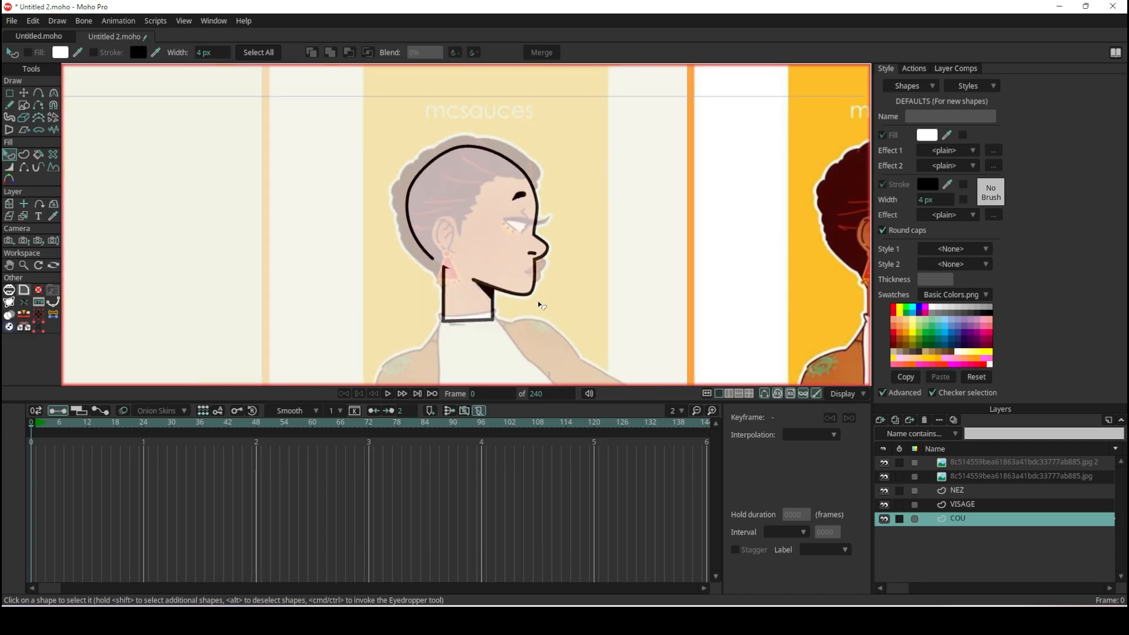
pyautogui.scroll(2, 533, 287)
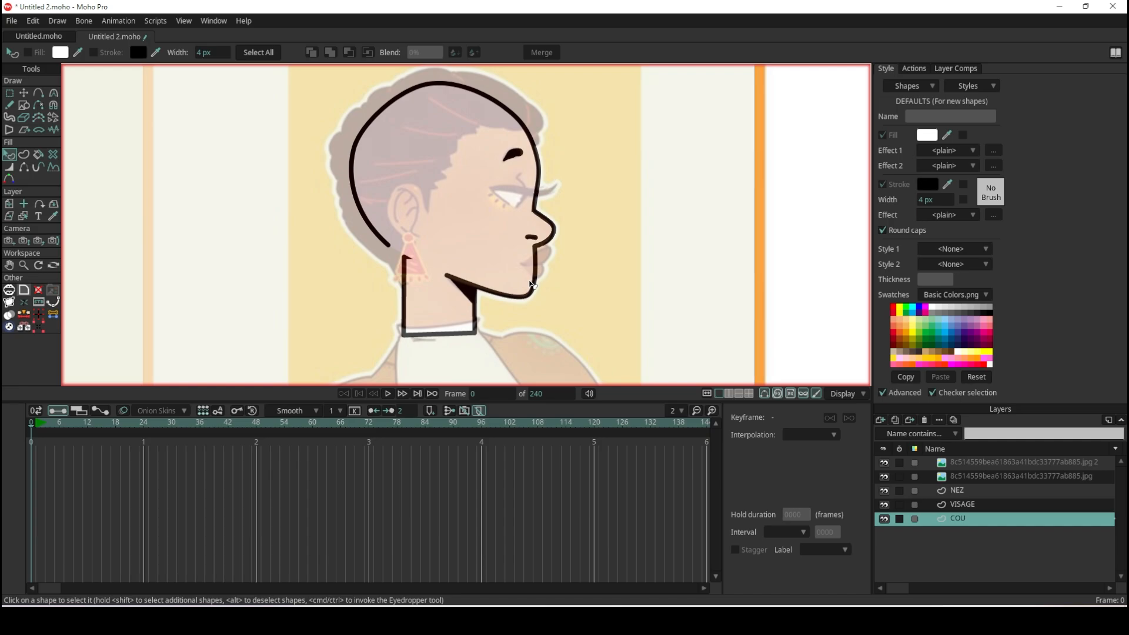
pyautogui.hotkey('ctrl', 'r')
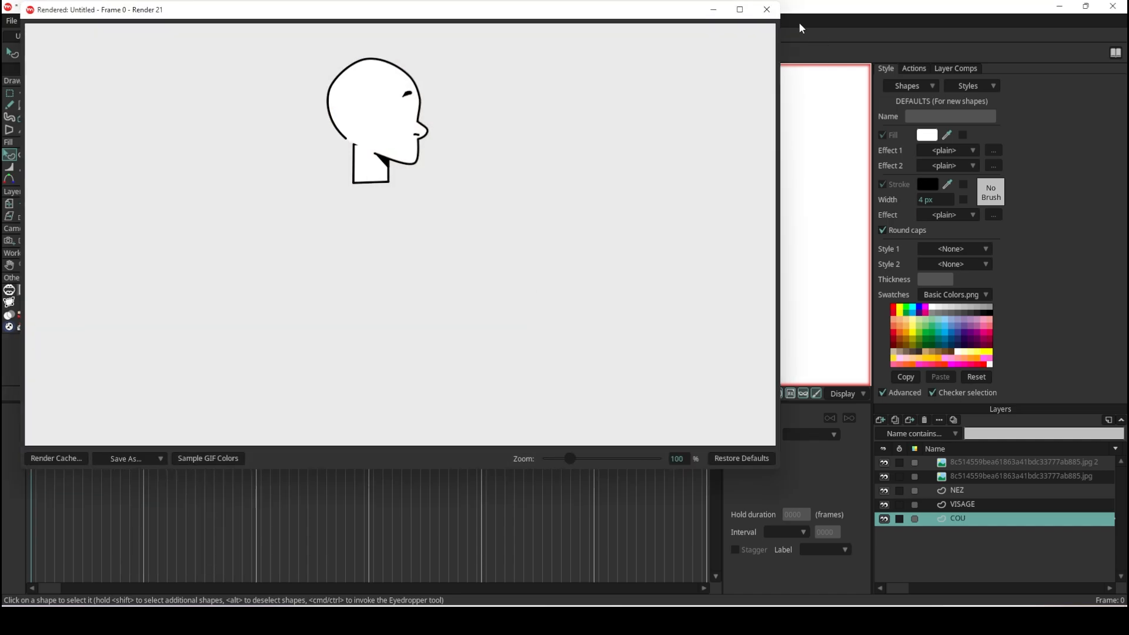
pyautogui.click(767, 10)
# - Add a new vector layer and place it directly above the VISAGE layer
pyautogui.click(880, 420)
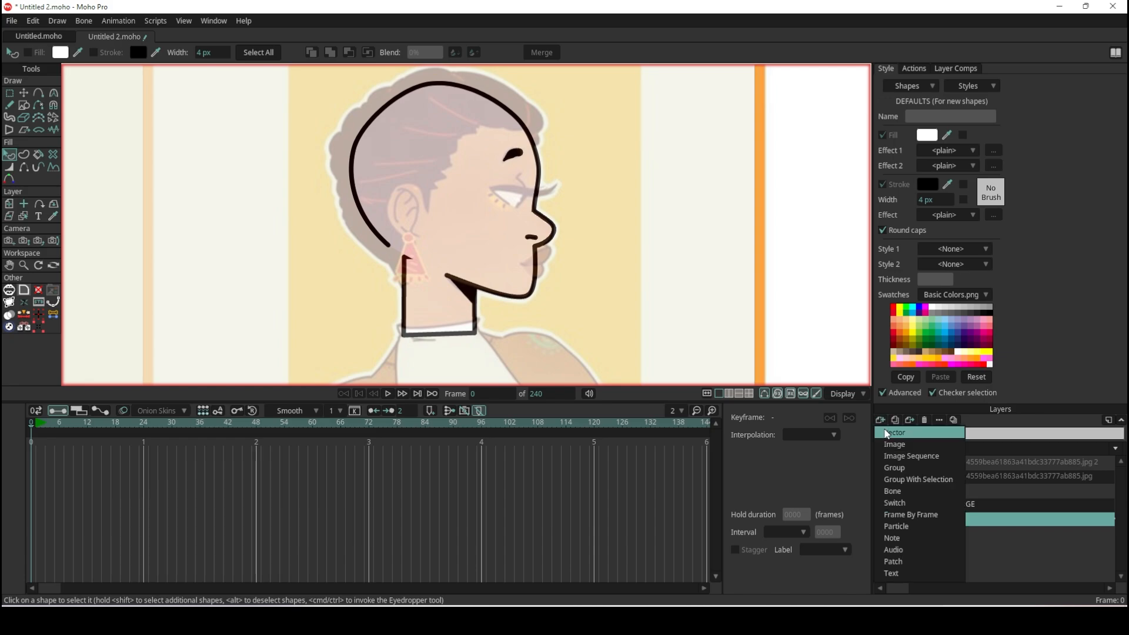
pyautogui.click(886, 429)
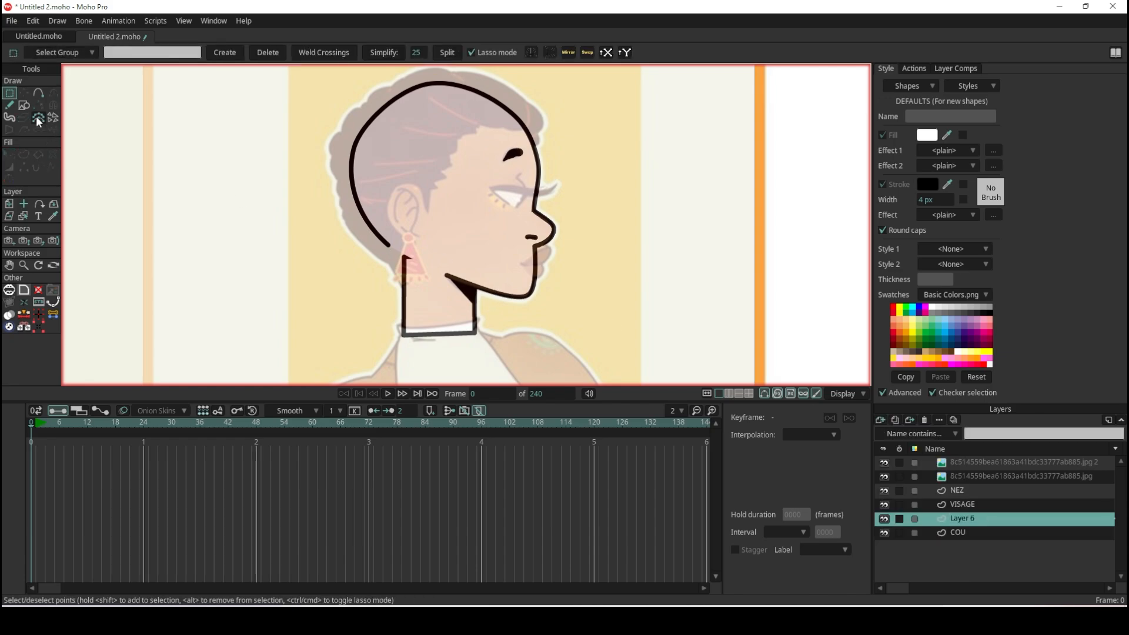
pyautogui.click(24, 105)
pyautogui.scroll(5, 440, 231)
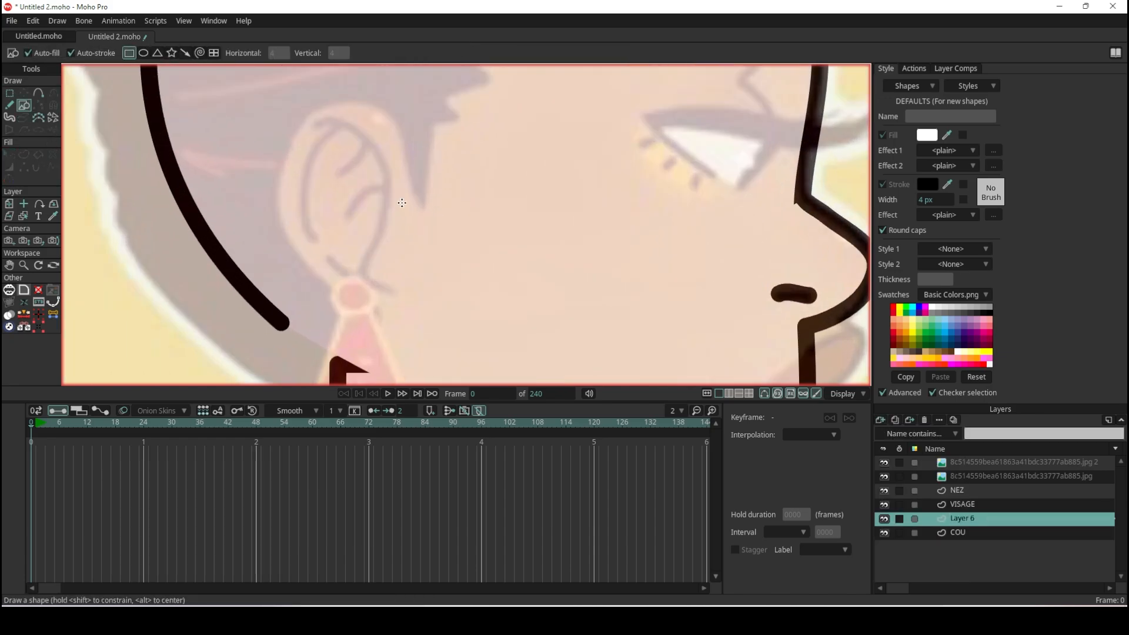
pyautogui.moveTo(282, 111); pyautogui.dragTo(450, 314)
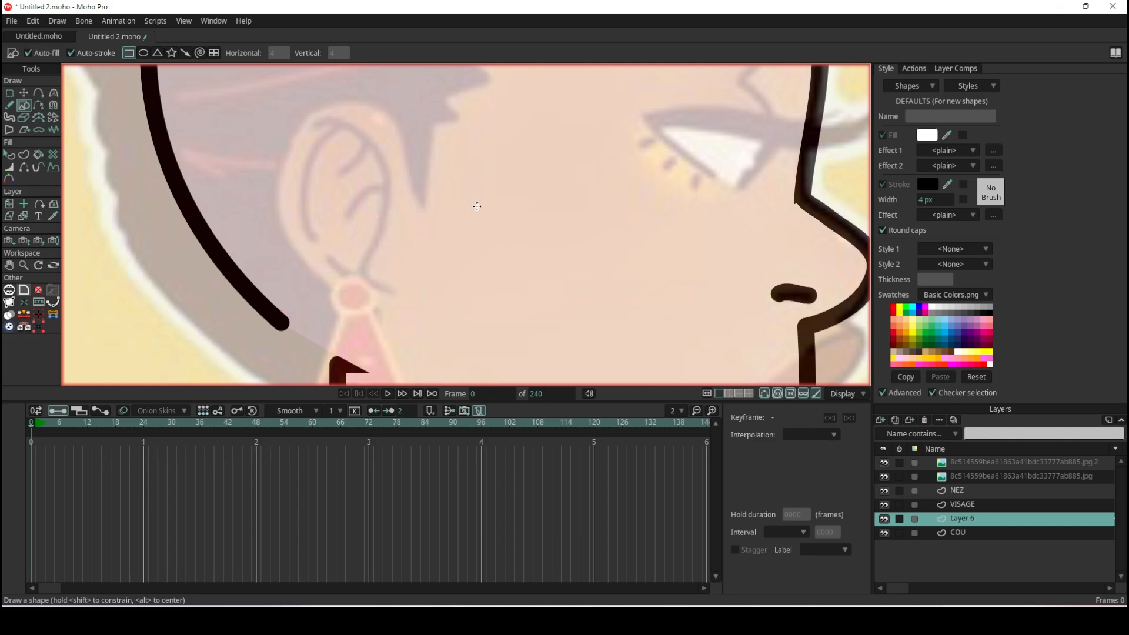
pyautogui.hotkey('ctrl', 'z')
pyautogui.moveTo(987, 525); pyautogui.dragTo(994, 499)
# - Draw a filled rectangle over the reference ear and reshape its top into an arch with lowered corners and a raised middle point
pyautogui.moveTo(297, 117); pyautogui.dragTo(422, 311)
pyautogui.click(24, 93)
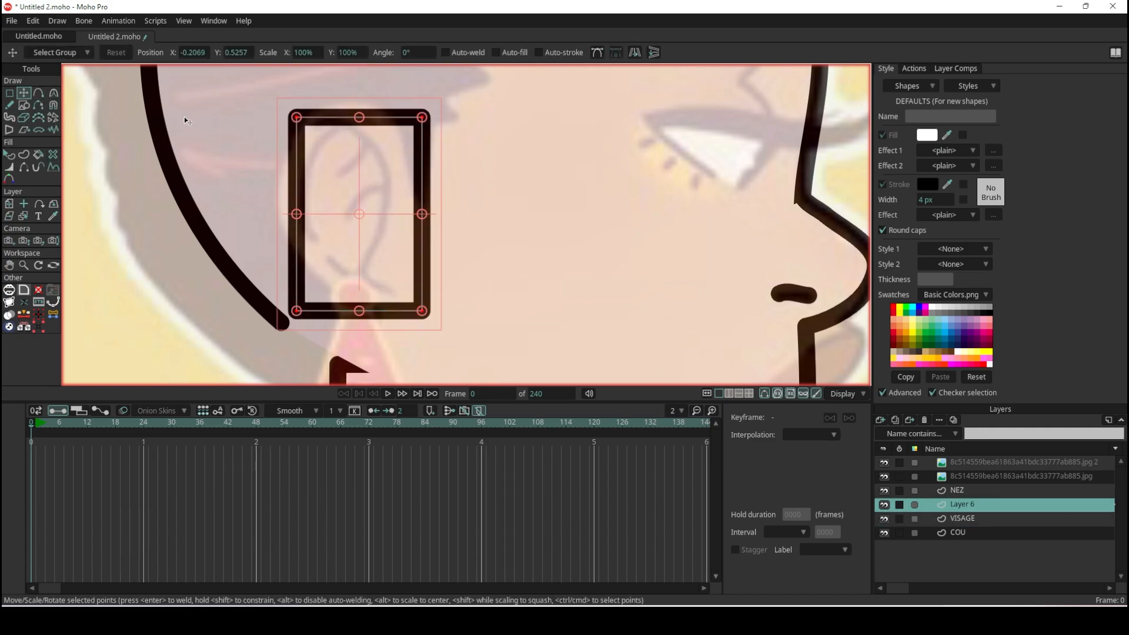
pyautogui.click(297, 117)
pyautogui.moveTo(298, 117); pyautogui.dragTo(286, 170)
pyautogui.moveTo(422, 130); pyautogui.dragTo(422, 180)
pyautogui.click(38, 93)
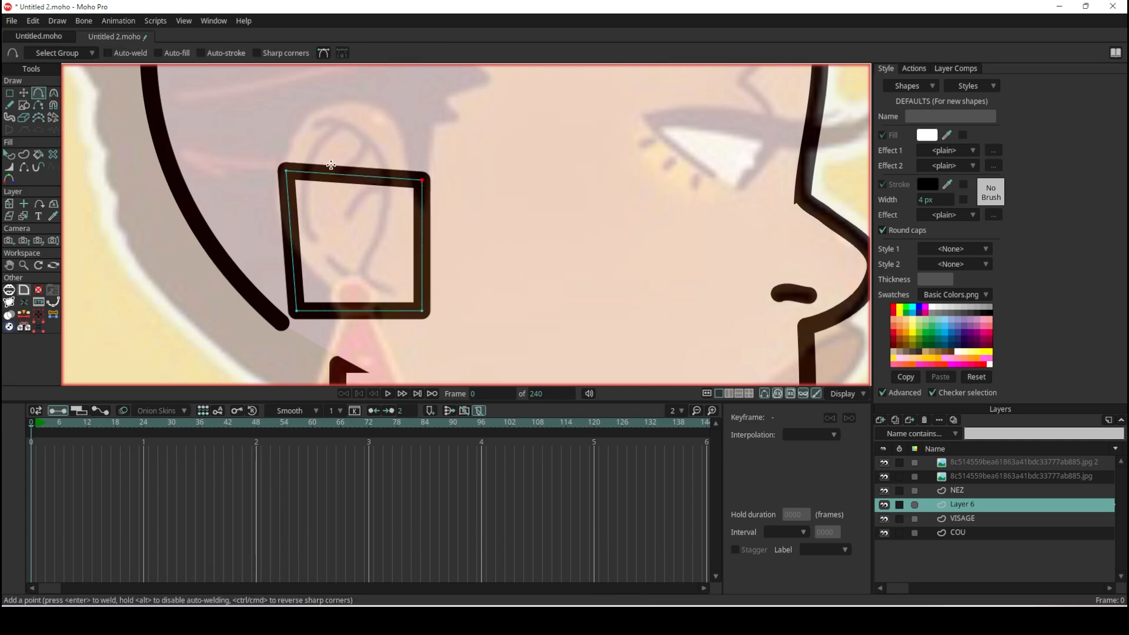
pyautogui.moveTo(356, 170); pyautogui.dragTo(349, 94)
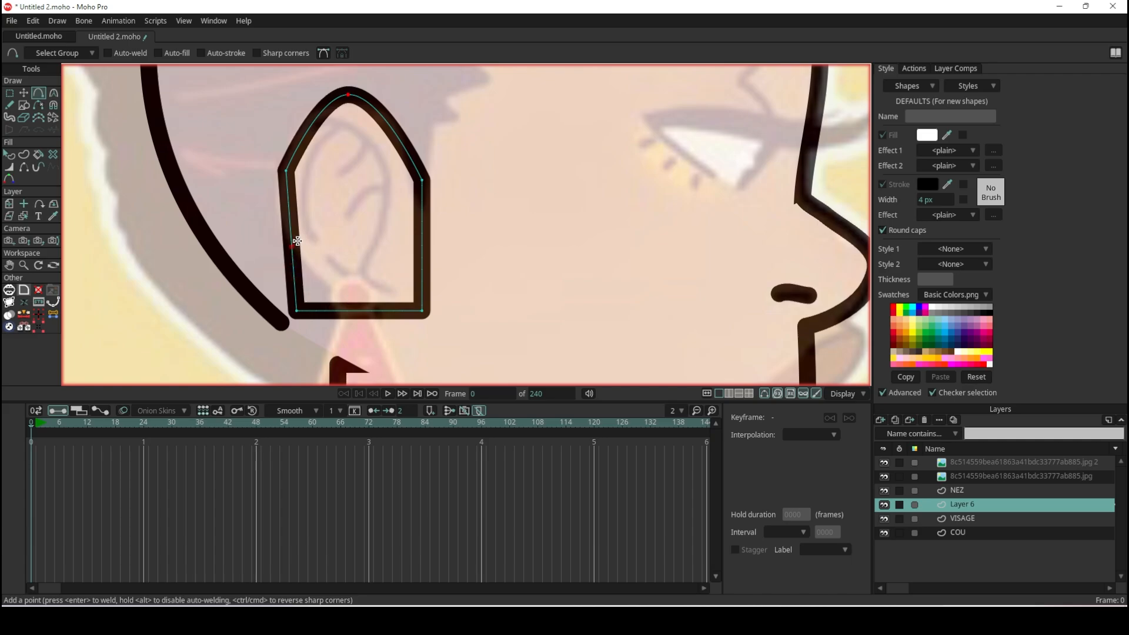
# - Pull the ear shape's two lower corners inward and add a lowered point between them to form the earlobe
pyautogui.click(25, 94)
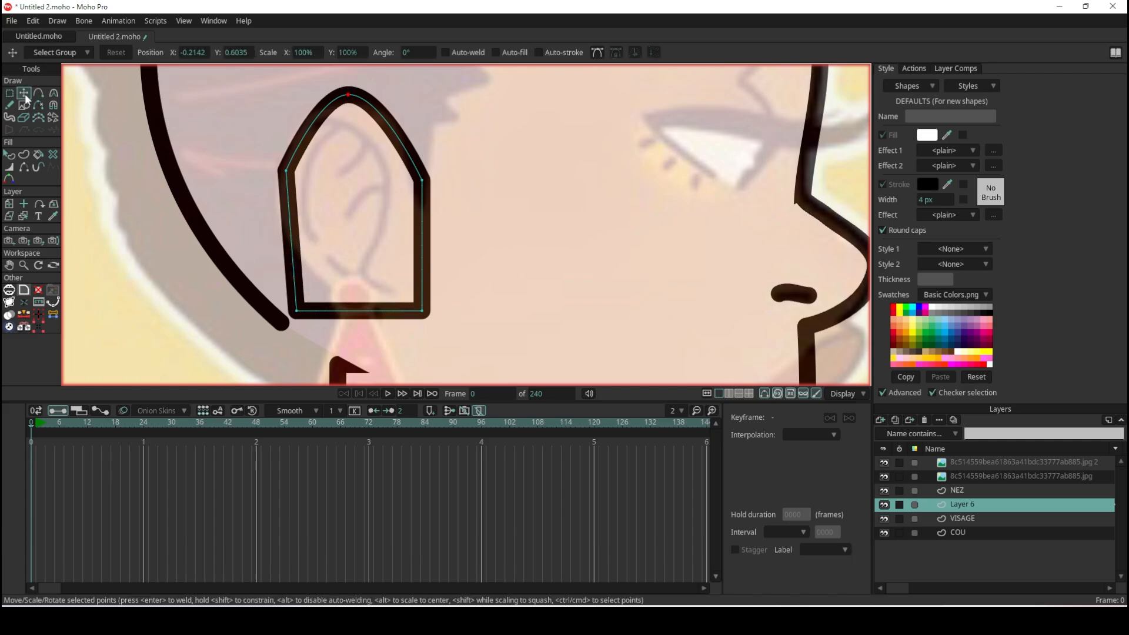
pyautogui.scroll(1, 315, 265)
pyautogui.moveTo(295, 320); pyautogui.dragTo(288, 253)
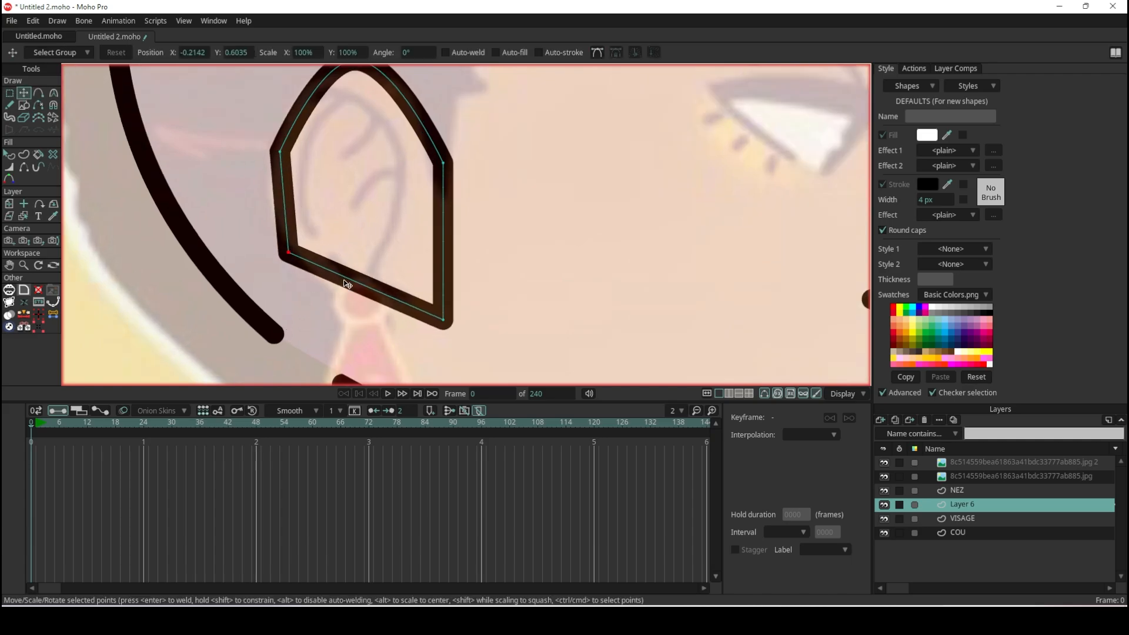
pyautogui.moveTo(441, 319); pyautogui.dragTo(399, 301)
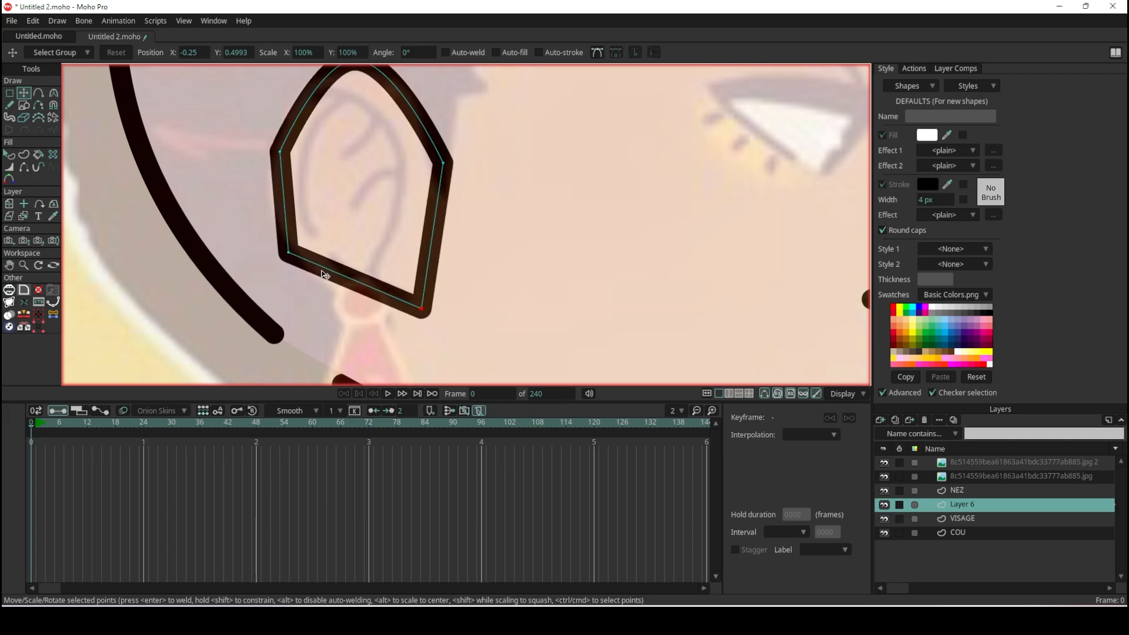
pyautogui.click(39, 92)
pyautogui.moveTo(354, 278); pyautogui.dragTo(360, 327)
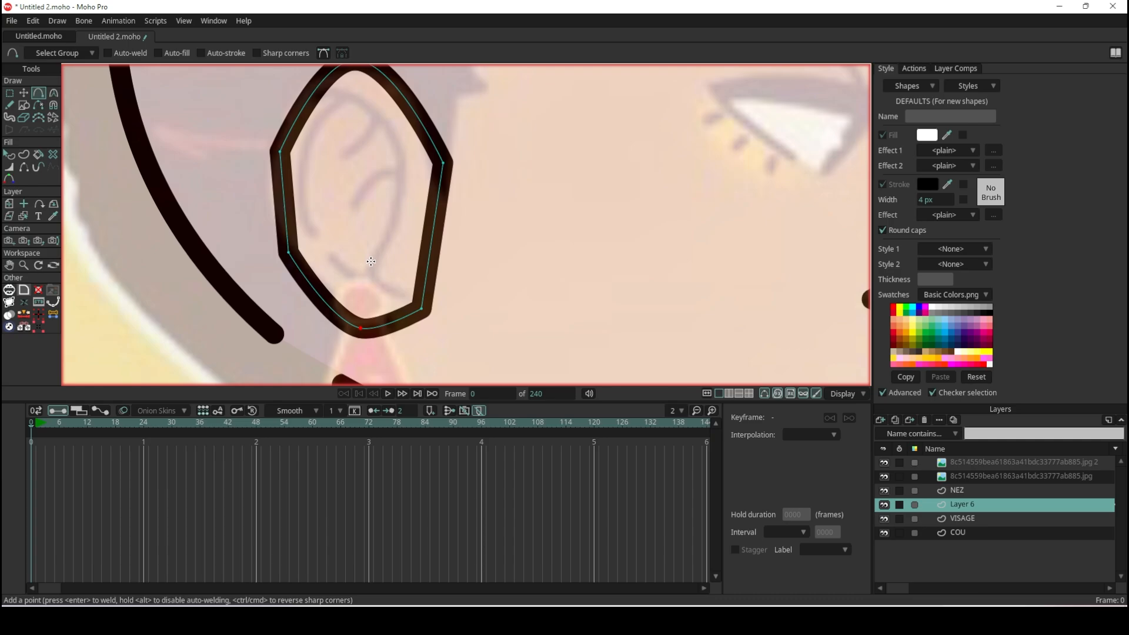
# - Hide the stroke along the ear's front edge, on the side facing the eye
pyautogui.press('h')
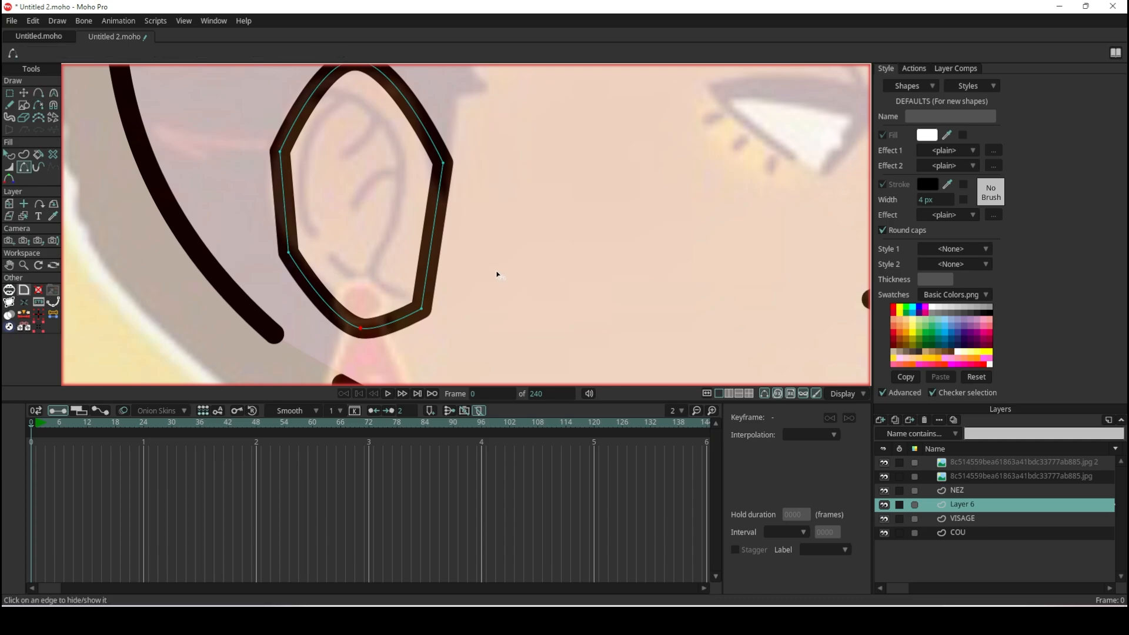
pyautogui.click(435, 237)
pyautogui.scroll(-5, 447, 236)
pyautogui.scroll(5, 336, 169)
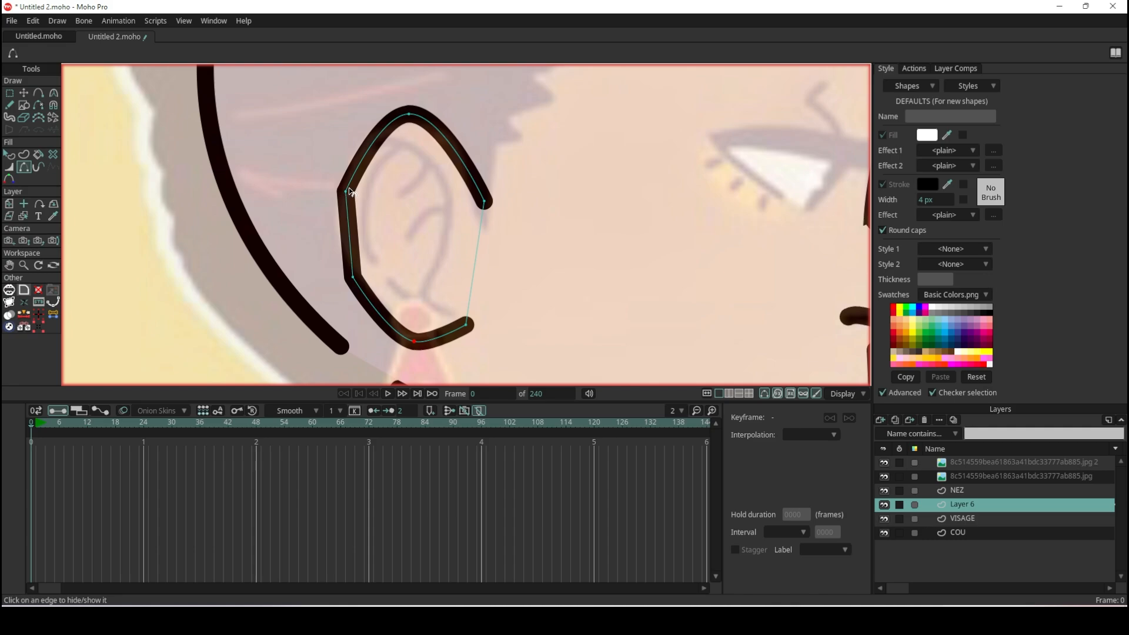
# - Round the ear's upper and lower back points to curvatures of about 0.26 and 0.30
pyautogui.click(24, 93)
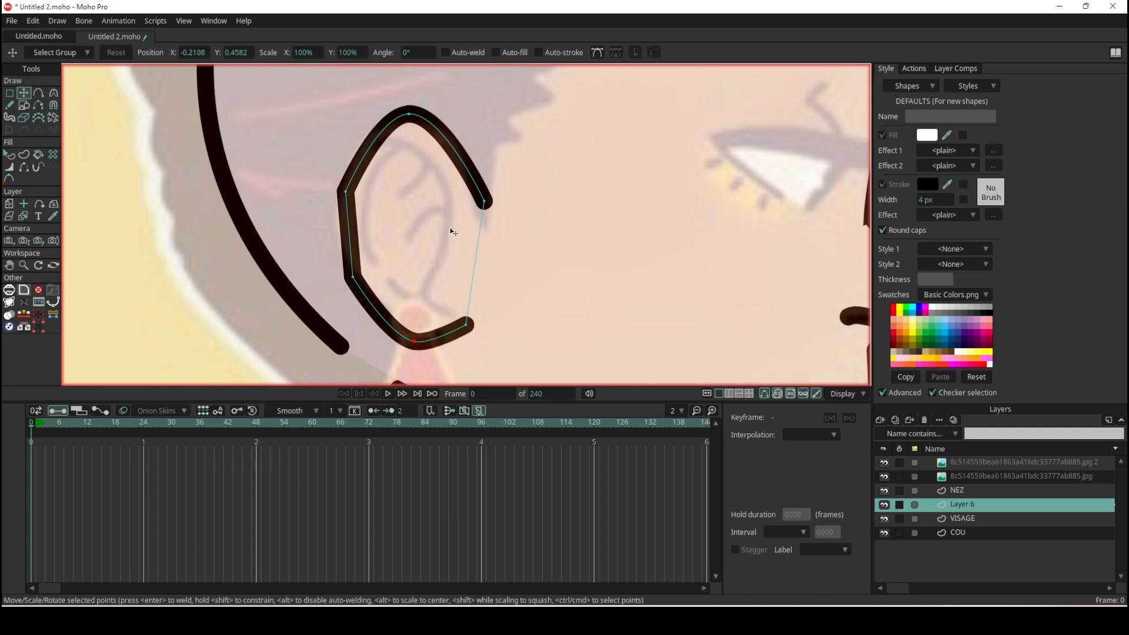
pyautogui.moveTo(345, 195); pyautogui.dragTo(558, 77)
pyautogui.press('c')
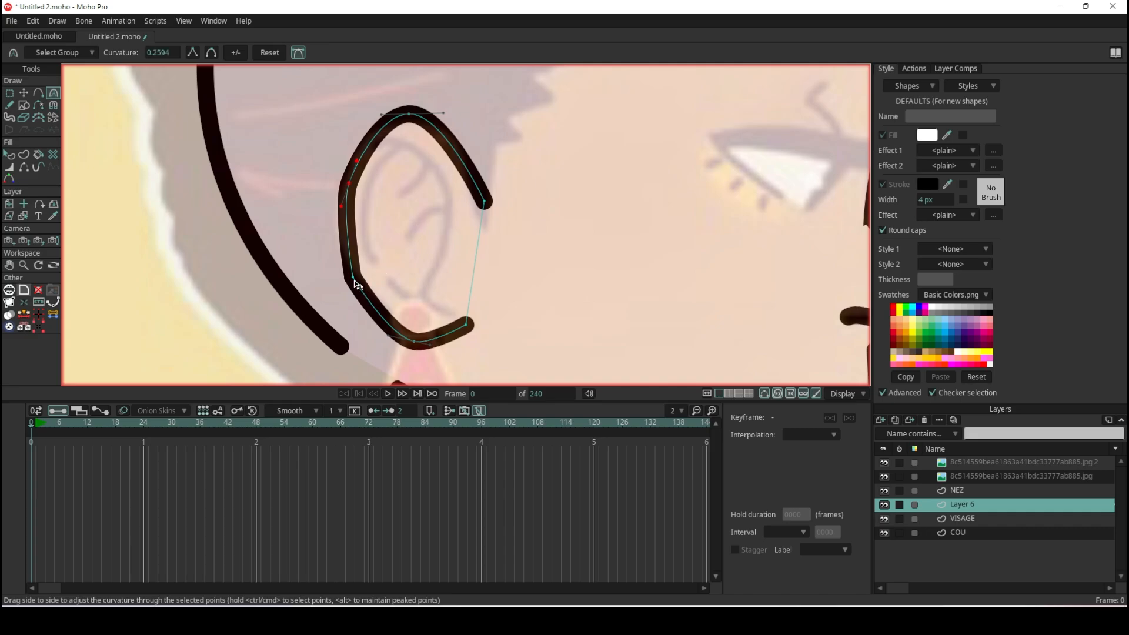
pyautogui.moveTo(354, 280); pyautogui.dragTo(595, 365)
pyautogui.scroll(-4, 527, 243)
pyautogui.scroll(4, 524, 228)
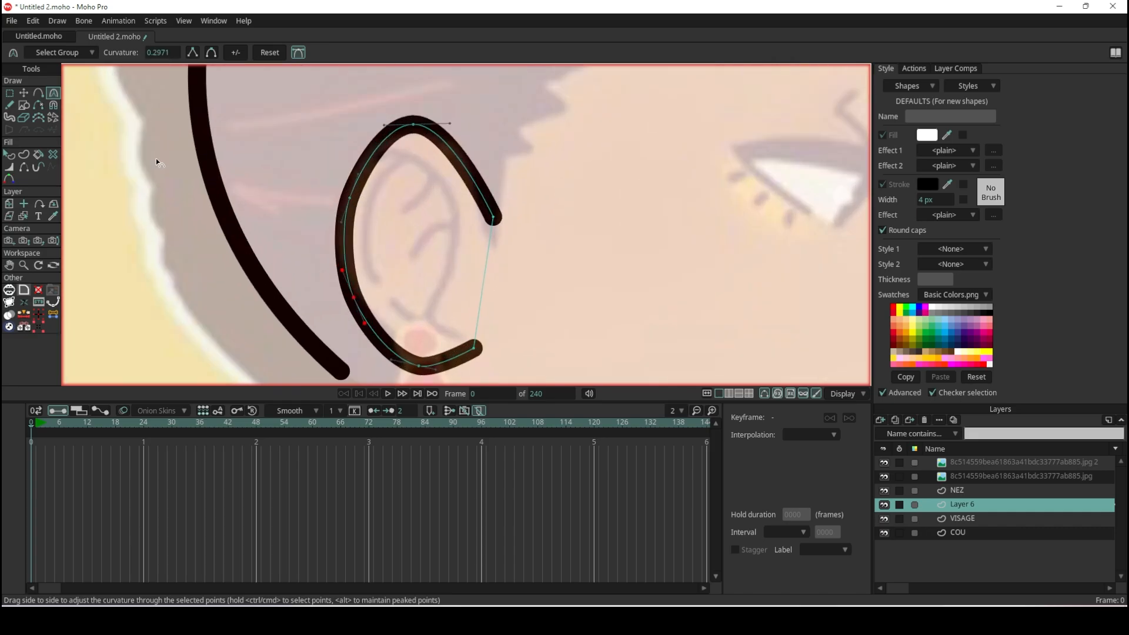
pyautogui.click(38, 103)
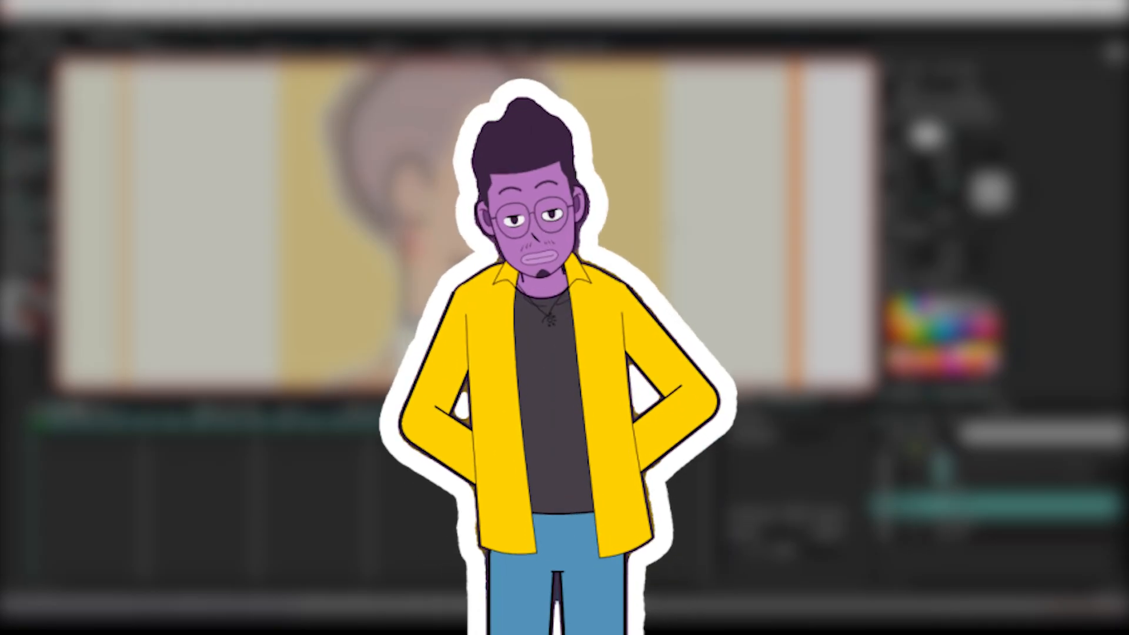